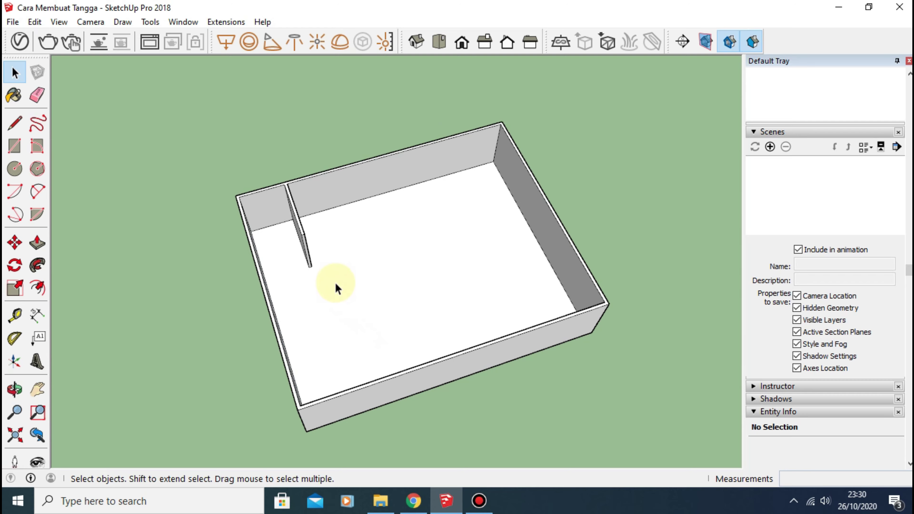
# - Orbit and zoom the room down to a low view beside the partition wall
pyautogui.moveTo(335, 282); pyautogui.dragTo(525, 281, button='middle')
pyautogui.moveTo(460, 292)
pyautogui.mouseDown(button='middle')
pyautogui.moveTo(418, 294)
pyautogui.moveTo(442, 238)
pyautogui.mouseUp(button='middle')
pyautogui.scroll(3, 442, 238)
pyautogui.moveTo(320, 245)
pyautogui.mouseDown(button='middle')
pyautogui.moveTo(275, 238)
pyautogui.moveTo(292, 245)
pyautogui.mouseUp(button='middle')
pyautogui.scroll(3, 357, 261)
pyautogui.scroll(2, 353, 259)
pyautogui.moveTo(353, 260)
pyautogui.mouseDown(button='middle')
pyautogui.moveTo(449, 224)
pyautogui.moveTo(536, 220)
pyautogui.moveTo(546, 229)
pyautogui.mouseUp(button='middle')
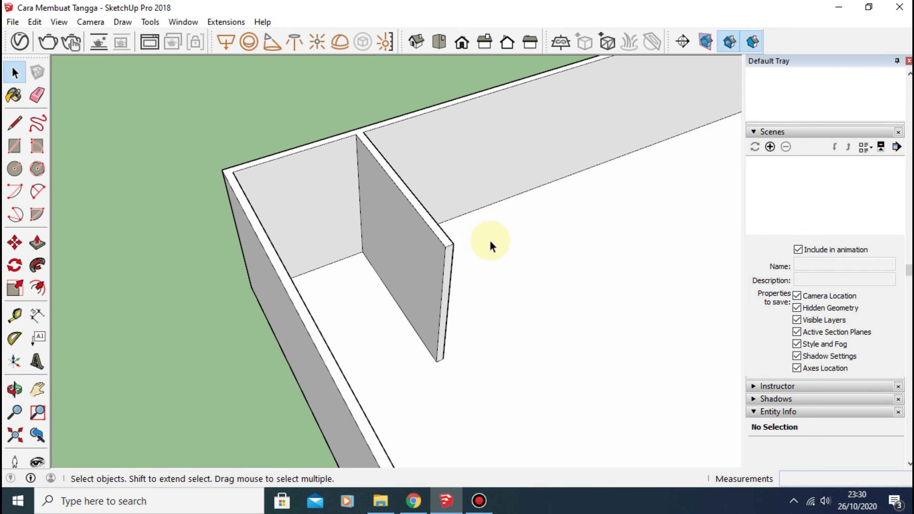
pyautogui.moveTo(491, 246)
pyautogui.mouseDown(button='middle')
pyautogui.moveTo(465, 240)
pyautogui.moveTo(542, 225)
pyautogui.moveTo(316, 233)
pyautogui.moveTo(357, 206)
pyautogui.moveTo(299, 241)
pyautogui.moveTo(340, 196)
pyautogui.moveTo(337, 249)
pyautogui.moveTo(313, 262)
pyautogui.moveTo(404, 293)
pyautogui.moveTo(332, 391)
pyautogui.moveTo(441, 383)
pyautogui.moveTo(465, 351)
pyautogui.moveTo(451, 308)
pyautogui.moveTo(320, 285)
pyautogui.moveTo(379, 353)
pyautogui.moveTo(310, 320)
pyautogui.moveTo(392, 310)
pyautogui.moveTo(350, 292)
pyautogui.moveTo(453, 237)
pyautogui.moveTo(438, 191)
pyautogui.moveTo(410, 221)
pyautogui.moveTo(400, 310)
pyautogui.mouseUp(button='middle')
pyautogui.scroll(2, 410, 221)
pyautogui.scroll(-2, 408, 249)
pyautogui.scroll(-2, 418, 245)
pyautogui.scroll(3, 425, 349)
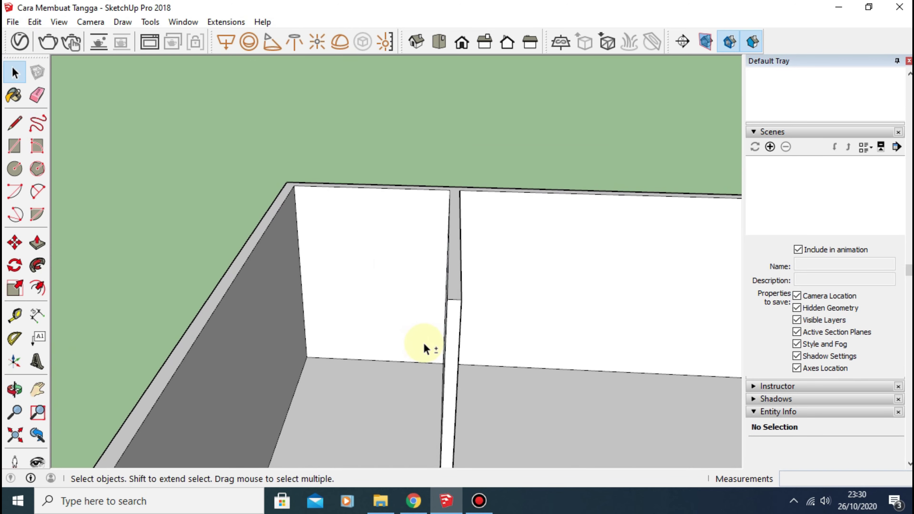
pyautogui.moveTo(424, 346)
pyautogui.mouseDown(button='middle')
pyautogui.moveTo(378, 265)
pyautogui.moveTo(443, 320)
pyautogui.moveTo(374, 327)
pyautogui.moveTo(392, 269)
pyautogui.moveTo(192, 243)
pyautogui.mouseUp(button='middle')
pyautogui.scroll(-3, 391, 269)
# - Draw a 120 by 30 rectangle on the floor from the partition wall's base corner
pyautogui.press('l')
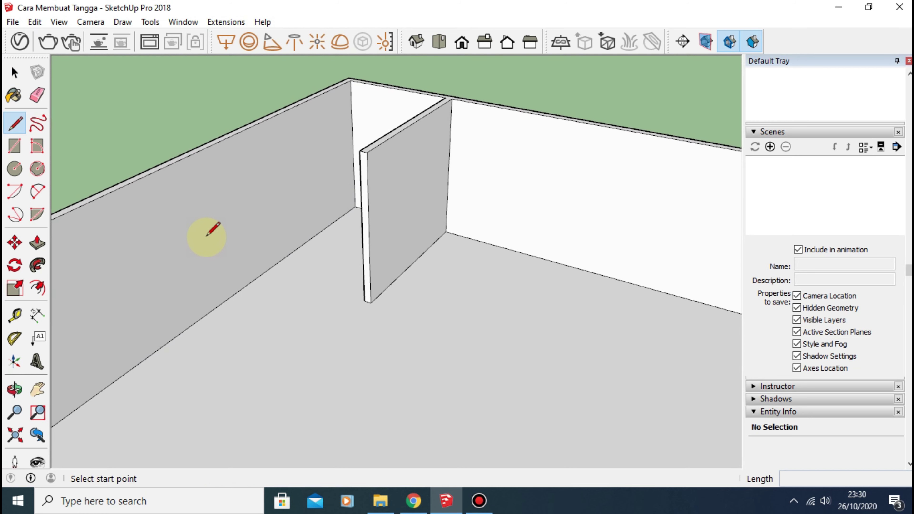
pyautogui.click(158, 169)
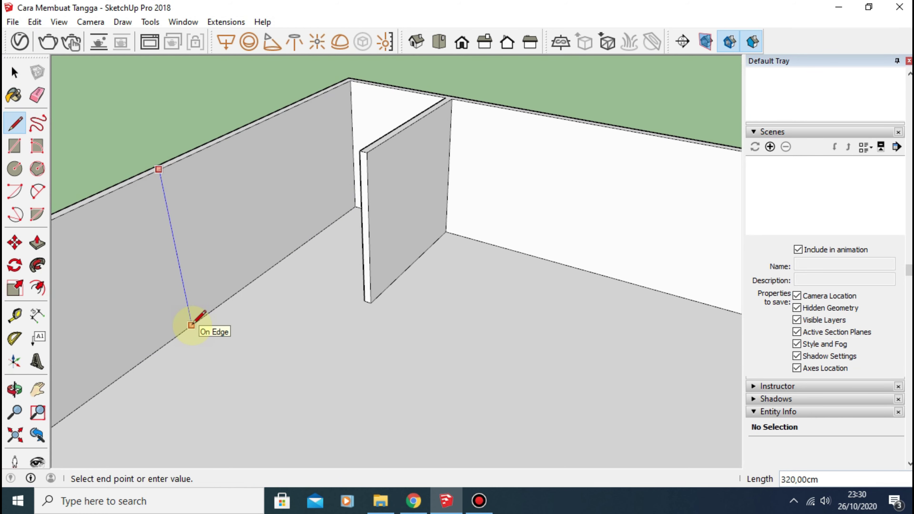
pyautogui.press('Escape')
pyautogui.moveTo(194, 320)
pyautogui.mouseDown(button='middle')
pyautogui.moveTo(407, 326)
pyautogui.moveTo(424, 285)
pyautogui.moveTo(388, 315)
pyautogui.moveTo(379, 369)
pyautogui.mouseUp(button='middle')
pyautogui.press('r')
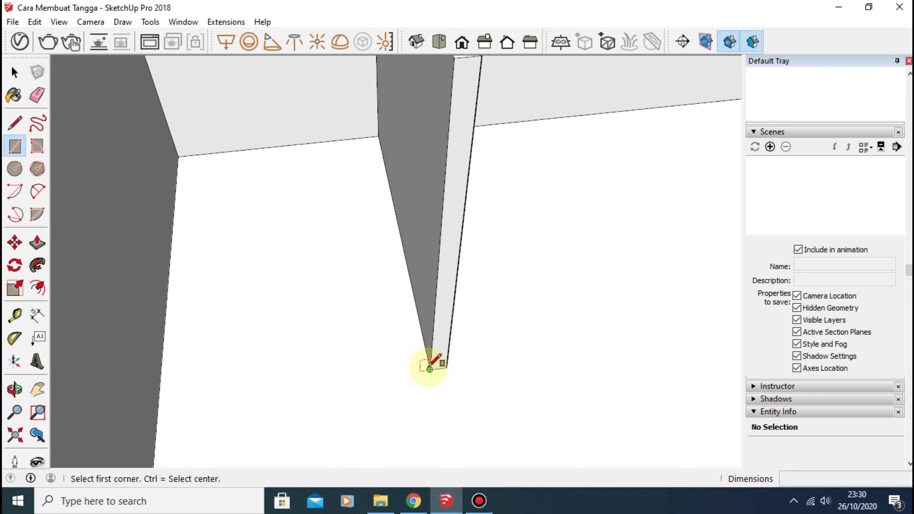
pyautogui.click(429, 369)
pyautogui.write('120;30')
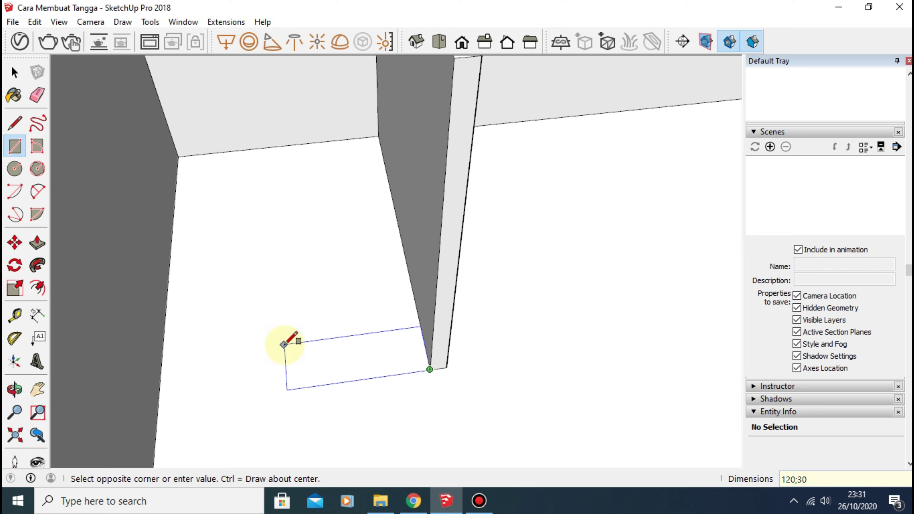
pyautogui.press('Return')
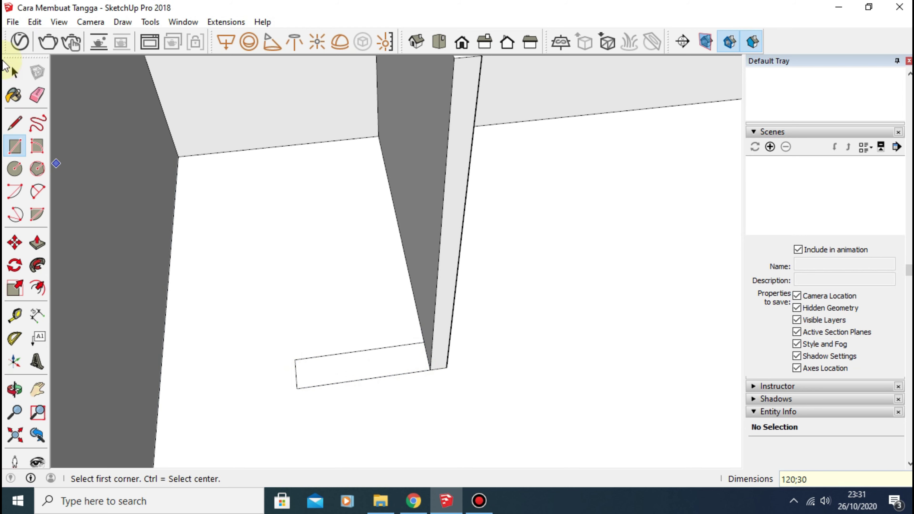
# - Group the rectangle, then turn the group into a component
pyautogui.click(13, 72)
pyautogui.click(383, 366)
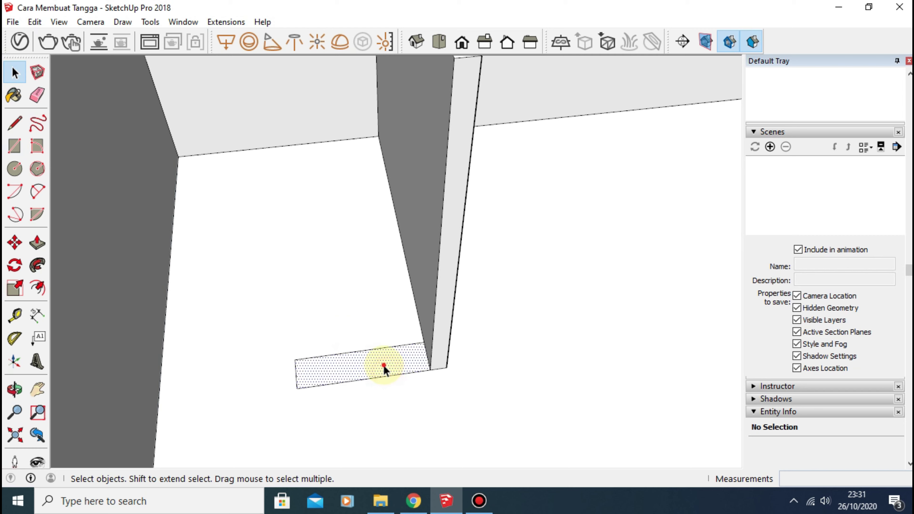
pyautogui.rightClick(385, 367)
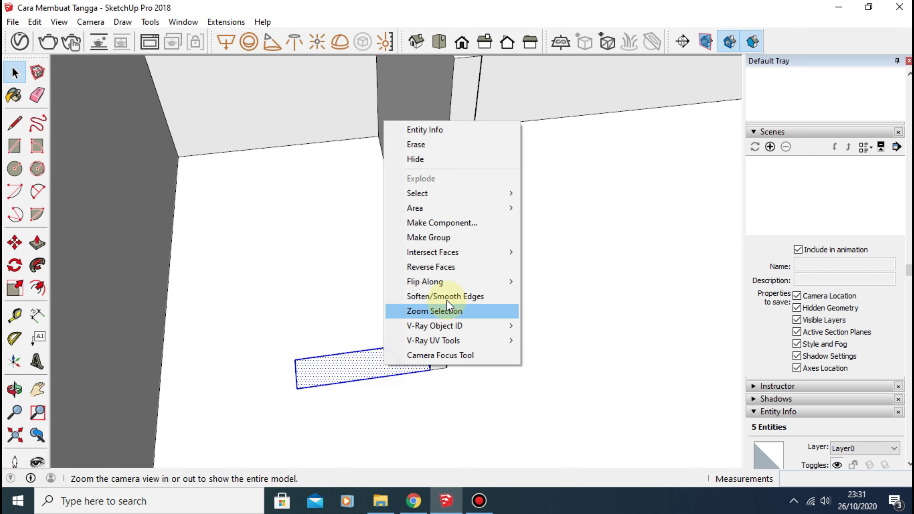
pyautogui.click(459, 238)
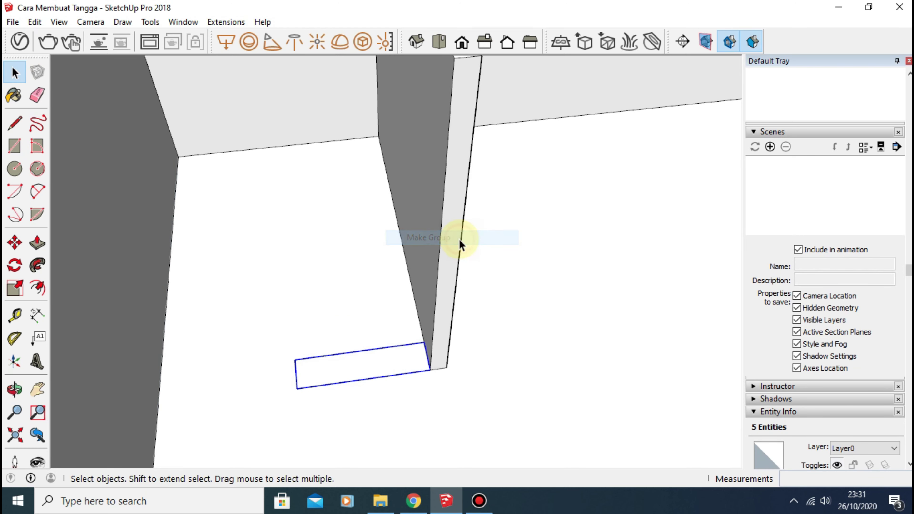
pyautogui.rightClick(366, 361)
pyautogui.click(433, 208)
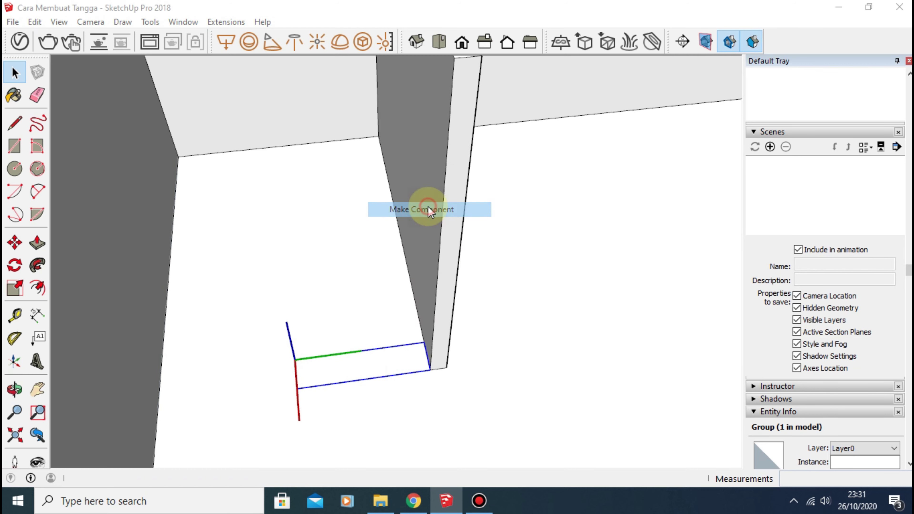
pyautogui.click(478, 388)
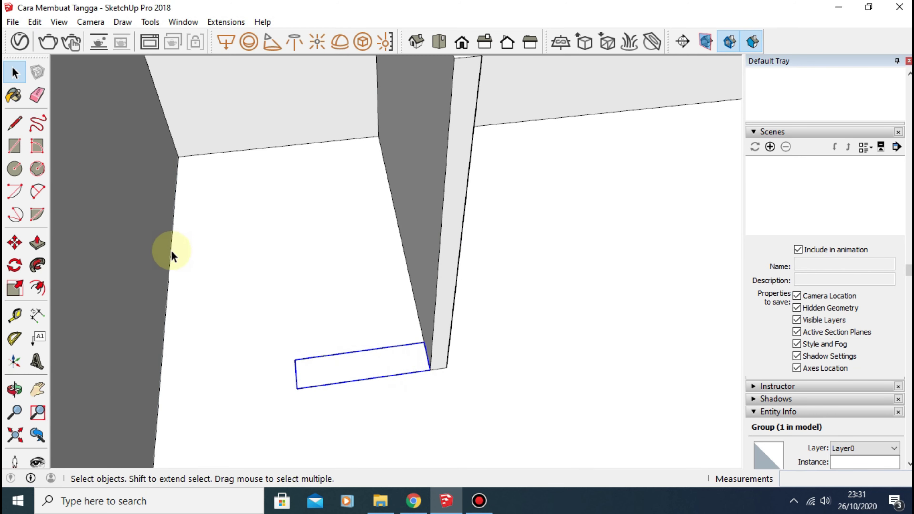
# - Inside the component, push/pull the face up 20 cm into a step block
pyautogui.doubleClick(353, 377)
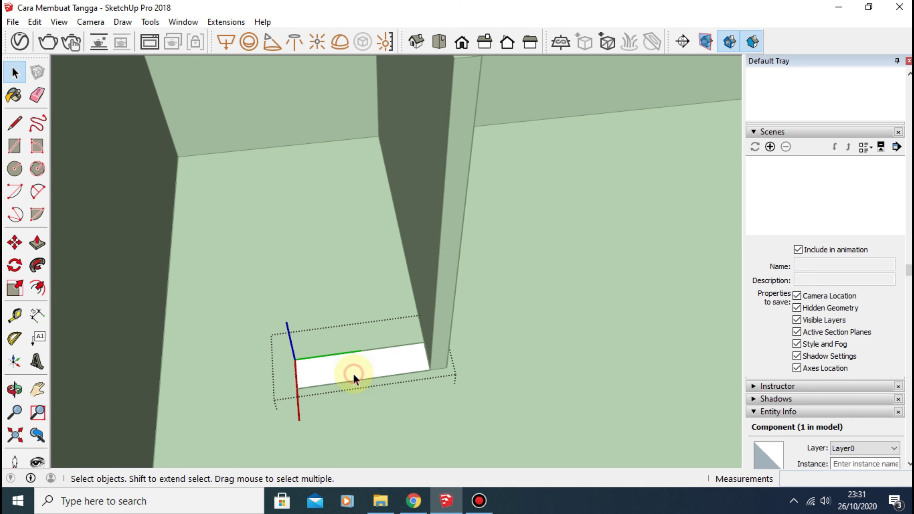
pyautogui.press('p')
pyautogui.click(344, 360)
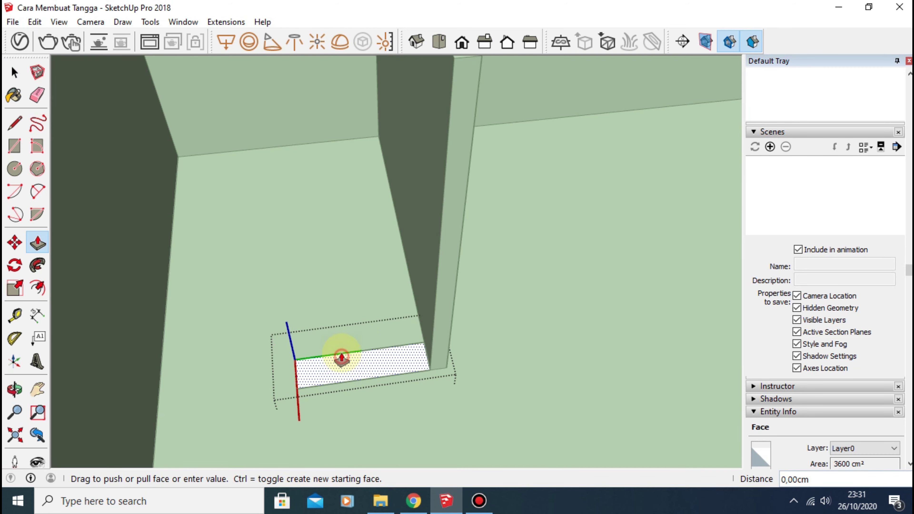
pyautogui.write('0')
pyautogui.press('Return')
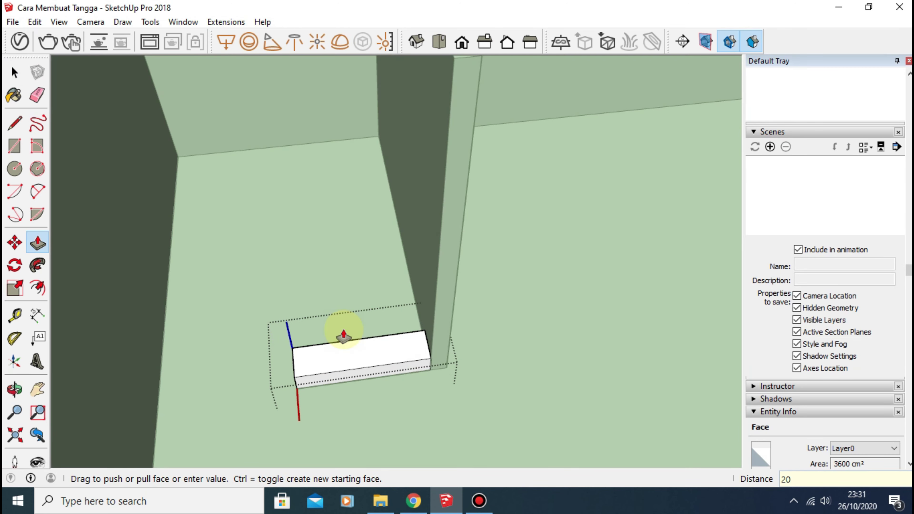
pyautogui.click(14, 72)
pyautogui.press('Escape')
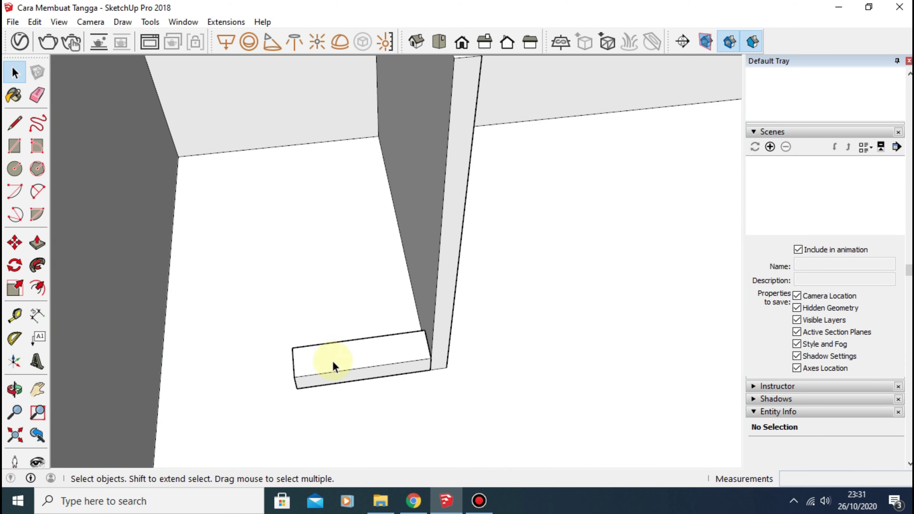
pyautogui.click(324, 382)
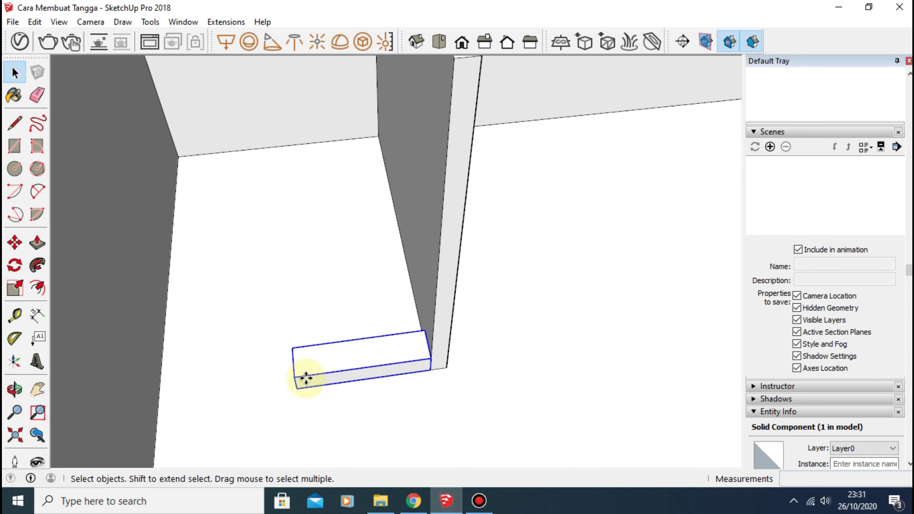
# - Copy the step onto the first and array it x7 into eight stairs
pyautogui.press('m')
pyautogui.moveTo(299, 387); pyautogui.dragTo(290, 348)
pyautogui.press('ctrl')
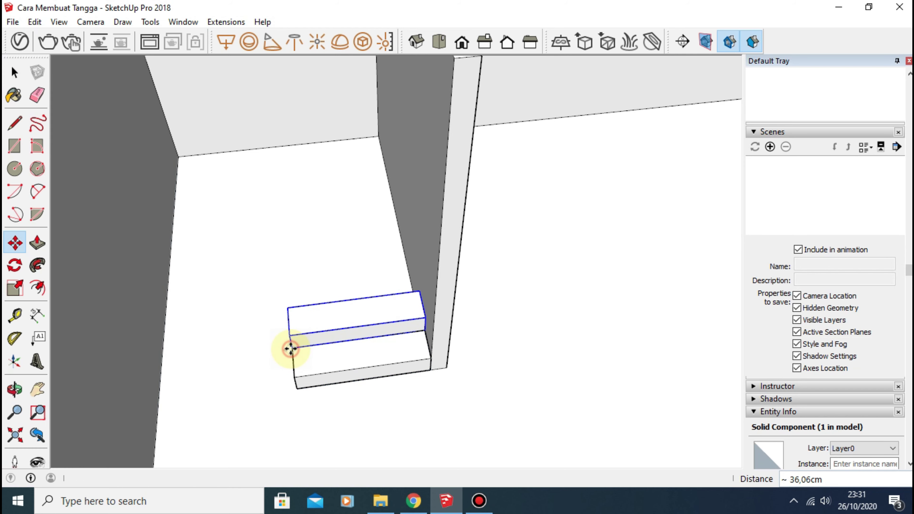
pyautogui.write('x7')
pyautogui.press('Return')
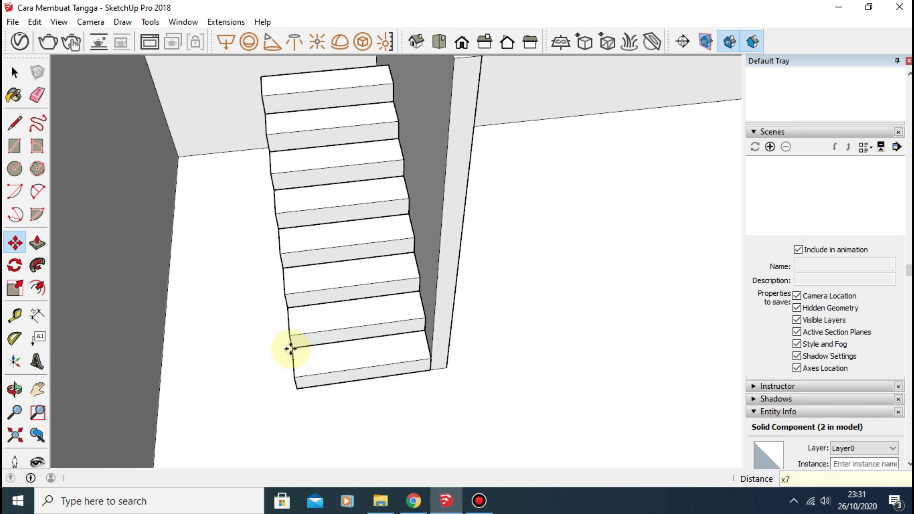
pyautogui.moveTo(313, 356); pyautogui.dragTo(316, 363, button='middle')
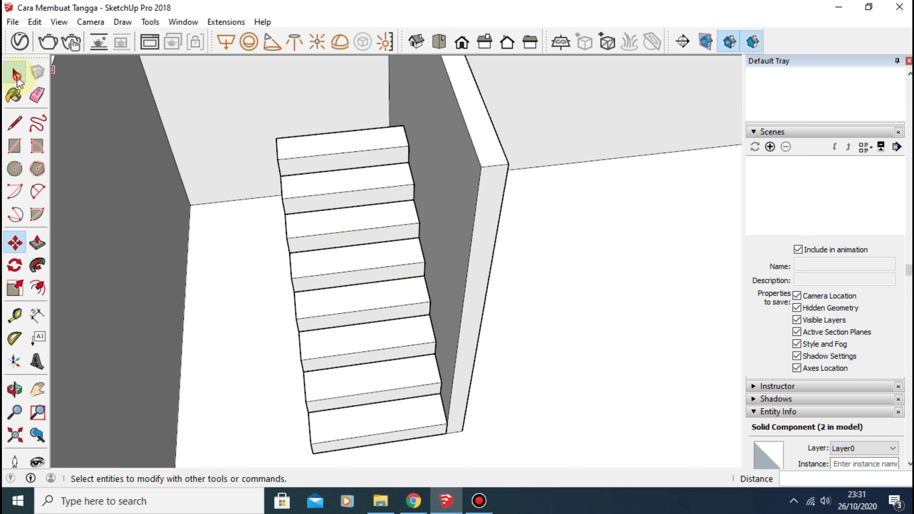
# - Open the bottom step component for editing
pyautogui.click(16, 73)
pyautogui.moveTo(252, 252)
pyautogui.mouseDown(button='middle')
pyautogui.moveTo(352, 292)
pyautogui.moveTo(316, 343)
pyautogui.moveTo(274, 362)
pyautogui.moveTo(265, 326)
pyautogui.mouseUp(button='middle')
pyautogui.doubleClick(316, 340)
# - Draw a 120;4 strip on the step's front and paint it black
pyautogui.click(244, 345)
pyautogui.write('120')
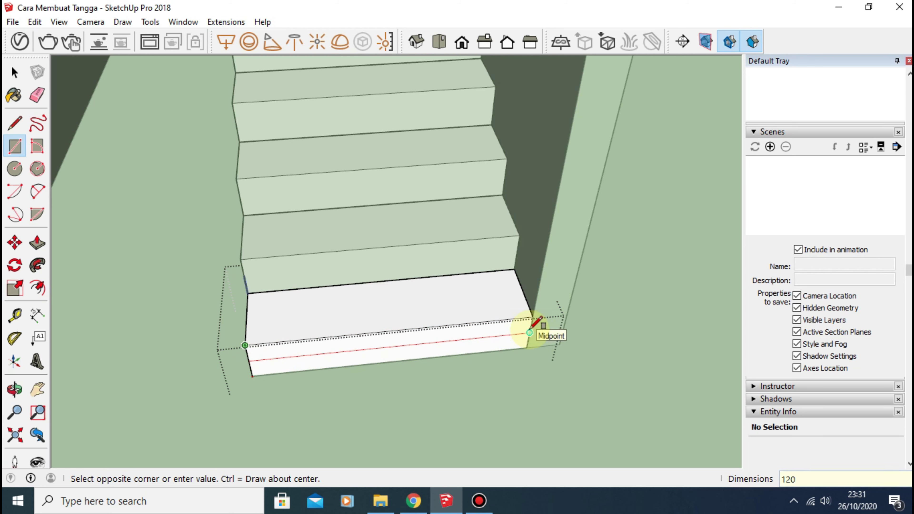
pyautogui.write(';4')
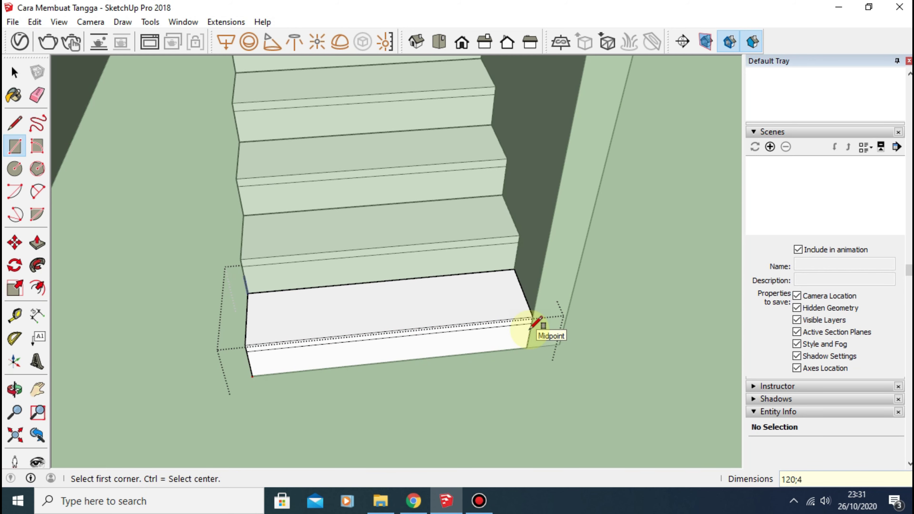
pyautogui.click(14, 72)
pyautogui.click(14, 95)
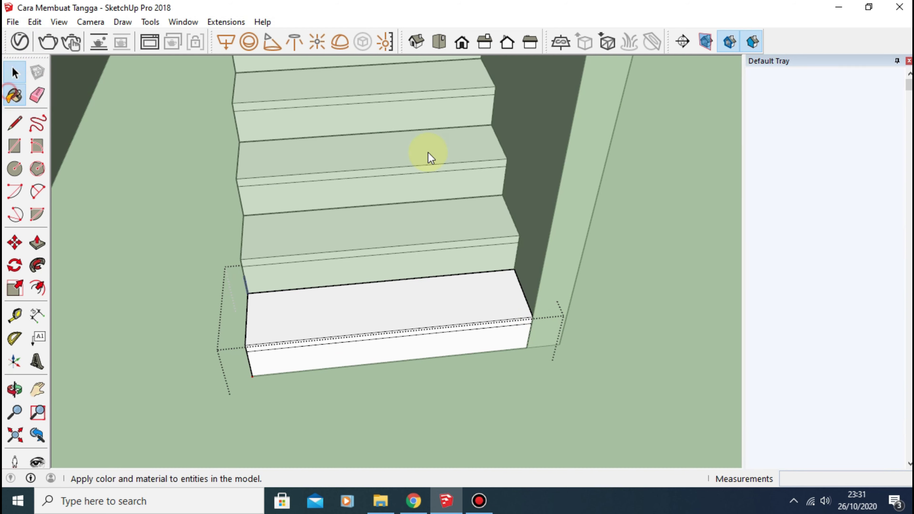
pyautogui.scroll(-5, 790, 304)
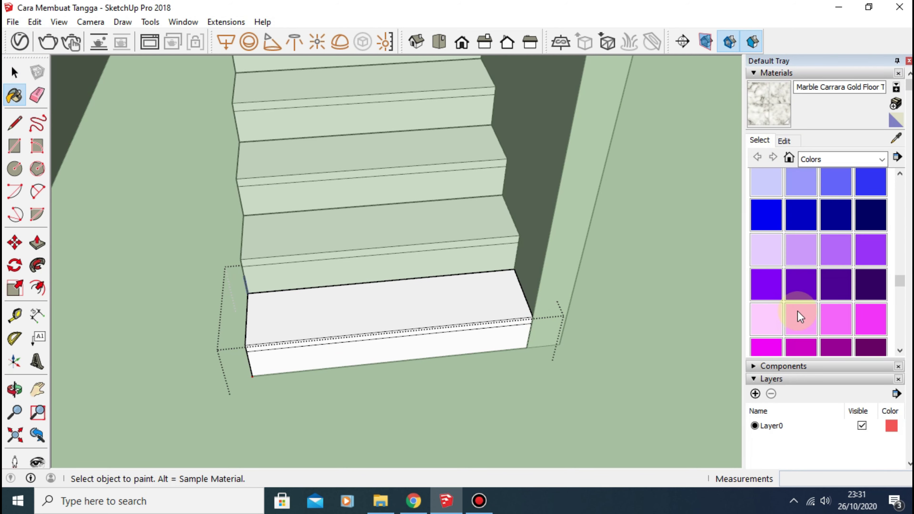
pyautogui.scroll(-5, 797, 311)
pyautogui.click(804, 287)
pyautogui.click(429, 329)
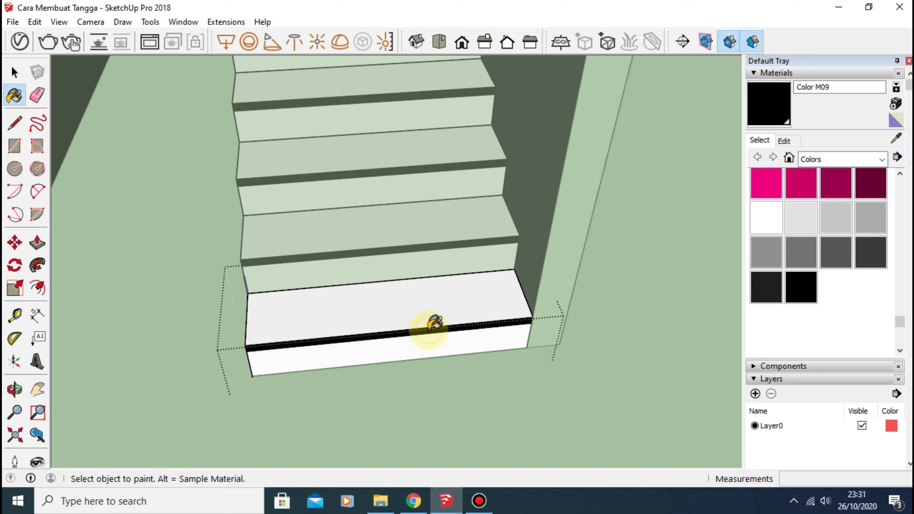
# - Push the black nosing strip out 2 cm
pyautogui.press('p')
pyautogui.moveTo(427, 332); pyautogui.dragTo(434, 340)
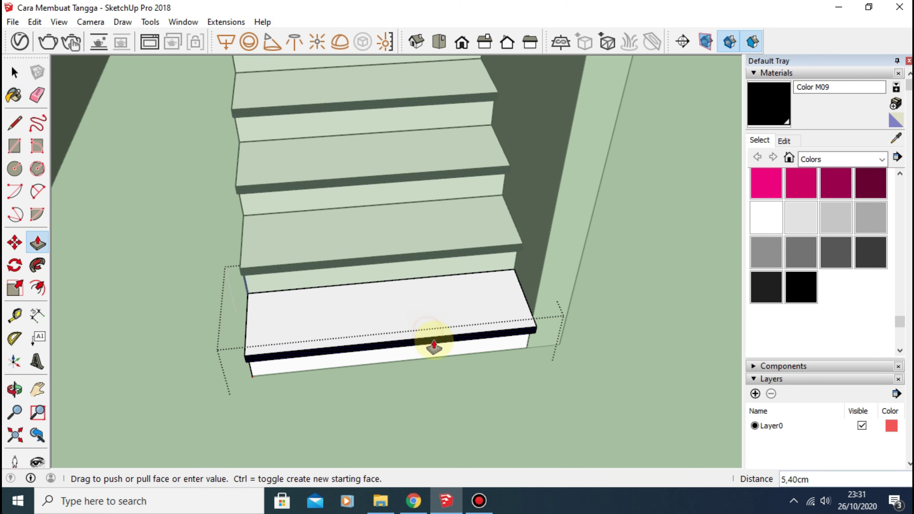
pyautogui.write('2')
pyautogui.press('Return')
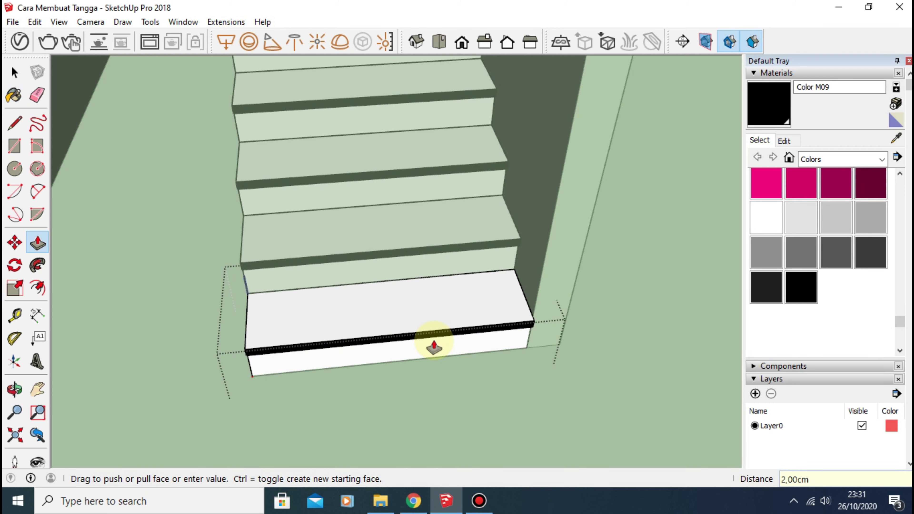
pyautogui.click(15, 72)
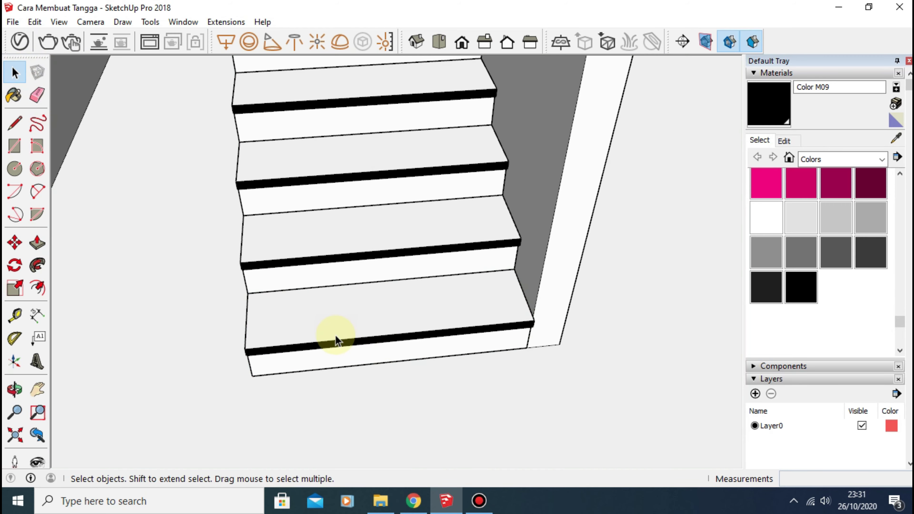
pyautogui.moveTo(336, 340); pyautogui.dragTo(392, 317, button='middle')
# - Paint the bottom step with Marble Carrara Gold Floor from the Tile collection
pyautogui.click(385, 318)
pyautogui.doubleClick(389, 316)
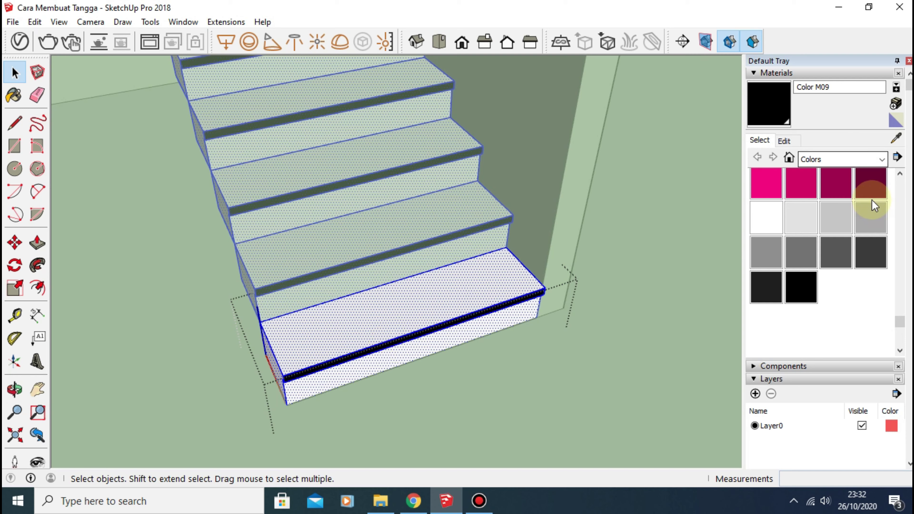
pyautogui.click(836, 163)
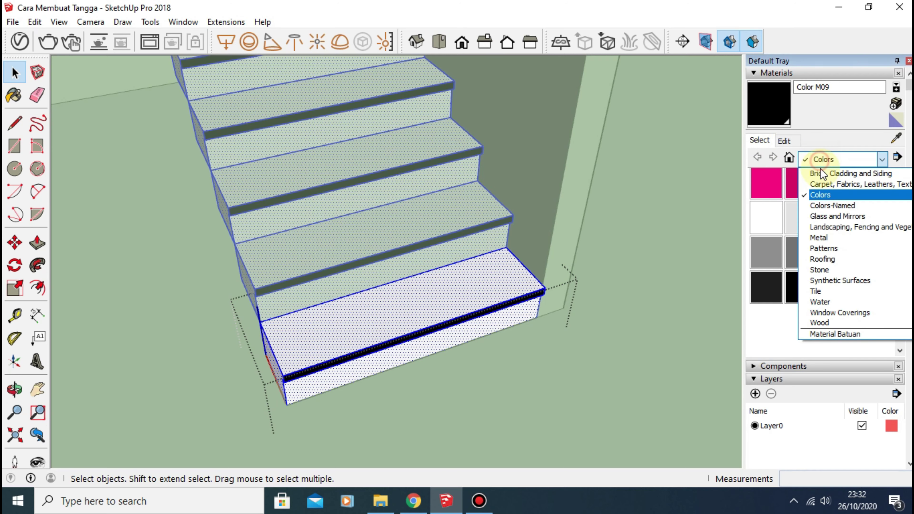
pyautogui.click(818, 289)
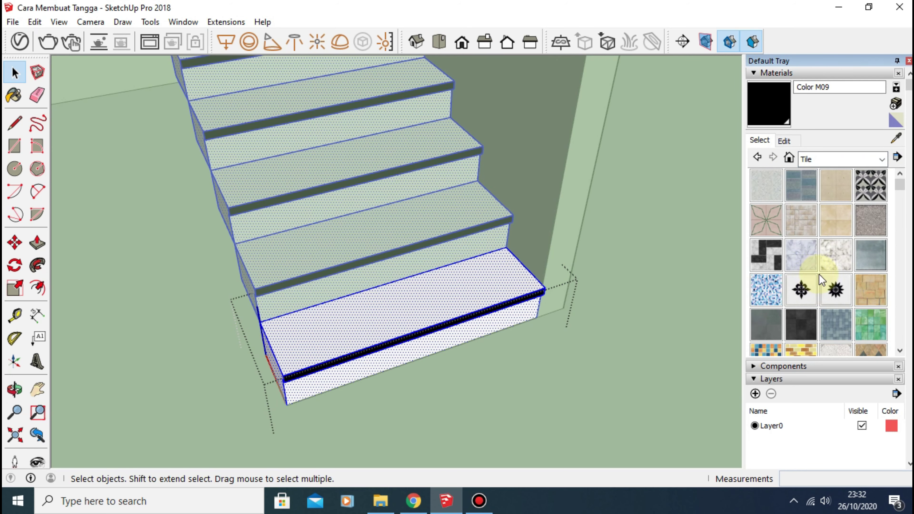
pyautogui.click(825, 256)
pyautogui.click(356, 328)
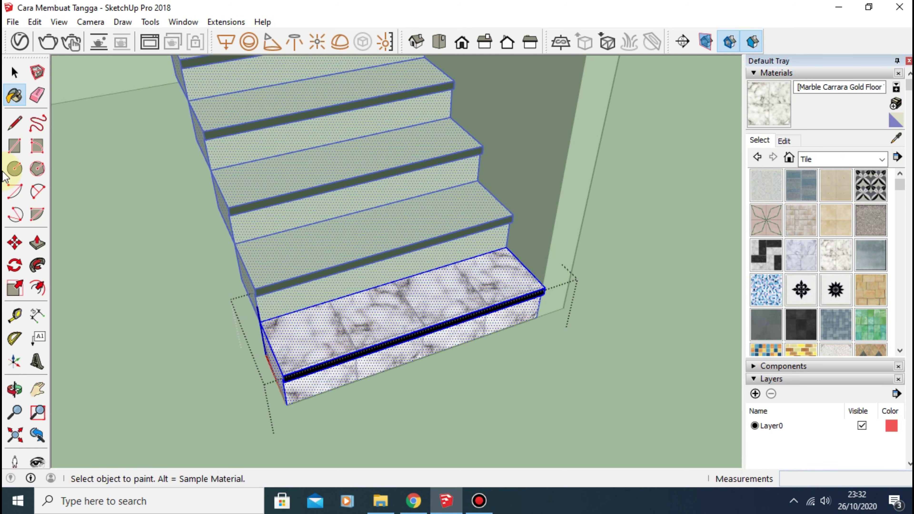
pyautogui.click(14, 70)
# - Orbit and zoom to see the whole marble staircase
pyautogui.scroll(-3, 266, 317)
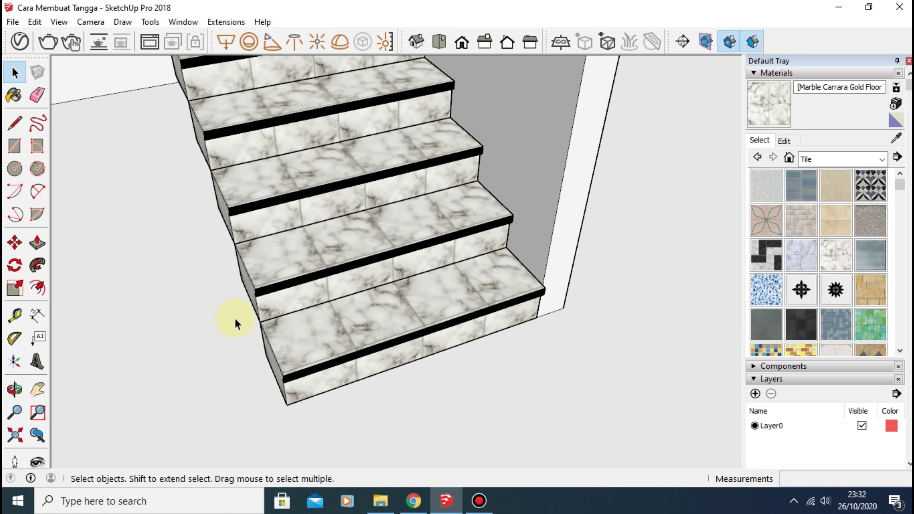
pyautogui.moveTo(252, 317); pyautogui.dragTo(310, 371, button='middle')
pyautogui.scroll(-3, 262, 306)
pyautogui.scroll(2, 271, 210)
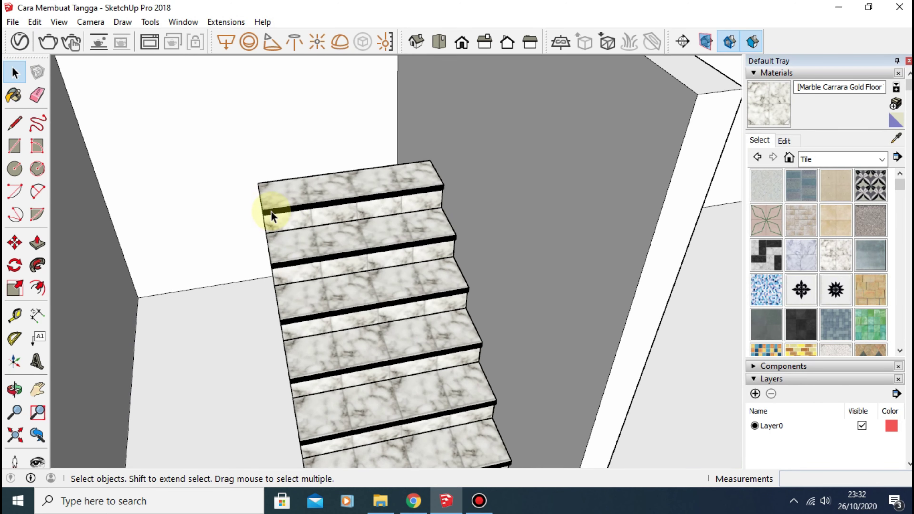
pyautogui.scroll(2, 357, 224)
pyautogui.scroll(2, 303, 216)
pyautogui.scroll(2, 572, 227)
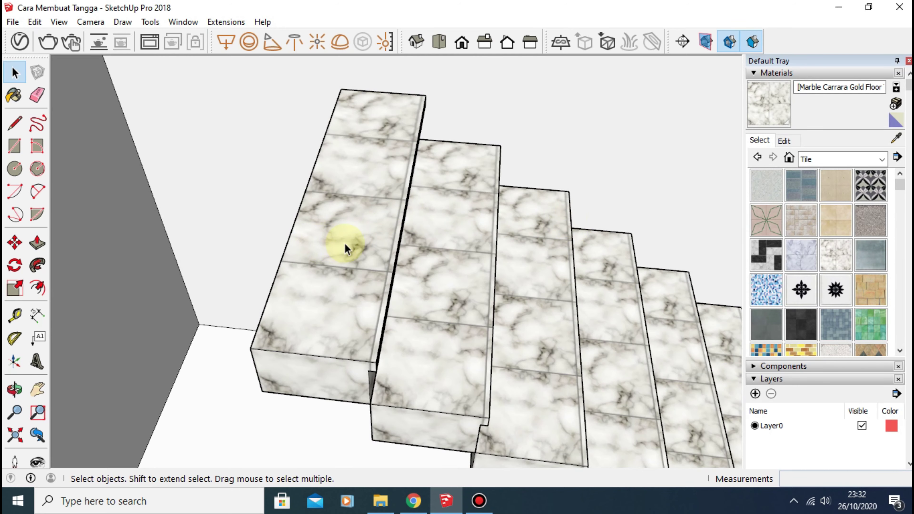
pyautogui.scroll(-3, 347, 247)
pyautogui.moveTo(493, 265)
pyautogui.mouseDown(button='middle')
pyautogui.moveTo(262, 280)
pyautogui.moveTo(118, 340)
pyautogui.moveTo(351, 331)
pyautogui.mouseUp(button='middle')
# - Shift-select the marble stair steps one by one
pyautogui.click(356, 324)
pyautogui.keyDown('ctrl'); pyautogui.click(265, 240); pyautogui.keyUp('ctrl')
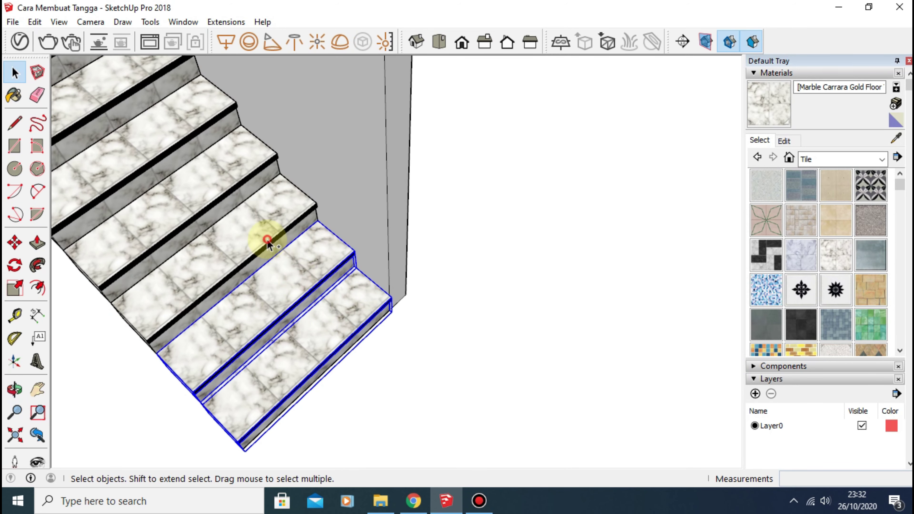
pyautogui.moveTo(265, 241)
pyautogui.mouseDown(button='middle')
pyautogui.moveTo(322, 285)
pyautogui.moveTo(287, 249)
pyautogui.mouseUp(button='middle')
pyautogui.keyDown('ctrl'); pyautogui.click(287, 248); pyautogui.keyUp('ctrl')
pyautogui.keyDown('ctrl'); pyautogui.click(245, 204); pyautogui.keyUp('ctrl')
pyautogui.moveTo(245, 204); pyautogui.dragTo(317, 276, button='middle')
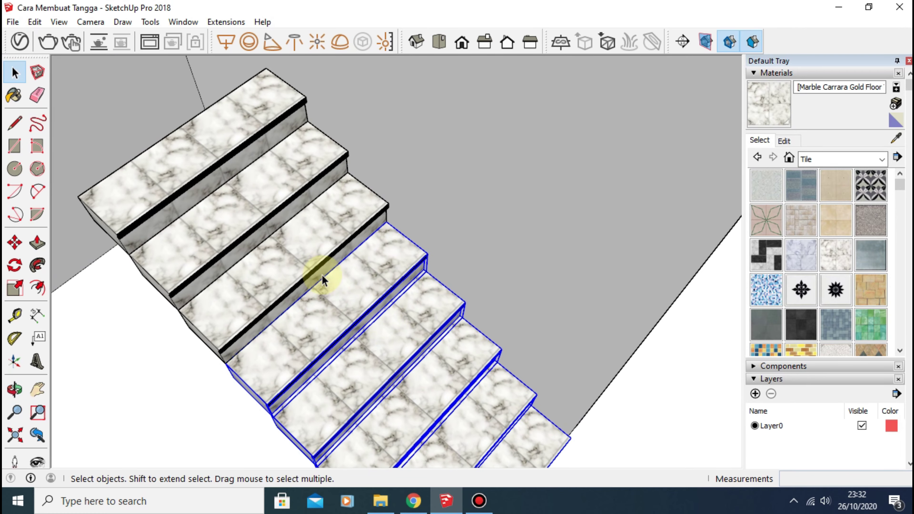
pyautogui.keyDown('ctrl'); pyautogui.click(296, 214); pyautogui.keyUp('ctrl')
pyautogui.keyDown('ctrl'); pyautogui.click(232, 159); pyautogui.keyUp('ctrl')
pyautogui.scroll(3, 428, 377)
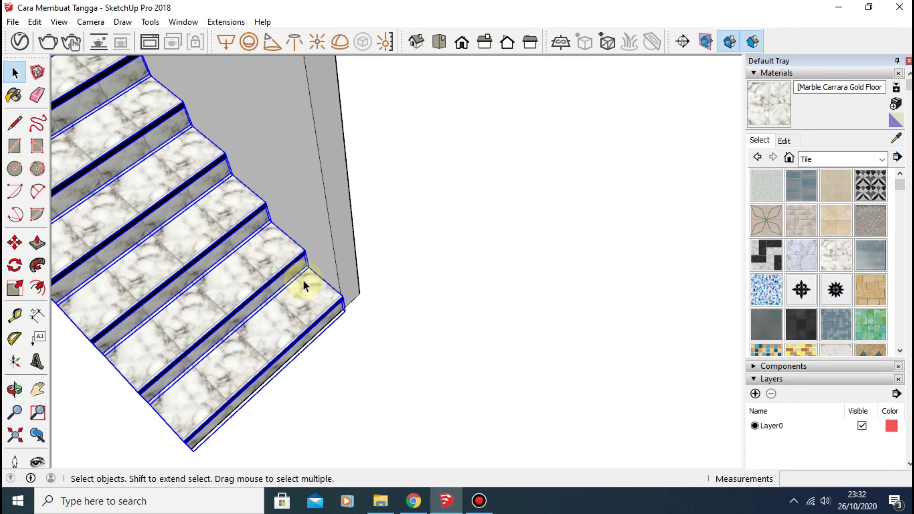
pyautogui.scroll(2, 302, 286)
pyautogui.scroll(2, 366, 301)
pyautogui.moveTo(325, 289)
pyautogui.mouseDown(button='middle')
pyautogui.moveTo(194, 292)
pyautogui.moveTo(334, 263)
pyautogui.moveTo(249, 278)
pyautogui.moveTo(180, 247)
pyautogui.mouseUp(button='middle')
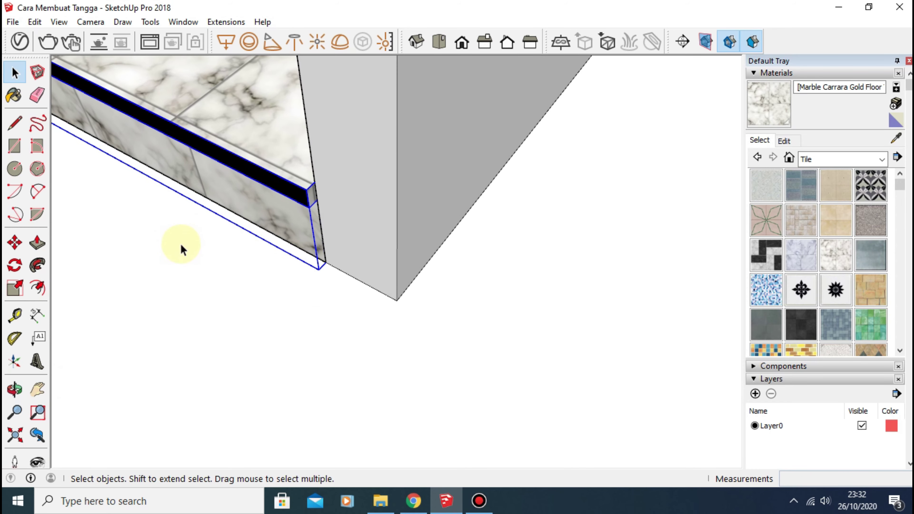
# - Move the selected steps 2 cm from a corner, exposing a thin strip at the base
pyautogui.press('m')
pyautogui.click(301, 190)
pyautogui.write('2')
pyautogui.press('Return')
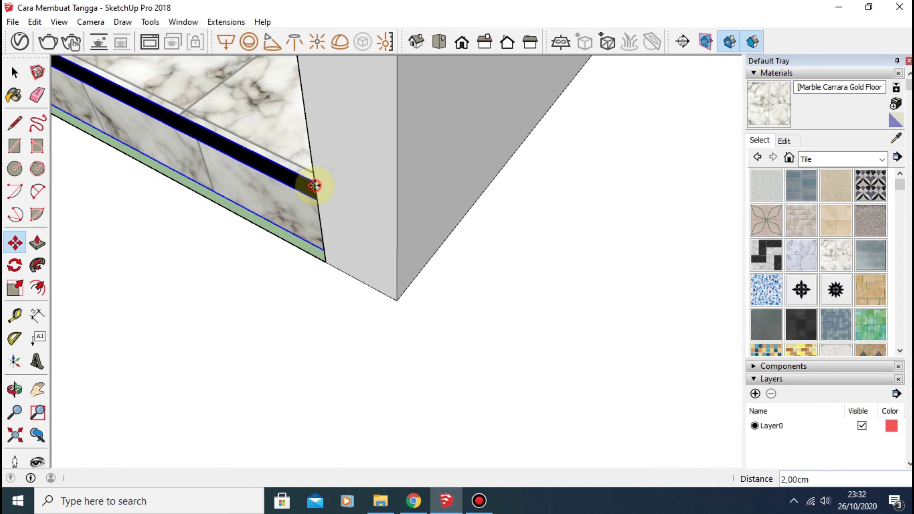
pyautogui.moveTo(306, 184)
pyautogui.mouseDown(button='middle')
pyautogui.moveTo(306, 241)
pyautogui.moveTo(283, 264)
pyautogui.moveTo(305, 275)
pyautogui.moveTo(289, 373)
pyautogui.moveTo(618, 263)
pyautogui.mouseUp(button='middle')
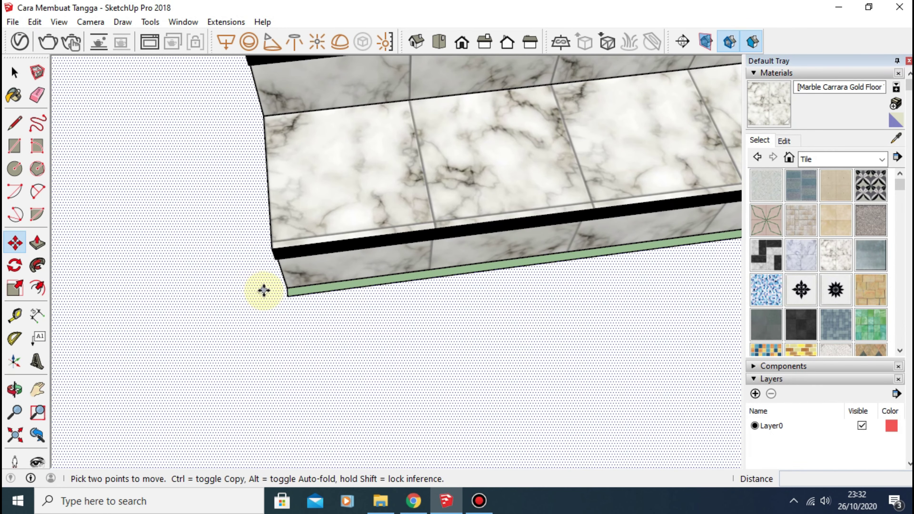
pyautogui.press('l')
pyautogui.click(289, 296)
# - Finish a test line along the step's bottom edge, then erase it
pyautogui.moveTo(428, 292); pyautogui.dragTo(408, 296, button='middle')
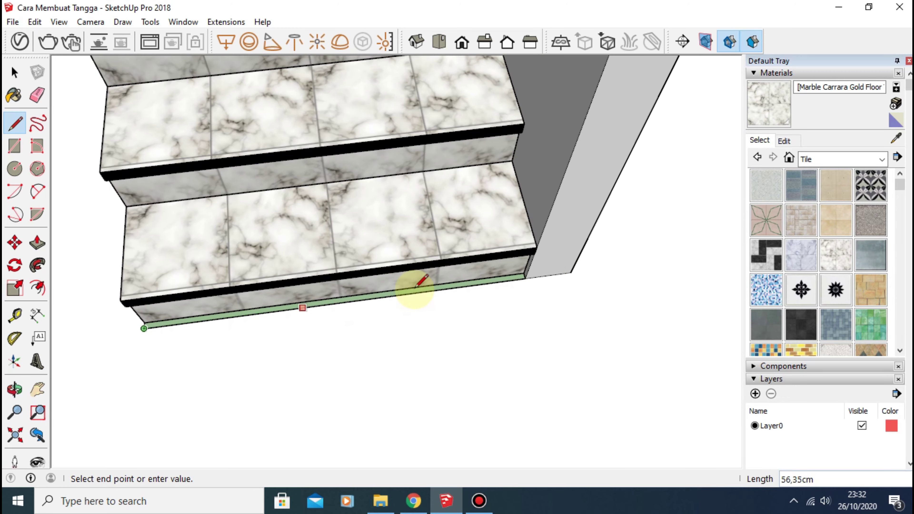
pyautogui.click(524, 277)
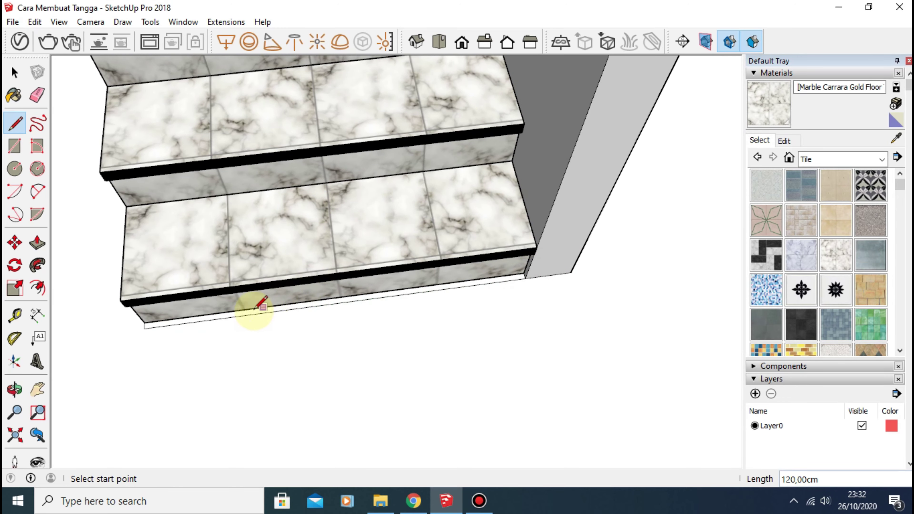
pyautogui.press('e')
pyautogui.moveTo(169, 319); pyautogui.dragTo(149, 320)
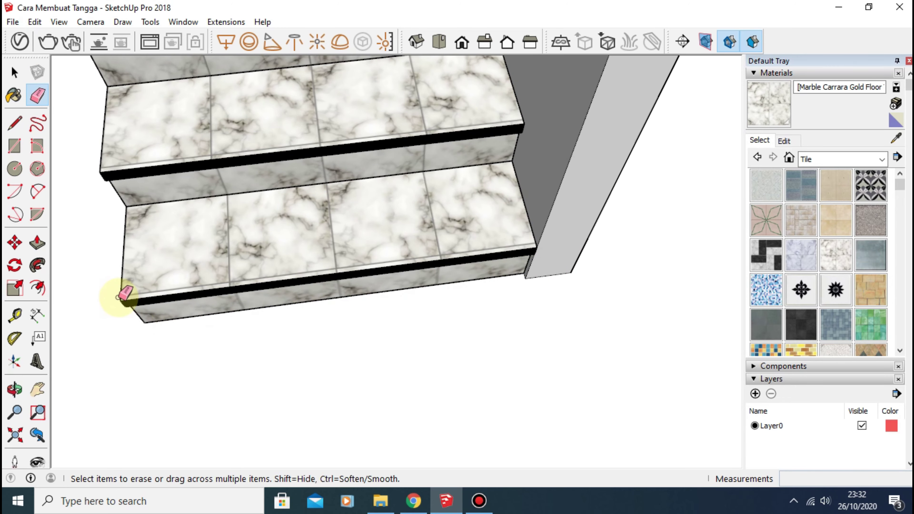
pyautogui.moveTo(122, 295)
pyautogui.mouseDown(button='middle')
pyautogui.moveTo(424, 208)
pyautogui.moveTo(204, 306)
pyautogui.moveTo(234, 299)
pyautogui.mouseUp(button='middle')
# - Make the top stair step unique with Make Unique
pyautogui.click(15, 73)
pyautogui.scroll(2, 271, 262)
pyautogui.scroll(3, 238, 160)
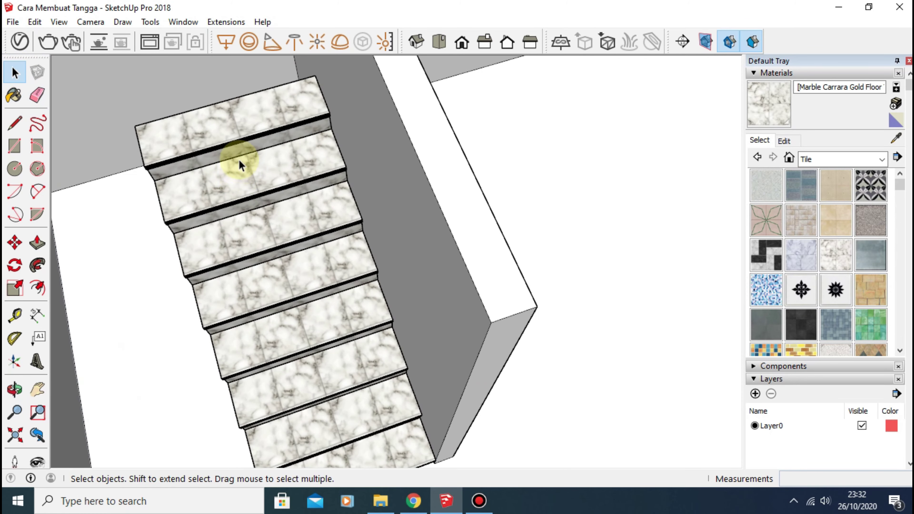
pyautogui.scroll(3, 230, 121)
pyautogui.rightClick(231, 124)
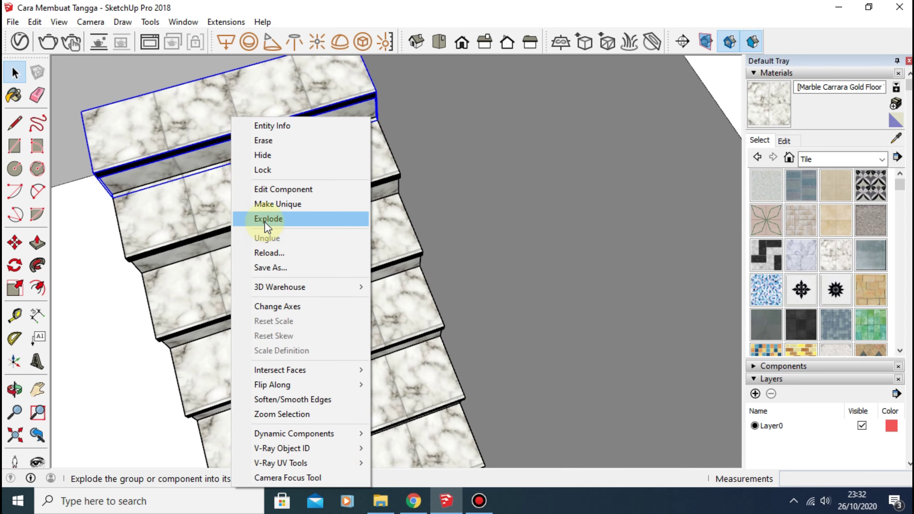
pyautogui.click(278, 204)
pyautogui.moveTo(277, 204)
pyautogui.mouseDown(button='middle')
pyautogui.moveTo(328, 183)
pyautogui.moveTo(271, 281)
pyautogui.moveTo(343, 312)
pyautogui.moveTo(279, 250)
pyautogui.moveTo(363, 271)
pyautogui.moveTo(475, 245)
pyautogui.moveTo(292, 261)
pyautogui.moveTo(329, 268)
pyautogui.mouseUp(button='middle')
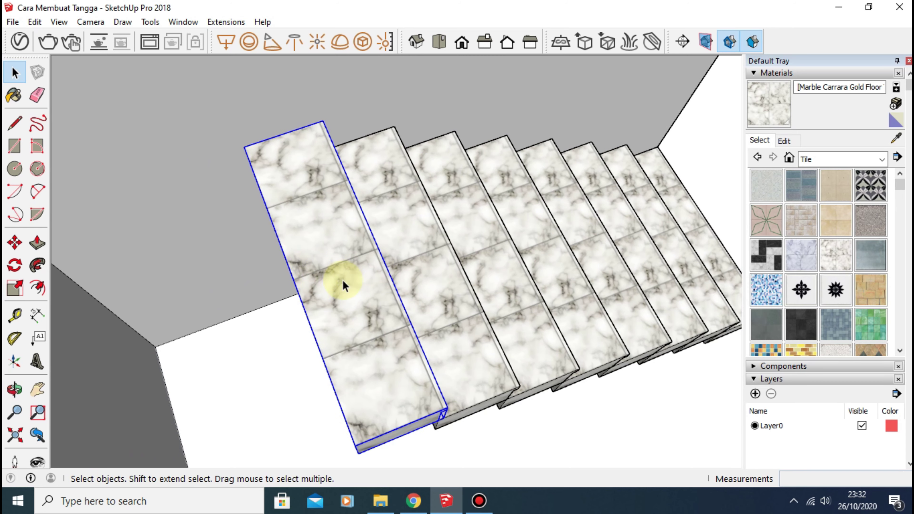
# - Enter component editing on the top step alone
pyautogui.moveTo(307, 227)
pyautogui.mouseDown(button='middle')
pyautogui.moveTo(300, 279)
pyautogui.moveTo(334, 298)
pyautogui.mouseUp(button='middle')
pyautogui.rightClick(334, 298)
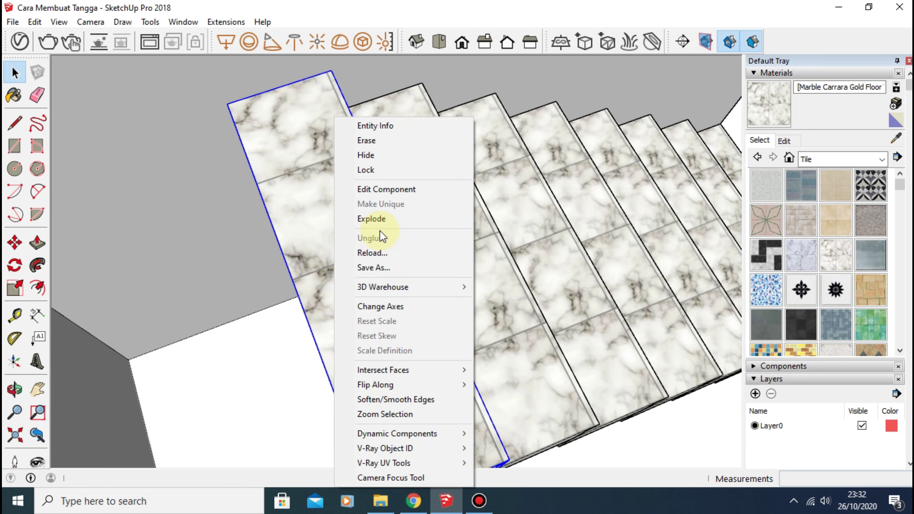
pyautogui.click(293, 238)
pyautogui.doubleClick(316, 266)
pyautogui.moveTo(326, 285)
pyautogui.mouseDown(button='middle')
pyautogui.moveTo(394, 225)
pyautogui.moveTo(430, 215)
pyautogui.moveTo(465, 239)
pyautogui.moveTo(449, 277)
pyautogui.mouseUp(button='middle')
# - Draw a 120 by 12 cm rectangle on the top block's side
pyautogui.press('r')
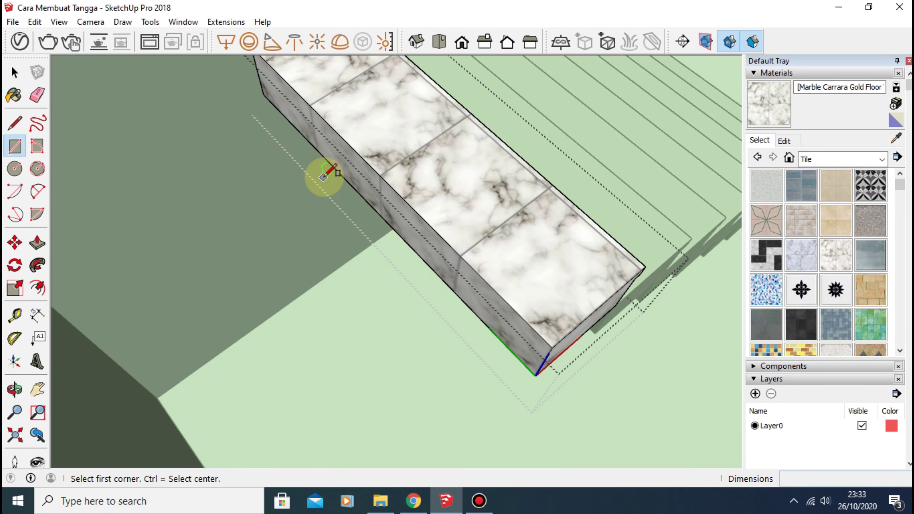
pyautogui.moveTo(326, 173)
pyautogui.mouseDown(button='middle')
pyautogui.moveTo(391, 234)
pyautogui.moveTo(312, 101)
pyautogui.mouseUp(button='middle')
pyautogui.click(298, 108)
pyautogui.write('120;12')
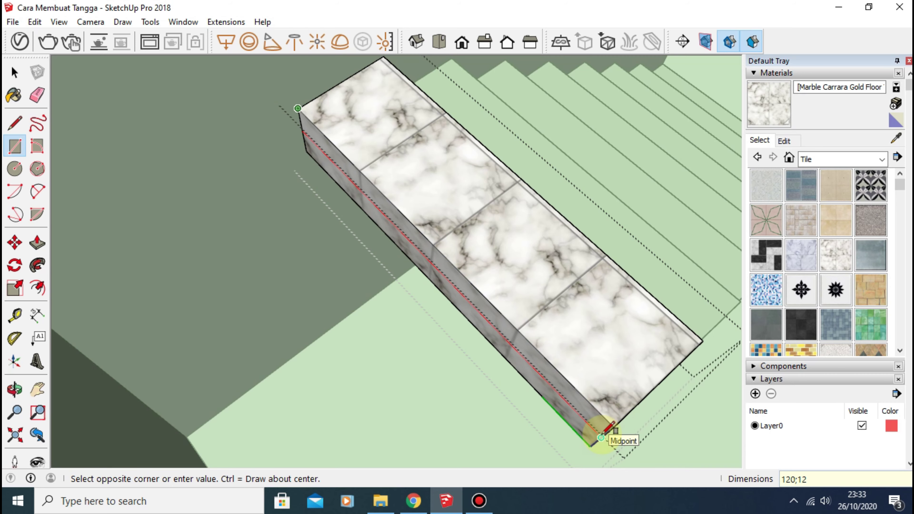
pyautogui.press('Return')
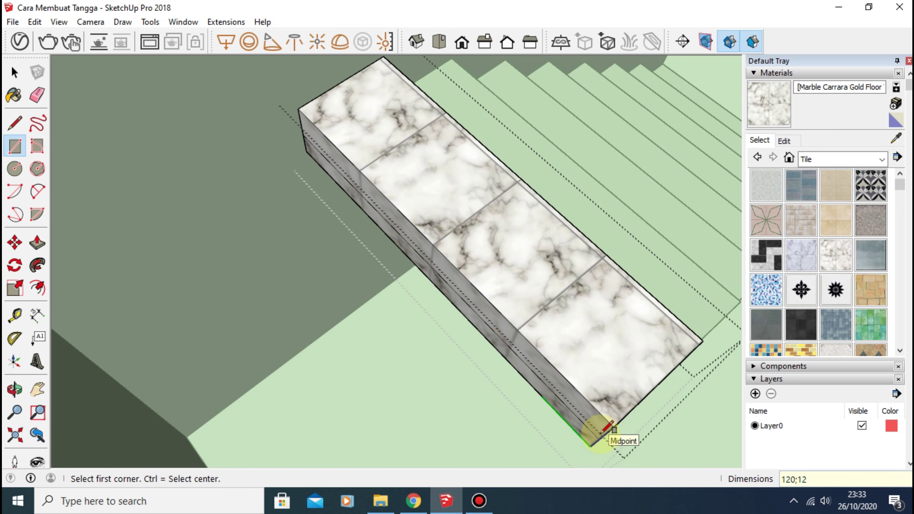
# - Push the side rectangle outward to widen the block, then begin pushing its left face
pyautogui.press('p')
pyautogui.moveTo(555, 397); pyautogui.dragTo(327, 377)
pyautogui.moveTo(326, 377)
pyautogui.mouseDown(button='middle')
pyautogui.moveTo(244, 299)
pyautogui.moveTo(61, 317)
pyautogui.moveTo(337, 347)
pyautogui.moveTo(217, 347)
pyautogui.moveTo(255, 357)
pyautogui.moveTo(198, 238)
pyautogui.moveTo(345, 382)
pyautogui.moveTo(265, 292)
pyautogui.moveTo(218, 279)
pyautogui.moveTo(244, 288)
pyautogui.moveTo(358, 270)
pyautogui.moveTo(442, 272)
pyautogui.moveTo(484, 205)
pyautogui.mouseUp(button='middle')
pyautogui.click(221, 279)
# - Orbit in low and close to the landing slab and start a line at its edge endpoint
pyautogui.scroll(-5, 469, 261)
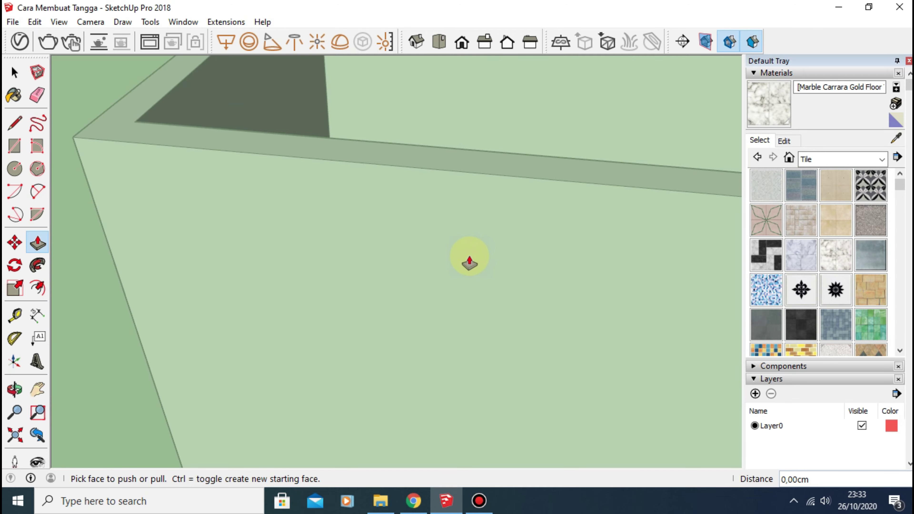
pyautogui.moveTo(469, 262)
pyautogui.mouseDown(button='middle')
pyautogui.moveTo(480, 235)
pyautogui.moveTo(385, 316)
pyautogui.mouseUp(button='middle')
pyautogui.scroll(3, 326, 385)
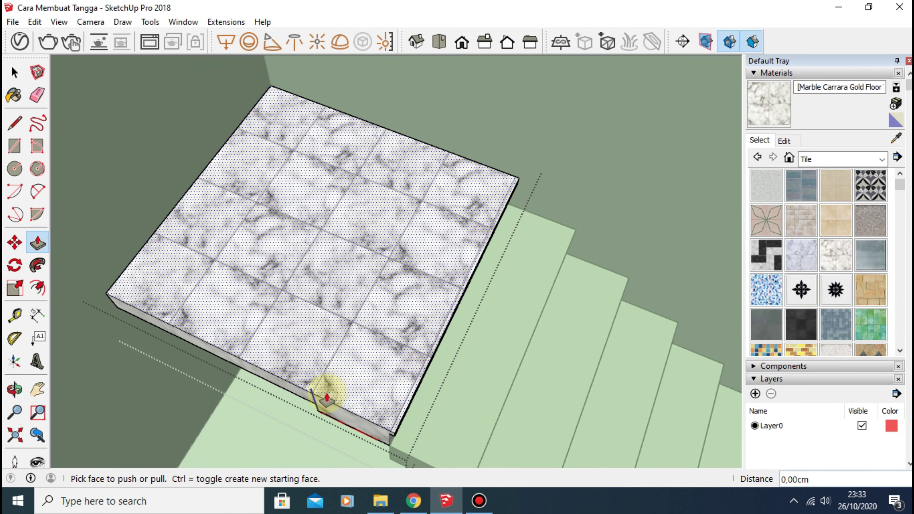
pyautogui.moveTo(310, 385)
pyautogui.mouseDown(button='middle')
pyautogui.moveTo(379, 337)
pyautogui.moveTo(406, 364)
pyautogui.mouseUp(button='middle')
pyautogui.press('l')
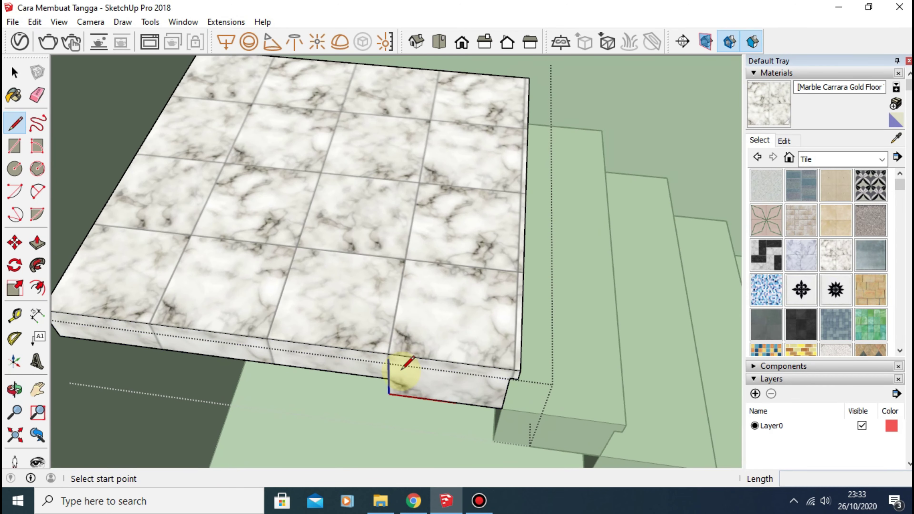
pyautogui.click(388, 378)
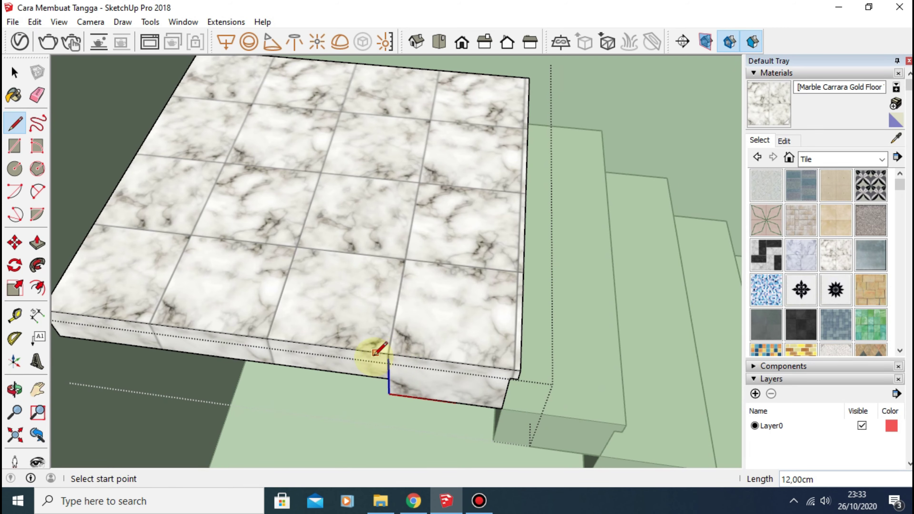
# - Push/Pull the slab's left front face back 120 cm into a notch
pyautogui.press('p')
pyautogui.click(332, 367)
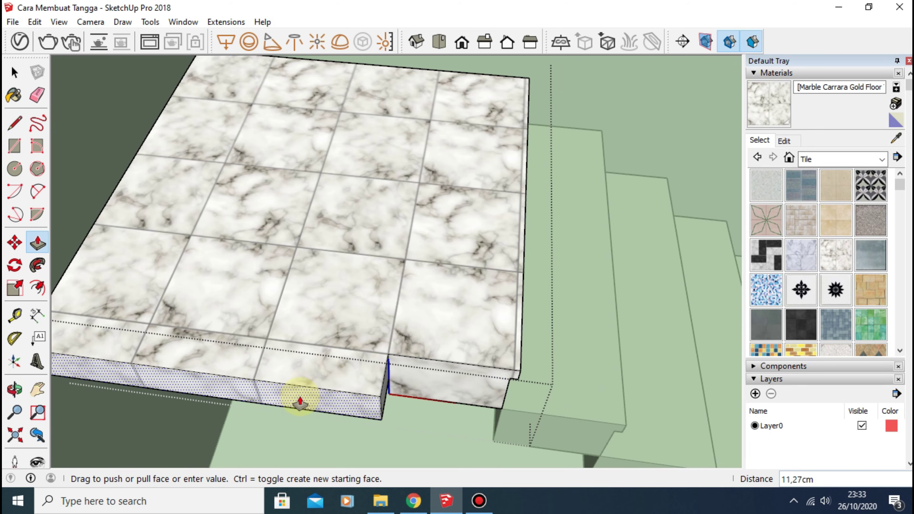
pyautogui.click(300, 398)
pyautogui.moveTo(456, 374); pyautogui.dragTo(180, 382, button='middle')
pyautogui.moveTo(123, 346)
pyautogui.mouseDown(button='middle')
pyautogui.moveTo(245, 341)
pyautogui.moveTo(387, 296)
pyautogui.moveTo(434, 300)
pyautogui.moveTo(357, 347)
pyautogui.moveTo(406, 330)
pyautogui.moveTo(404, 310)
pyautogui.moveTo(456, 255)
pyautogui.mouseUp(button='middle')
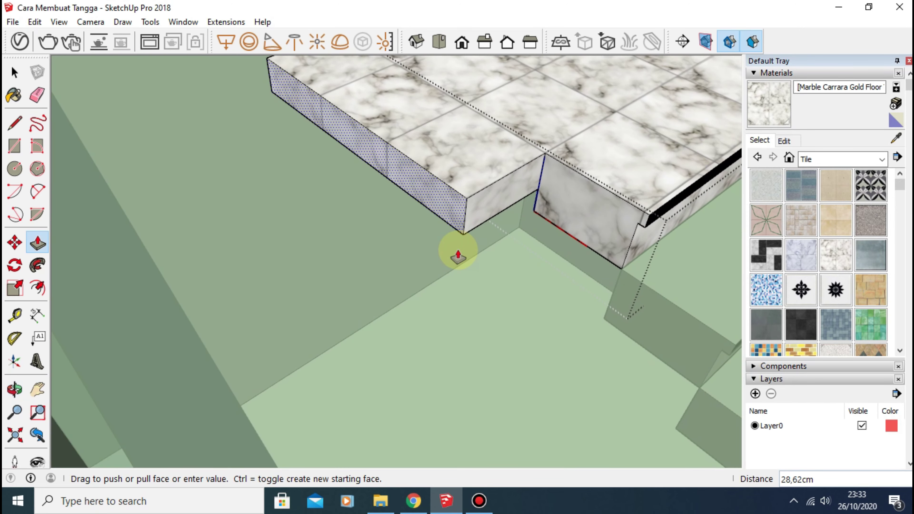
pyautogui.write('120')
pyautogui.press('Return')
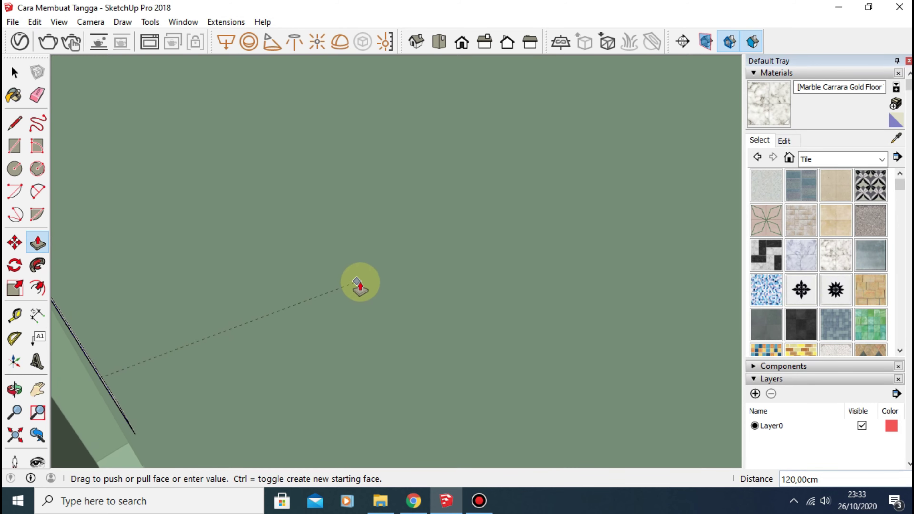
# - Pull the landing's notched left section out leftward to square off the slab
pyautogui.scroll(-5, 420, 273)
pyautogui.moveTo(430, 268); pyautogui.dragTo(292, 310, button='middle')
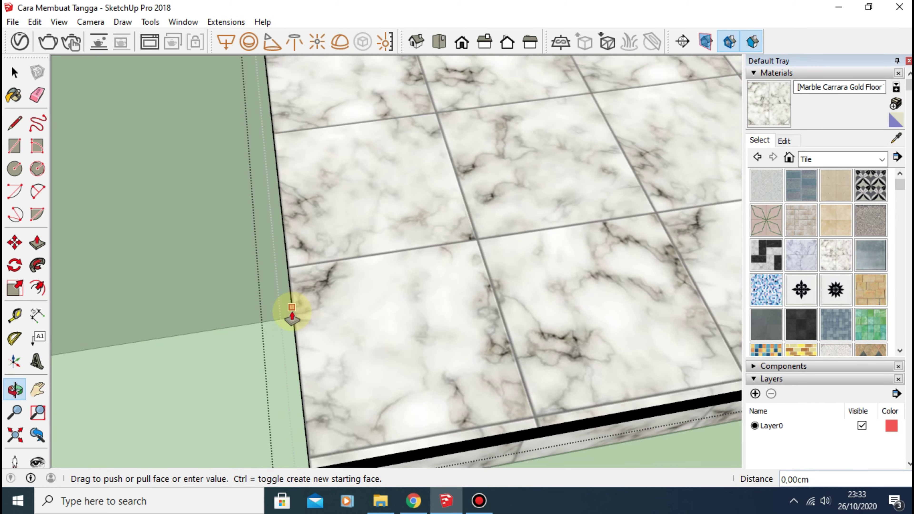
pyautogui.scroll(-3, 210, 319)
pyautogui.moveTo(209, 319); pyautogui.dragTo(241, 300, button='middle')
pyautogui.moveTo(229, 306); pyautogui.dragTo(185, 311)
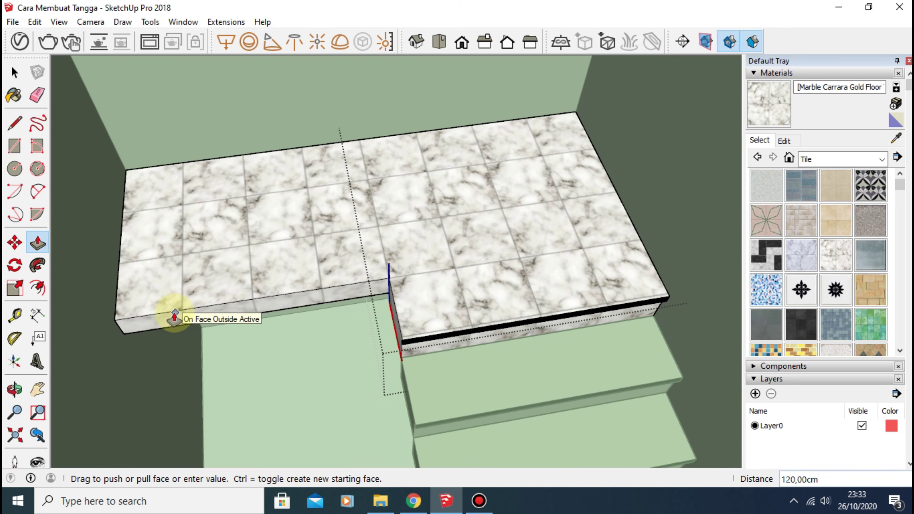
pyautogui.click(127, 319)
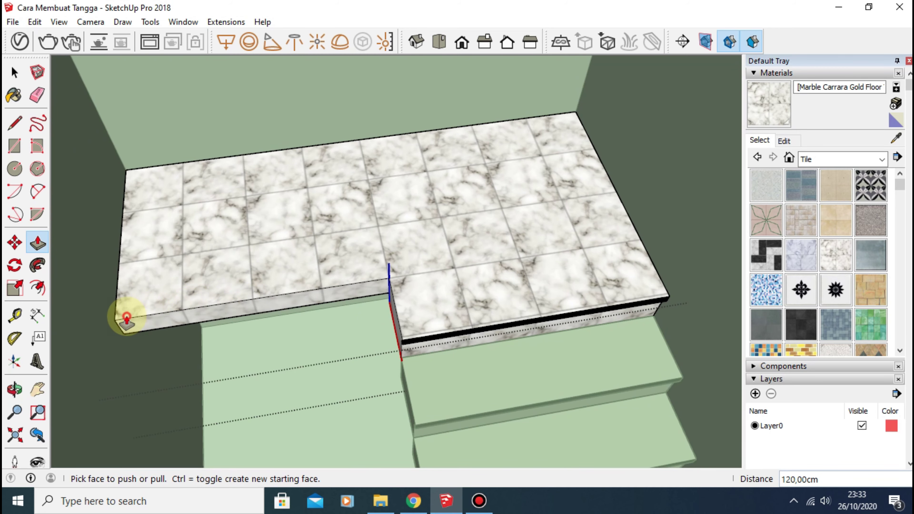
# - Pull the slab face upward, then orbit and zoom out to check the marble landing
pyautogui.moveTo(126, 316)
pyautogui.mouseDown(button='middle')
pyautogui.moveTo(402, 347)
pyautogui.moveTo(337, 326)
pyautogui.moveTo(429, 322)
pyautogui.moveTo(374, 346)
pyautogui.mouseUp(button='middle')
pyautogui.scroll(-3, 343, 337)
pyautogui.scroll(3, 374, 346)
pyautogui.moveTo(380, 347)
pyautogui.mouseDown()
pyautogui.moveTo(430, 364)
pyautogui.moveTo(428, 373)
pyautogui.moveTo(418, 360)
pyautogui.moveTo(427, 381)
pyautogui.moveTo(404, 382)
pyautogui.mouseUp()
pyautogui.scroll(2, 420, 364)
pyautogui.scroll(2, 422, 373)
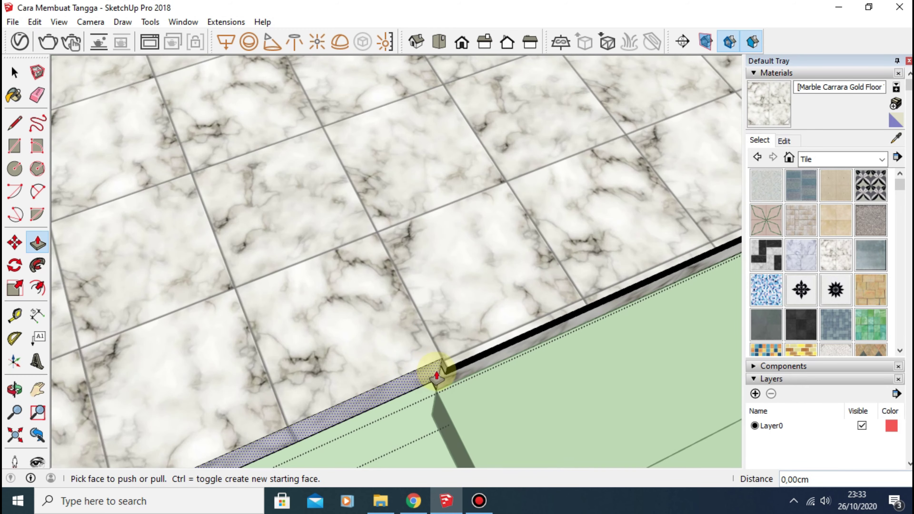
pyautogui.moveTo(435, 373)
pyautogui.mouseDown(button='middle')
pyautogui.moveTo(524, 359)
pyautogui.moveTo(347, 350)
pyautogui.moveTo(337, 320)
pyautogui.mouseUp(button='middle')
pyautogui.scroll(-4, 330, 339)
pyautogui.scroll(-2, 331, 346)
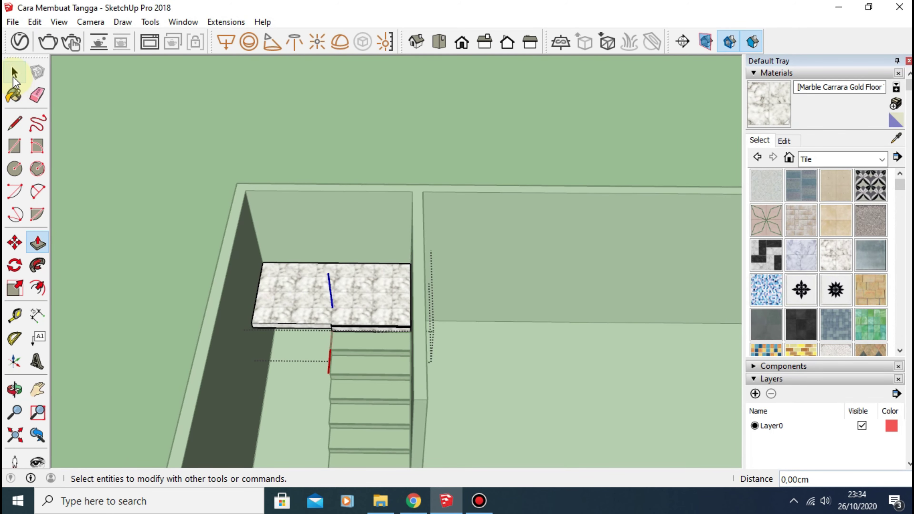
# - Select the stairs and landing and move them 500 up the blue axis
pyautogui.click(14, 73)
pyautogui.moveTo(183, 95)
pyautogui.mouseDown(button='middle')
pyautogui.moveTo(316, 198)
pyautogui.moveTo(386, 183)
pyautogui.moveTo(363, 256)
pyautogui.mouseUp(button='middle')
pyautogui.keyDown('ctrl'); pyautogui.click(362, 348); pyautogui.keyUp('ctrl')
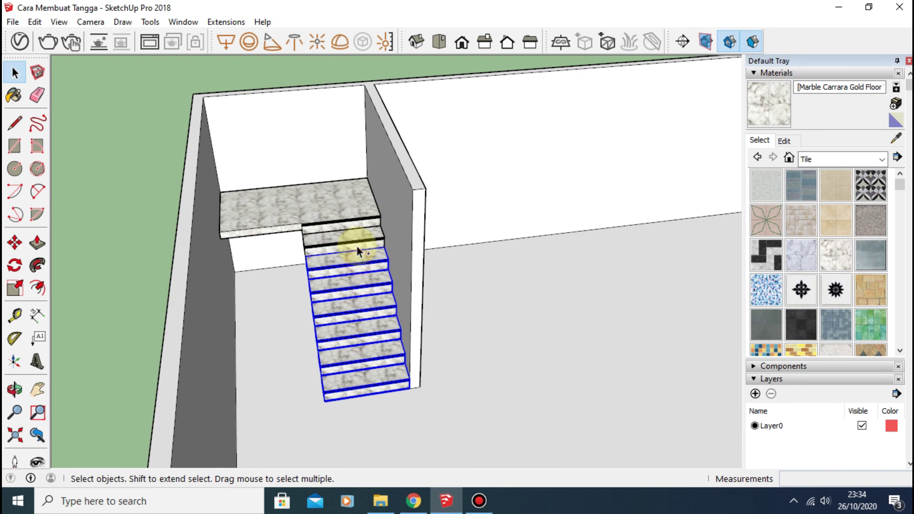
pyautogui.press('m')
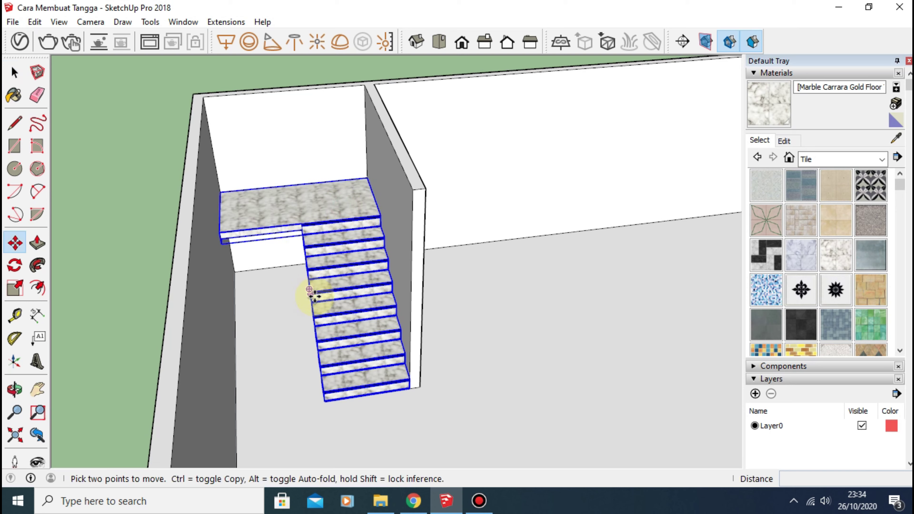
pyautogui.moveTo(328, 329)
pyautogui.mouseDown()
pyautogui.moveTo(299, 93)
pyautogui.moveTo(309, 98)
pyautogui.mouseUp()
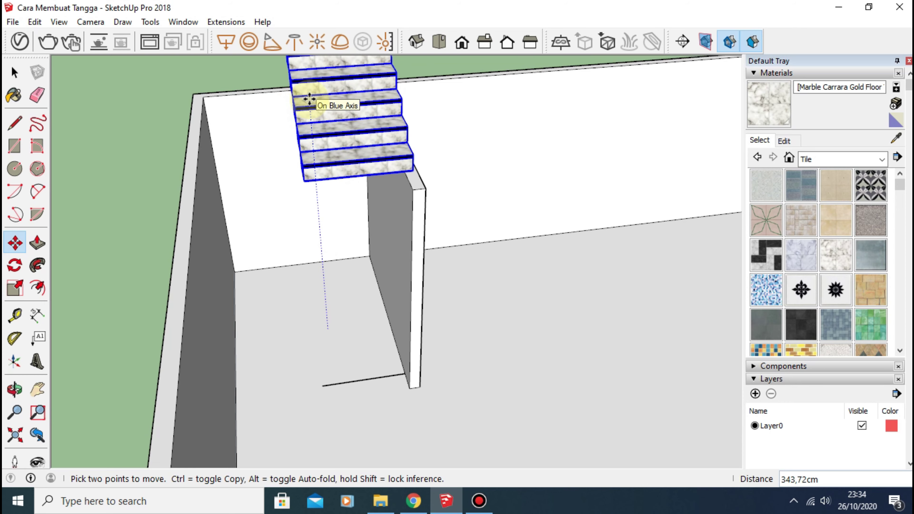
pyautogui.press('Return')
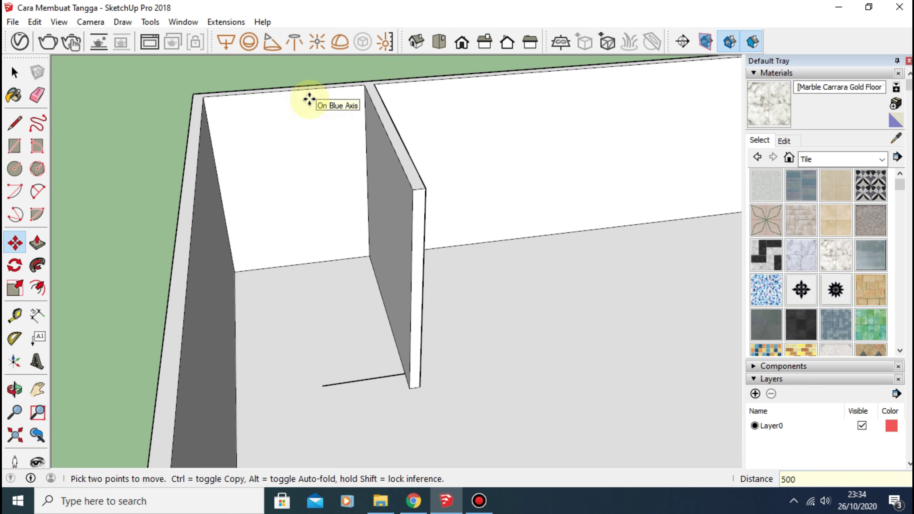
# - Switch to the Eraser and orbit to a side view of the raised staircase
pyautogui.press('e')
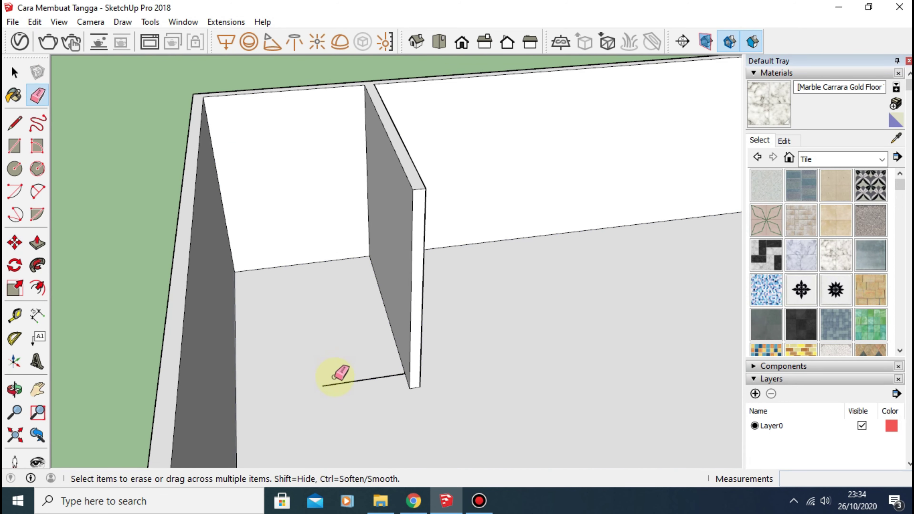
pyautogui.scroll(-5, 333, 393)
pyautogui.moveTo(367, 360)
pyautogui.mouseDown(button='middle')
pyautogui.moveTo(339, 336)
pyautogui.moveTo(96, 212)
pyautogui.mouseUp(button='middle')
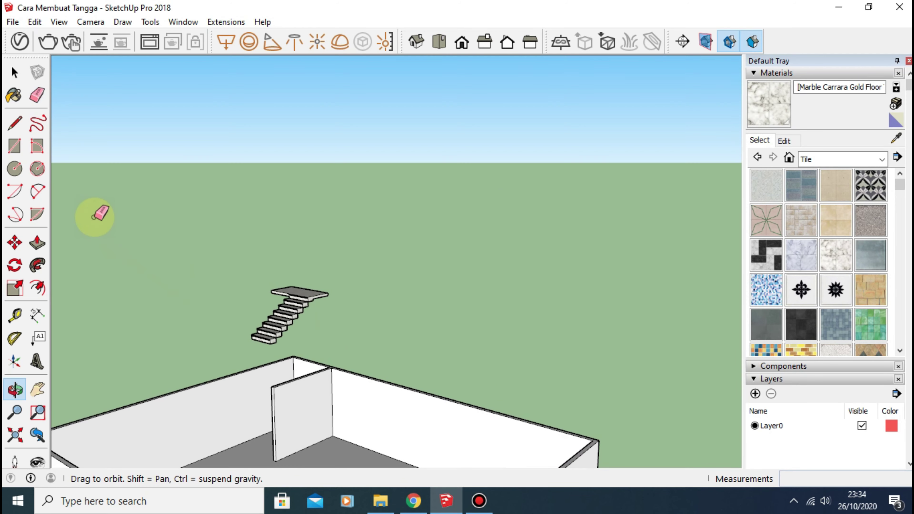
pyautogui.scroll(3, 292, 361)
pyautogui.moveTo(292, 361)
pyautogui.mouseDown(button='middle')
pyautogui.moveTo(281, 317)
pyautogui.moveTo(235, 281)
pyautogui.mouseUp(button='middle')
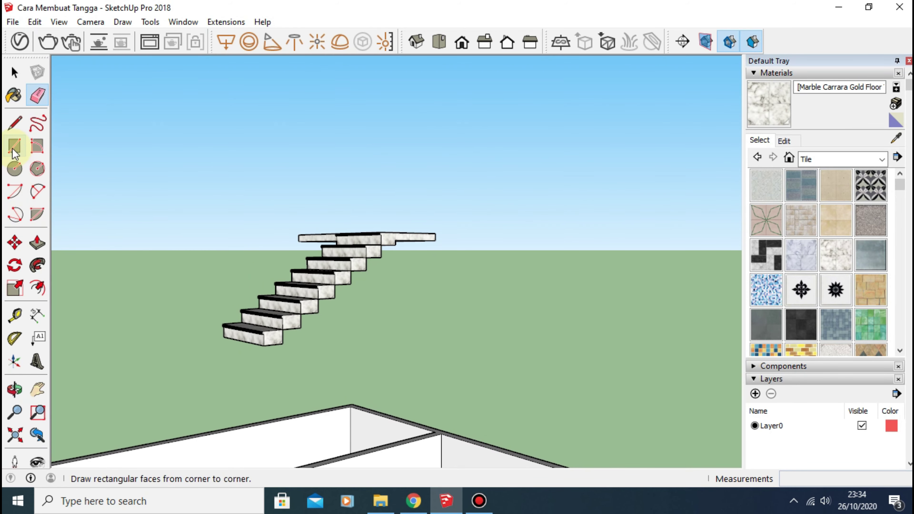
# - Copy the bottom step up to the top of the first flight
pyautogui.click(12, 74)
pyautogui.moveTo(356, 186)
pyautogui.mouseDown(button='middle')
pyautogui.moveTo(280, 198)
pyautogui.moveTo(248, 349)
pyautogui.mouseUp(button='middle')
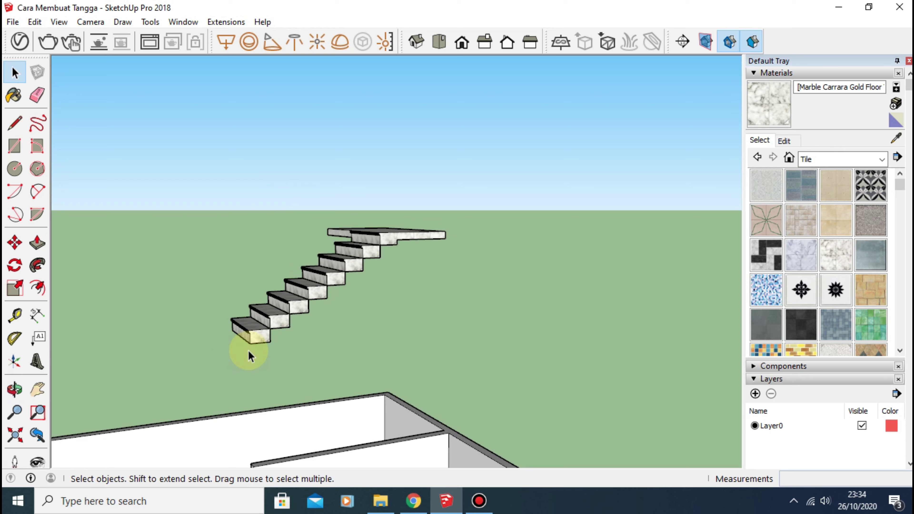
pyautogui.press('m')
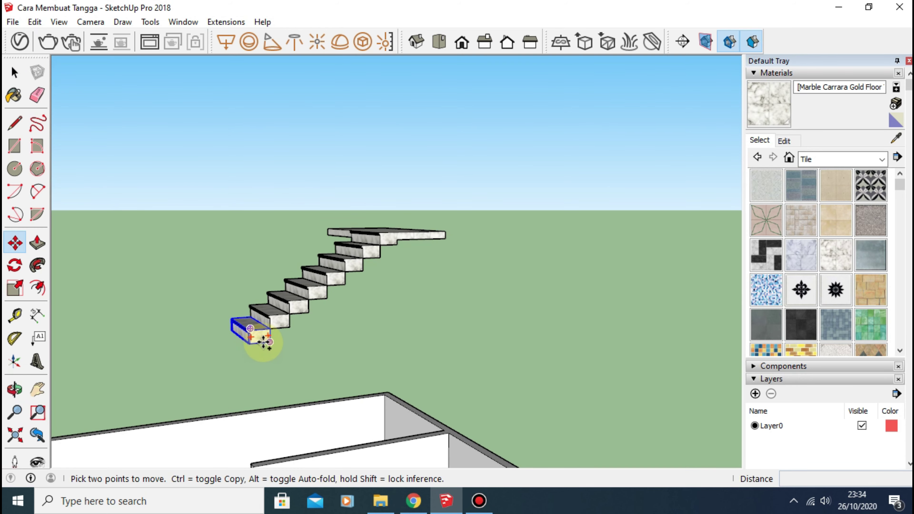
pyautogui.click(250, 342)
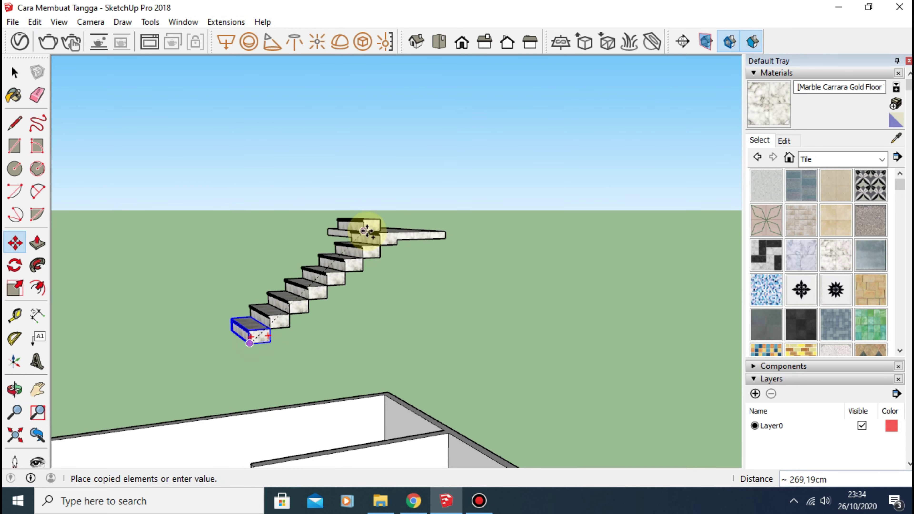
pyautogui.click(350, 225)
pyautogui.moveTo(350, 225); pyautogui.dragTo(286, 330, button='middle')
pyautogui.scroll(2, 391, 167)
pyautogui.scroll(2, 367, 198)
pyautogui.scroll(2, 370, 206)
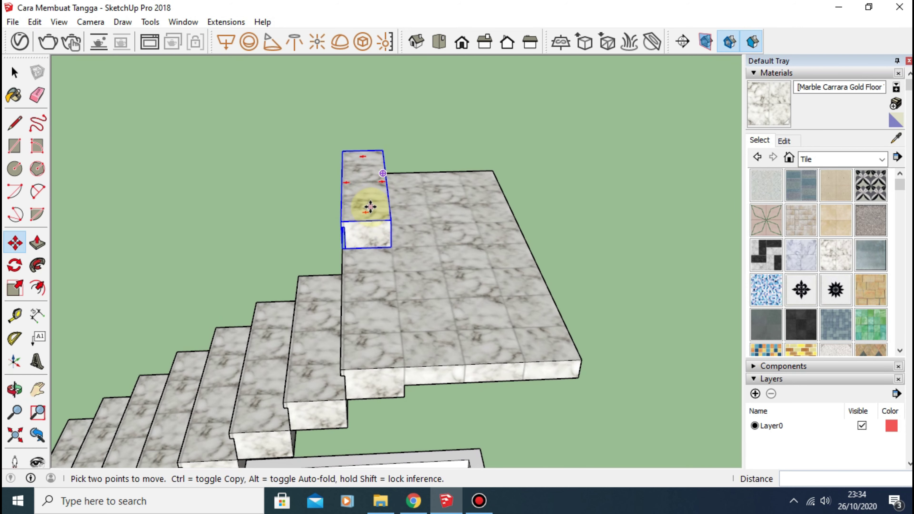
# - Rotate the copied step 180 degrees
pyautogui.rightClick(360, 216)
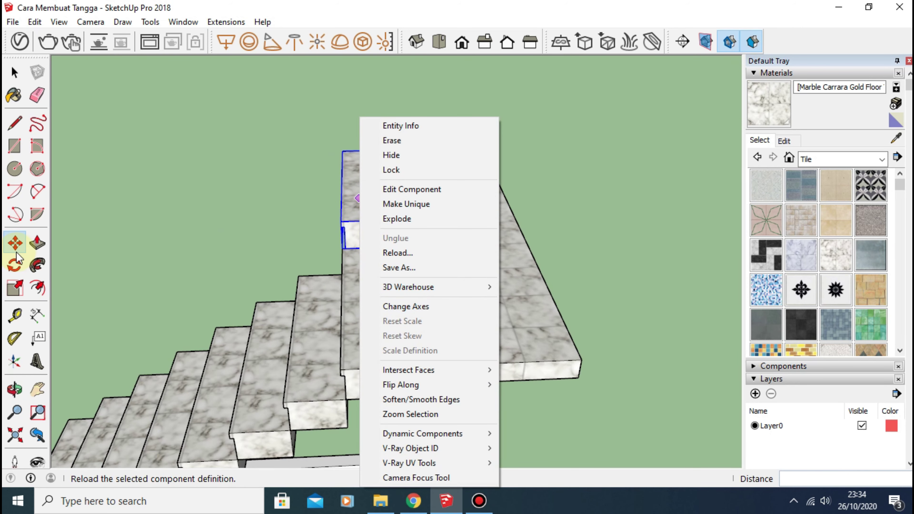
pyautogui.click(15, 264)
pyautogui.click(382, 149)
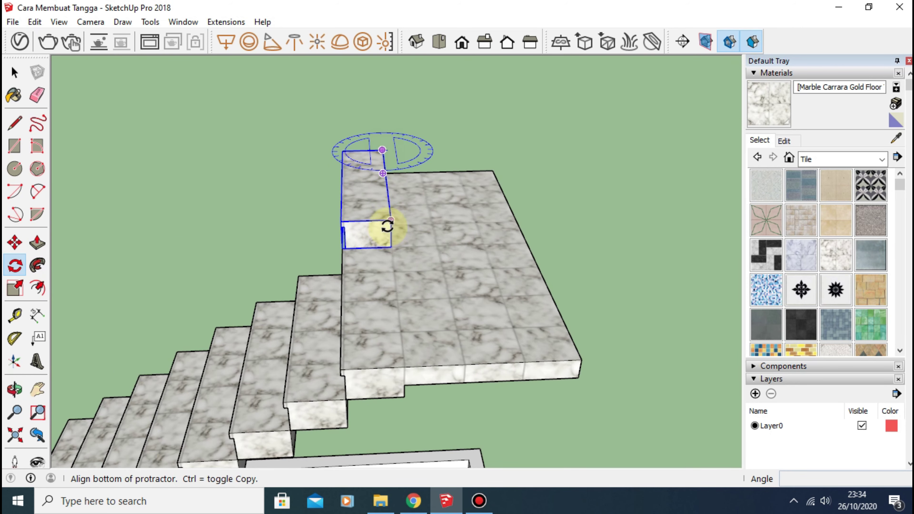
pyautogui.click(387, 221)
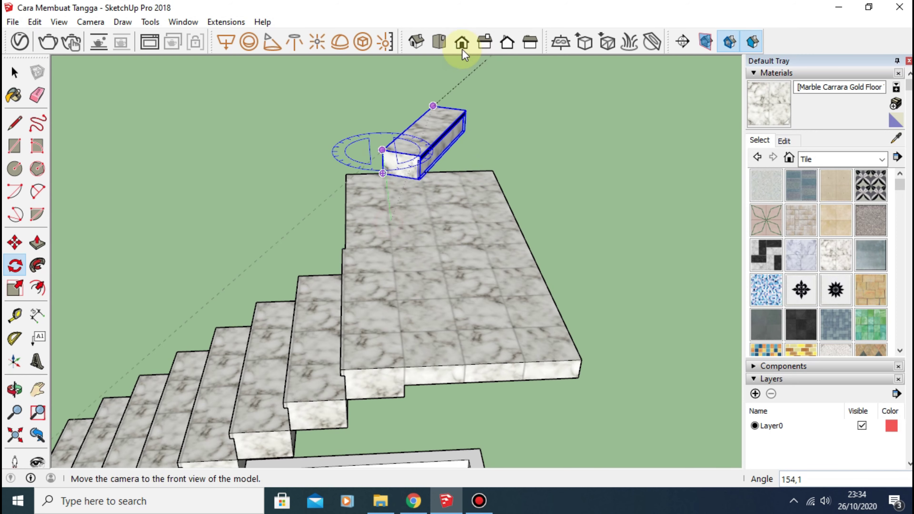
pyautogui.click(376, 86)
# - Move the step to the landing edge and copy it beside the landing
pyautogui.press('m')
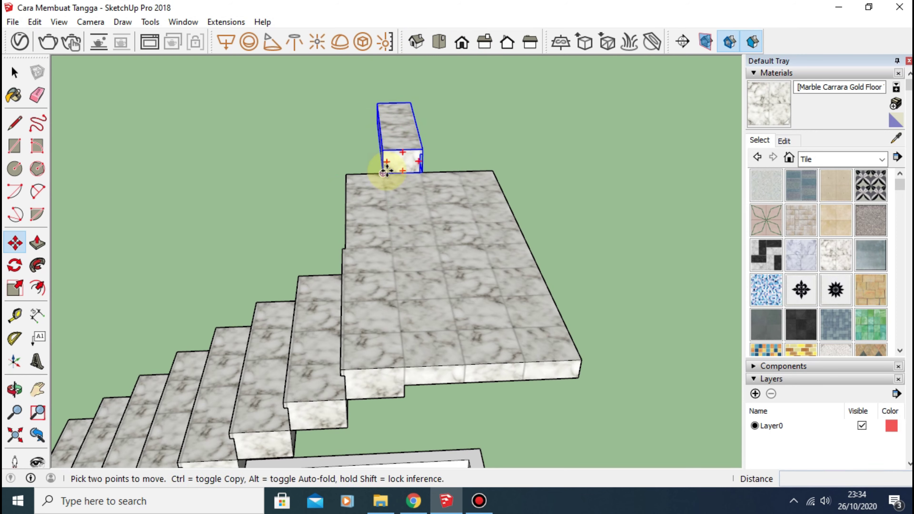
pyautogui.click(389, 172)
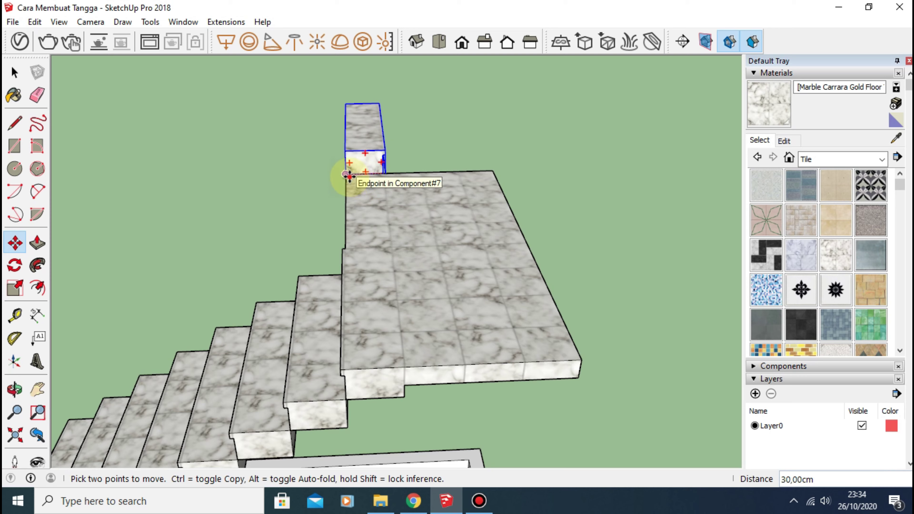
pyautogui.click(349, 248)
pyautogui.moveTo(349, 248); pyautogui.dragTo(383, 257, button='middle')
pyautogui.press('q')
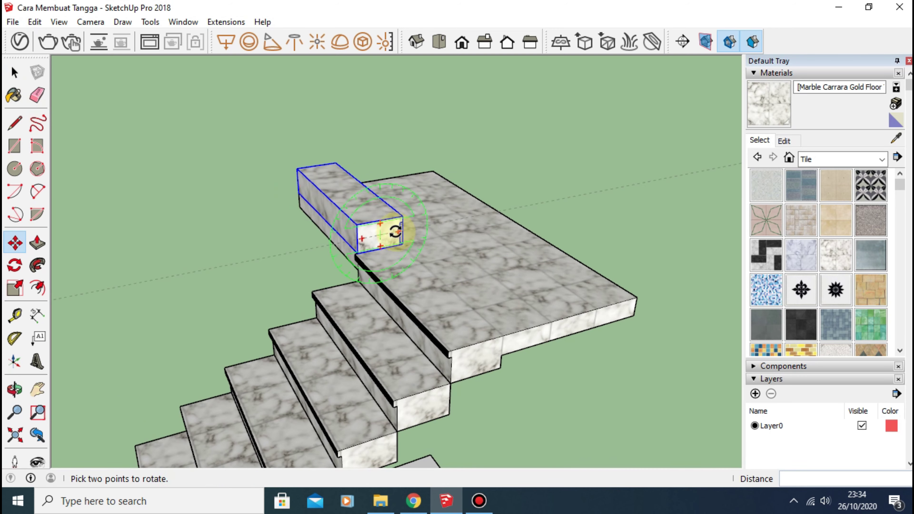
pyautogui.press('m')
pyautogui.click(357, 253)
pyautogui.press('ctrl')
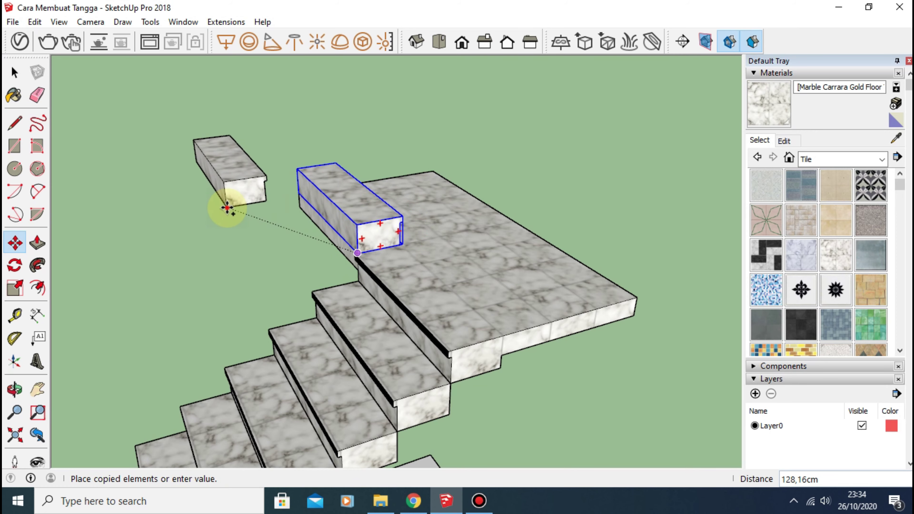
pyautogui.click(265, 204)
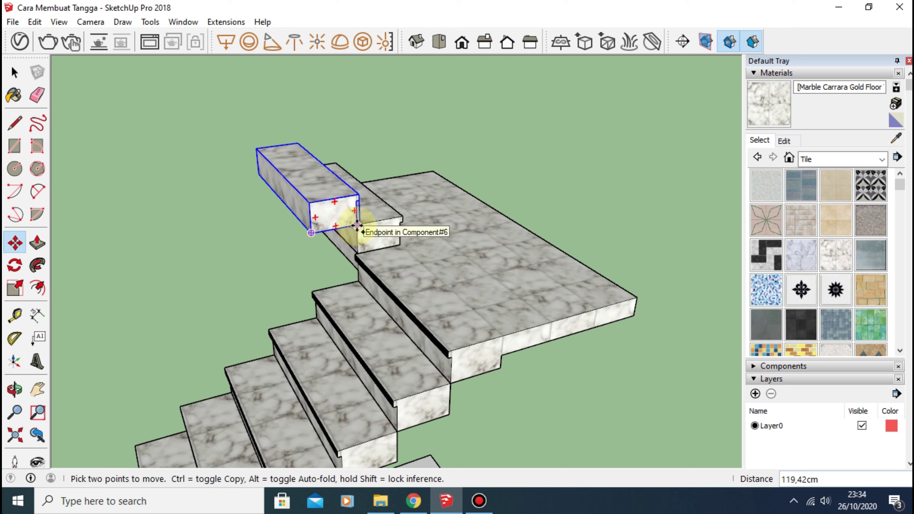
pyautogui.moveTo(357, 226)
pyautogui.mouseDown(button='middle')
pyautogui.moveTo(302, 234)
pyautogui.moveTo(457, 70)
pyautogui.moveTo(382, 210)
pyautogui.mouseUp(button='middle')
# - Array the step copy into a row of six steps for the second flight
pyautogui.press('m')
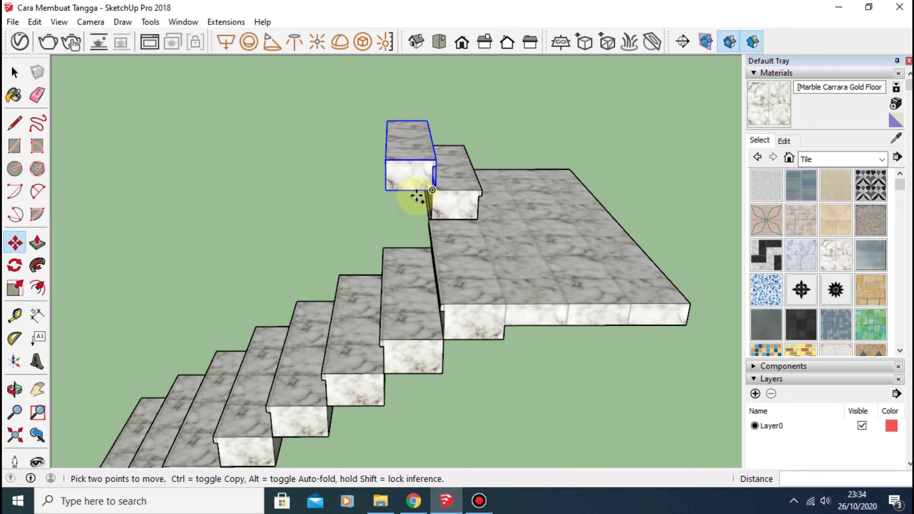
pyautogui.click(432, 190)
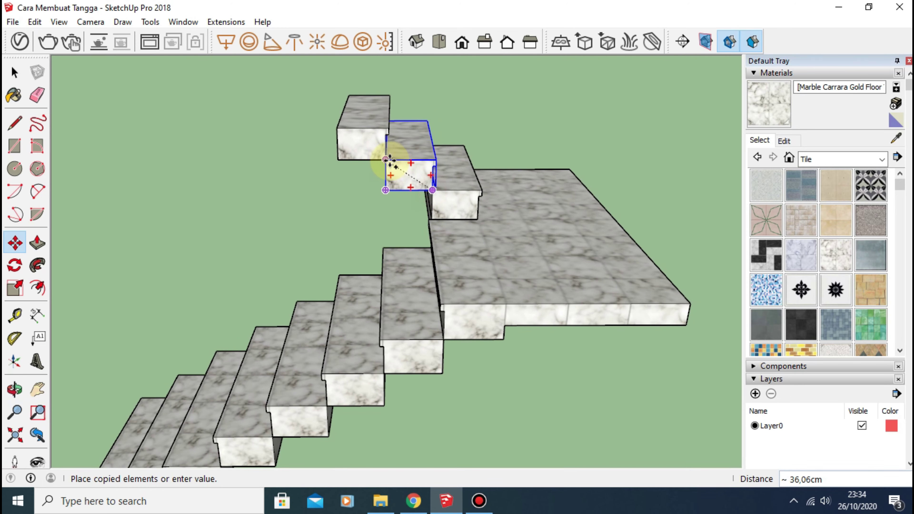
pyautogui.write('6')
pyautogui.press('Return')
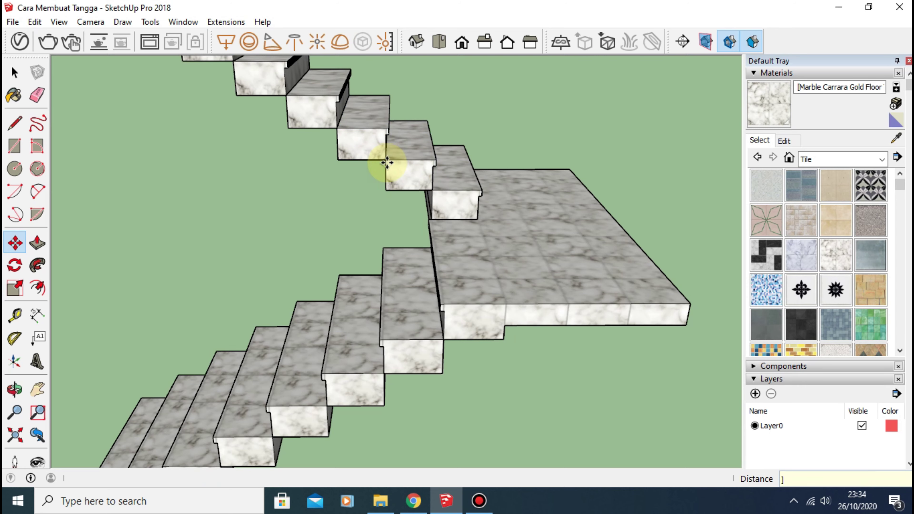
pyautogui.scroll(-2, 395, 173)
pyautogui.scroll(-2, 401, 179)
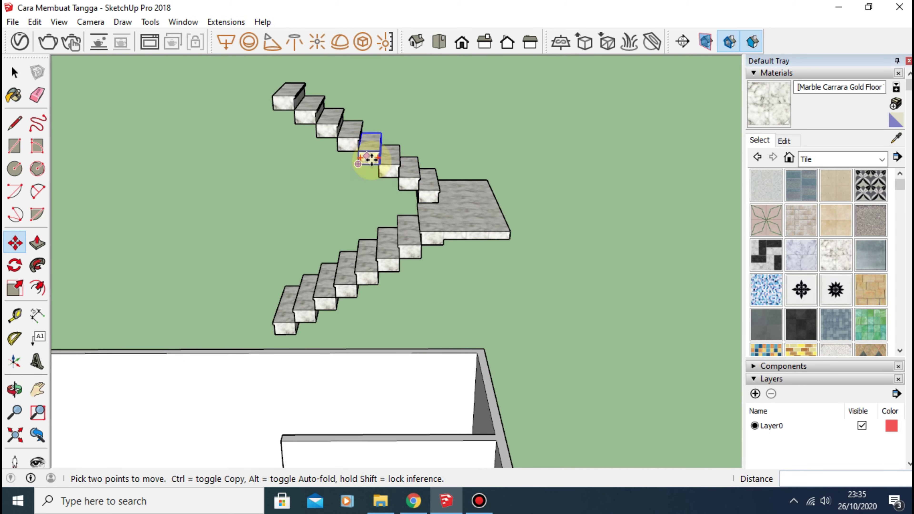
# - Start a line on the wall's top edge and orbit out to view the whole staircase
pyautogui.click(15, 72)
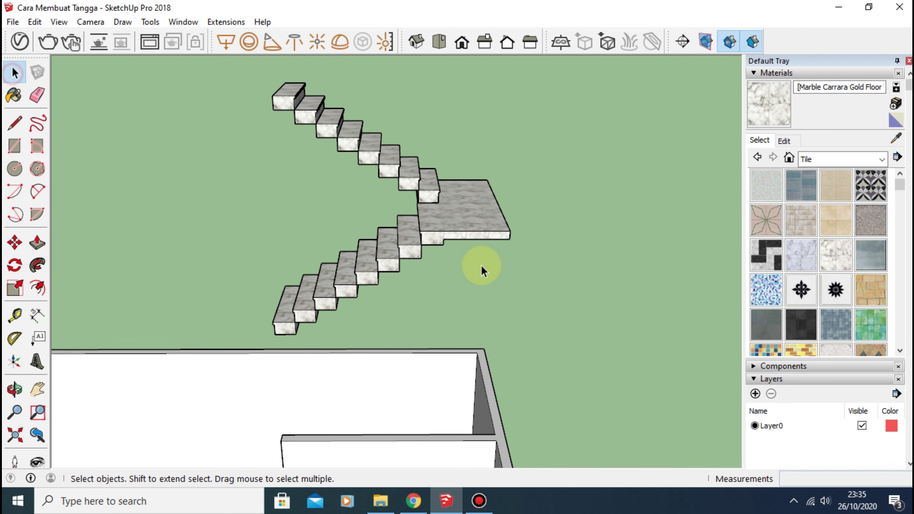
pyautogui.moveTo(481, 267); pyautogui.dragTo(504, 235, button='middle')
pyautogui.scroll(2, 365, 360)
pyautogui.scroll(3, 281, 256)
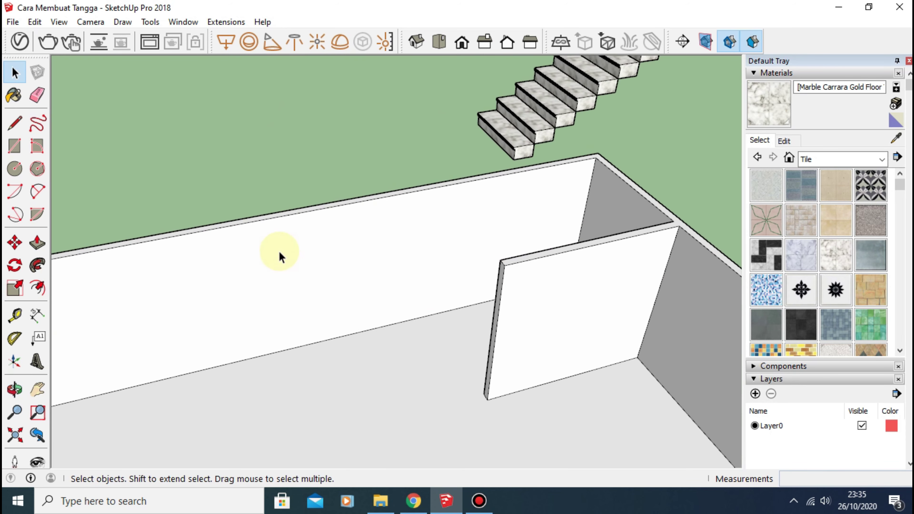
pyautogui.press('l')
pyautogui.click(272, 217)
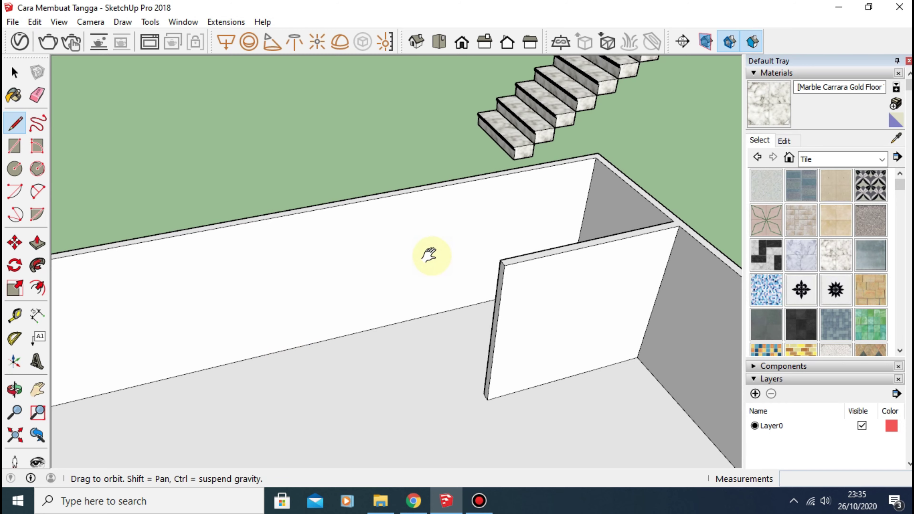
pyautogui.moveTo(429, 256)
pyautogui.mouseDown(button='middle')
pyautogui.moveTo(418, 228)
pyautogui.moveTo(520, 204)
pyautogui.moveTo(402, 311)
pyautogui.mouseUp(button='middle')
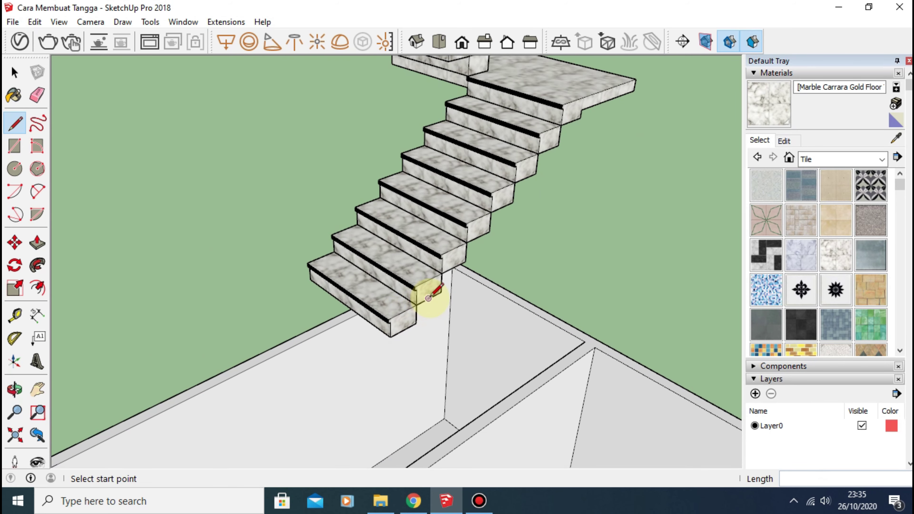
pyautogui.scroll(-3, 482, 227)
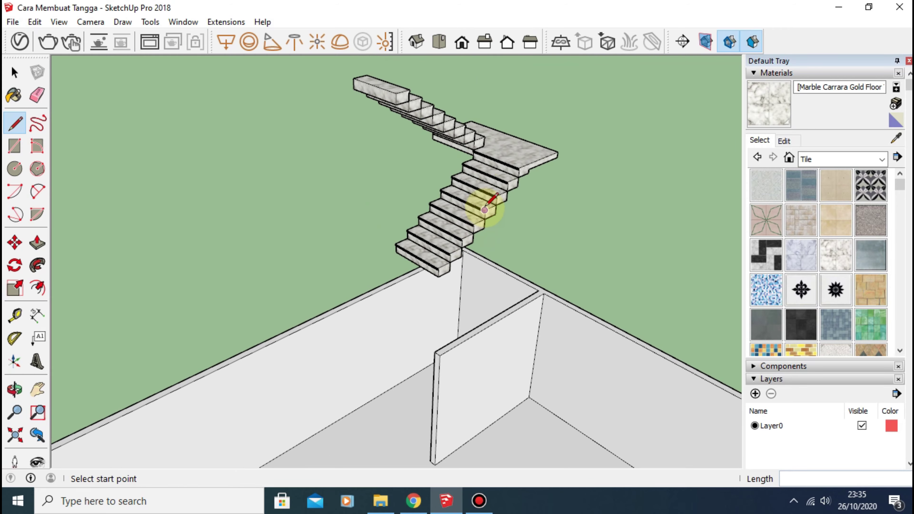
pyautogui.moveTo(479, 204)
pyautogui.mouseDown(button='middle')
pyautogui.moveTo(418, 261)
pyautogui.moveTo(596, 184)
pyautogui.moveTo(442, 212)
pyautogui.moveTo(483, 188)
pyautogui.moveTo(336, 265)
pyautogui.moveTo(644, 261)
pyautogui.moveTo(385, 282)
pyautogui.moveTo(379, 275)
pyautogui.moveTo(444, 247)
pyautogui.moveTo(371, 194)
pyautogui.moveTo(407, 199)
pyautogui.moveTo(137, 300)
pyautogui.moveTo(49, 292)
pyautogui.moveTo(417, 307)
pyautogui.mouseUp(button='middle')
# - Select the whole staircase and explode it into loose geometry
pyautogui.click(15, 71)
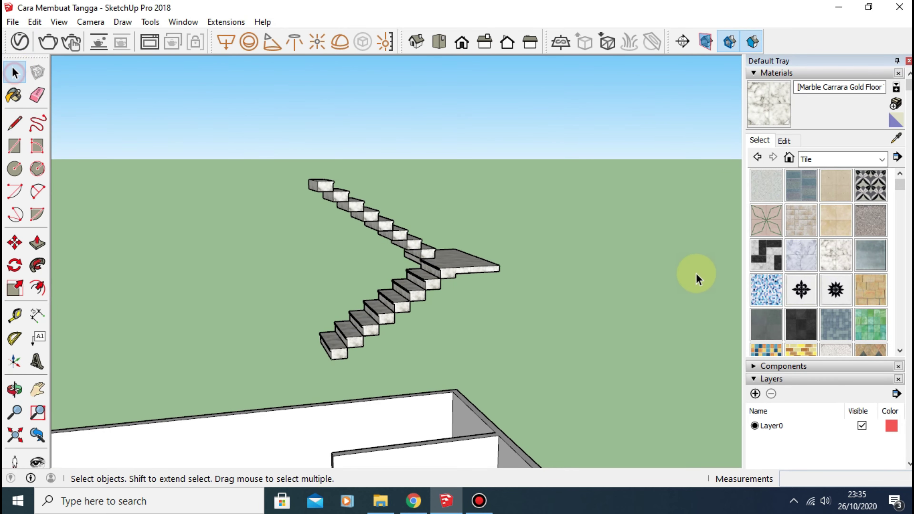
pyautogui.moveTo(693, 276); pyautogui.dragTo(432, 255, button='middle')
pyautogui.moveTo(121, 367); pyautogui.dragTo(386, 321)
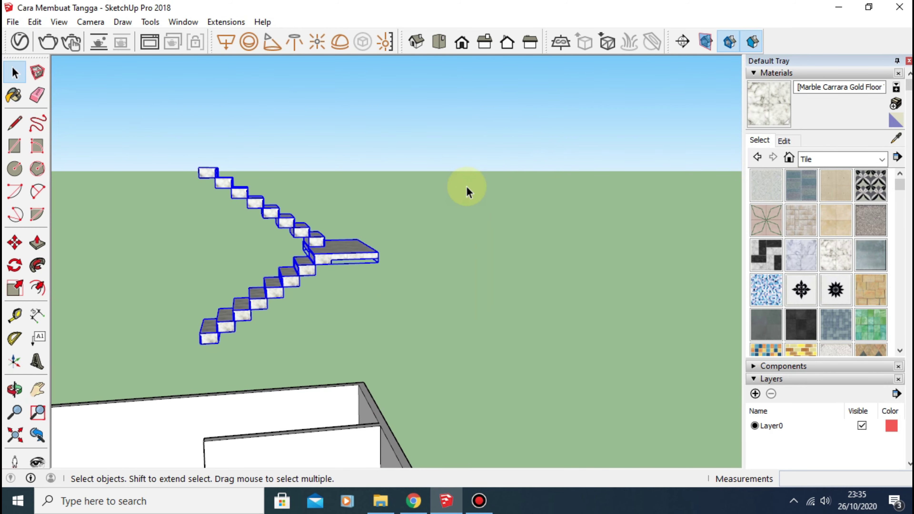
pyautogui.rightClick(328, 260)
pyautogui.click(381, 252)
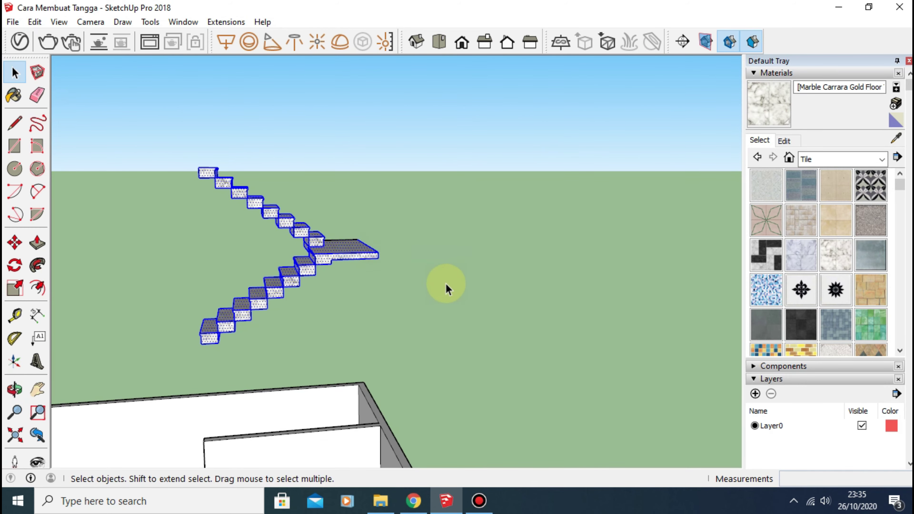
pyautogui.moveTo(445, 285)
pyautogui.mouseDown(button='middle')
pyautogui.moveTo(241, 268)
pyautogui.moveTo(251, 272)
pyautogui.mouseUp(button='middle')
# - Draw lines along the lower flight's underside from bottom step to landing
pyautogui.press('l')
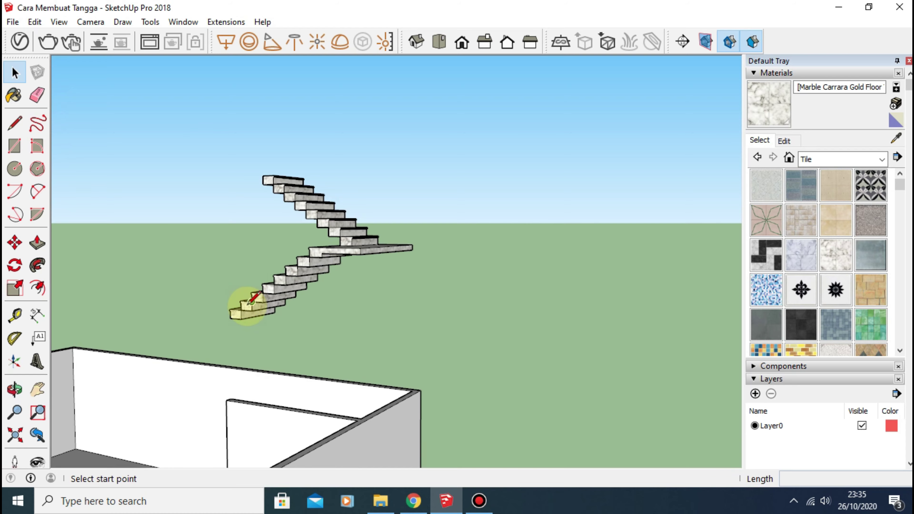
pyautogui.click(240, 319)
pyautogui.scroll(2, 328, 251)
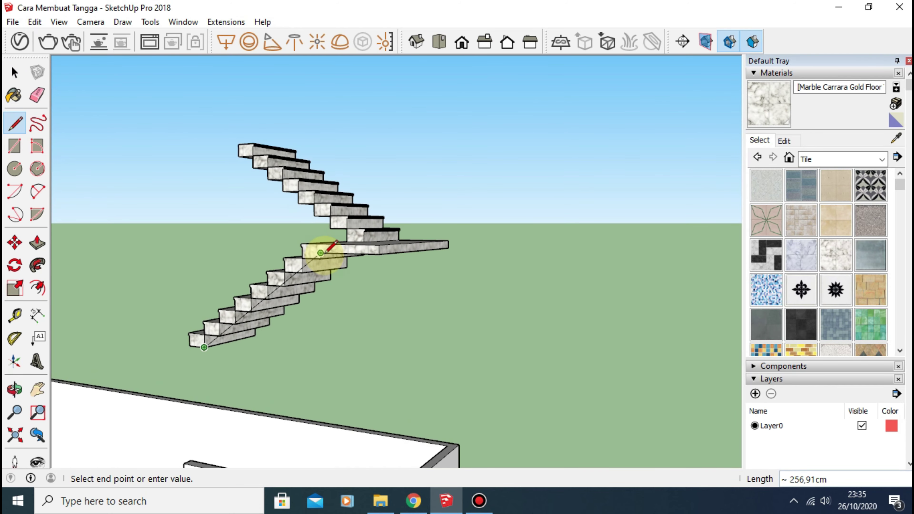
pyautogui.scroll(3, 320, 251)
pyautogui.click(321, 250)
pyautogui.moveTo(320, 250)
pyautogui.mouseDown(button='middle')
pyautogui.moveTo(253, 241)
pyautogui.moveTo(335, 246)
pyautogui.mouseUp(button='middle')
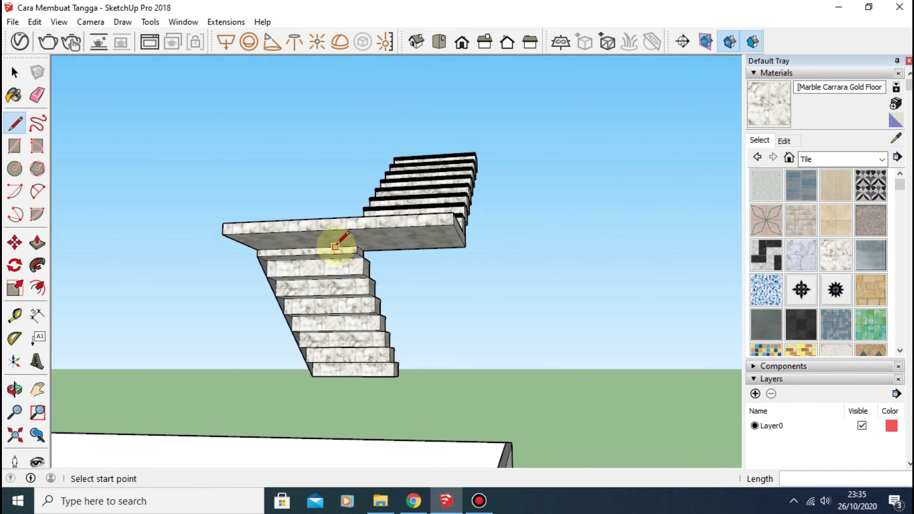
pyautogui.click(356, 253)
pyautogui.click(394, 376)
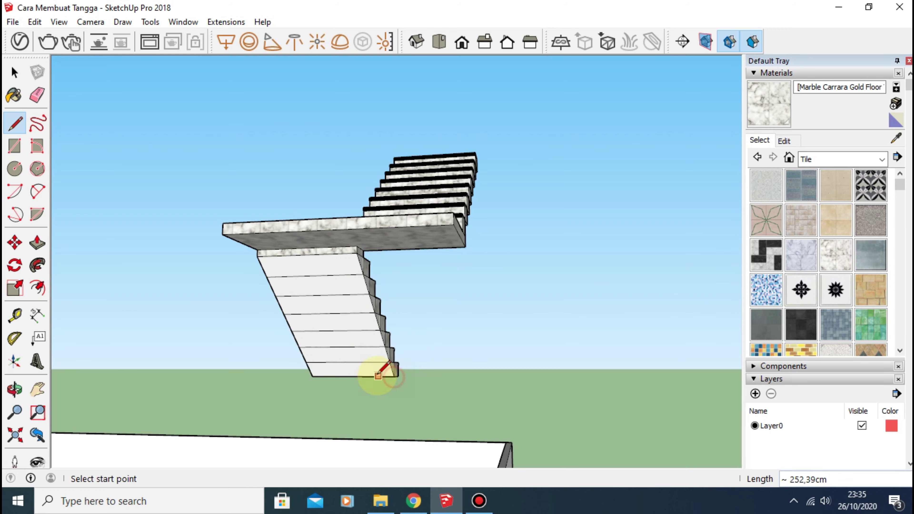
# - Erase the cross lines on the lower flight's underside and orbit below to check it
pyautogui.press('e')
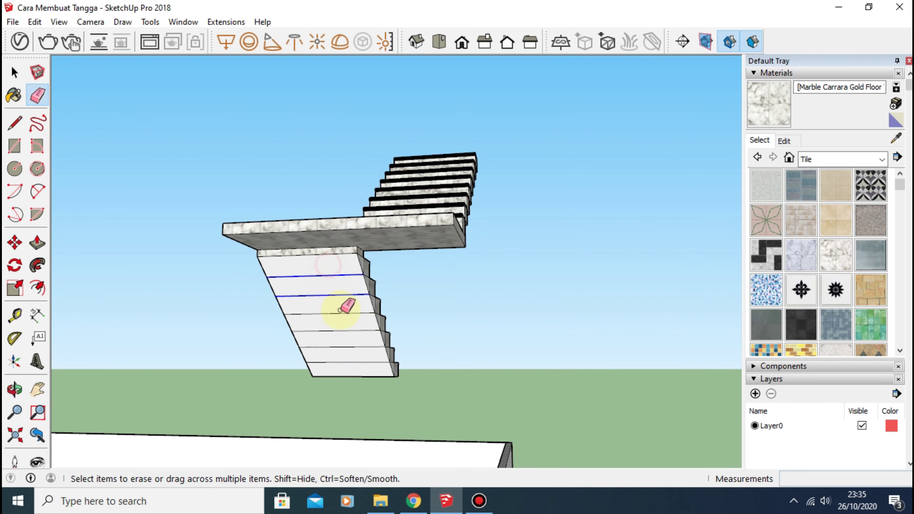
pyautogui.moveTo(352, 346)
pyautogui.mouseDown(button='middle')
pyautogui.moveTo(855, 434)
pyautogui.moveTo(418, 310)
pyautogui.moveTo(456, 338)
pyautogui.moveTo(321, 188)
pyautogui.moveTo(143, 116)
pyautogui.mouseUp(button='middle')
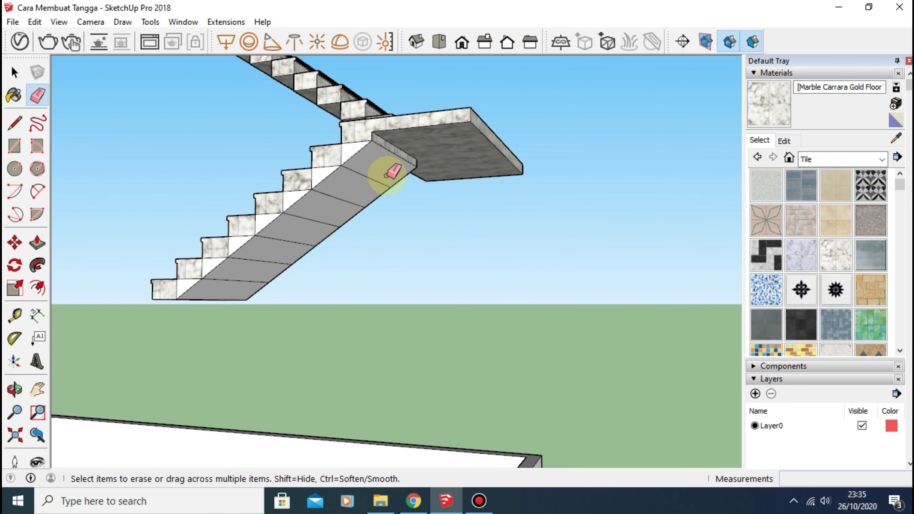
pyautogui.moveTo(392, 173)
pyautogui.mouseDown()
pyautogui.moveTo(296, 229)
pyautogui.moveTo(234, 280)
pyautogui.mouseUp()
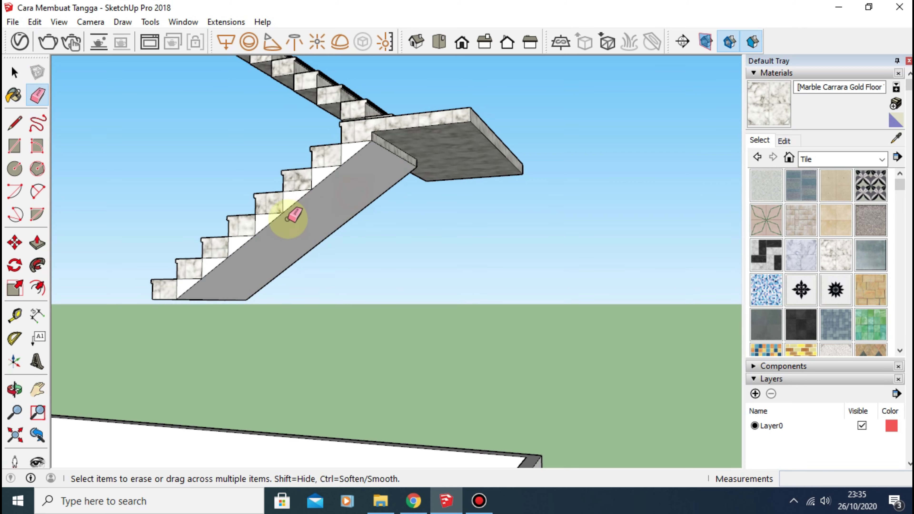
pyautogui.moveTo(290, 219)
pyautogui.mouseDown(button='middle')
pyautogui.moveTo(459, 311)
pyautogui.moveTo(324, 299)
pyautogui.mouseUp(button='middle')
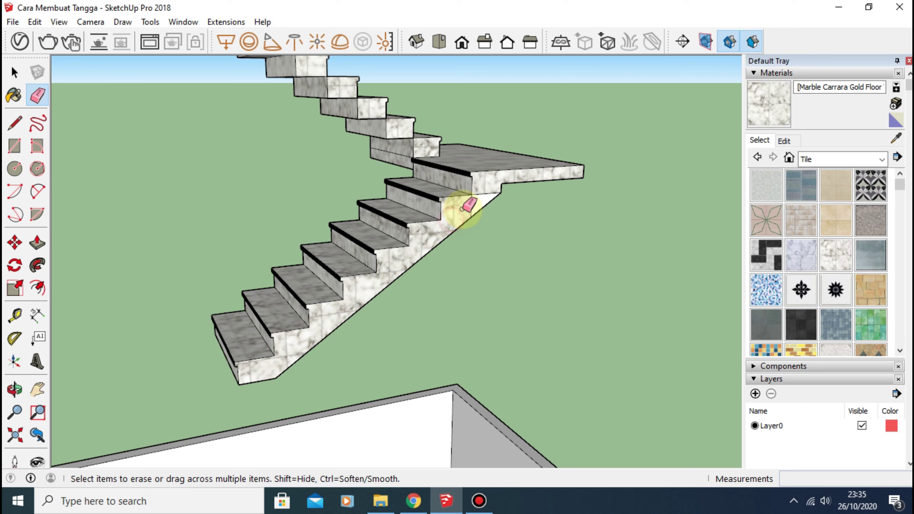
pyautogui.moveTo(490, 191)
pyautogui.mouseDown(button='middle')
pyautogui.moveTo(398, 224)
pyautogui.moveTo(320, 197)
pyautogui.mouseUp(button='middle')
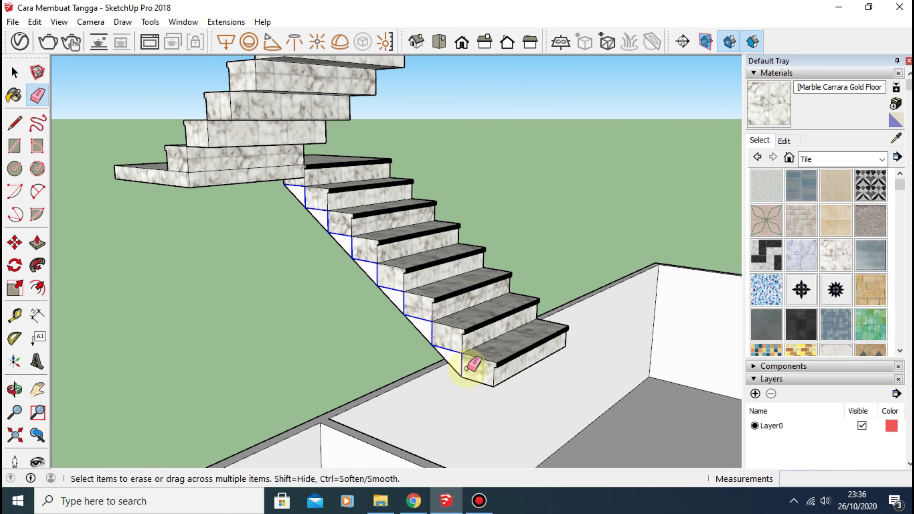
pyautogui.moveTo(407, 290); pyautogui.dragTo(754, 200, button='middle')
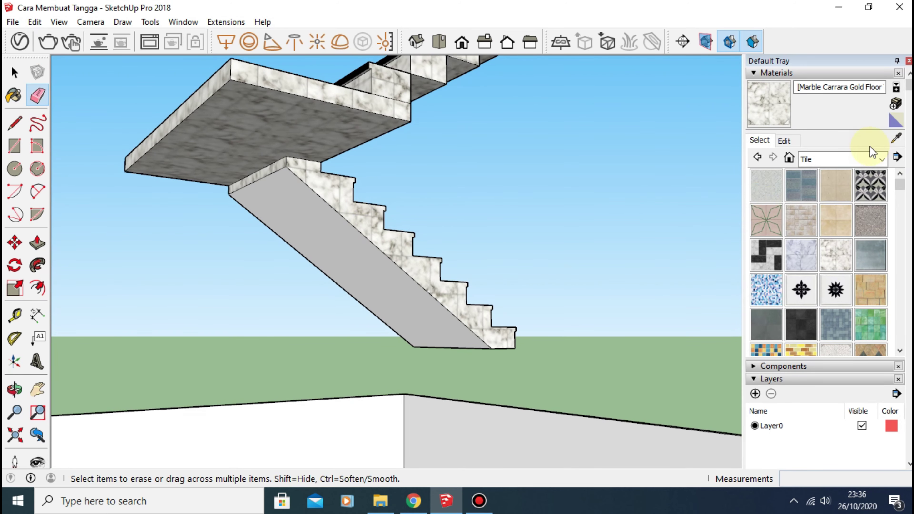
# - Pick the marble material and start lines from the landing edge and top step corner
pyautogui.click(769, 104)
pyautogui.moveTo(265, 198)
pyautogui.mouseDown(button='middle')
pyautogui.moveTo(373, 156)
pyautogui.moveTo(521, 330)
pyautogui.moveTo(220, 261)
pyautogui.mouseUp(button='middle')
pyautogui.scroll(-3, 343, 183)
pyautogui.moveTo(326, 169); pyautogui.dragTo(241, 165, button='middle')
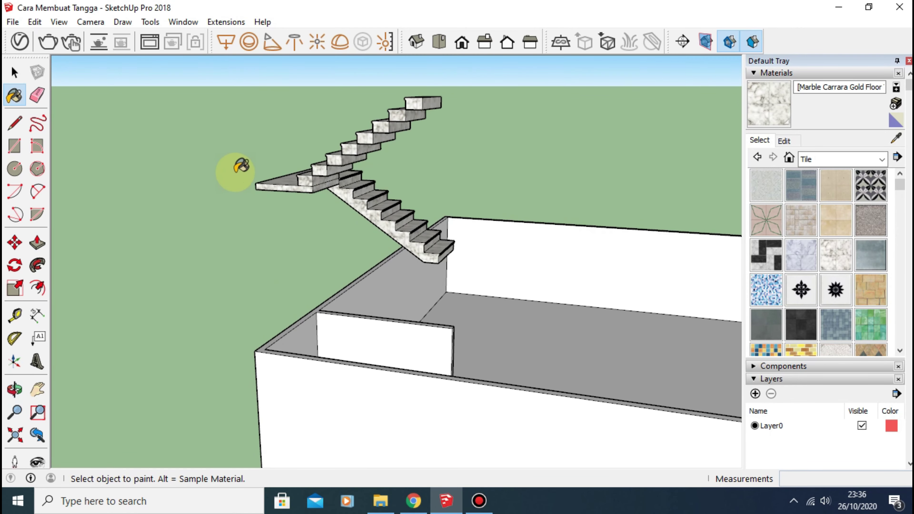
pyautogui.press('l')
pyautogui.click(312, 186)
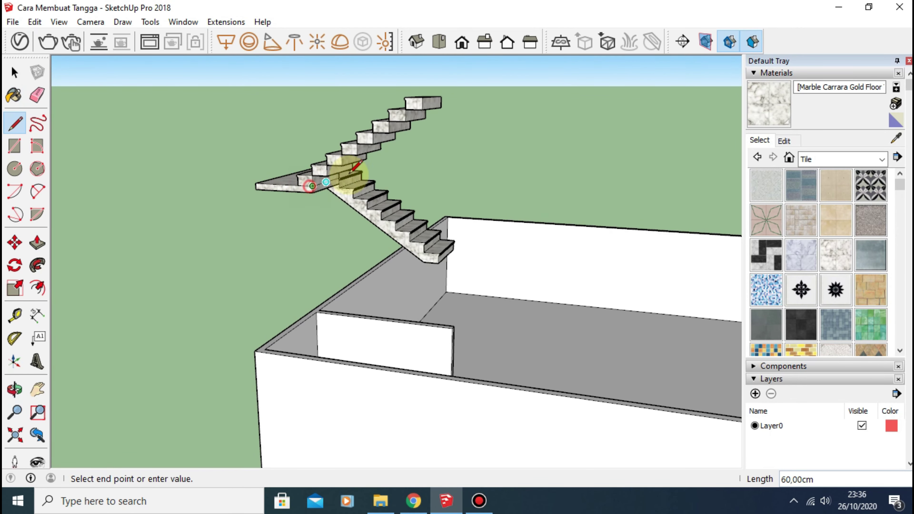
pyautogui.moveTo(420, 108)
pyautogui.mouseDown(button='middle')
pyautogui.moveTo(212, 139)
pyautogui.moveTo(496, 131)
pyautogui.moveTo(136, 101)
pyautogui.moveTo(368, 112)
pyautogui.mouseUp(button='middle')
pyautogui.click(360, 106)
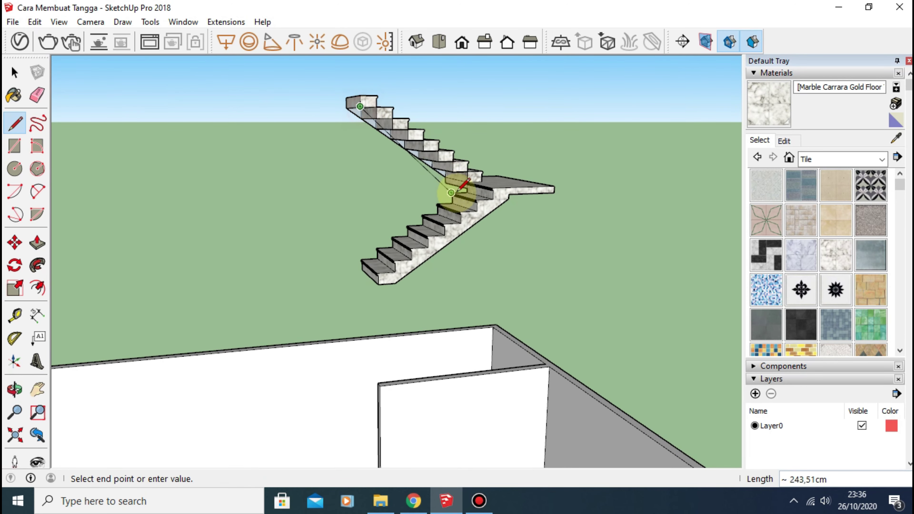
pyautogui.scroll(3, 472, 174)
pyautogui.scroll(4, 467, 175)
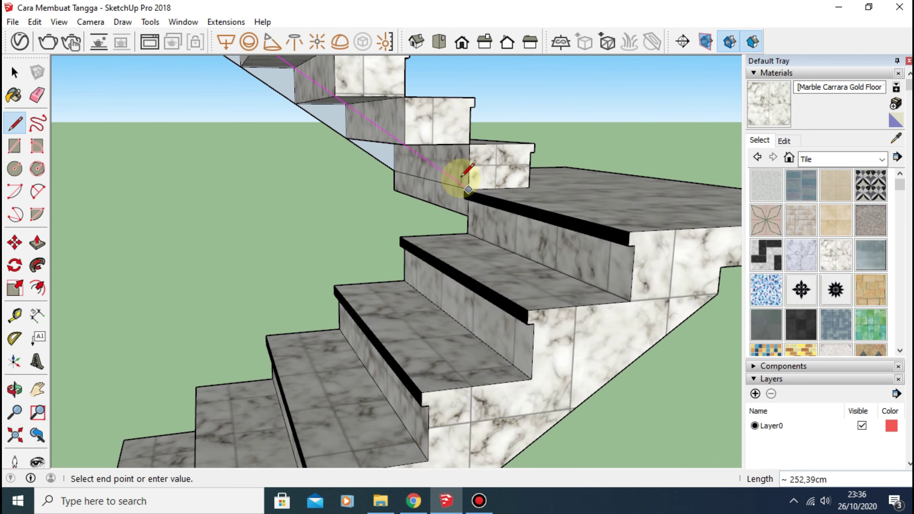
# - Erase the step and stringer edges along the upper flight's side
pyautogui.press('Escape')
pyautogui.scroll(-3, 367, 158)
pyautogui.scroll(-3, 431, 147)
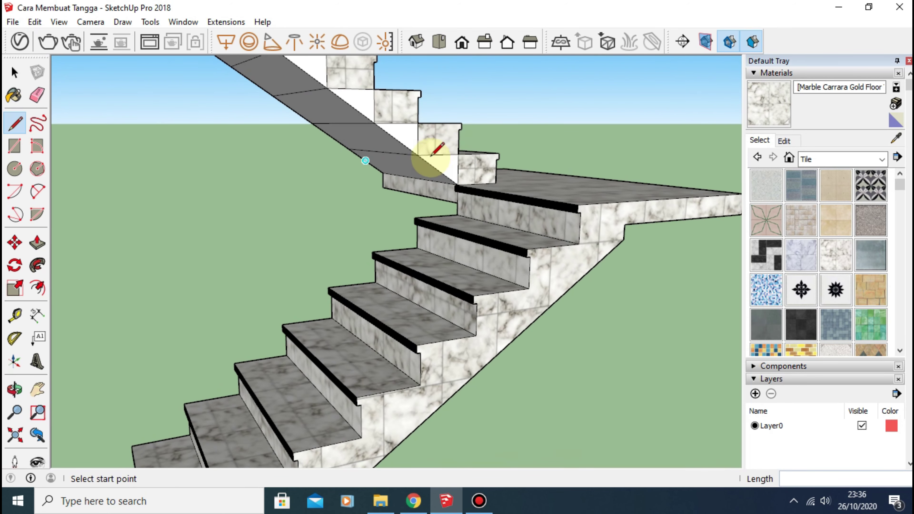
pyautogui.scroll(-3, 382, 149)
pyautogui.scroll(-1, 382, 149)
pyautogui.press('e')
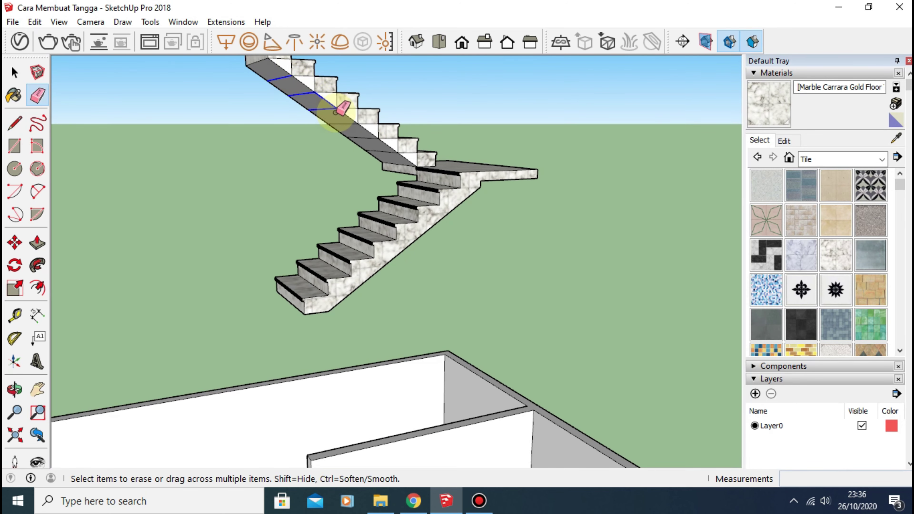
pyautogui.moveTo(335, 113); pyautogui.dragTo(275, 80)
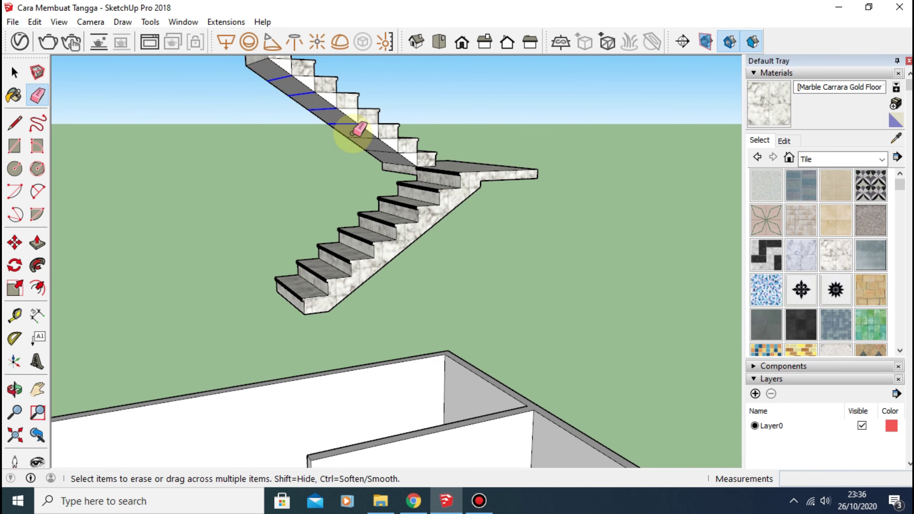
pyautogui.moveTo(386, 156); pyautogui.dragTo(401, 153, button='middle')
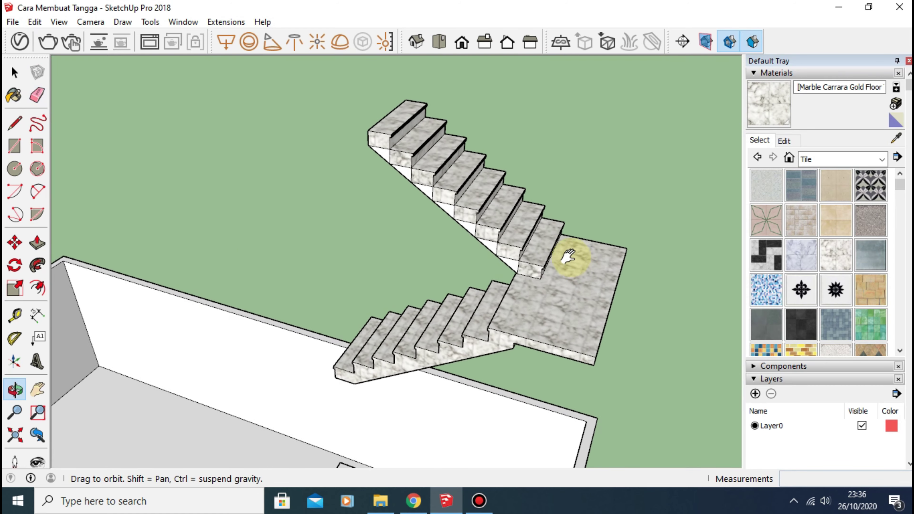
pyautogui.scroll(2, 403, 153)
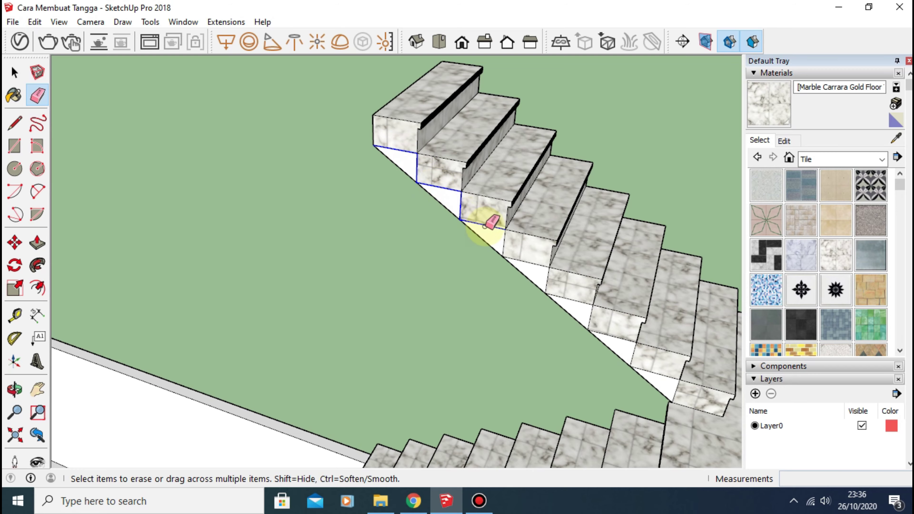
pyautogui.moveTo(530, 267); pyautogui.dragTo(553, 287)
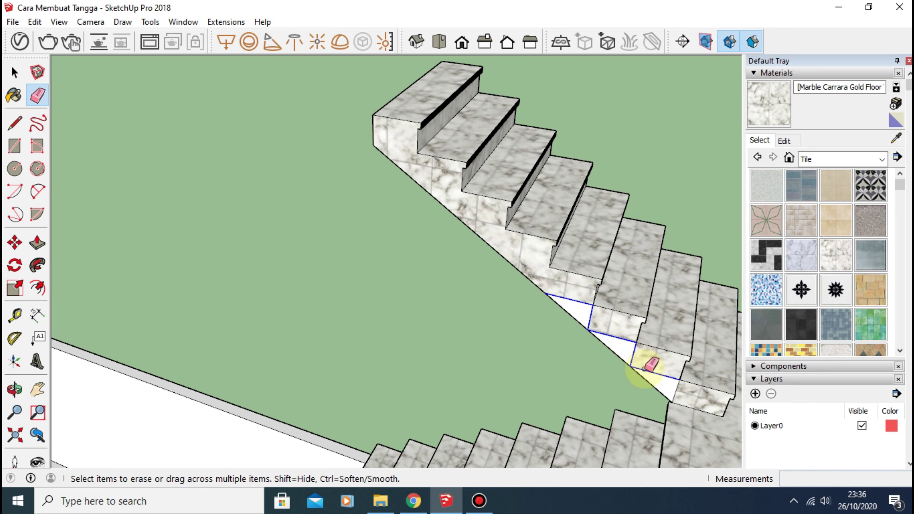
pyautogui.moveTo(683, 385); pyautogui.dragTo(667, 369)
# - Paint the upper flight's underside with Marble Carrara Gold Floor
pyautogui.moveTo(667, 369)
pyautogui.mouseDown(button='middle')
pyautogui.moveTo(445, 245)
pyautogui.moveTo(489, 194)
pyautogui.moveTo(271, 249)
pyautogui.mouseUp(button='middle')
pyautogui.scroll(-3, 297, 305)
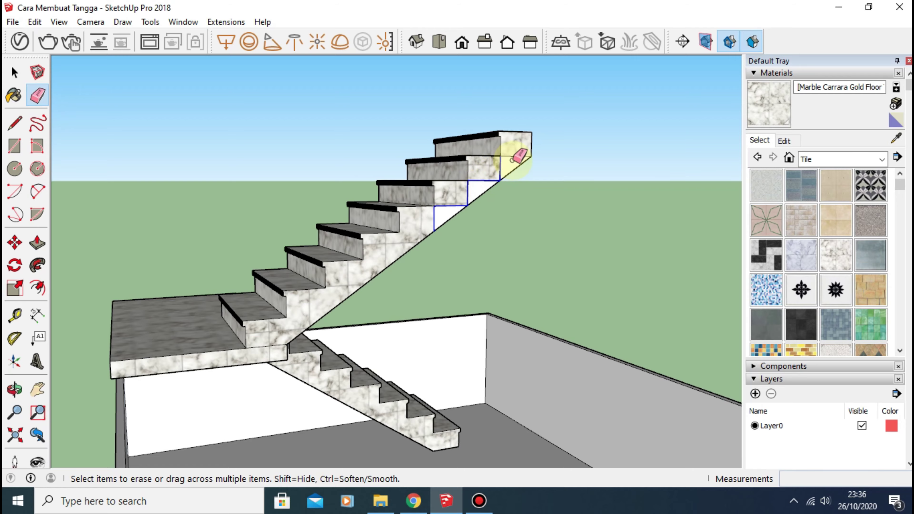
pyautogui.moveTo(383, 198)
pyautogui.mouseDown(button='middle')
pyautogui.moveTo(272, 271)
pyautogui.moveTo(445, 230)
pyautogui.moveTo(379, 268)
pyautogui.moveTo(739, 342)
pyautogui.moveTo(452, 245)
pyautogui.moveTo(405, 184)
pyautogui.moveTo(367, 326)
pyautogui.moveTo(477, 322)
pyautogui.moveTo(376, 316)
pyautogui.moveTo(665, 281)
pyautogui.mouseUp(button='middle')
pyautogui.scroll(5, 407, 338)
pyautogui.scroll(-2, 406, 346)
pyautogui.scroll(-3, 367, 320)
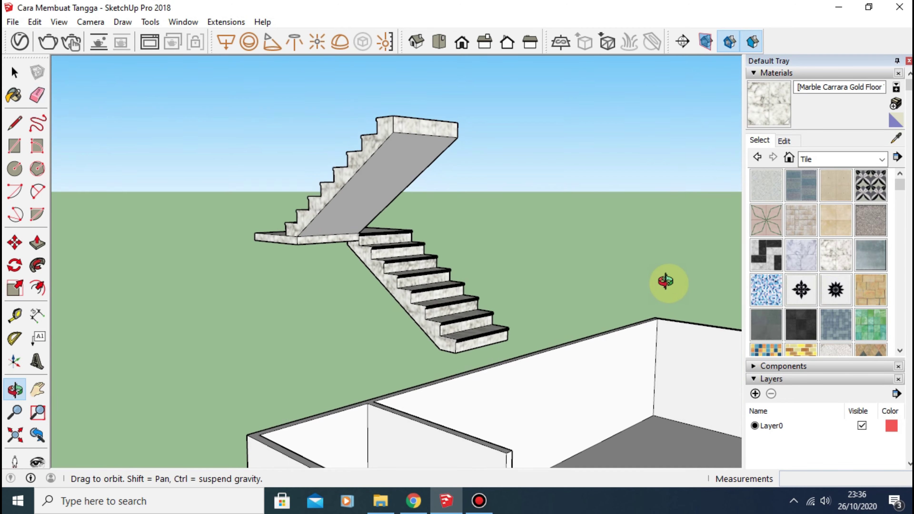
pyautogui.click(777, 103)
pyautogui.click(364, 179)
pyautogui.moveTo(393, 197)
pyautogui.mouseDown(button='middle')
pyautogui.moveTo(202, 157)
pyautogui.moveTo(346, 3)
pyautogui.moveTo(522, 224)
pyautogui.moveTo(519, 271)
pyautogui.moveTo(581, 250)
pyautogui.mouseUp(button='middle')
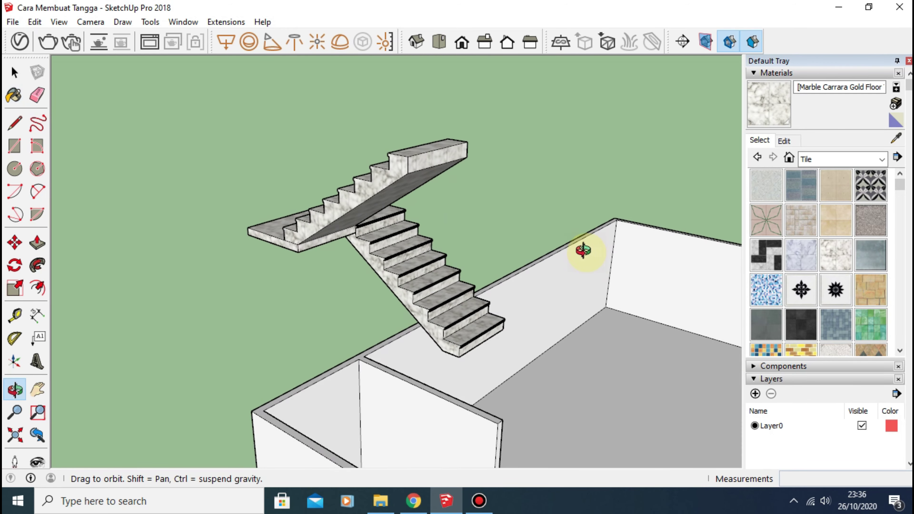
pyautogui.scroll(4, 435, 345)
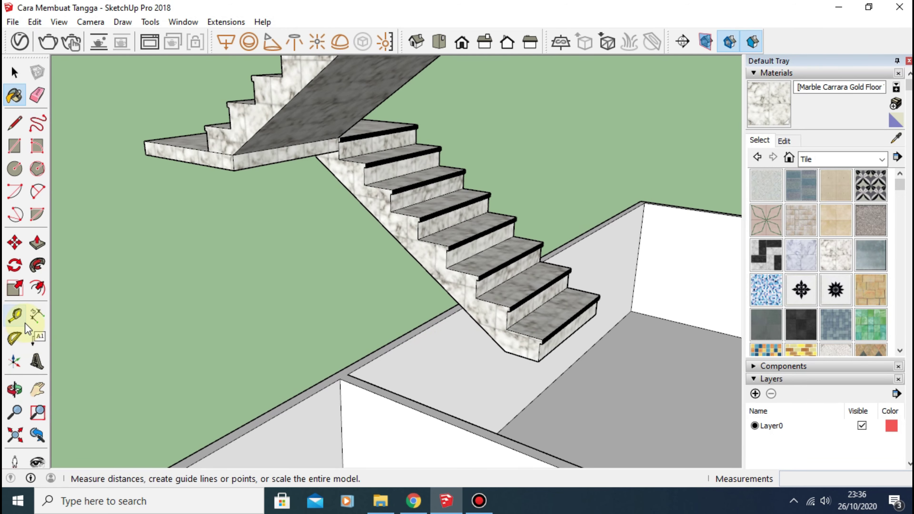
# - Create an 85 cm guide line offset from the bottom step edge
pyautogui.click(15, 315)
pyautogui.scroll(3, 306, 332)
pyautogui.scroll(-1, 632, 315)
pyautogui.click(646, 312)
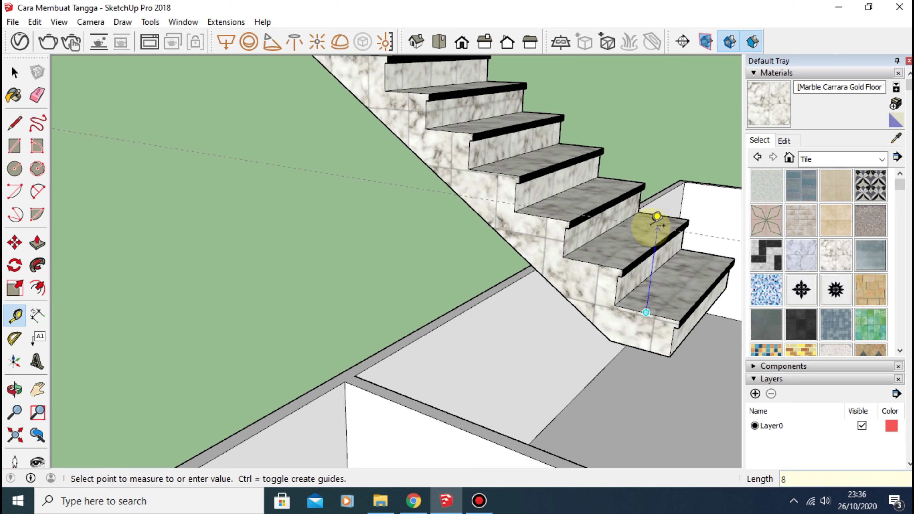
pyautogui.press('Return')
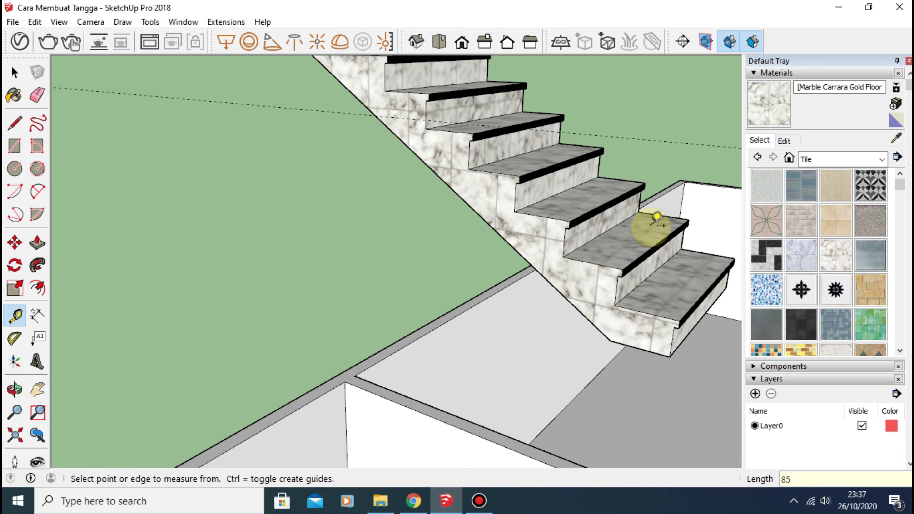
# - Add 22 cm and 5 cm guide offsets from the lower flight's step edges
pyautogui.moveTo(608, 302)
pyautogui.mouseDown(button='middle')
pyautogui.moveTo(414, 286)
pyautogui.moveTo(556, 257)
pyautogui.mouseUp(button='middle')
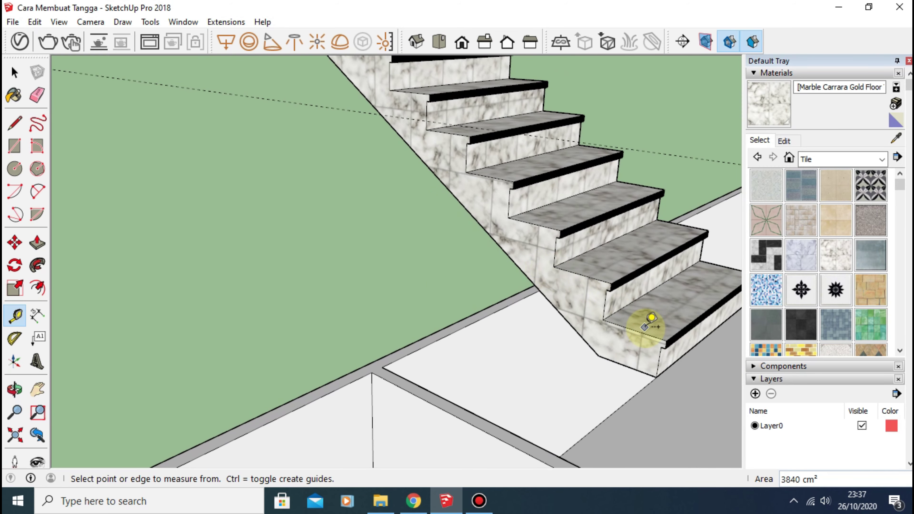
pyautogui.click(633, 330)
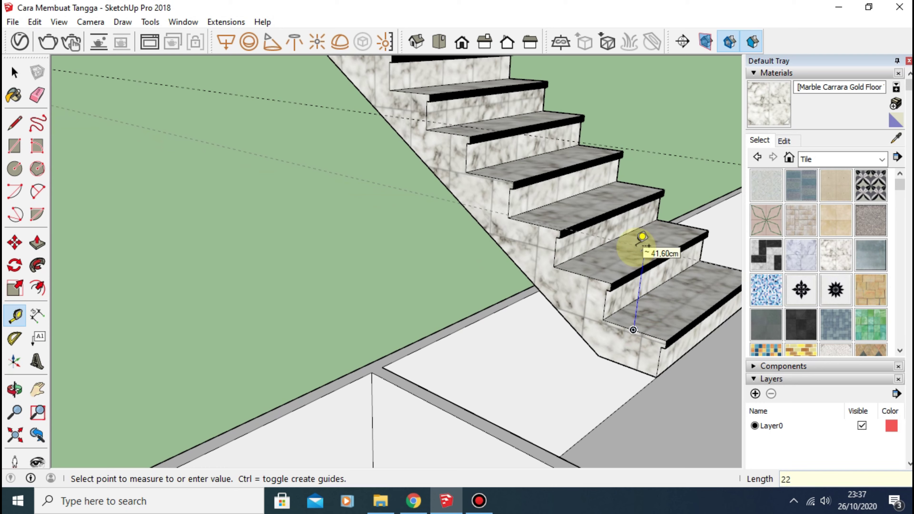
pyautogui.press('Return')
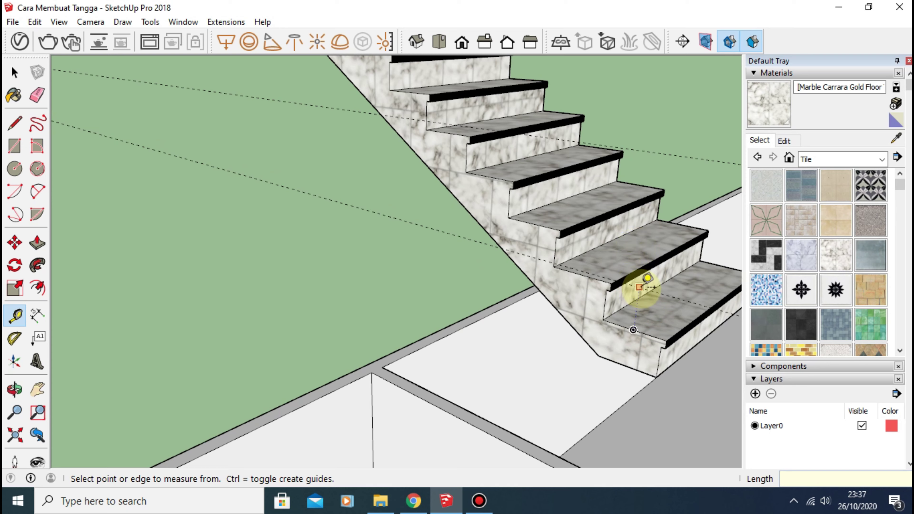
pyautogui.click(640, 284)
pyautogui.click(642, 236)
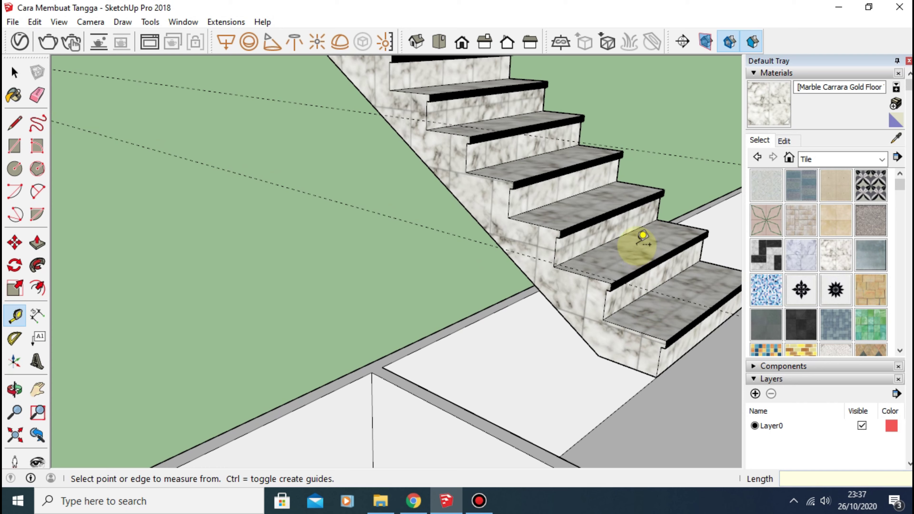
pyautogui.click(662, 293)
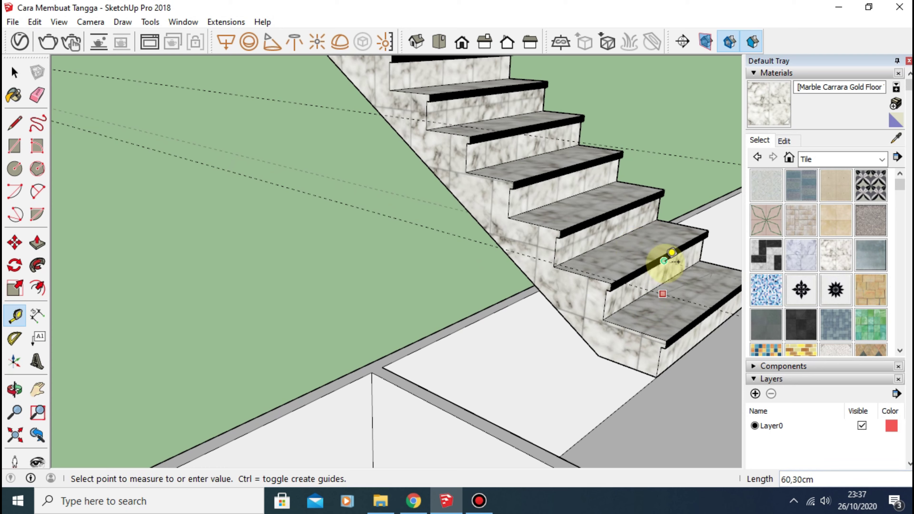
pyautogui.press('Return')
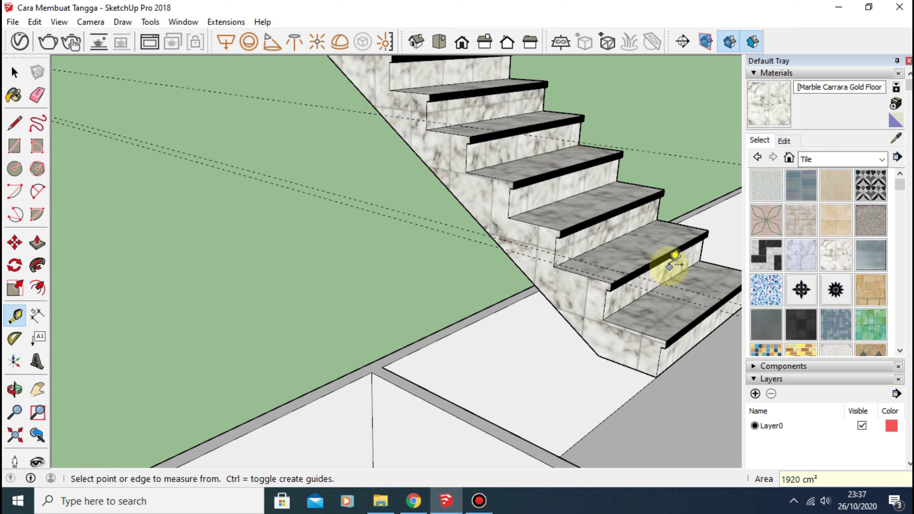
# - Place more guides along the stair edge, including a 225 cm offset at the landing
pyautogui.moveTo(663, 261); pyautogui.dragTo(639, 245, button='middle')
pyautogui.click(641, 228)
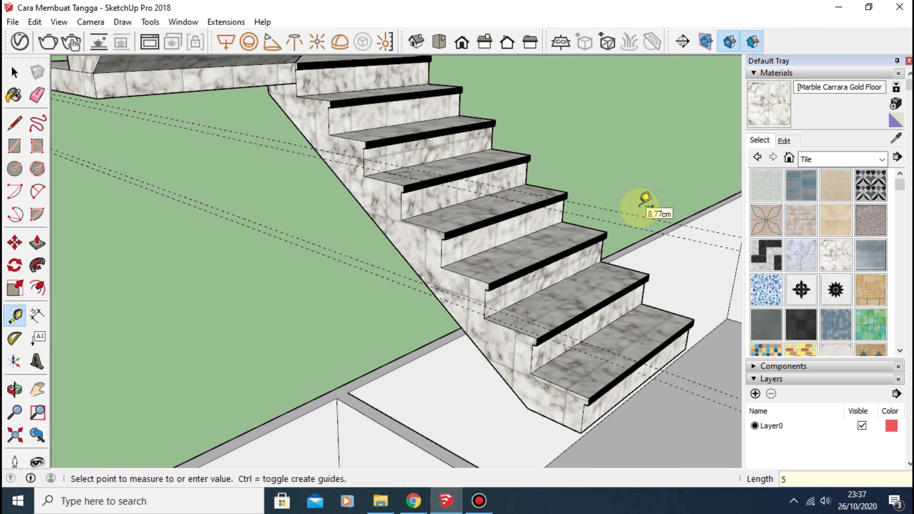
pyautogui.click(644, 200)
pyautogui.moveTo(644, 204); pyautogui.dragTo(141, 305, button='middle')
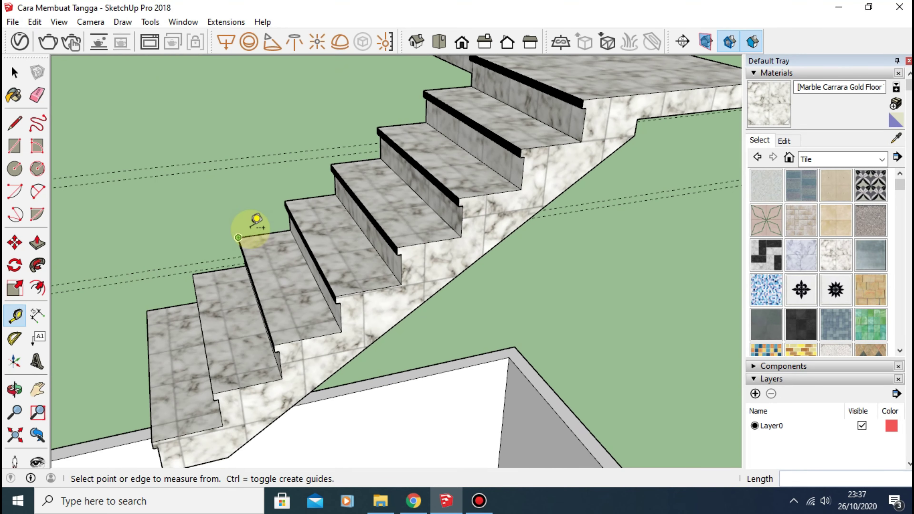
pyautogui.scroll(-3, 252, 231)
pyautogui.scroll(3, 347, 260)
pyautogui.scroll(3, 367, 218)
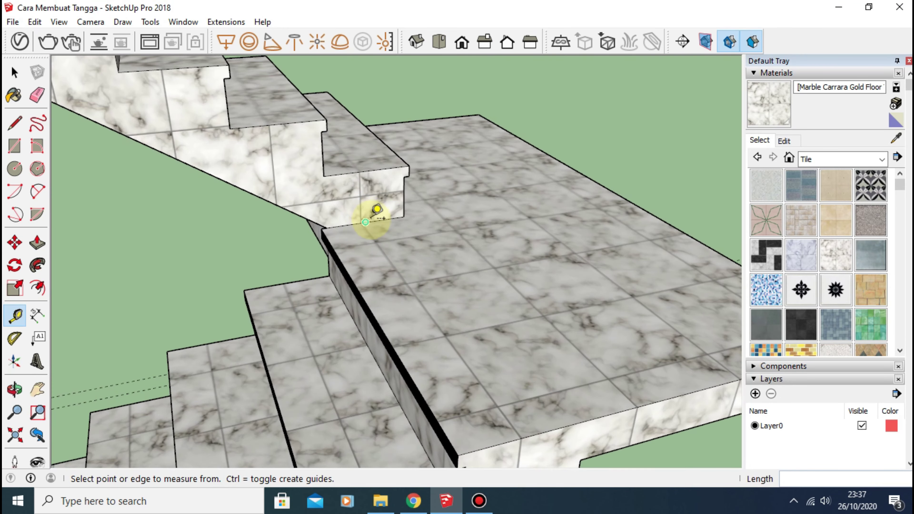
pyautogui.click(367, 221)
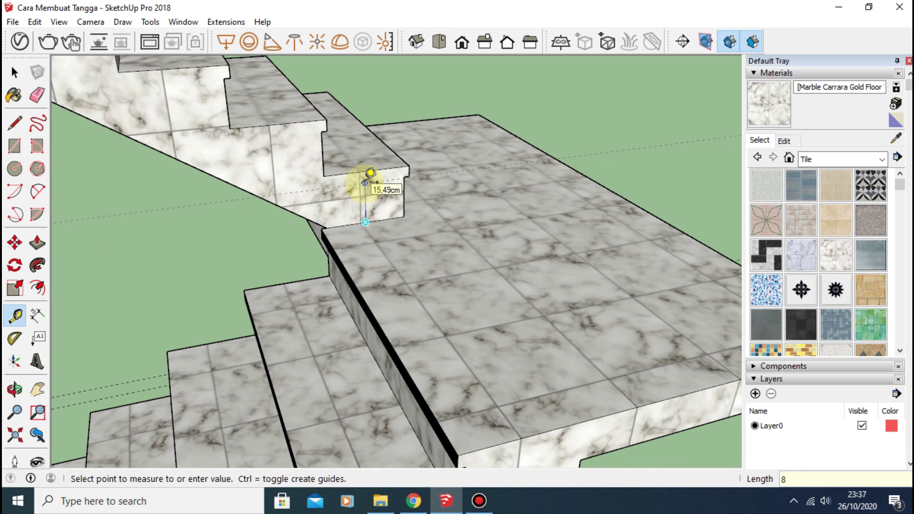
pyautogui.click(367, 180)
pyautogui.click(365, 221)
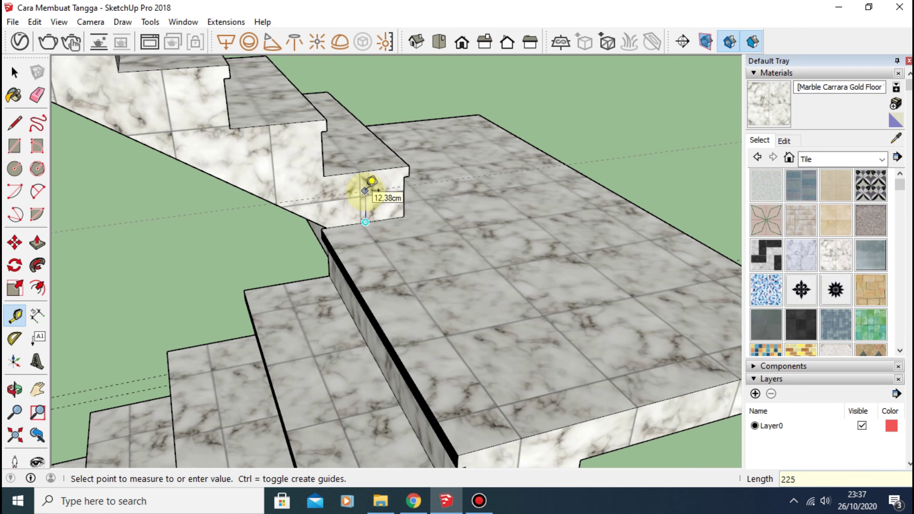
pyautogui.press('Return')
# - Add 22 cm and 5 cm guides from the step and landing edges above the landing
pyautogui.scroll(-2, 386, 186)
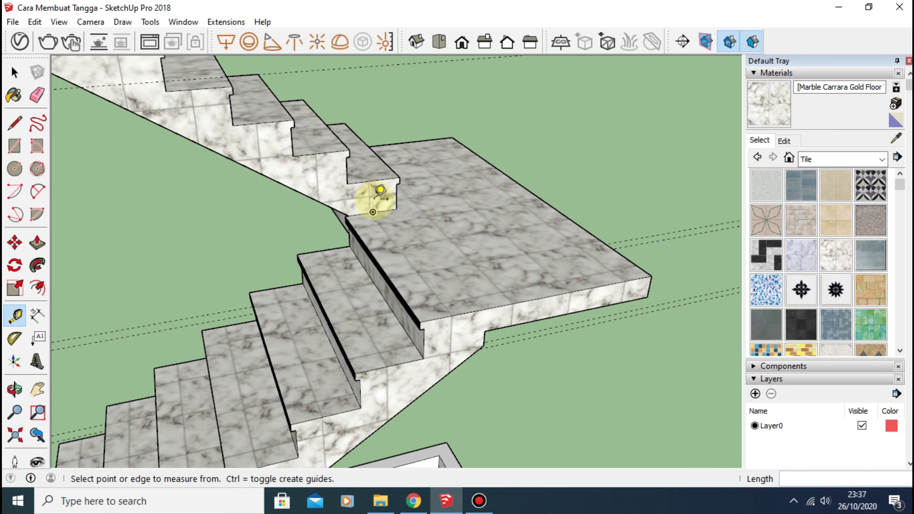
pyautogui.scroll(2, 374, 210)
pyautogui.scroll(-2, 374, 211)
pyautogui.scroll(-3, 374, 210)
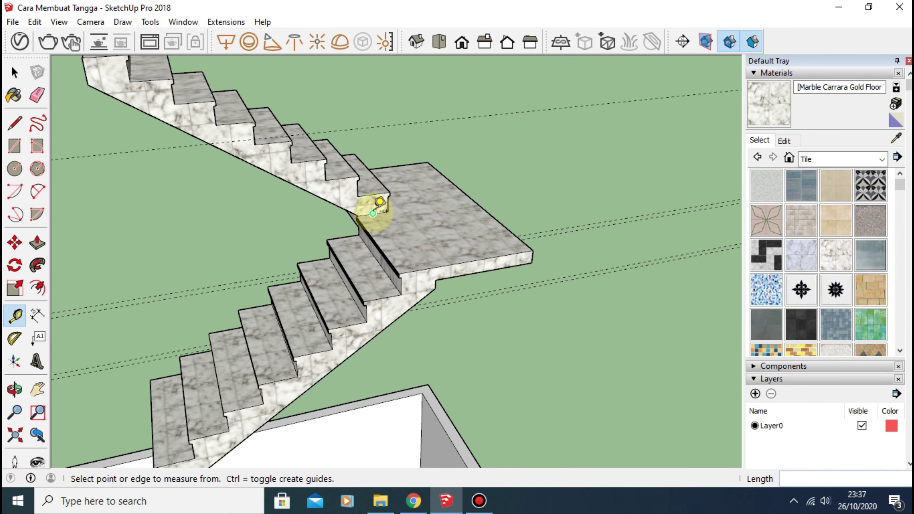
pyautogui.moveTo(374, 209)
pyautogui.mouseDown(button='middle')
pyautogui.moveTo(383, 188)
pyautogui.moveTo(347, 167)
pyautogui.mouseUp(button='middle')
pyautogui.scroll(2, 363, 188)
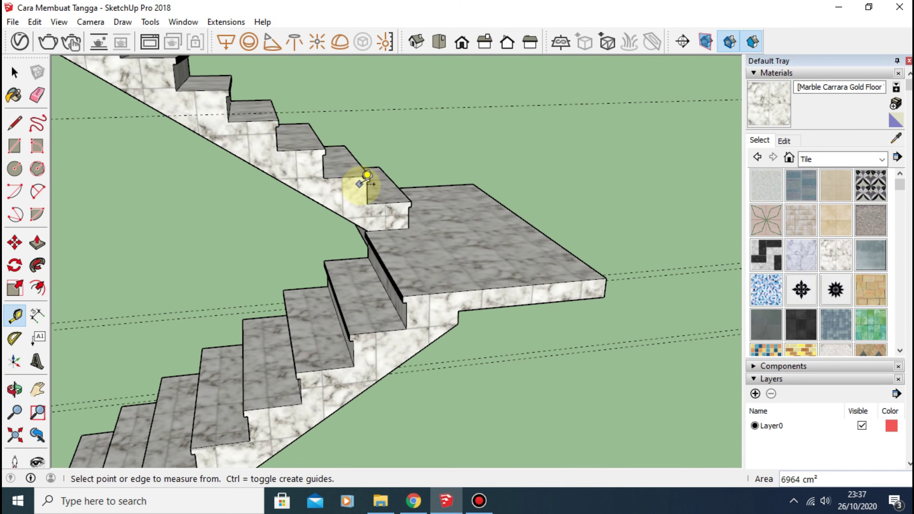
pyautogui.scroll(2, 399, 223)
pyautogui.click(398, 235)
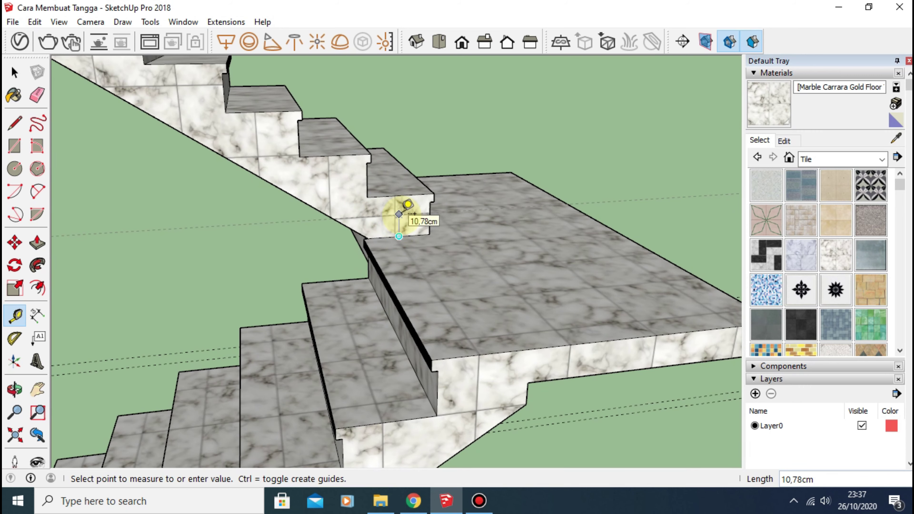
pyautogui.press('Return')
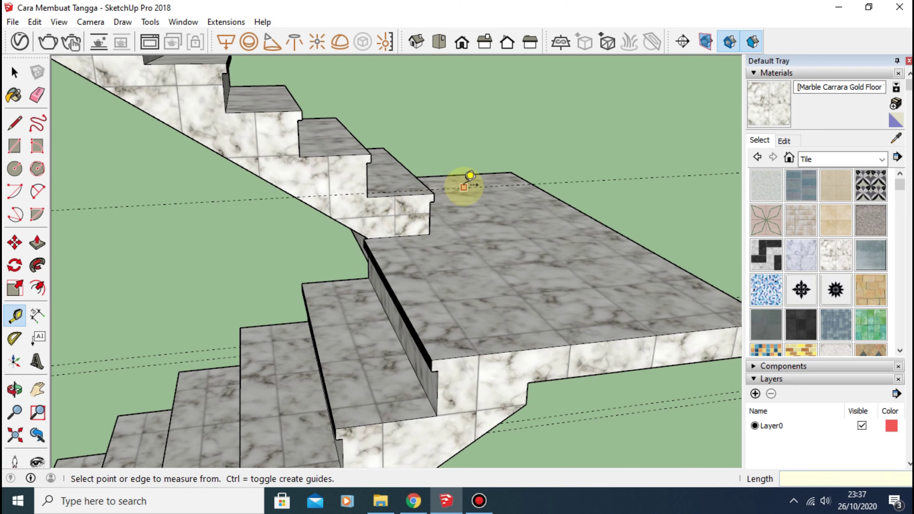
pyautogui.click(464, 188)
pyautogui.write('5')
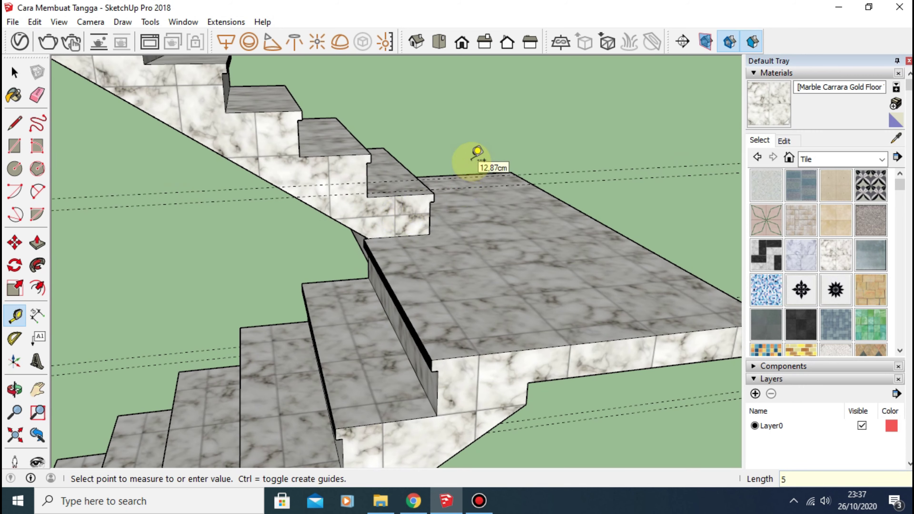
pyautogui.press('Return')
# - Add further guides along the upper flight, ending with a 5 cm offset
pyautogui.scroll(-2, 367, 204)
pyautogui.moveTo(367, 204); pyautogui.dragTo(422, 239, button='middle')
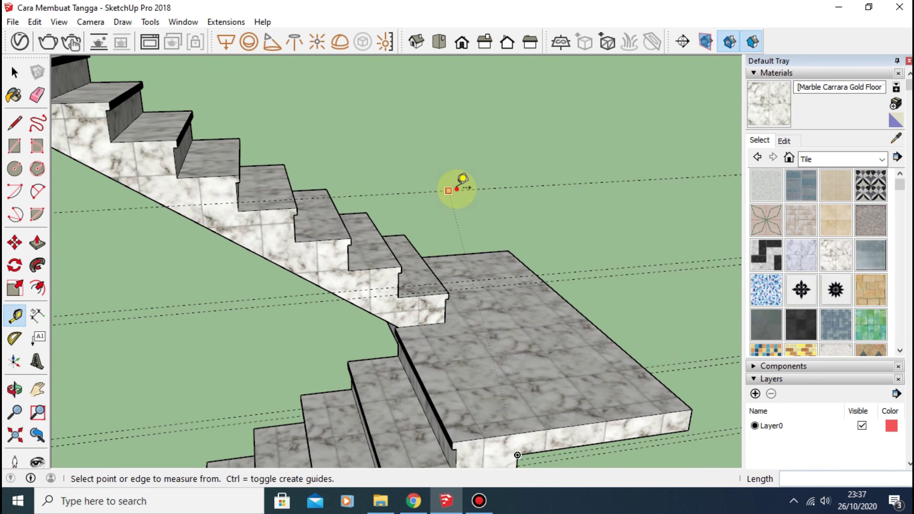
pyautogui.click(456, 188)
pyautogui.click(454, 185)
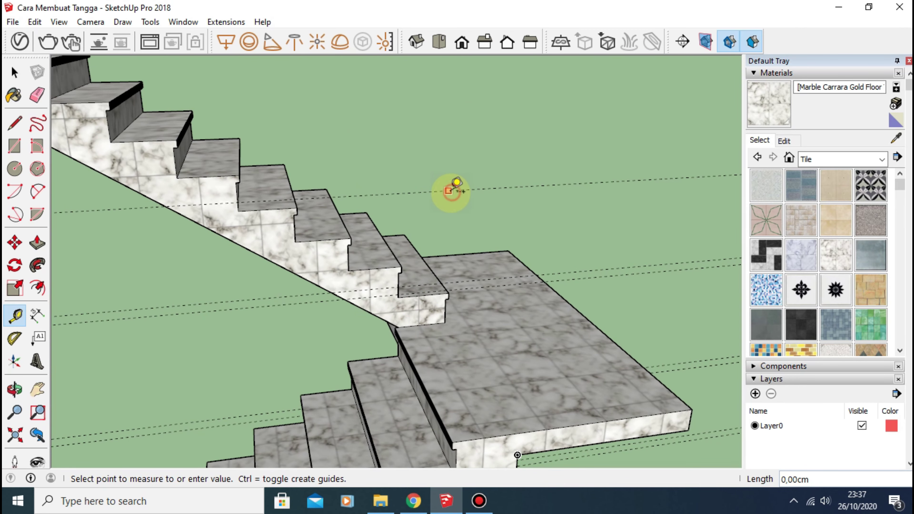
pyautogui.click(453, 186)
pyautogui.click(463, 161)
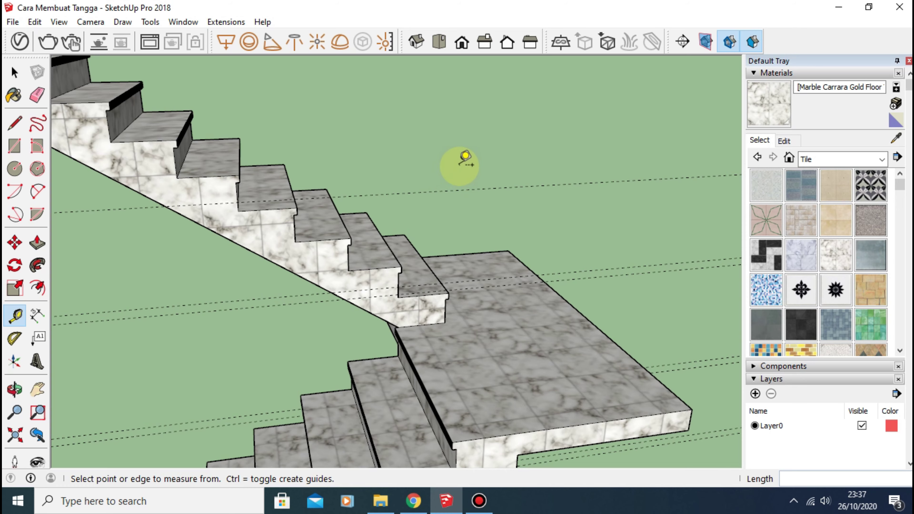
pyautogui.click(422, 194)
pyautogui.click(434, 160)
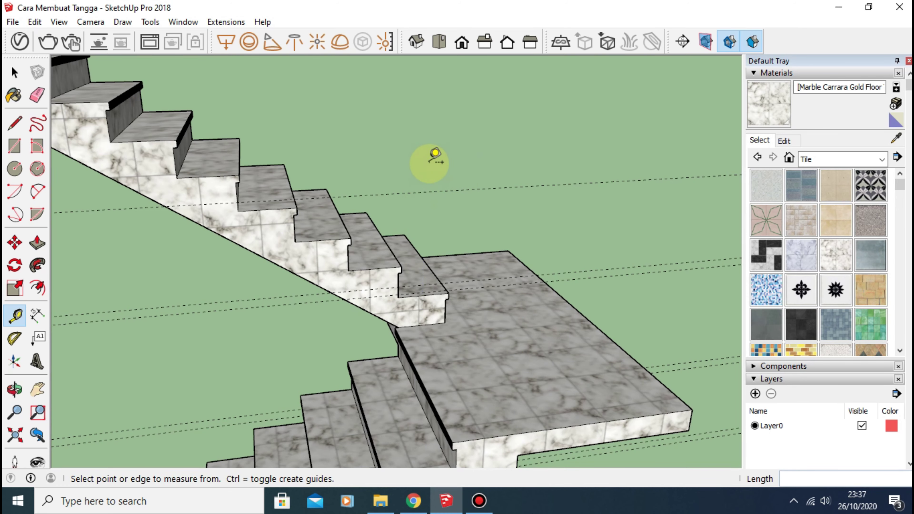
pyautogui.moveTo(435, 157)
pyautogui.mouseDown(button='middle')
pyautogui.moveTo(285, 220)
pyautogui.moveTo(207, 173)
pyautogui.moveTo(176, 192)
pyautogui.mouseUp(button='middle')
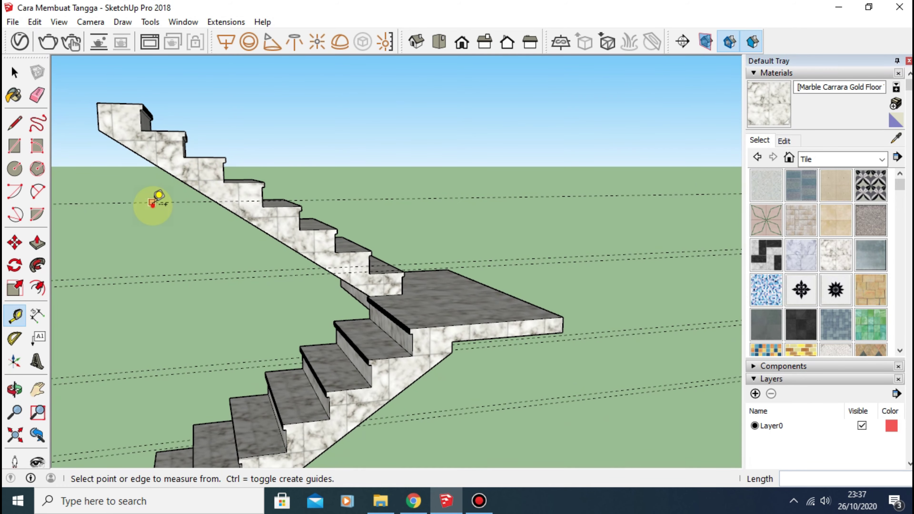
pyautogui.click(152, 202)
pyautogui.write('5')
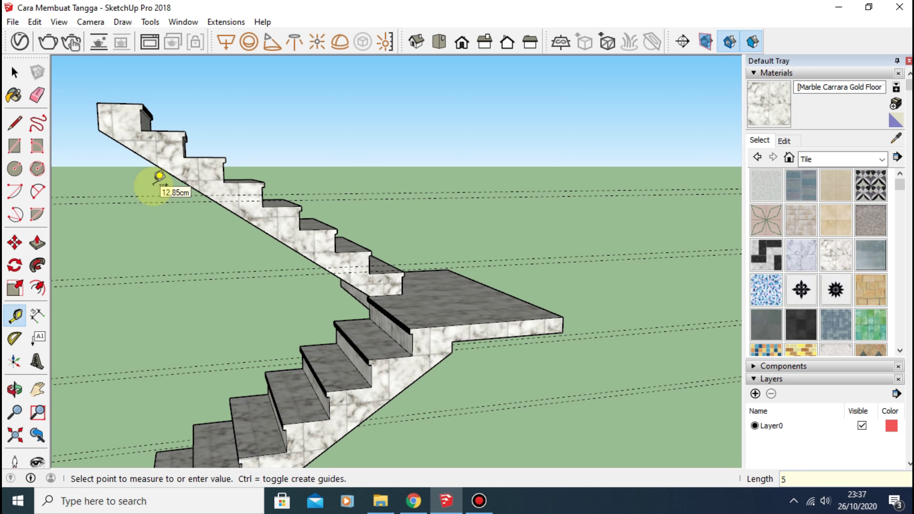
pyautogui.press('Return')
pyautogui.moveTo(267, 310); pyautogui.dragTo(369, 306, button='middle')
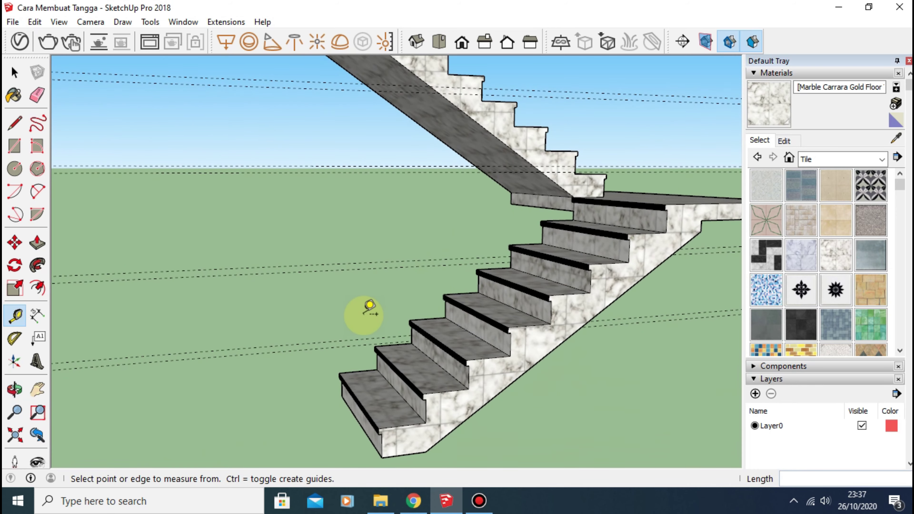
pyautogui.moveTo(326, 351); pyautogui.dragTo(312, 336, button='middle')
# - Start a vertical post line at the bottom step edge with a 2,5 length entry
pyautogui.press('l')
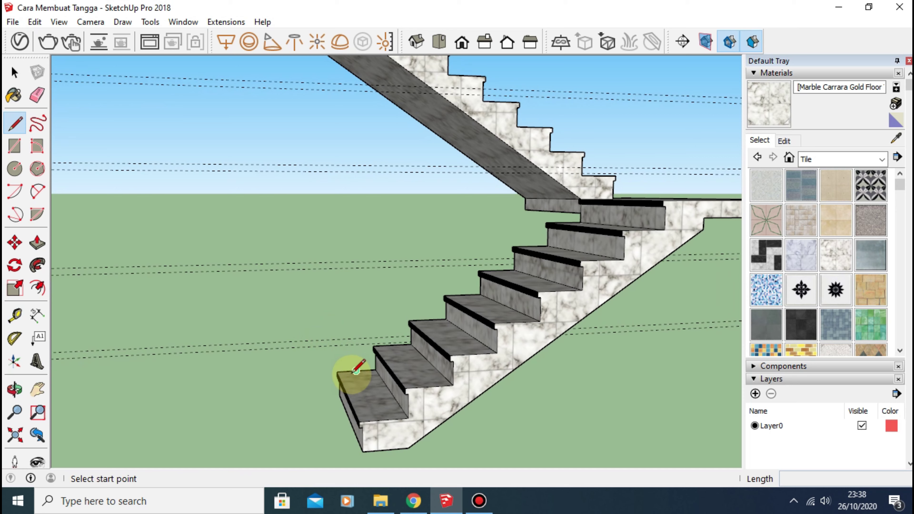
pyautogui.click(355, 370)
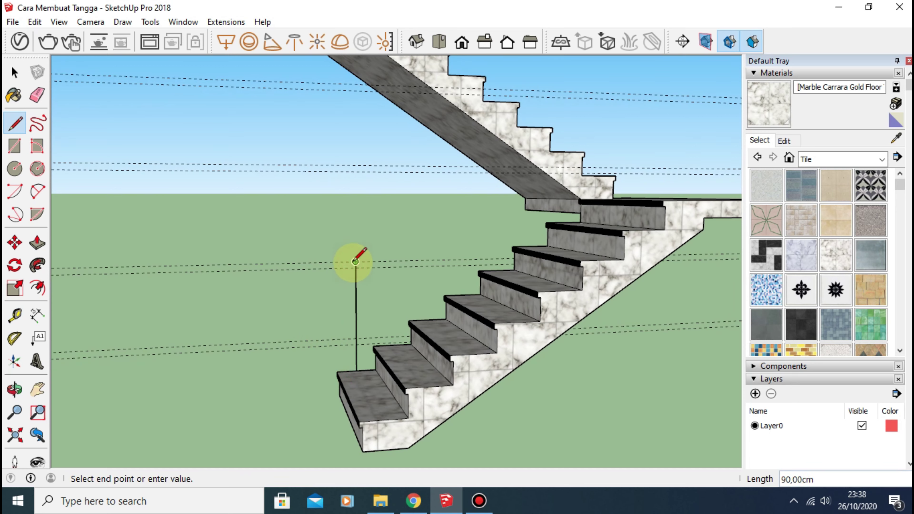
pyautogui.press('Escape')
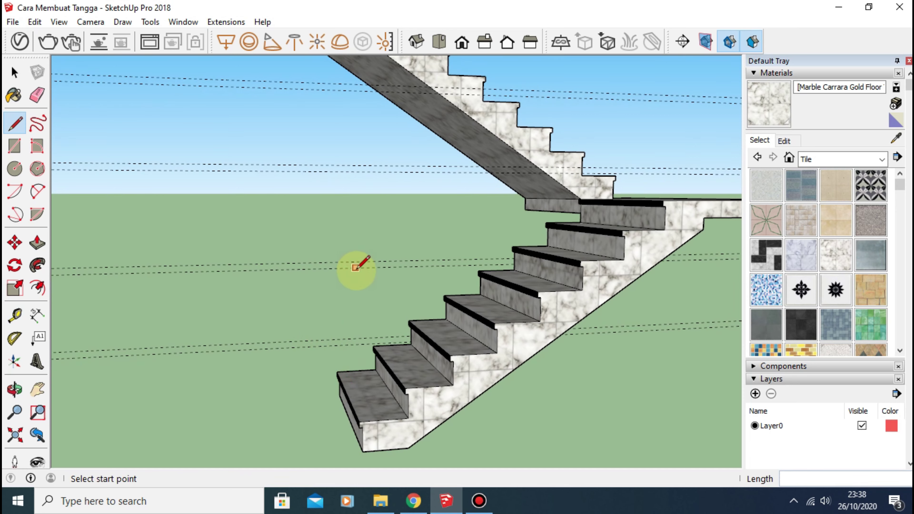
pyautogui.click(355, 370)
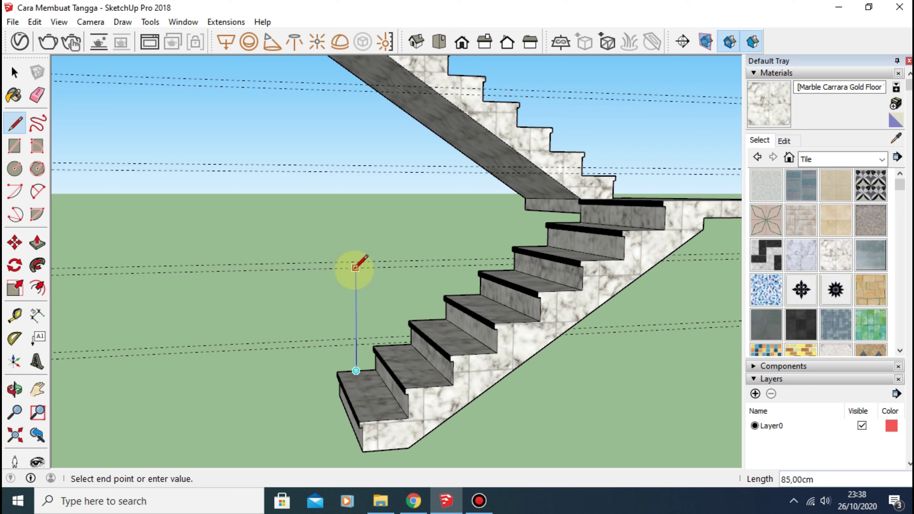
pyautogui.write('2,5')
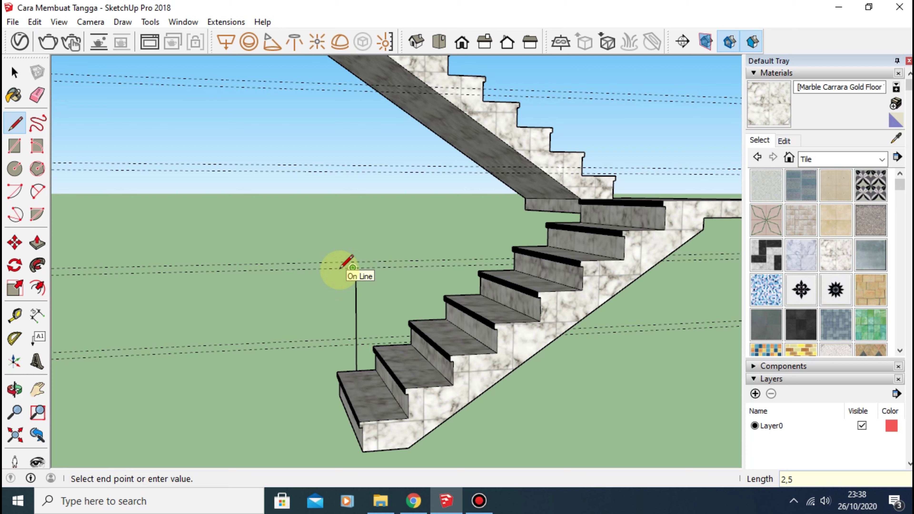
pyautogui.press('Return')
pyautogui.press('Escape')
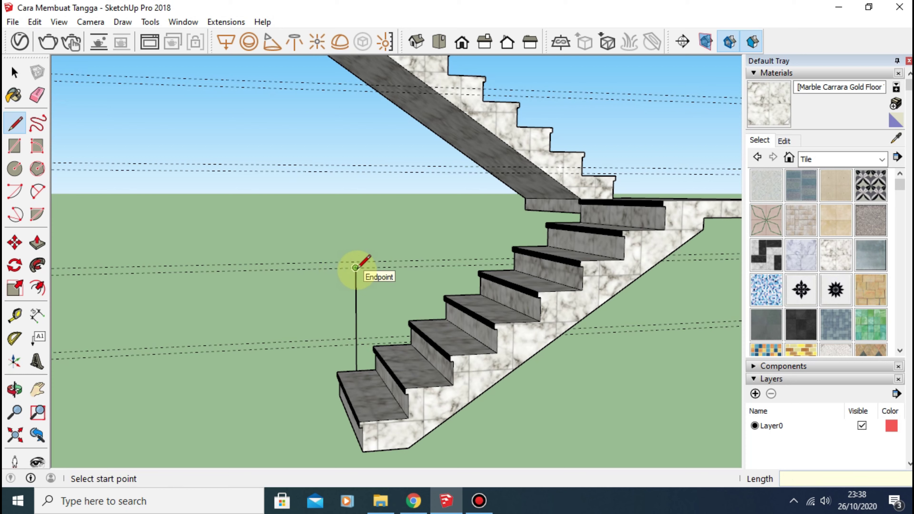
# - Draw two 85 cm vertical edges from the bottom step and erase the stray line
pyautogui.click(355, 267)
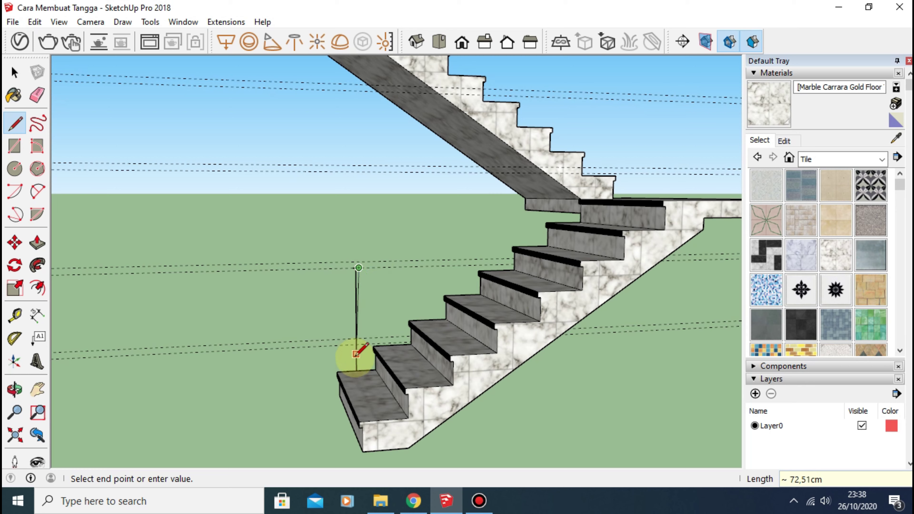
pyautogui.click(357, 370)
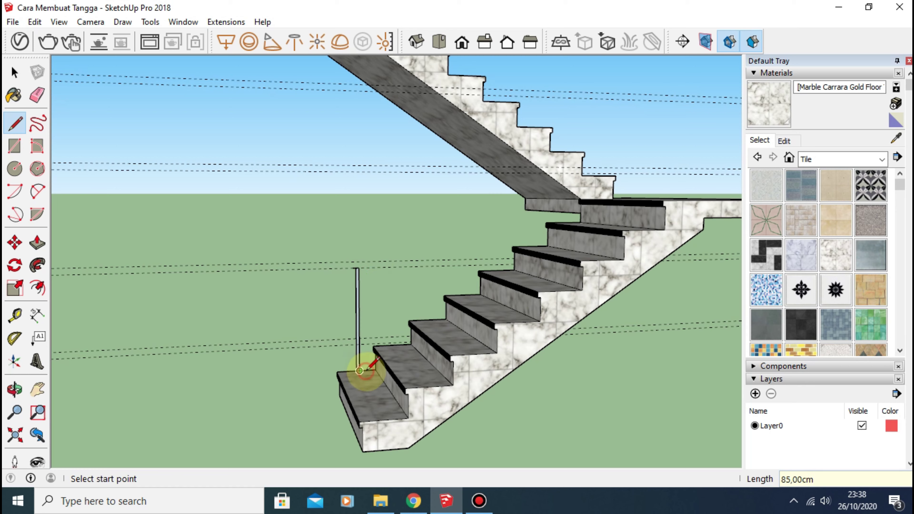
pyautogui.click(352, 268)
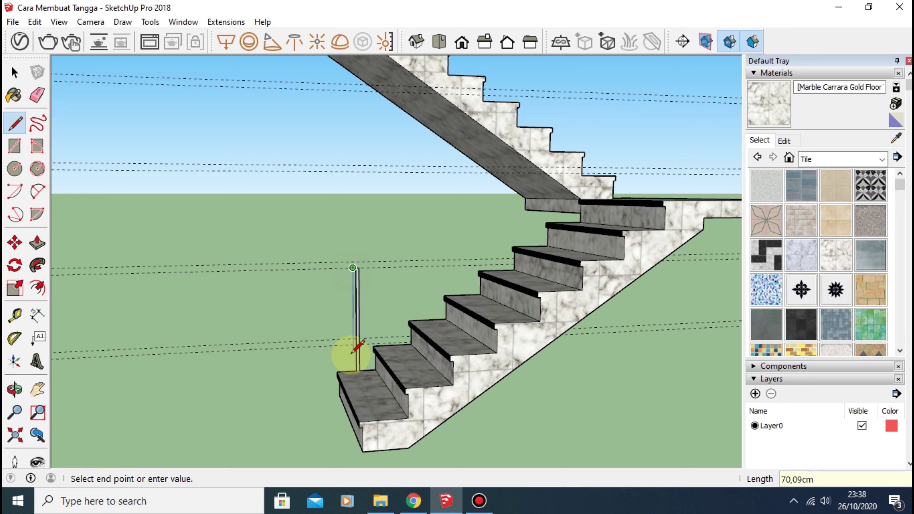
pyautogui.click(353, 370)
pyautogui.scroll(2, 356, 344)
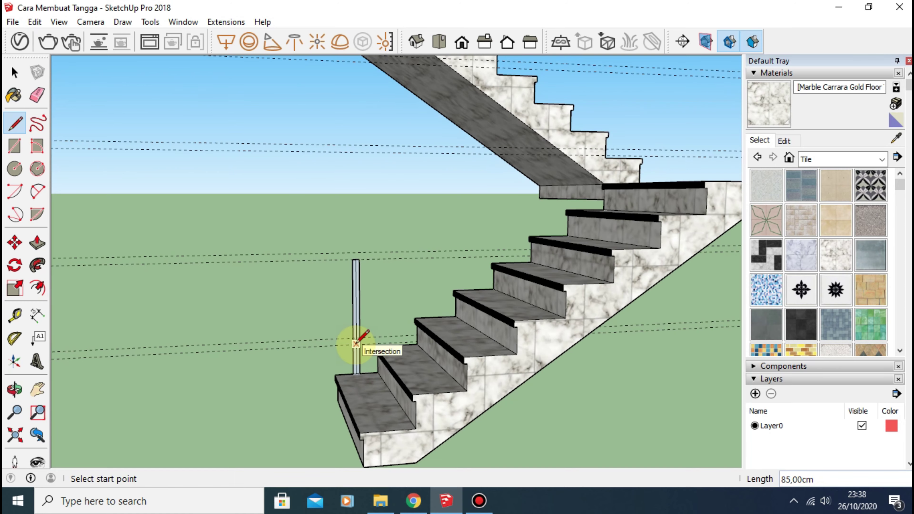
pyautogui.scroll(2, 356, 344)
pyautogui.scroll(1, 356, 344)
pyautogui.press('e')
pyautogui.click(356, 331)
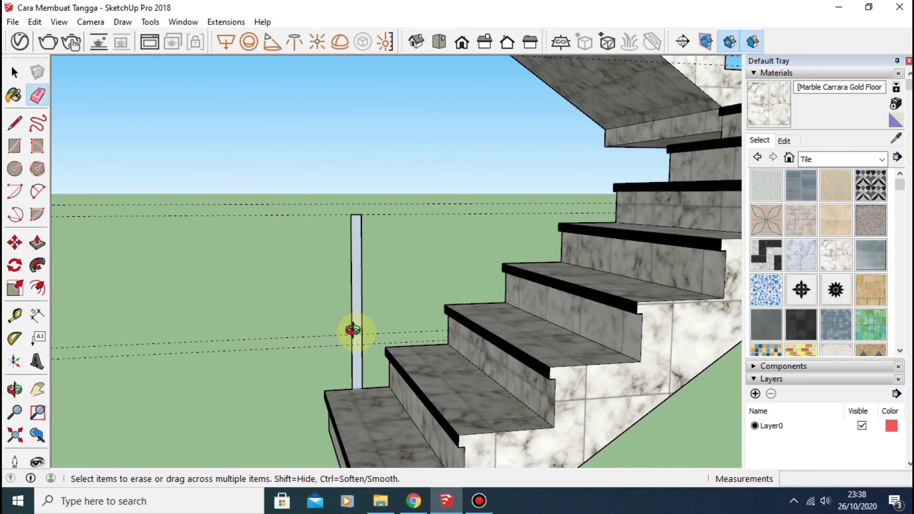
pyautogui.moveTo(350, 331)
pyautogui.mouseDown(button='middle')
pyautogui.moveTo(577, 337)
pyautogui.moveTo(398, 331)
pyautogui.mouseUp(button='middle')
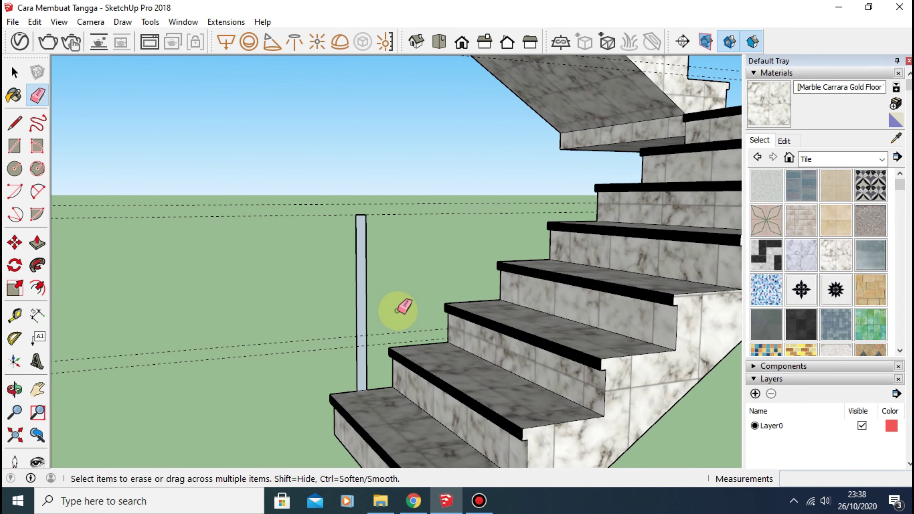
pyautogui.moveTo(466, 322)
pyautogui.mouseDown(button='middle')
pyautogui.moveTo(367, 369)
pyautogui.moveTo(302, 428)
pyautogui.moveTo(469, 347)
pyautogui.moveTo(417, 282)
pyautogui.moveTo(425, 109)
pyautogui.mouseUp(button='middle')
# - Draw 85 cm vertical edges rising from the upper flight's first step beside the landing
pyautogui.press('l')
pyautogui.click(413, 266)
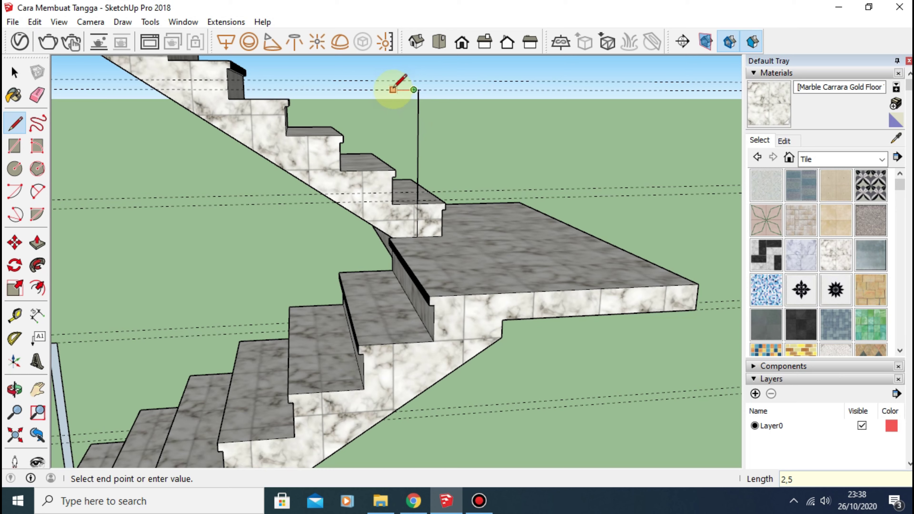
pyautogui.click(413, 89)
pyautogui.click(418, 90)
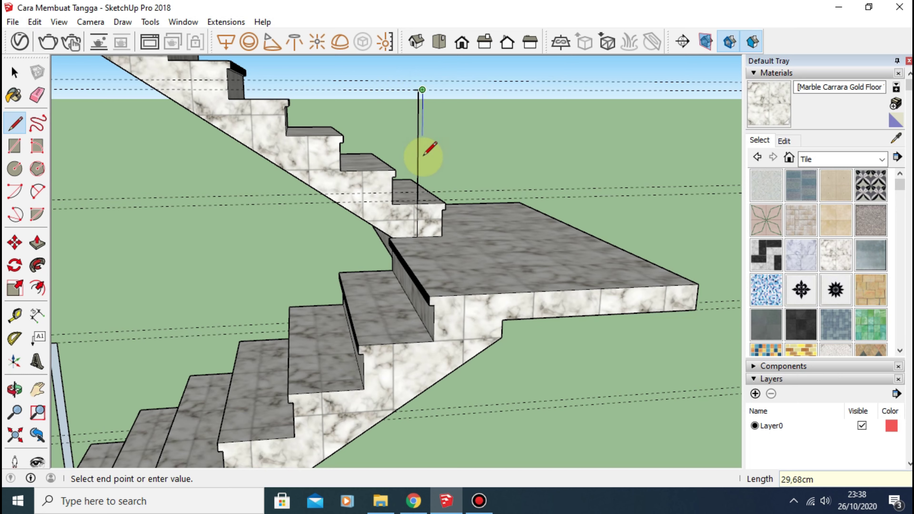
pyautogui.write('85')
pyautogui.click(419, 235)
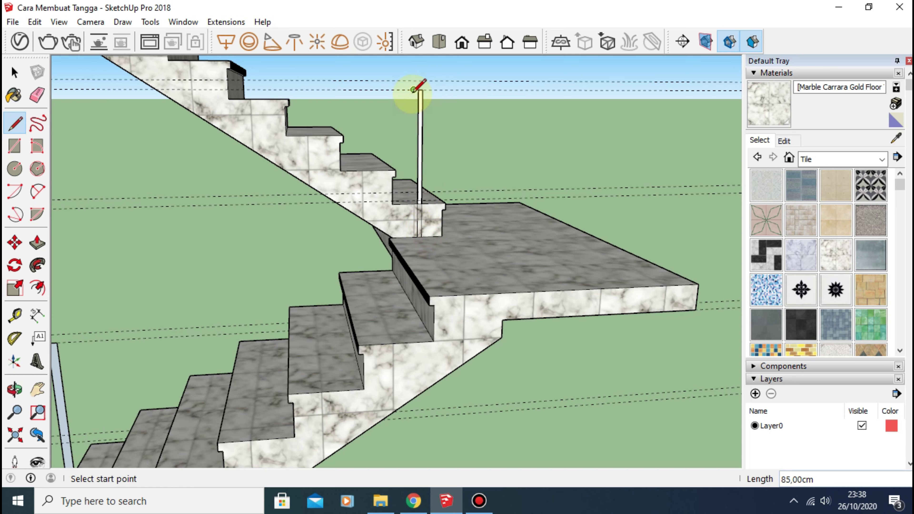
pyautogui.click(414, 90)
pyautogui.write('85')
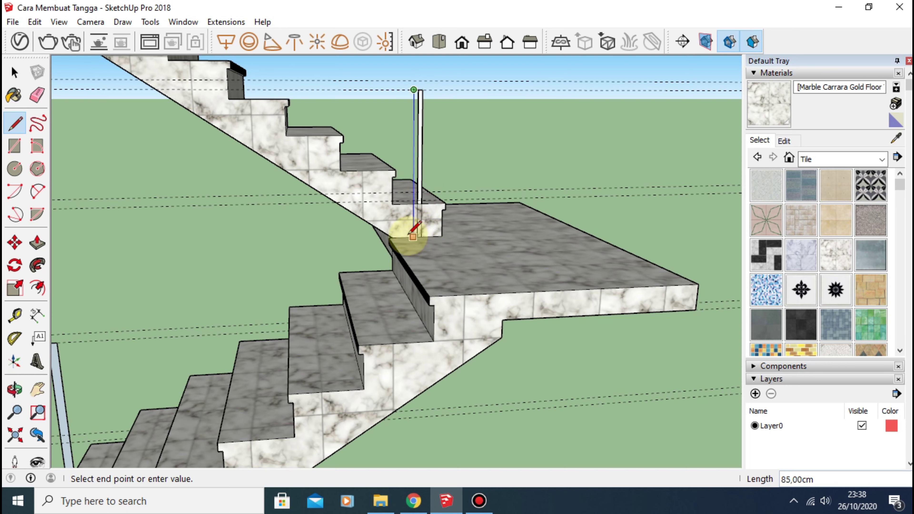
pyautogui.press('Return')
pyautogui.moveTo(296, 211)
pyautogui.mouseDown(button='middle')
pyautogui.moveTo(366, 220)
pyautogui.moveTo(295, 204)
pyautogui.mouseUp(button='middle')
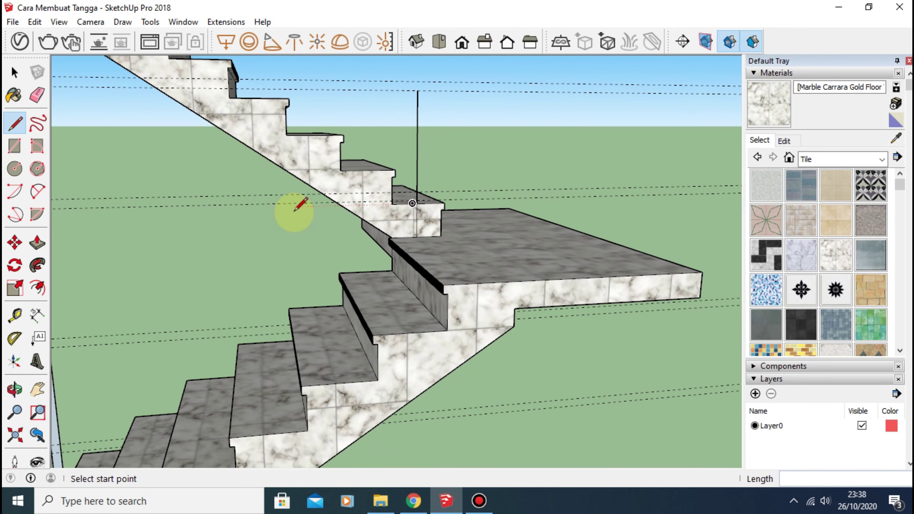
pyautogui.moveTo(296, 207)
pyautogui.mouseDown(button='middle')
pyautogui.moveTo(439, 296)
pyautogui.moveTo(179, 137)
pyautogui.mouseUp(button='middle')
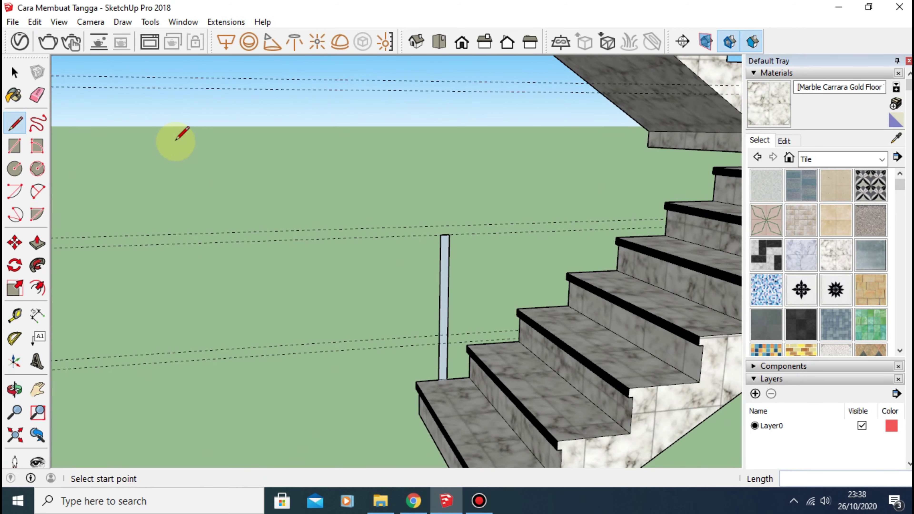
pyautogui.press('space')
# - Select the bottom post without the guides and make it a group
pyautogui.scroll(2, 465, 278)
pyautogui.scroll(-2, 457, 231)
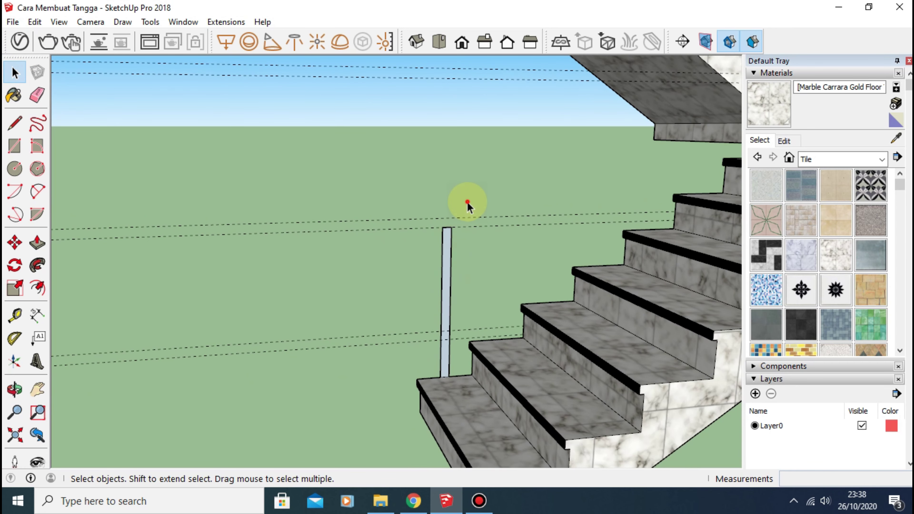
pyautogui.moveTo(464, 200); pyautogui.dragTo(398, 268)
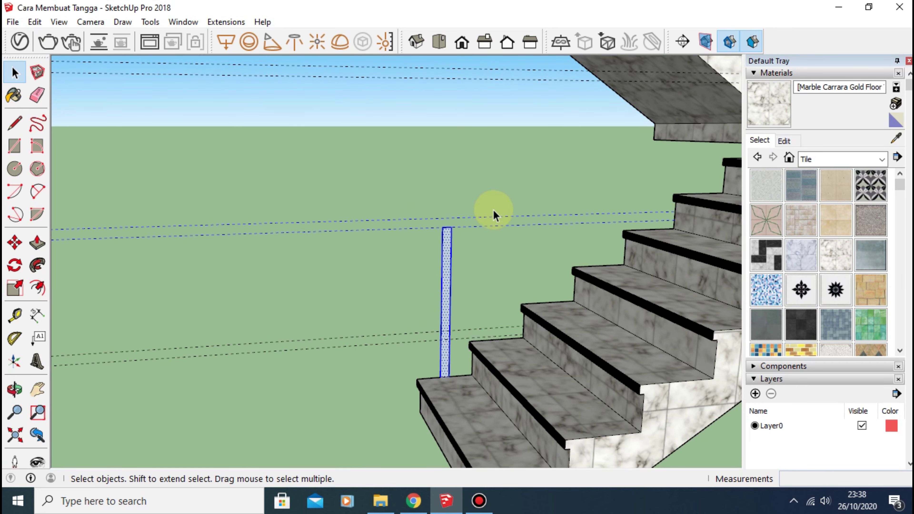
pyautogui.keyDown('shift'); pyautogui.moveTo(493, 197); pyautogui.dragTo(472, 258); pyautogui.keyUp('shift')
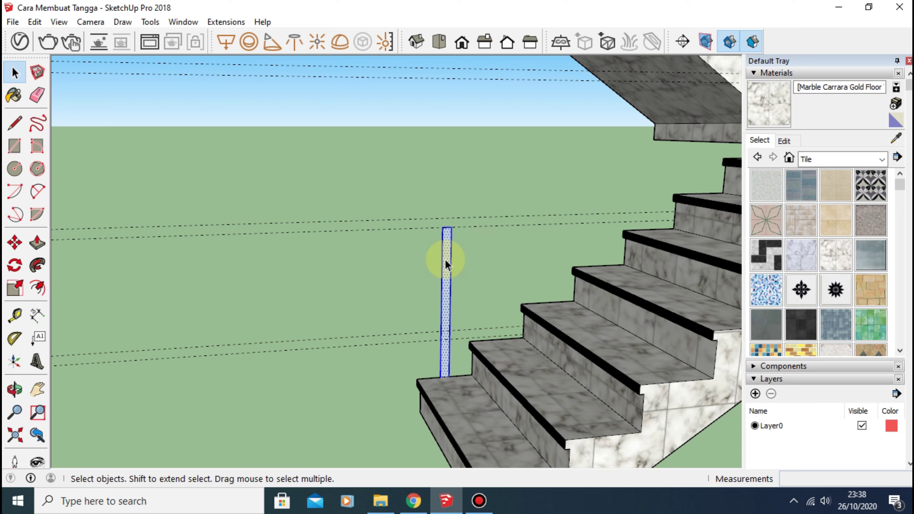
pyautogui.rightClick(452, 367)
pyautogui.click(494, 250)
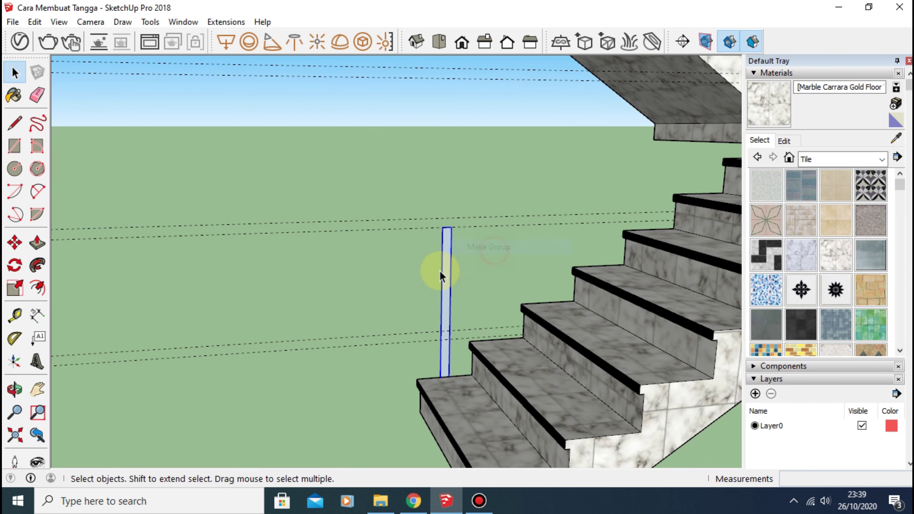
# - Copy the post group up to stand beside the landing
pyautogui.press('m')
pyautogui.scroll(2, 446, 374)
pyautogui.scroll(2, 446, 375)
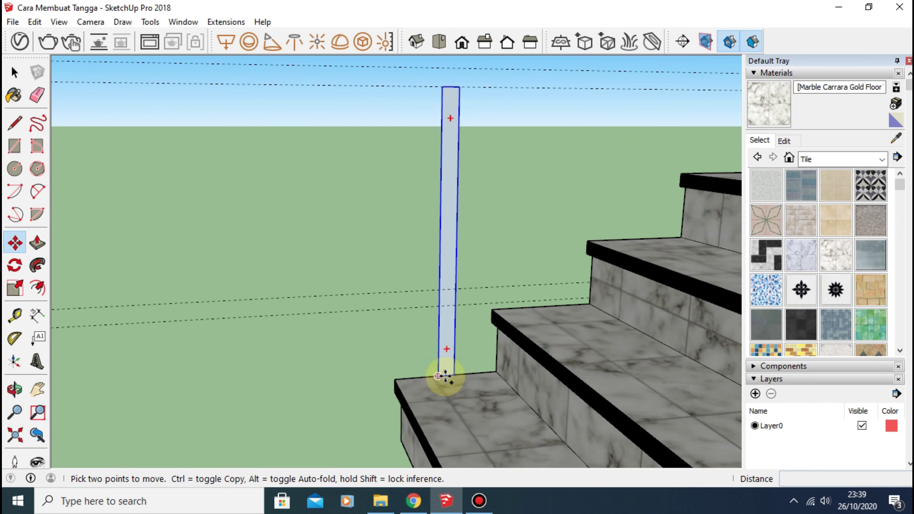
pyautogui.scroll(2, 446, 374)
pyautogui.scroll(2, 446, 374)
pyautogui.press('ctrl')
pyautogui.click(448, 376)
pyautogui.scroll(-3, 450, 322)
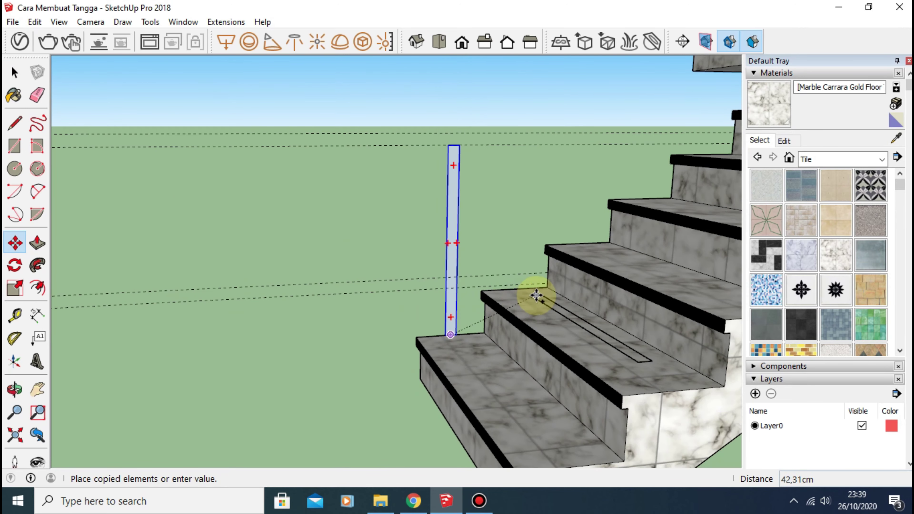
pyautogui.moveTo(534, 295); pyautogui.dragTo(434, 347, button='middle')
pyautogui.scroll(2, 535, 239)
pyautogui.click(535, 240)
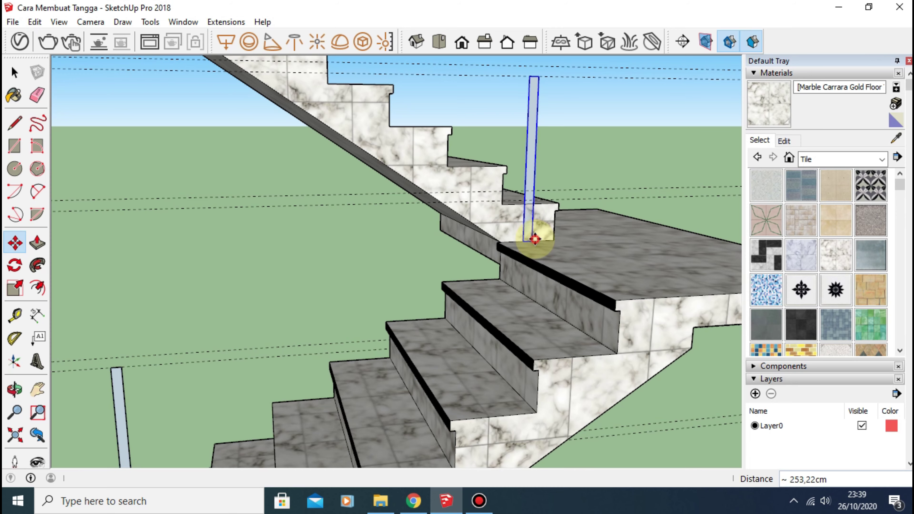
pyautogui.moveTo(535, 234)
pyautogui.mouseDown(button='middle')
pyautogui.moveTo(577, 228)
pyautogui.moveTo(447, 310)
pyautogui.moveTo(410, 356)
pyautogui.mouseUp(button='middle')
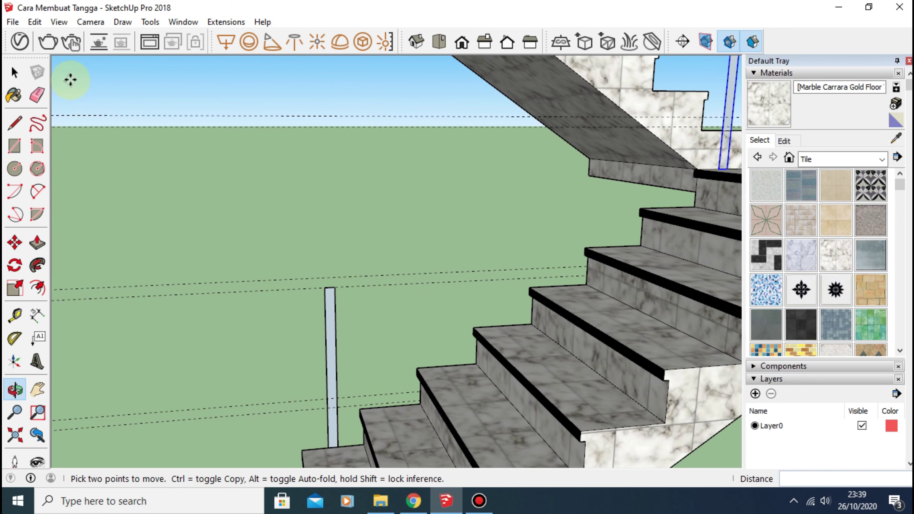
pyautogui.press('space')
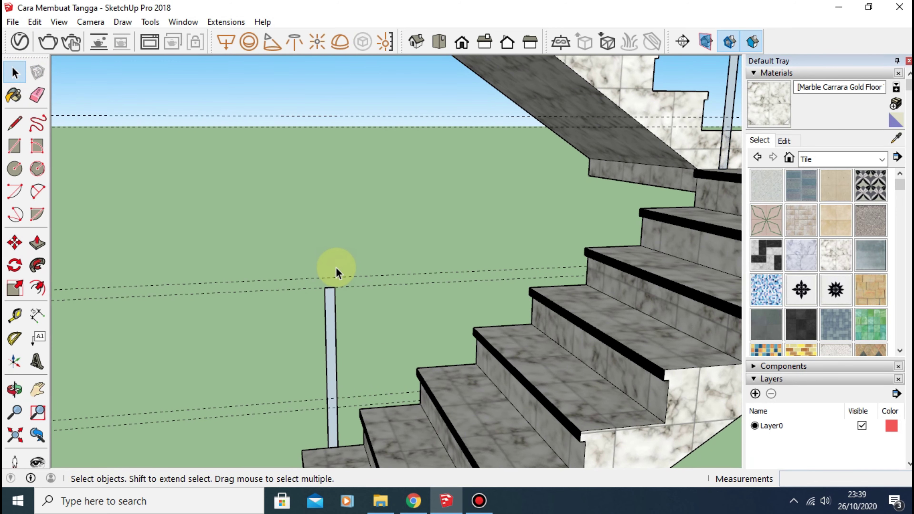
# - Draw a 5 × 5 cm square on top of the lower post
pyautogui.press('r')
pyautogui.click(324, 288)
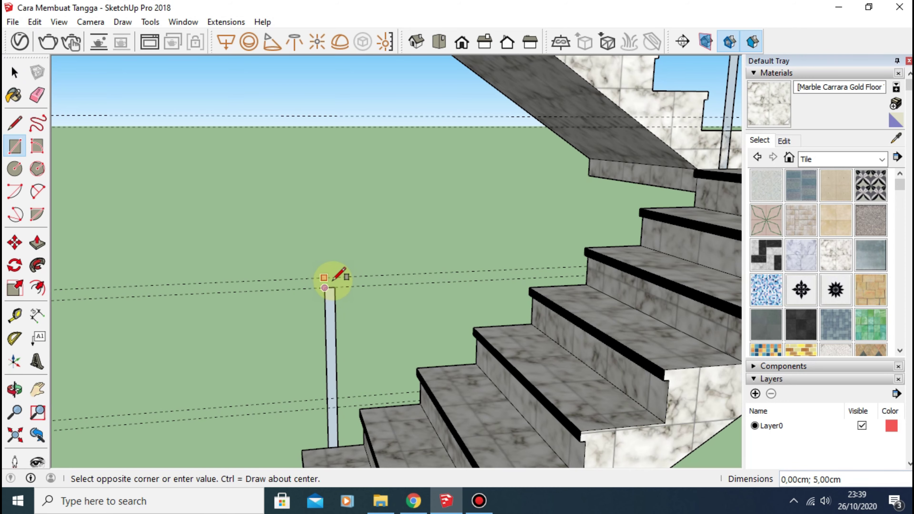
pyautogui.click(334, 277)
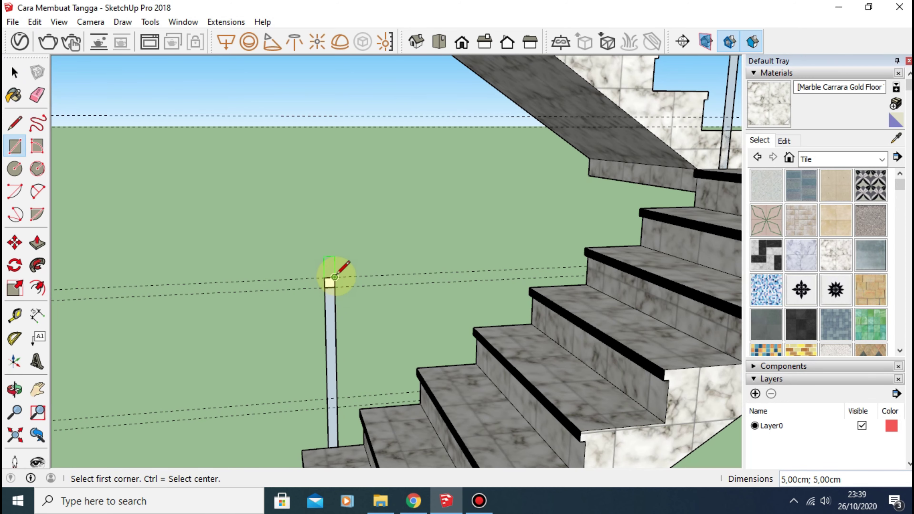
pyautogui.press('l')
pyautogui.moveTo(337, 286)
pyautogui.mouseDown(button='middle')
pyautogui.moveTo(336, 311)
pyautogui.moveTo(575, 261)
pyautogui.moveTo(470, 235)
pyautogui.mouseUp(button='middle')
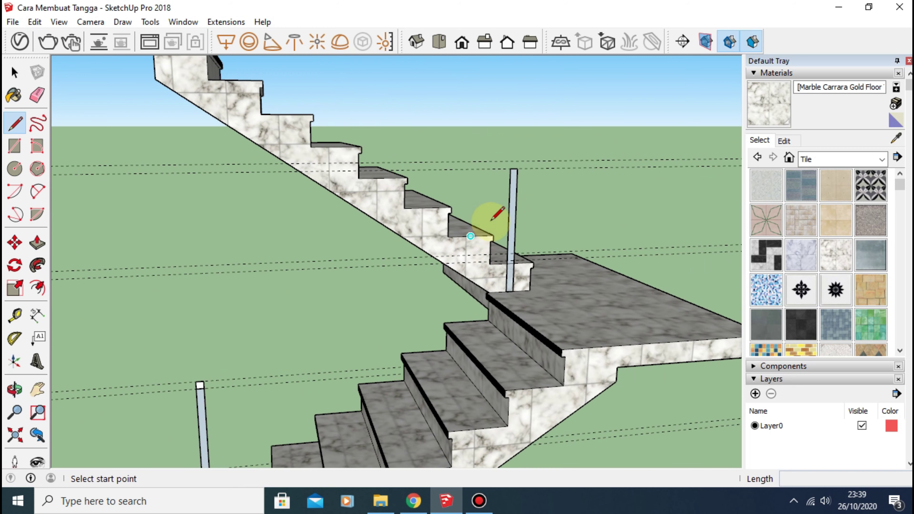
# - Draw a short 5 cm edge atop the upper post and a line down to the lower post
pyautogui.scroll(3, 518, 164)
pyautogui.scroll(2, 510, 158)
pyautogui.click(506, 162)
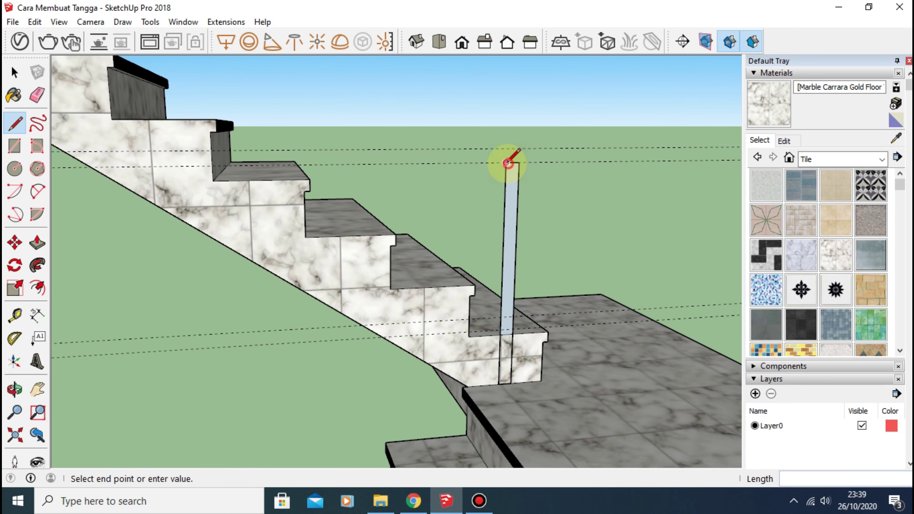
pyautogui.click(505, 148)
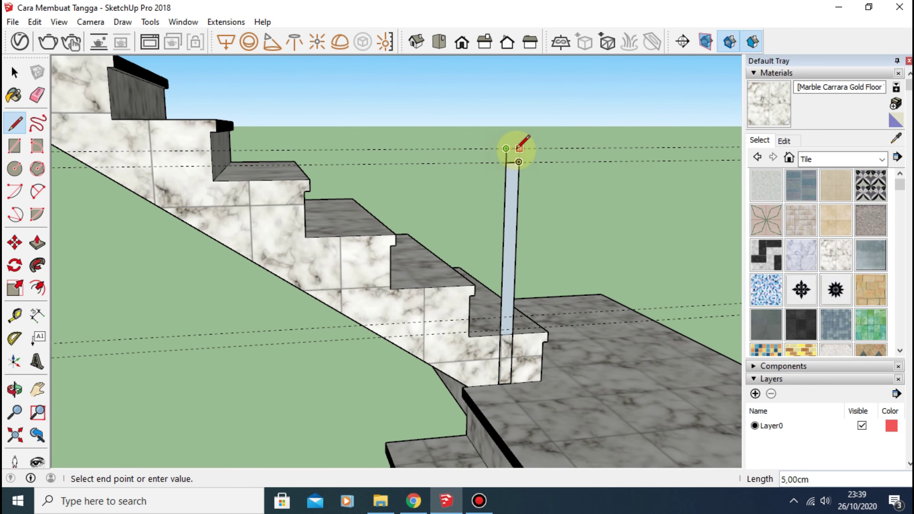
pyautogui.click(508, 160)
pyautogui.moveTo(373, 292)
pyautogui.mouseDown(button='middle')
pyautogui.moveTo(418, 224)
pyautogui.moveTo(537, 208)
pyautogui.mouseUp(button='middle')
pyautogui.scroll(-3, 538, 216)
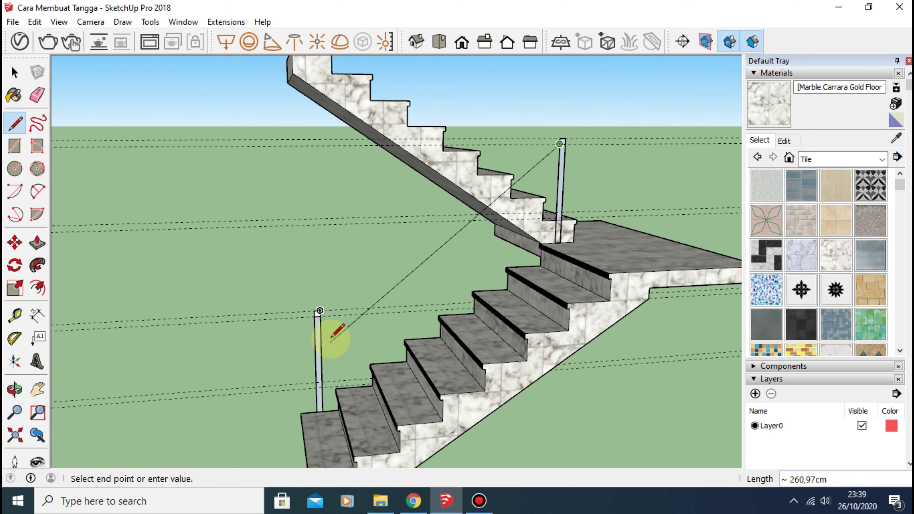
pyautogui.click(320, 315)
pyautogui.press('Escape')
# - Draw the sloping rail line between the post tops, inspect it, then undo it
pyautogui.click(320, 310)
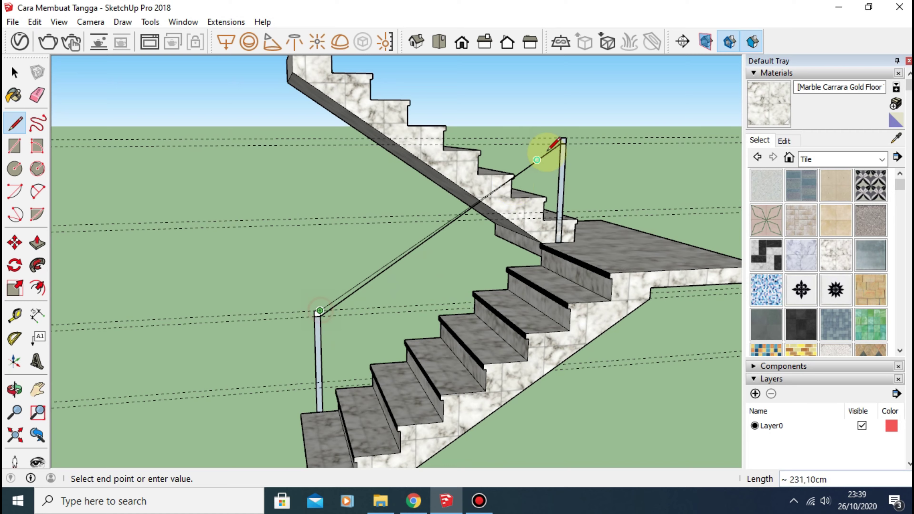
pyautogui.click(561, 138)
pyautogui.press('o')
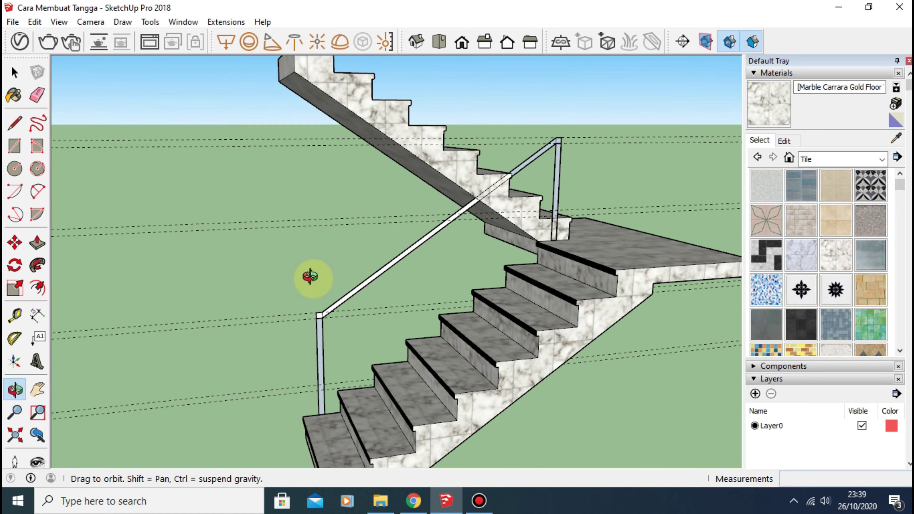
pyautogui.moveTo(310, 275)
pyautogui.mouseDown()
pyautogui.moveTo(530, 251)
pyautogui.moveTo(265, 256)
pyautogui.mouseUp()
pyautogui.press('l')
pyautogui.hotkey('ctrl', 'z')
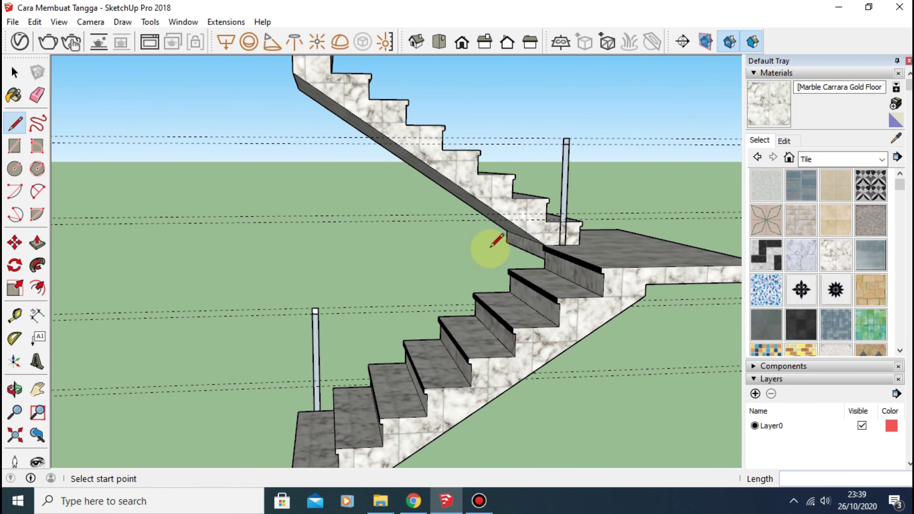
# - Select the lower post and pull its face out 10 cm
pyautogui.scroll(2, 505, 177)
pyautogui.scroll(-2, 483, 190)
pyautogui.scroll(-3, 433, 291)
pyautogui.scroll(3, 414, 249)
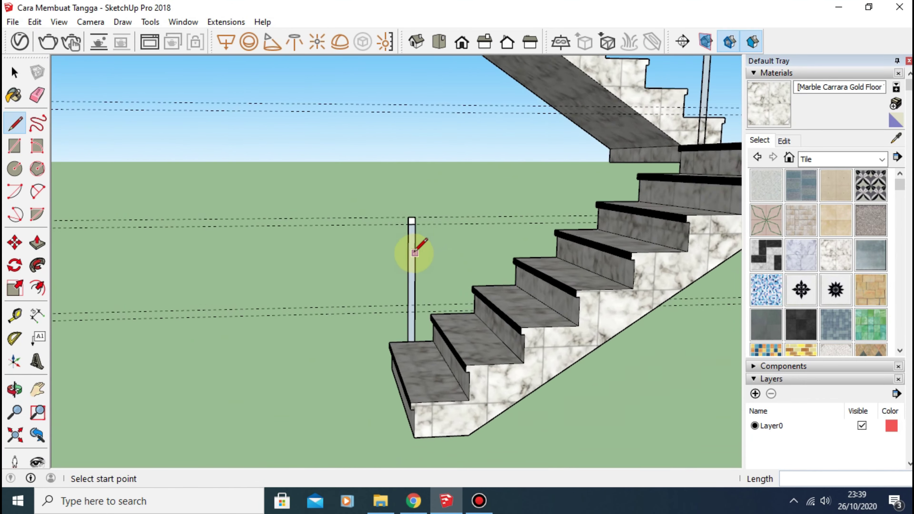
pyautogui.scroll(2, 414, 285)
pyautogui.scroll(1, 414, 285)
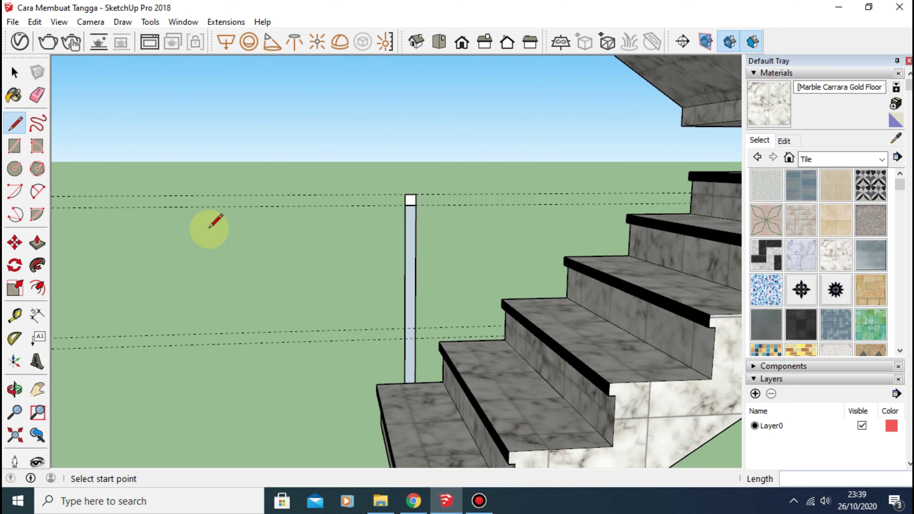
pyautogui.press('space')
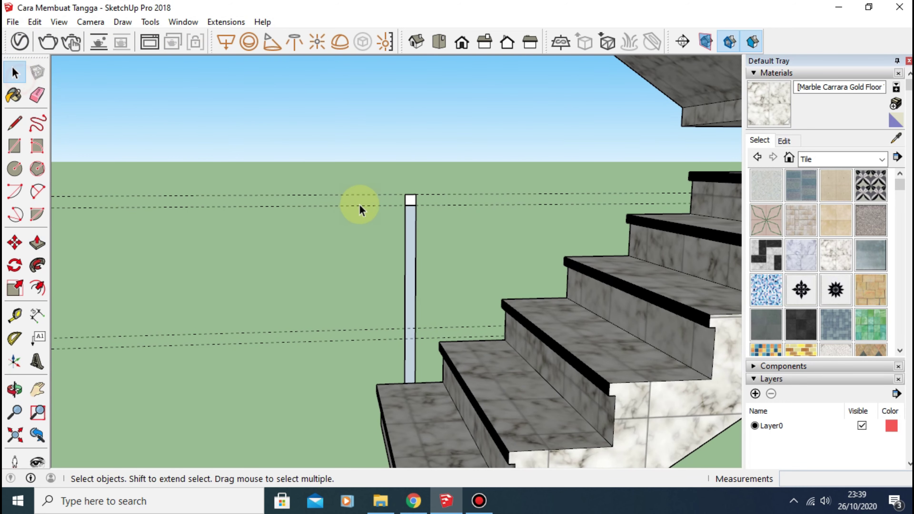
pyautogui.click(407, 233)
pyautogui.press('p')
pyautogui.click(407, 232)
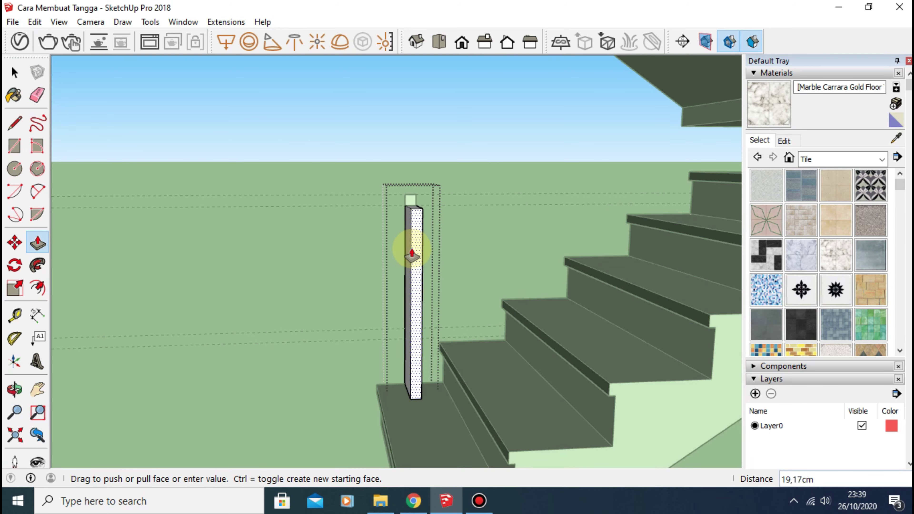
pyautogui.click(416, 260)
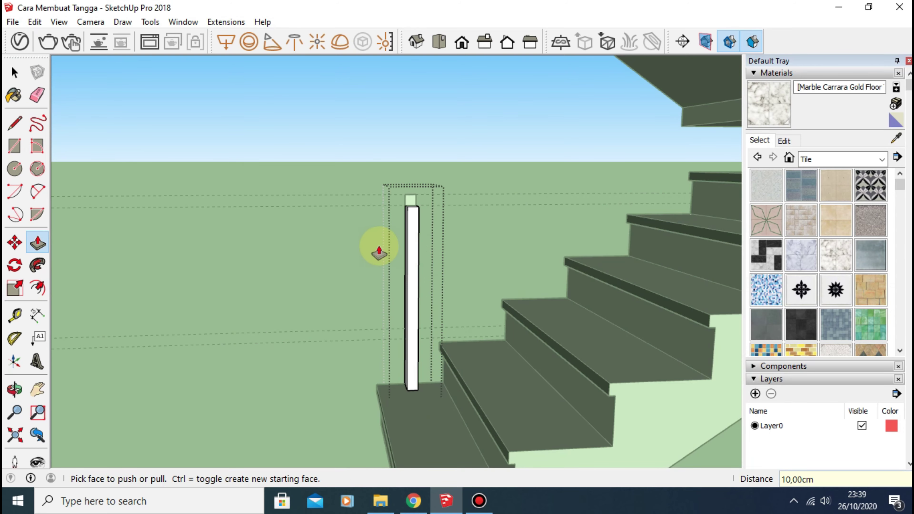
# - Push the lower post's left face back in 5 cm
pyautogui.moveTo(378, 249)
pyautogui.mouseDown(button='middle')
pyautogui.moveTo(489, 253)
pyautogui.moveTo(377, 232)
pyautogui.mouseUp(button='middle')
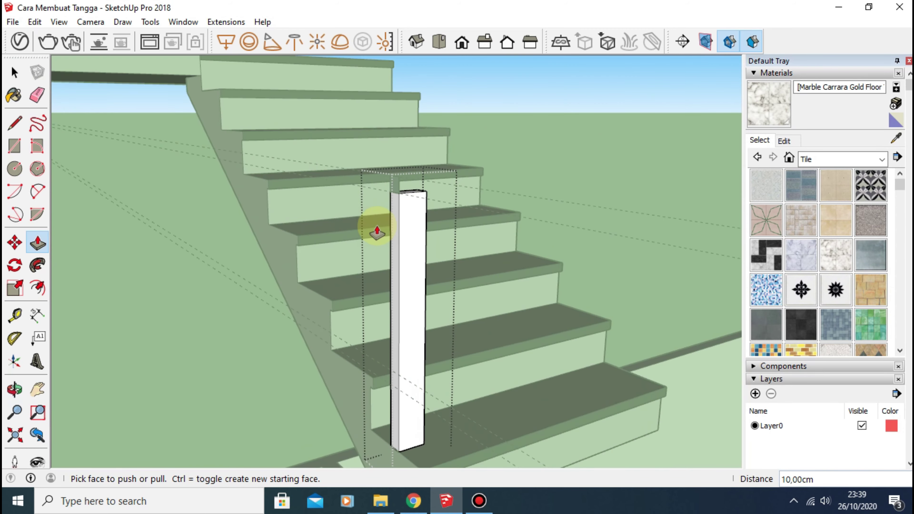
pyautogui.click(393, 238)
pyautogui.write('-5')
pyautogui.press('Return')
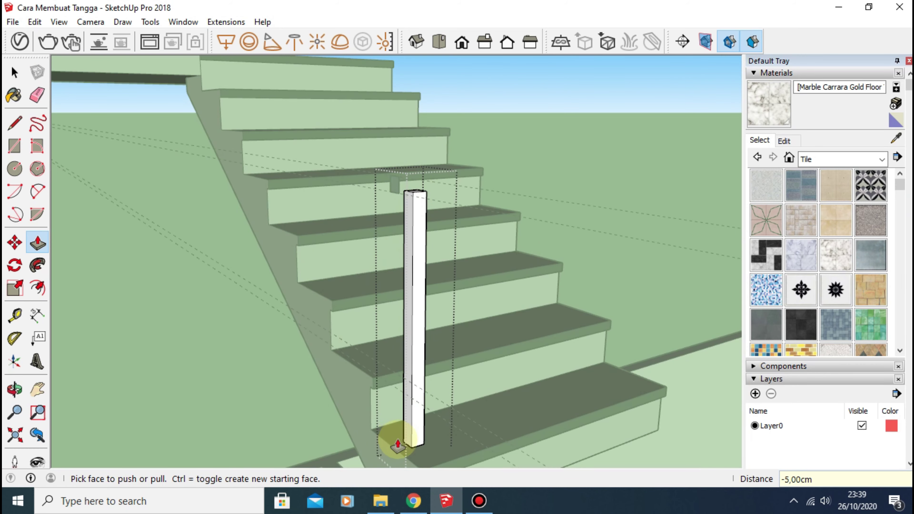
pyautogui.press('o')
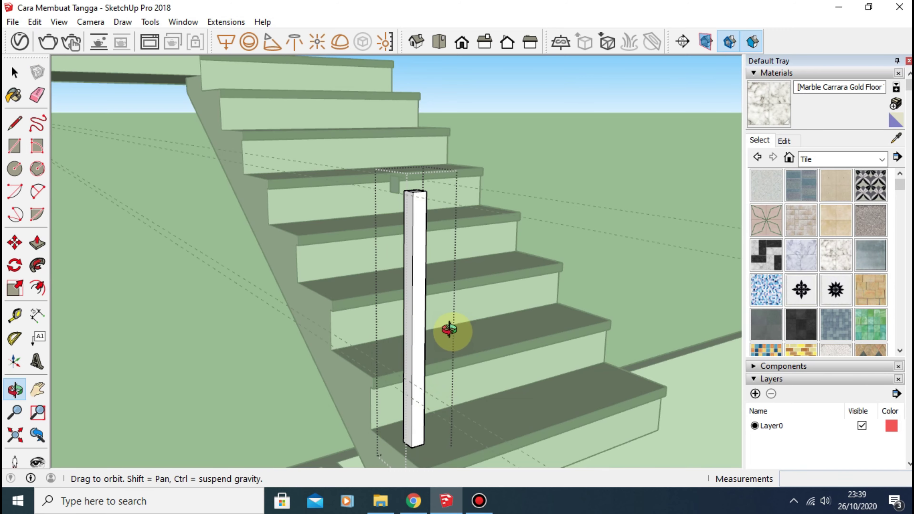
pyautogui.press('space')
# - Raise the post's top face 10 cm
pyautogui.moveTo(174, 127); pyautogui.dragTo(225, 216, button='middle')
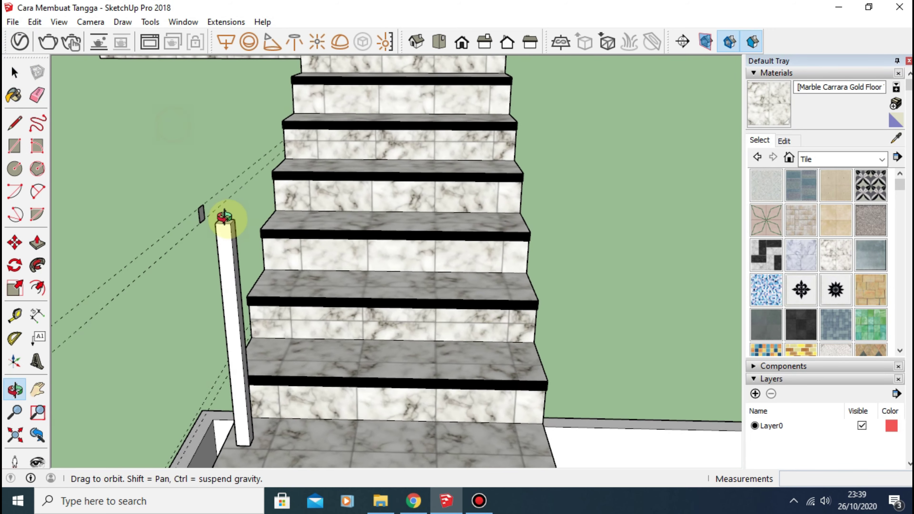
pyautogui.moveTo(225, 216); pyautogui.dragTo(177, 216)
pyautogui.press('space')
pyautogui.press('p')
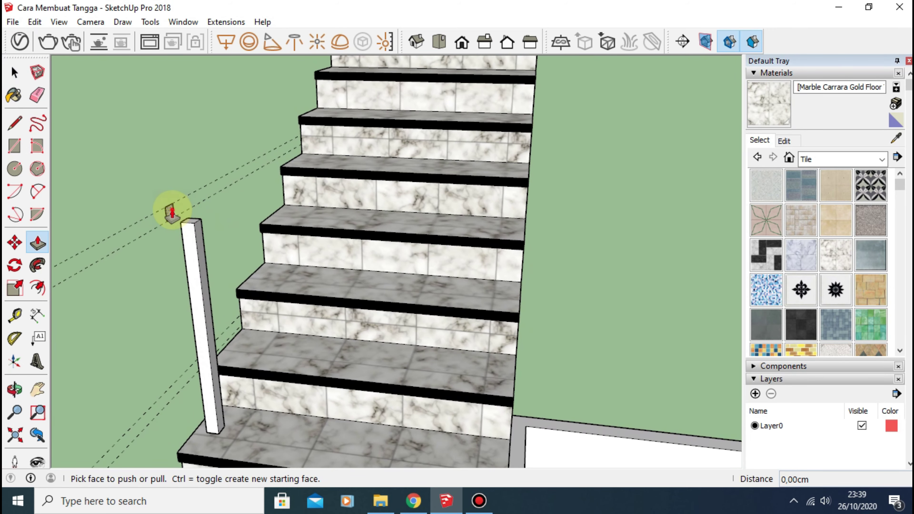
pyautogui.click(172, 212)
pyautogui.write('10')
pyautogui.press('Return')
# - Push the post top back down 5 cm
pyautogui.moveTo(158, 210)
pyautogui.mouseDown(button='middle')
pyautogui.moveTo(322, 202)
pyautogui.moveTo(370, 230)
pyautogui.moveTo(117, 239)
pyautogui.moveTo(291, 221)
pyautogui.moveTo(347, 403)
pyautogui.mouseUp(button='middle')
pyautogui.click(369, 230)
pyautogui.click(387, 249)
pyautogui.scroll(1, 271, 183)
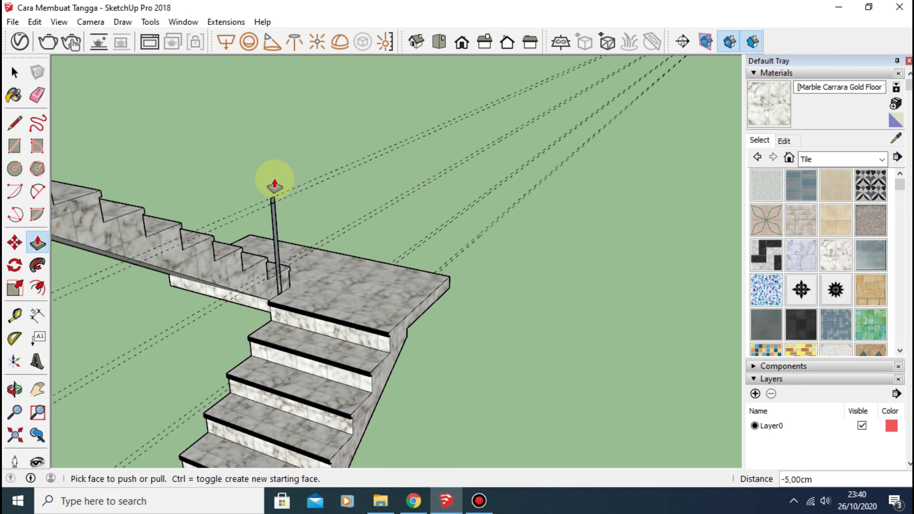
pyautogui.scroll(2, 272, 198)
pyautogui.scroll(2, 272, 207)
# - Extend the upper post top 10 cm, then push it down 5 cm
pyautogui.click(272, 197)
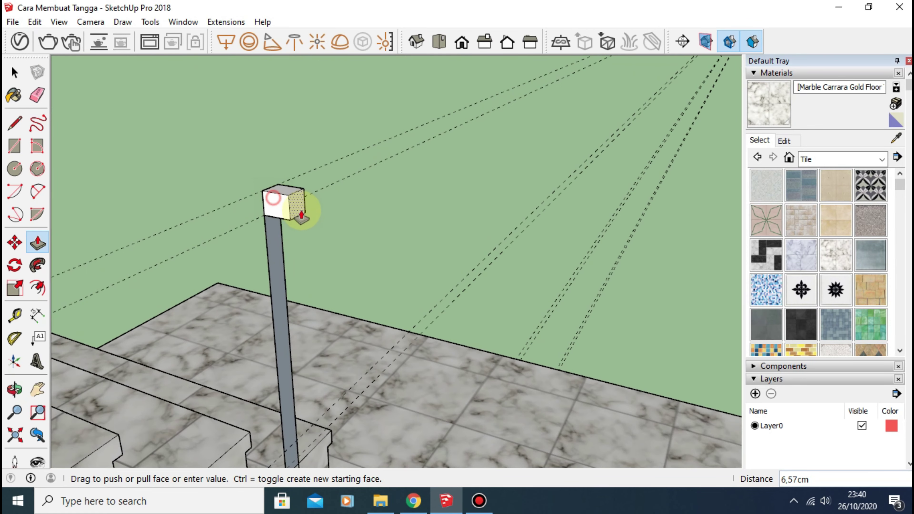
pyautogui.press('Return')
pyautogui.moveTo(307, 216)
pyautogui.mouseDown(button='middle')
pyautogui.moveTo(265, 99)
pyautogui.moveTo(342, 230)
pyautogui.moveTo(351, 196)
pyautogui.moveTo(151, 258)
pyautogui.mouseUp(button='middle')
pyautogui.scroll(3, 140, 263)
pyautogui.scroll(-3, 108, 288)
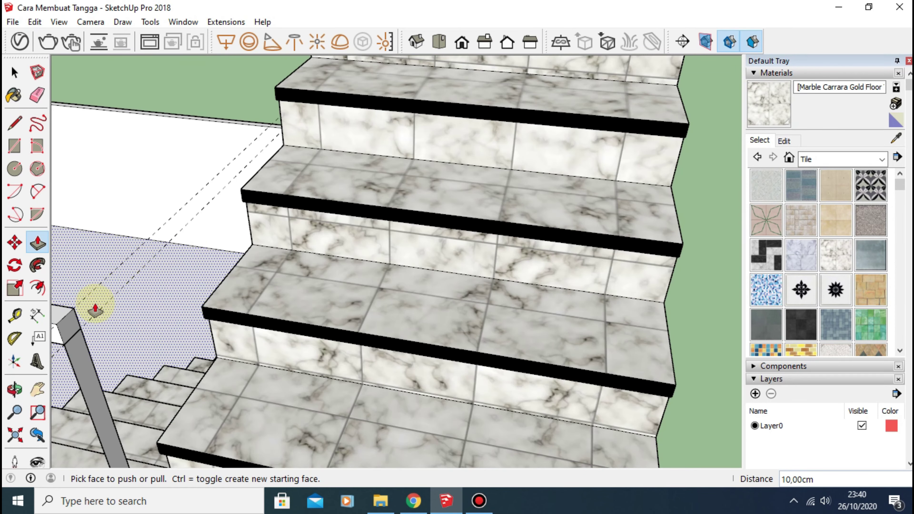
pyautogui.keyDown('shift'); pyautogui.moveTo(82, 320); pyautogui.dragTo(176, 277, button='middle'); pyautogui.keyUp('shift')
pyautogui.scroll(-3, 122, 292)
pyautogui.scroll(2, 101, 297)
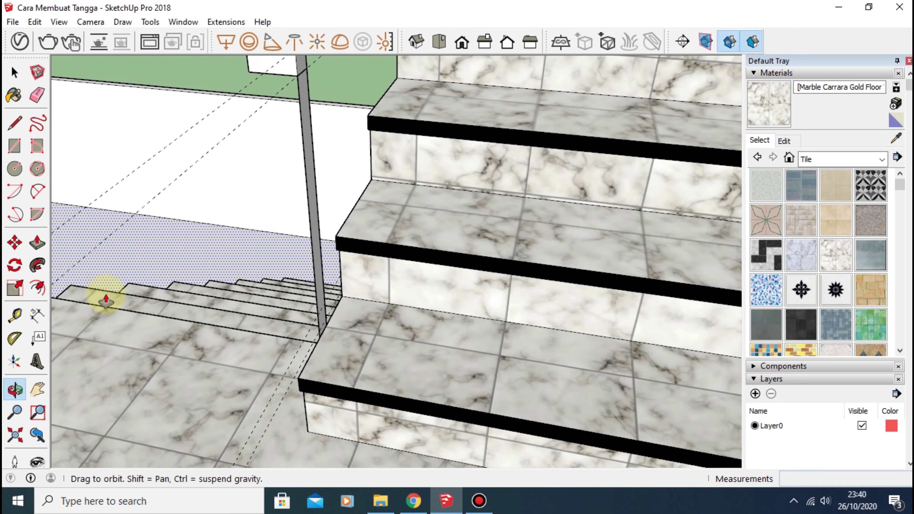
pyautogui.press('p')
pyautogui.moveTo(326, 112); pyautogui.dragTo(310, 114)
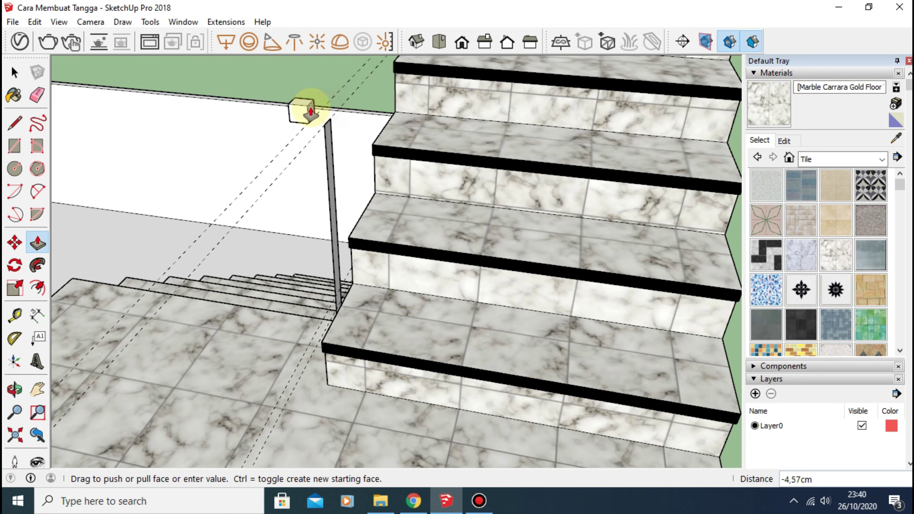
pyautogui.write('5')
pyautogui.write('-5')
pyautogui.press('Return')
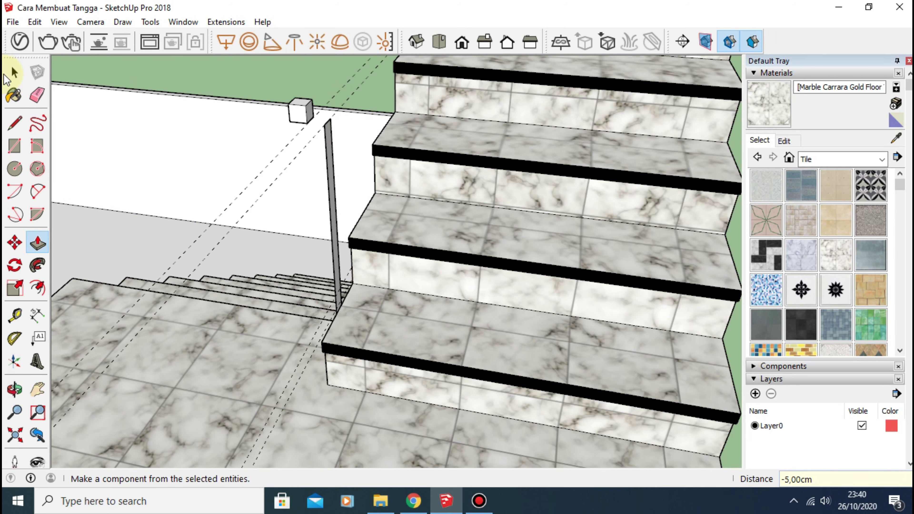
# - Thicken the upper post by pulling its face out 10 cm and pushing a side in
pyautogui.click(14, 72)
pyautogui.doubleClick(332, 178)
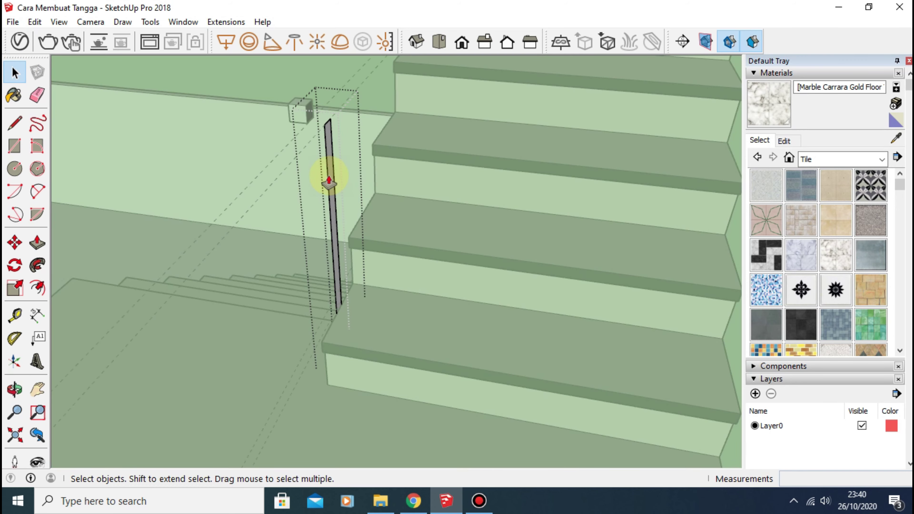
pyautogui.press('p')
pyautogui.moveTo(332, 179); pyautogui.dragTo(295, 143)
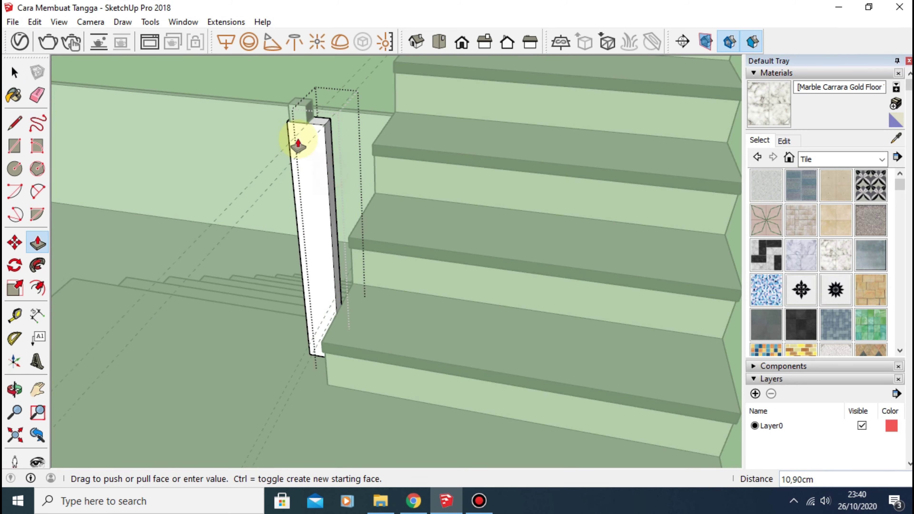
pyautogui.moveTo(285, 153); pyautogui.dragTo(416, 170, button='middle')
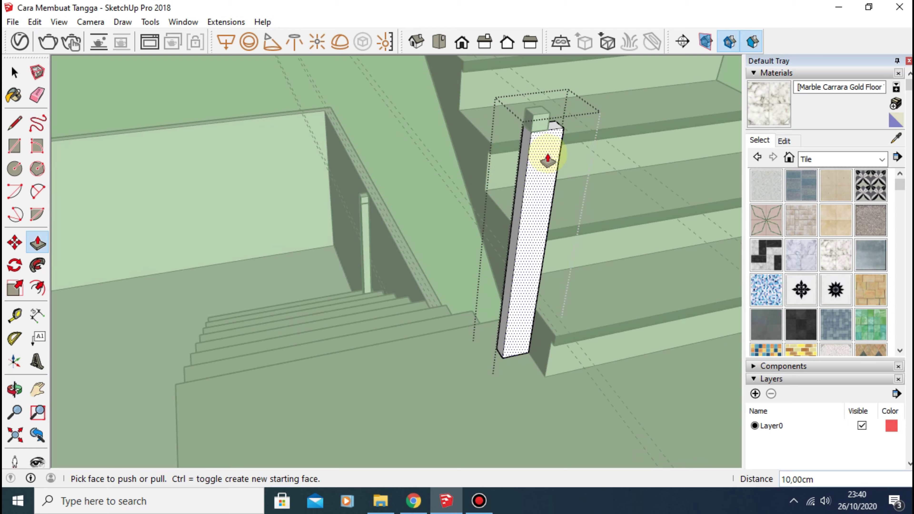
pyautogui.moveTo(567, 153)
pyautogui.mouseDown(button='middle')
pyautogui.moveTo(414, 153)
pyautogui.moveTo(320, 167)
pyautogui.mouseUp(button='middle')
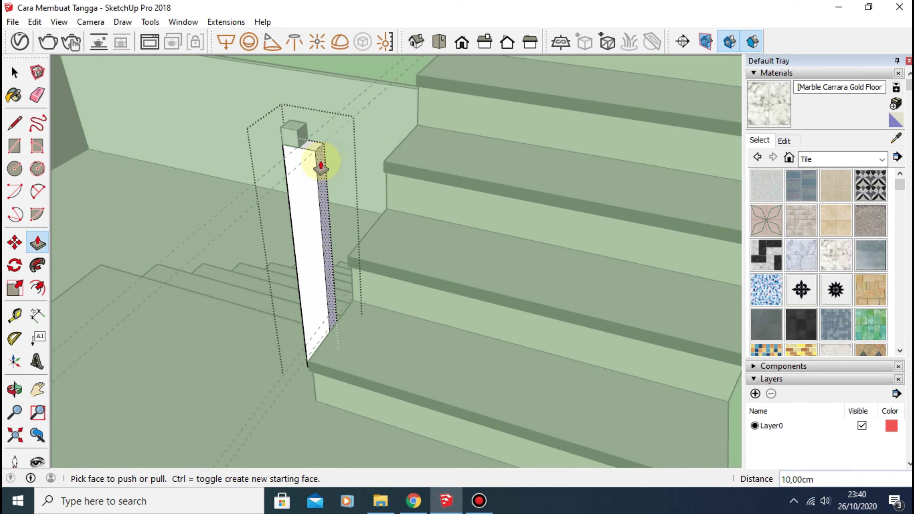
pyautogui.moveTo(321, 168); pyautogui.dragTo(302, 140)
pyautogui.press('space')
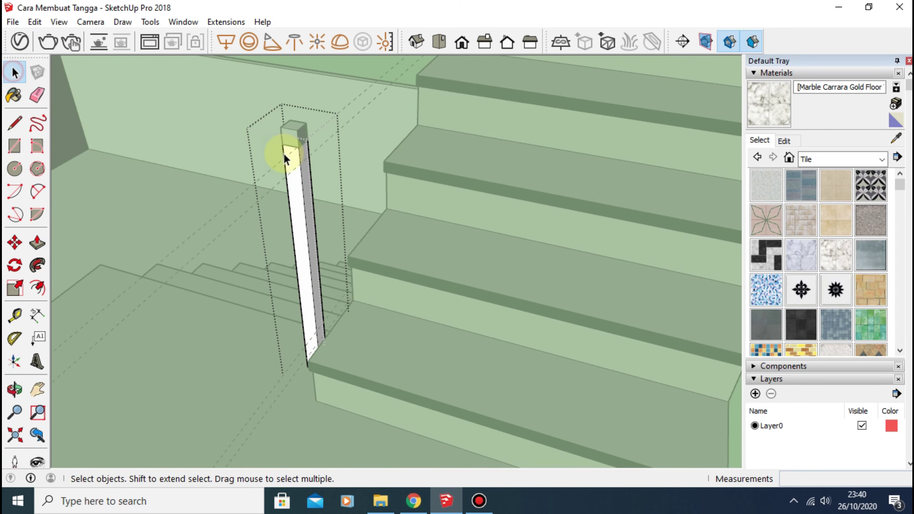
pyautogui.scroll(-10, 286, 158)
pyautogui.moveTo(275, 180)
pyautogui.mouseDown(button='middle')
pyautogui.moveTo(401, 190)
pyautogui.moveTo(633, 179)
pyautogui.moveTo(584, 250)
pyautogui.moveTo(373, 231)
pyautogui.mouseUp(button='middle')
pyautogui.scroll(3, 298, 292)
pyautogui.scroll(3, 346, 282)
# - Draw the sloped handrail face between the lower and upper post tops
pyautogui.scroll(3, 350, 286)
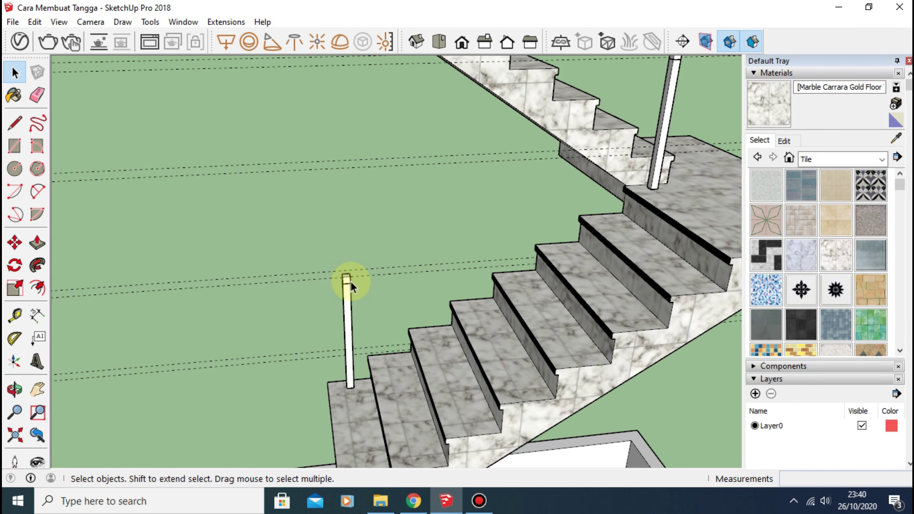
pyautogui.press('l')
pyautogui.click(350, 282)
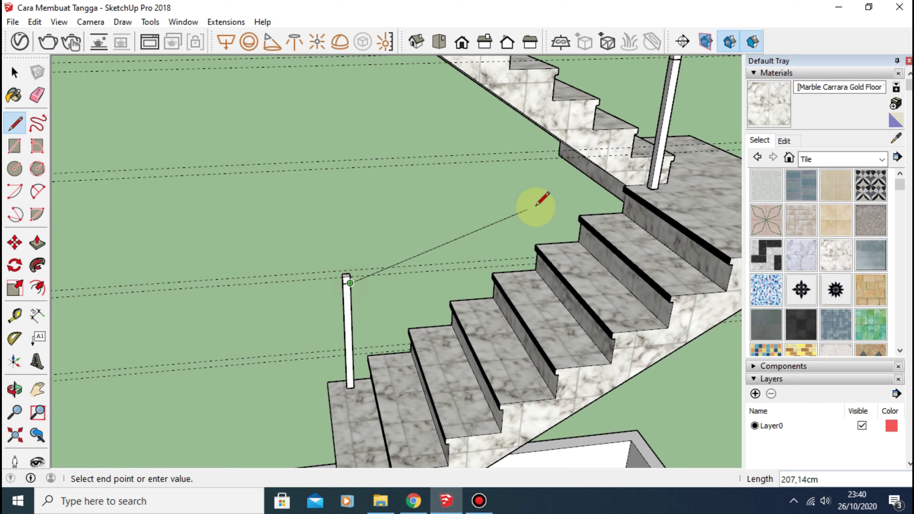
pyautogui.keyDown('shift'); pyautogui.moveTo(534, 206); pyautogui.dragTo(433, 275, button='middle'); pyautogui.keyUp('shift')
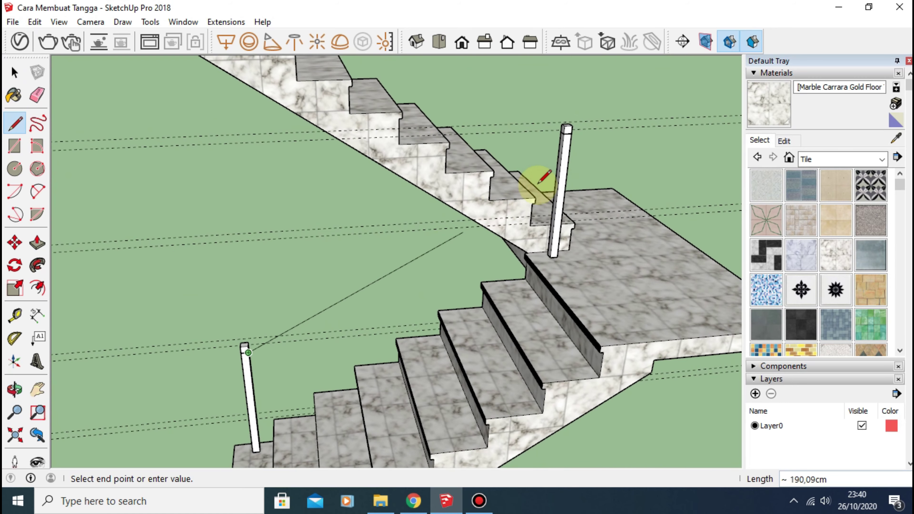
pyautogui.click(572, 128)
pyautogui.click(564, 125)
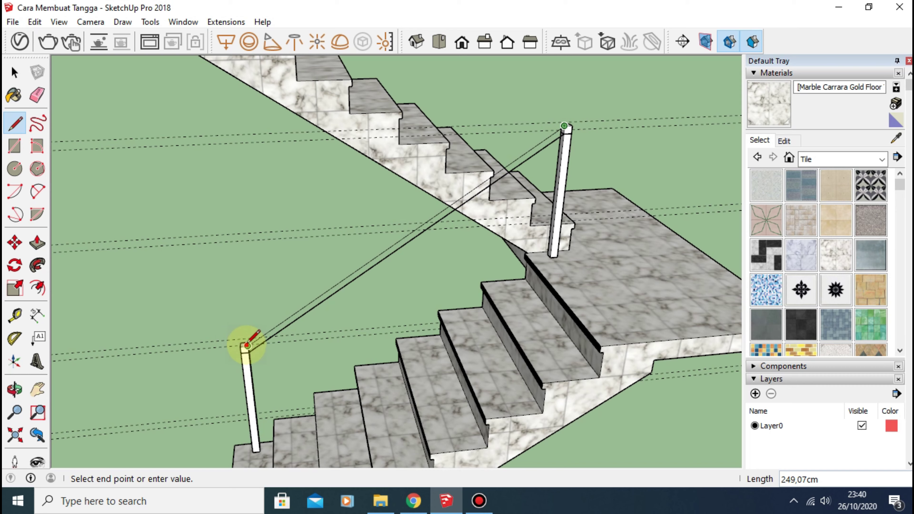
pyautogui.click(248, 344)
# - Give the handrail 5 cm thickness and extend its end 12 cm
pyautogui.press('p')
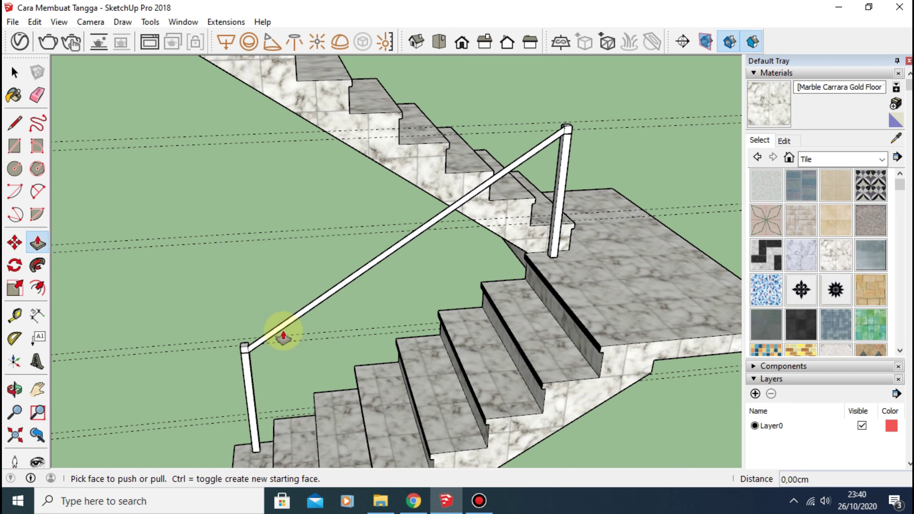
pyautogui.click(281, 333)
pyautogui.write('5')
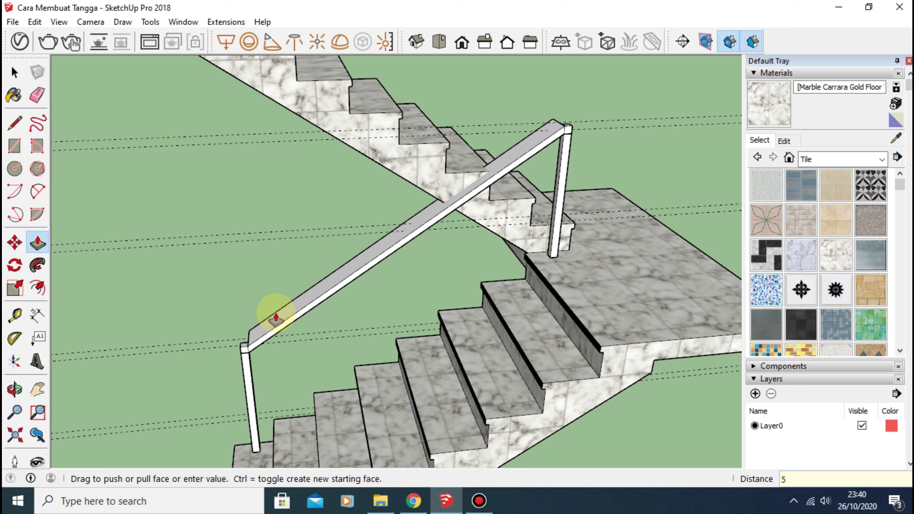
pyautogui.press('Return')
pyautogui.moveTo(265, 315)
pyautogui.mouseDown(button='middle')
pyautogui.moveTo(510, 260)
pyautogui.moveTo(424, 275)
pyautogui.mouseUp(button='middle')
pyautogui.scroll(3, 289, 379)
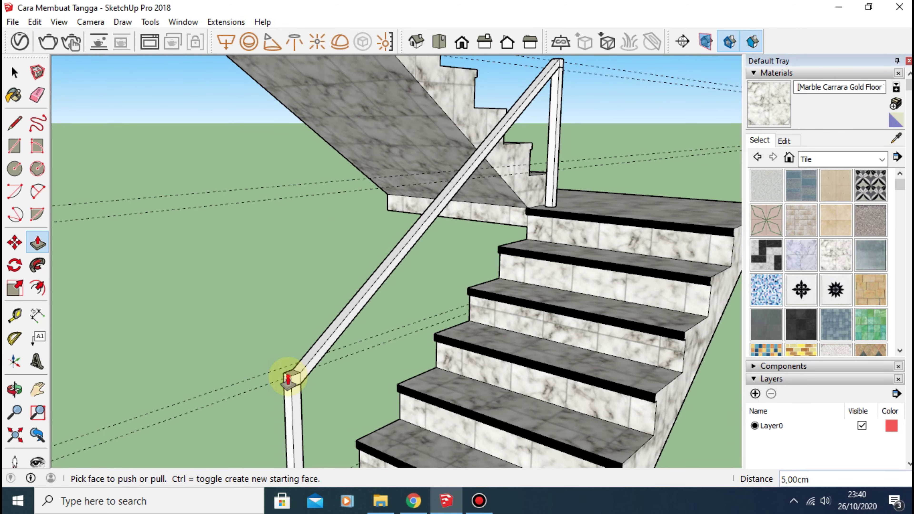
pyautogui.click(288, 379)
pyautogui.write('12')
pyautogui.press('Return')
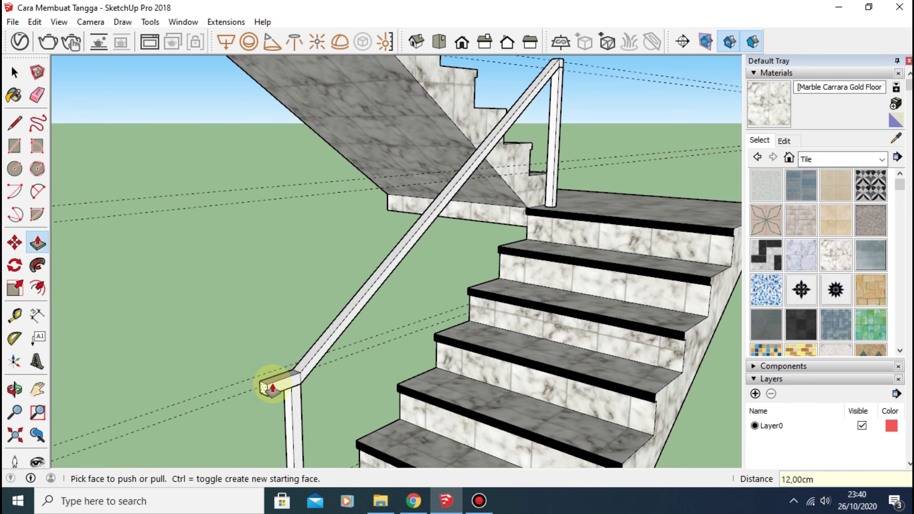
# - Extend the upper post top into a horizontal arm meeting the handrail
pyautogui.scroll(-5, 274, 381)
pyautogui.moveTo(438, 257)
pyautogui.mouseDown(button='middle')
pyautogui.moveTo(291, 312)
pyautogui.moveTo(353, 286)
pyautogui.moveTo(102, 302)
pyautogui.moveTo(238, 279)
pyautogui.moveTo(4, 135)
pyautogui.mouseUp(button='middle')
pyautogui.scroll(3, 354, 286)
pyautogui.scroll(2, 326, 276)
pyautogui.click(267, 266)
pyautogui.click(274, 284)
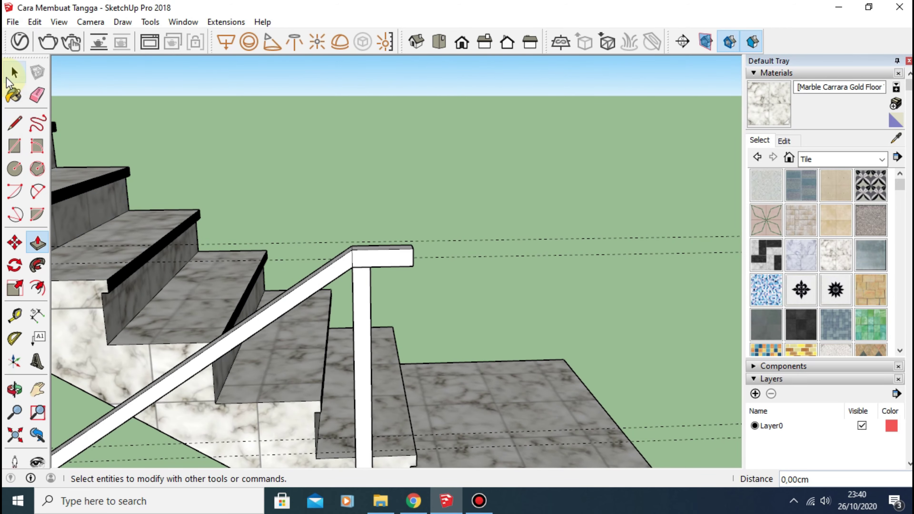
pyautogui.click(14, 72)
pyautogui.moveTo(395, 330)
pyautogui.mouseDown(button='middle')
pyautogui.moveTo(410, 368)
pyautogui.moveTo(464, 234)
pyautogui.moveTo(256, 362)
pyautogui.mouseUp(button='middle')
pyautogui.press('l')
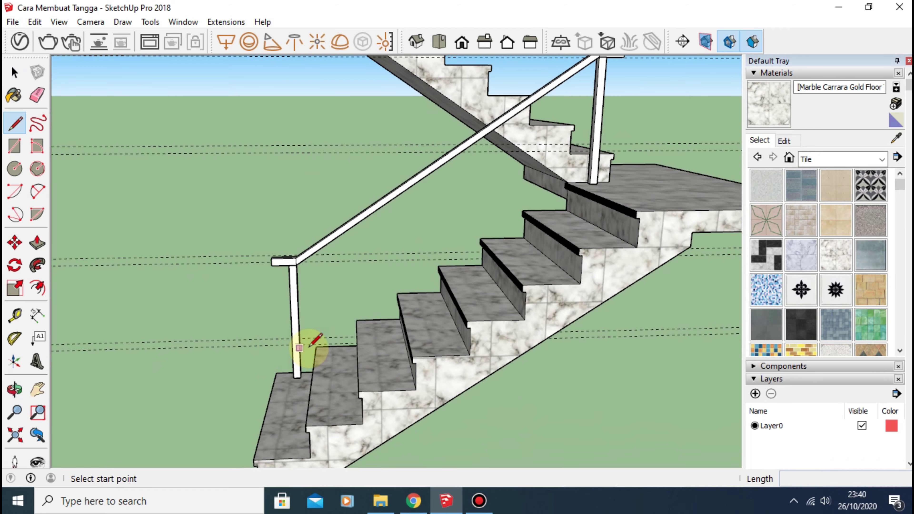
pyautogui.scroll(2, 301, 344)
pyautogui.scroll(2, 303, 342)
# - Move the post at the top of the lower flight 10 cm along the green axis
pyautogui.moveTo(303, 342)
pyautogui.mouseDown(button='middle')
pyautogui.moveTo(230, 355)
pyautogui.moveTo(94, 358)
pyautogui.moveTo(153, 430)
pyautogui.moveTo(667, 361)
pyautogui.moveTo(563, 369)
pyautogui.mouseUp(button='middle')
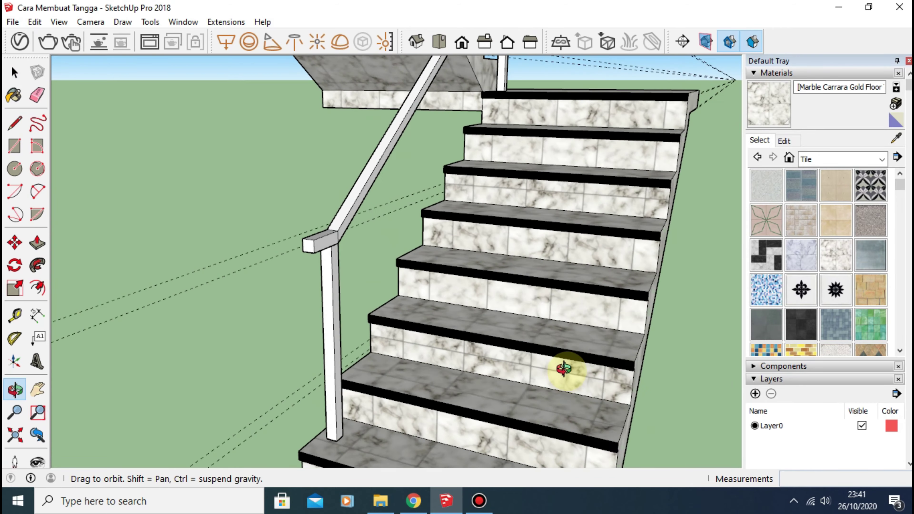
pyautogui.click(14, 72)
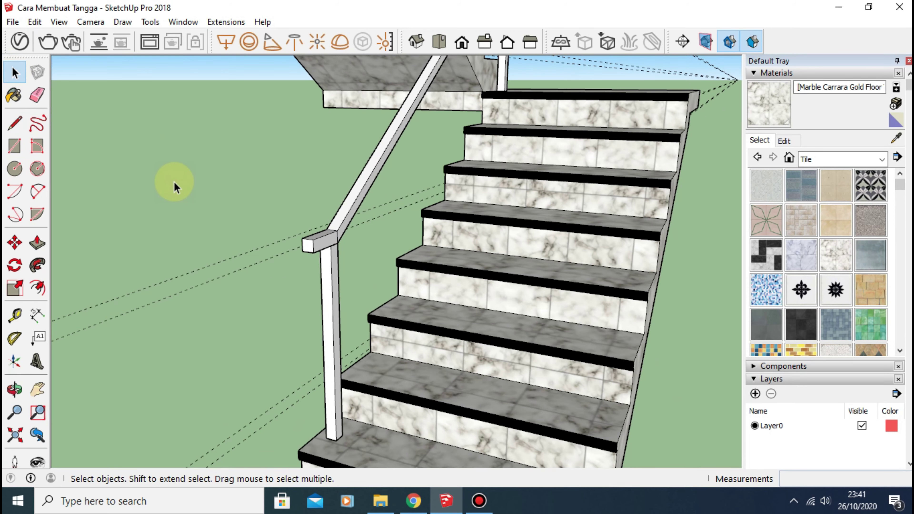
pyautogui.scroll(-1, 318, 258)
pyautogui.scroll(-2, 318, 258)
pyautogui.moveTo(223, 236); pyautogui.dragTo(184, 422)
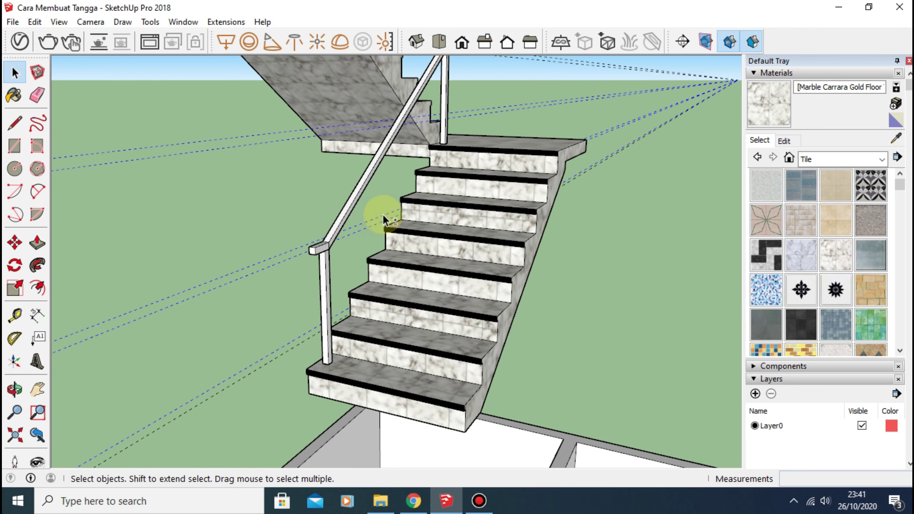
pyautogui.moveTo(381, 216); pyautogui.dragTo(255, 327, button='middle')
pyautogui.scroll(1, 318, 285)
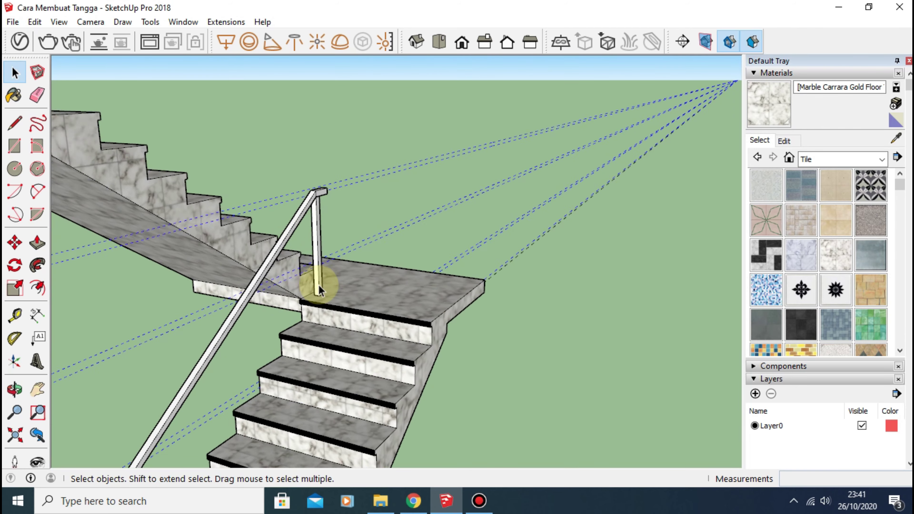
pyautogui.scroll(1, 313, 263)
pyautogui.scroll(3, 309, 258)
pyautogui.scroll(2, 307, 277)
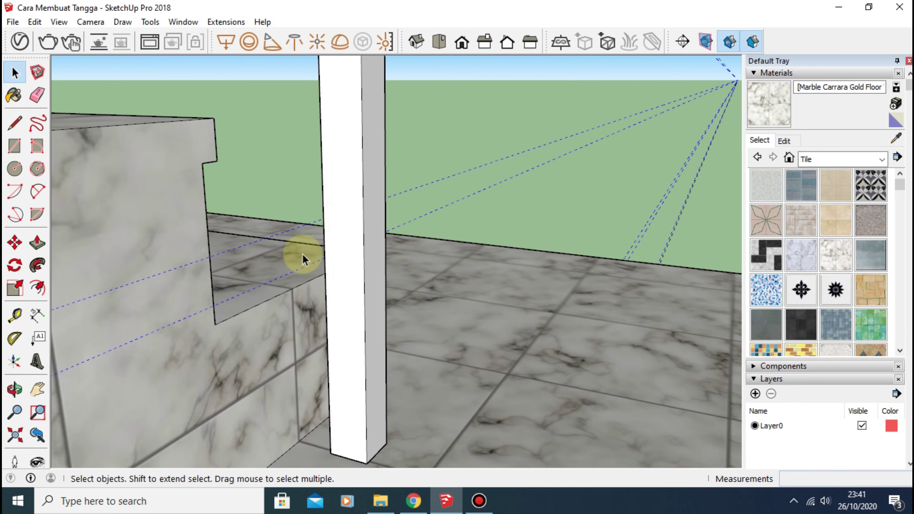
pyautogui.press('m')
pyautogui.click(315, 262)
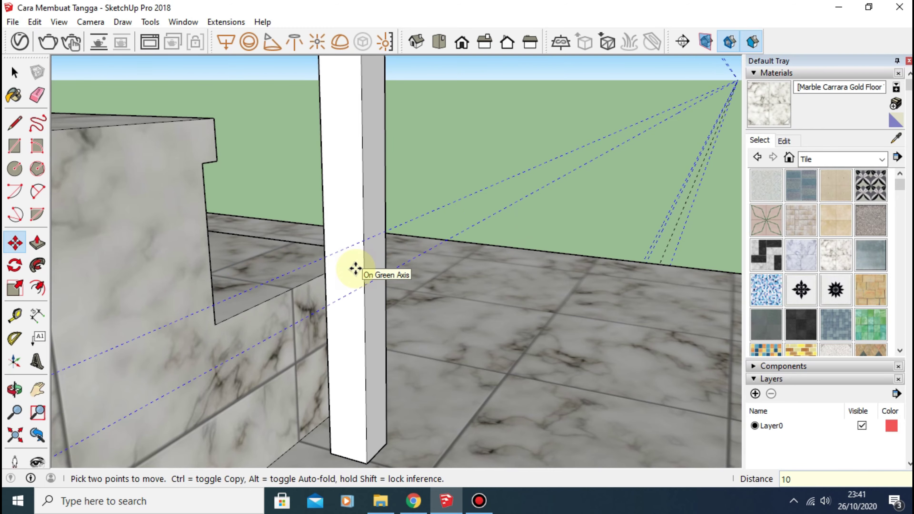
pyautogui.moveTo(355, 268)
pyautogui.mouseDown(button='middle')
pyautogui.moveTo(387, 281)
pyautogui.moveTo(255, 239)
pyautogui.mouseUp(button='middle')
# - Start a new rail line at the post and reframe the lower flight
pyautogui.click(15, 72)
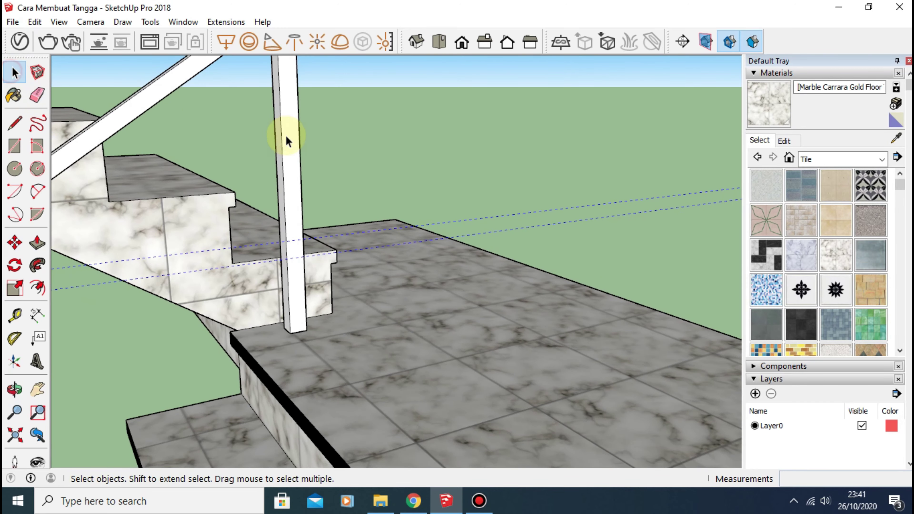
pyautogui.scroll(-3, 326, 265)
pyautogui.scroll(-3, 327, 316)
pyautogui.scroll(-1, 333, 292)
pyautogui.scroll(2, 379, 177)
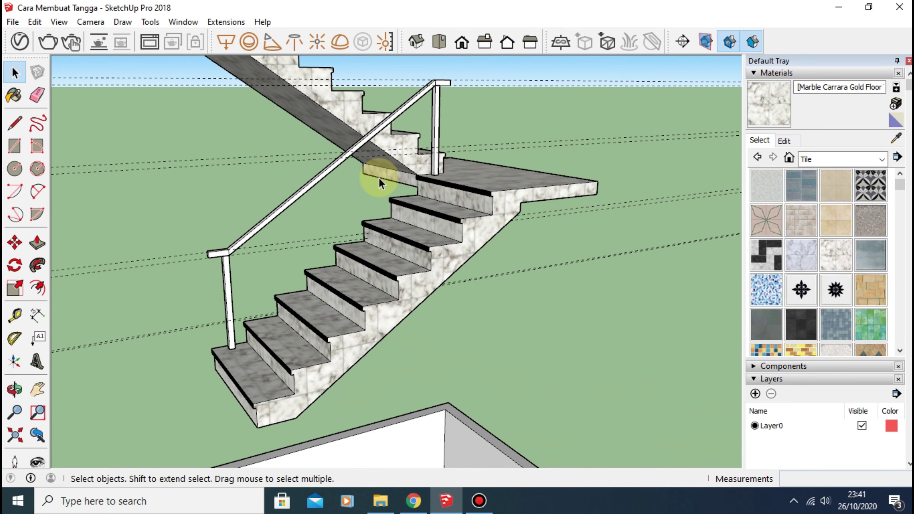
pyautogui.scroll(1, 231, 320)
pyautogui.scroll(1, 229, 317)
pyautogui.scroll(4, 225, 320)
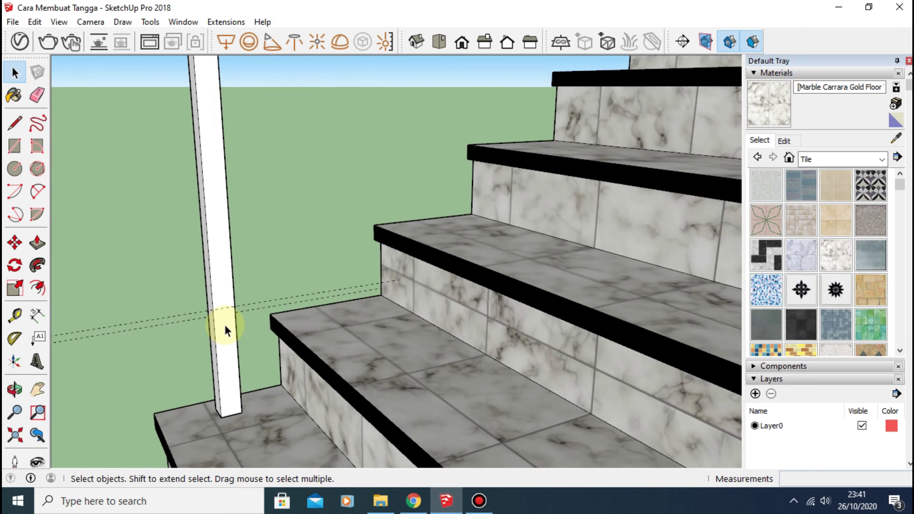
pyautogui.scroll(2, 225, 321)
pyautogui.press('l')
pyautogui.click(287, 321)
pyautogui.scroll(-3, 489, 316)
pyautogui.scroll(-3, 561, 327)
pyautogui.moveTo(561, 326); pyautogui.dragTo(435, 408, button='middle')
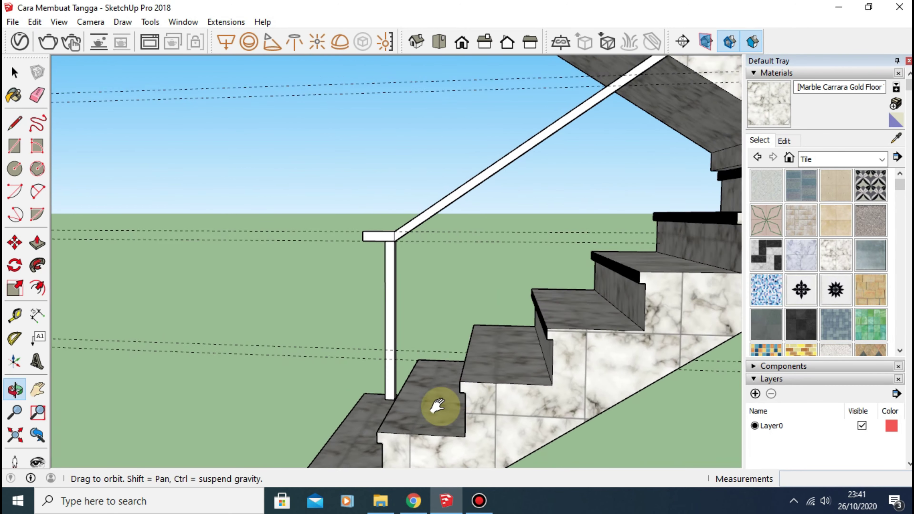
pyautogui.scroll(3, 578, 237)
# - Outline the lower rail between the two posts and extrude it 5 cm
pyautogui.click(596, 184)
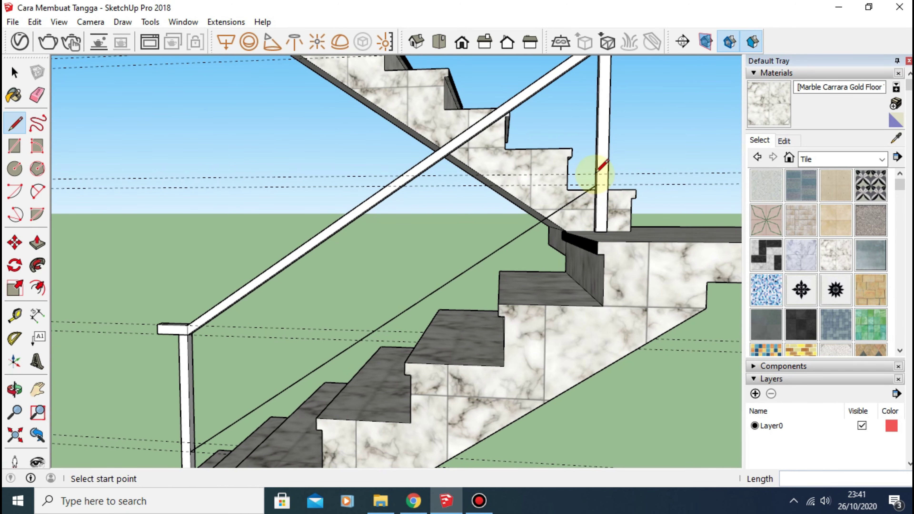
pyautogui.click(596, 174)
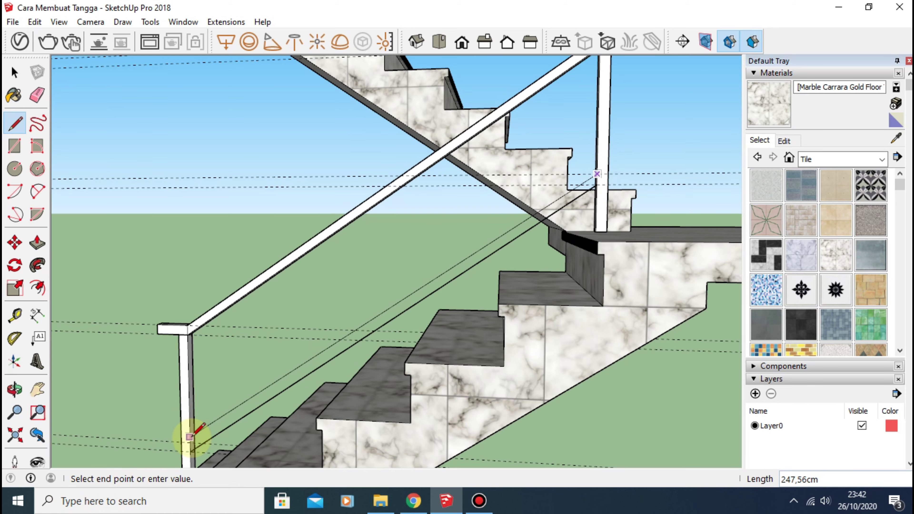
pyautogui.moveTo(188, 442)
pyautogui.mouseDown(button='middle')
pyautogui.moveTo(220, 381)
pyautogui.moveTo(226, 388)
pyautogui.mouseUp(button='middle')
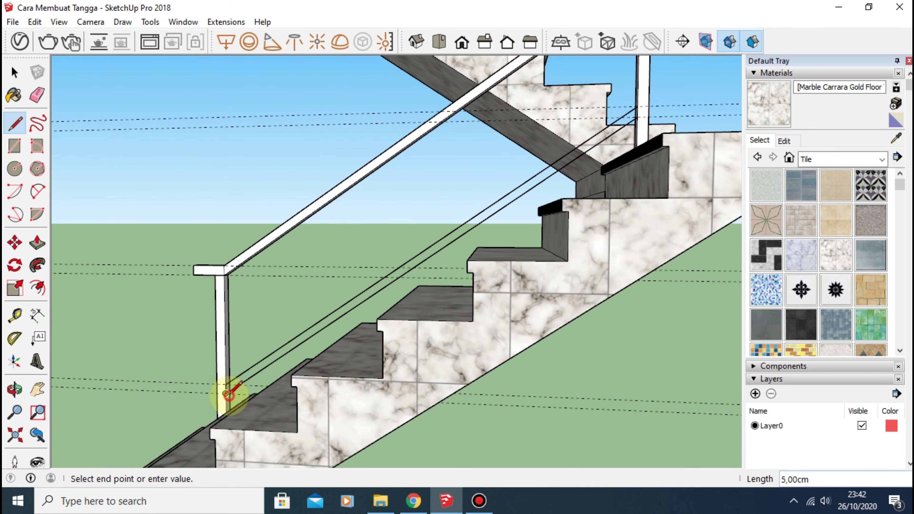
pyautogui.click(229, 394)
pyautogui.moveTo(419, 327); pyautogui.dragTo(316, 428, button='middle')
pyautogui.click(564, 169)
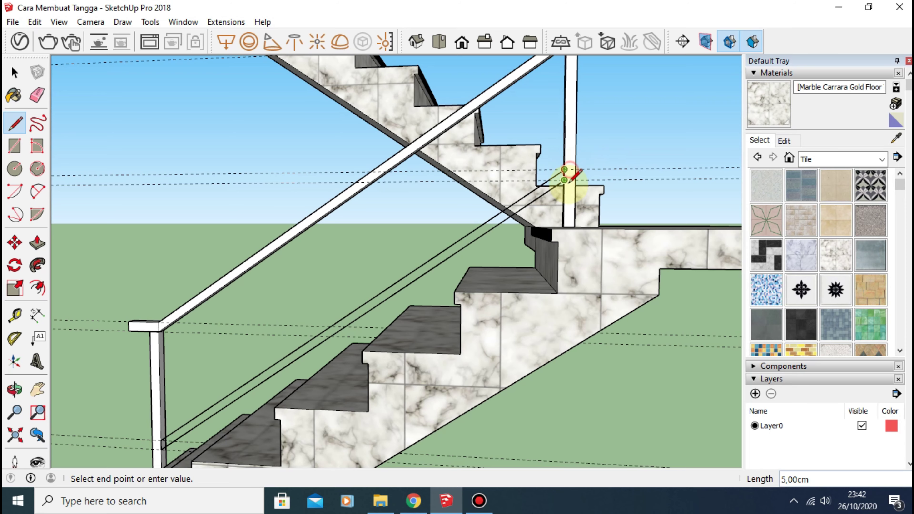
pyautogui.moveTo(402, 321); pyautogui.dragTo(483, 304, button='middle')
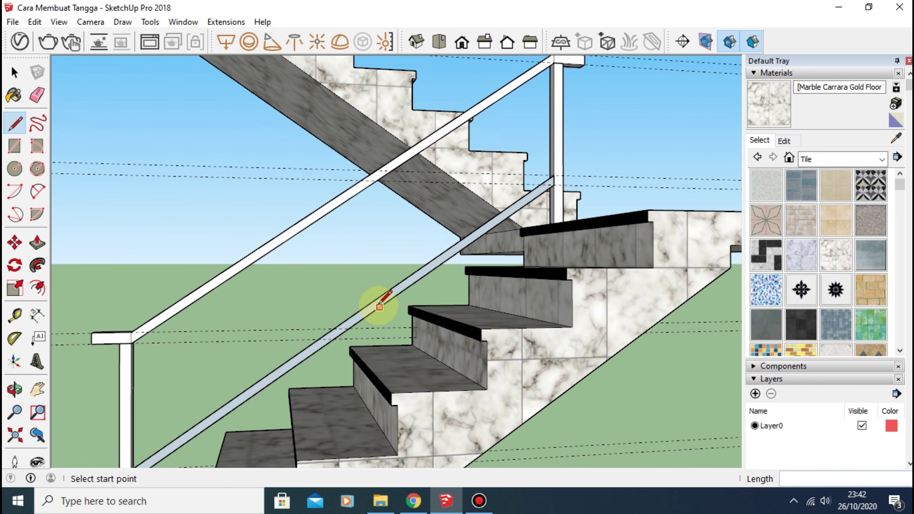
pyautogui.press('p')
pyautogui.click(346, 325)
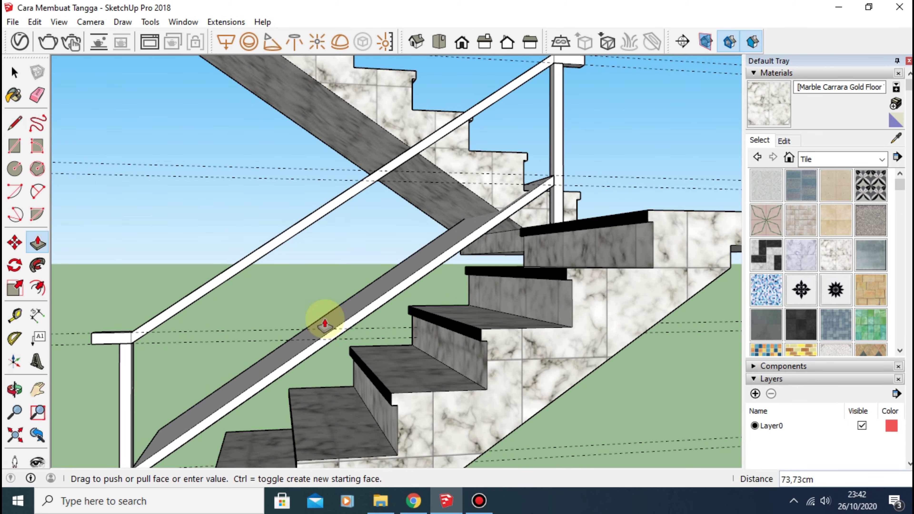
pyautogui.write('5')
pyautogui.write('o')
pyautogui.moveTo(325, 326)
pyautogui.mouseDown()
pyautogui.moveTo(696, 342)
pyautogui.moveTo(285, 320)
pyautogui.mouseUp()
# - Finish the 5 cm rail and measure along it from the bottom post
pyautogui.press('p')
pyautogui.click(14, 72)
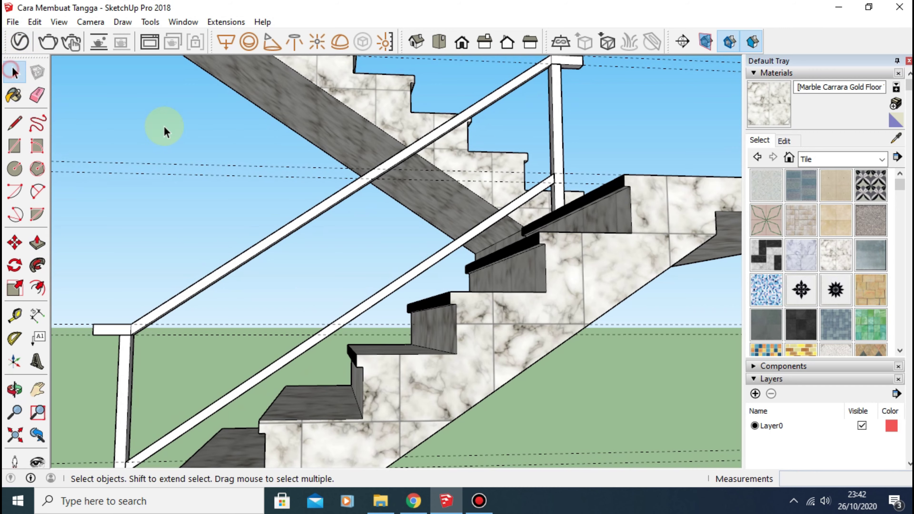
pyautogui.moveTo(300, 246); pyautogui.dragTo(304, 258, button='middle')
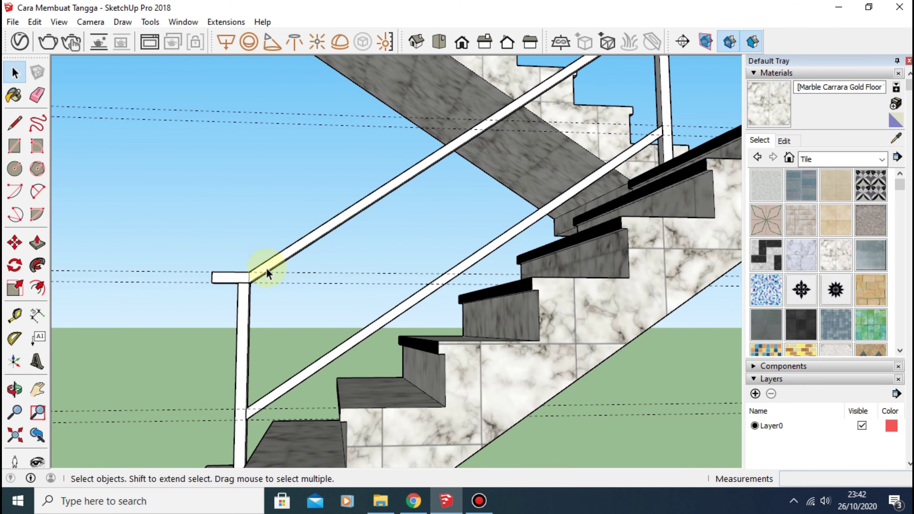
pyautogui.click(14, 315)
pyautogui.click(254, 336)
pyautogui.scroll(2, 254, 334)
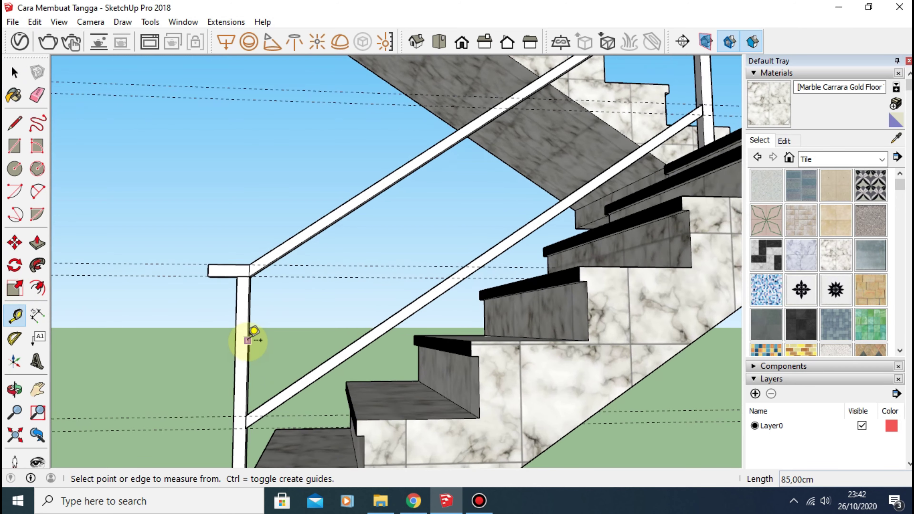
pyautogui.scroll(2, 254, 327)
pyautogui.click(284, 321)
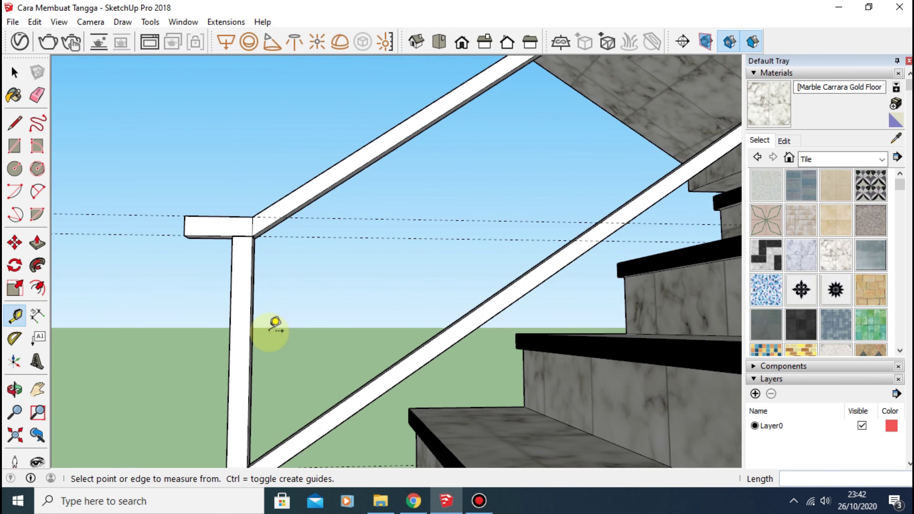
# - Place a guide 10 cm from the post edge and another 5 cm beyond
pyautogui.moveTo(271, 320); pyautogui.dragTo(244, 316, button='middle')
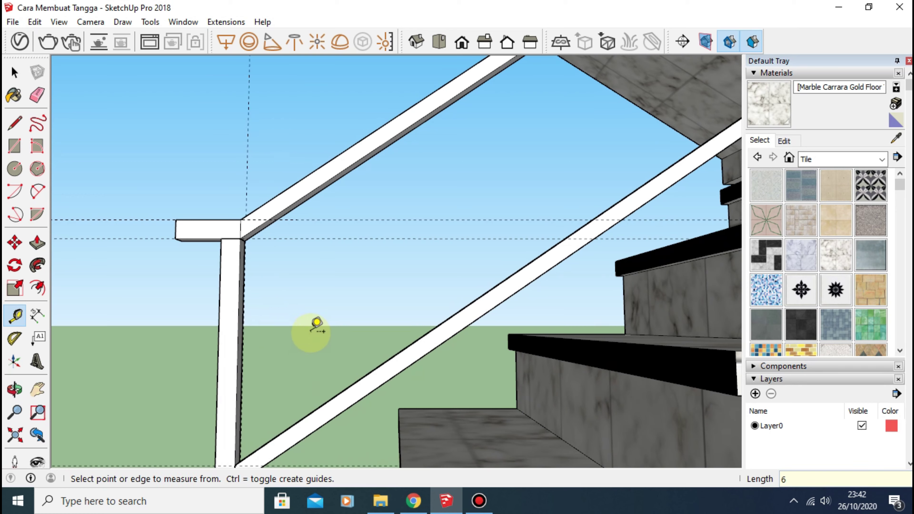
pyautogui.moveTo(231, 314); pyautogui.dragTo(251, 313, button='middle')
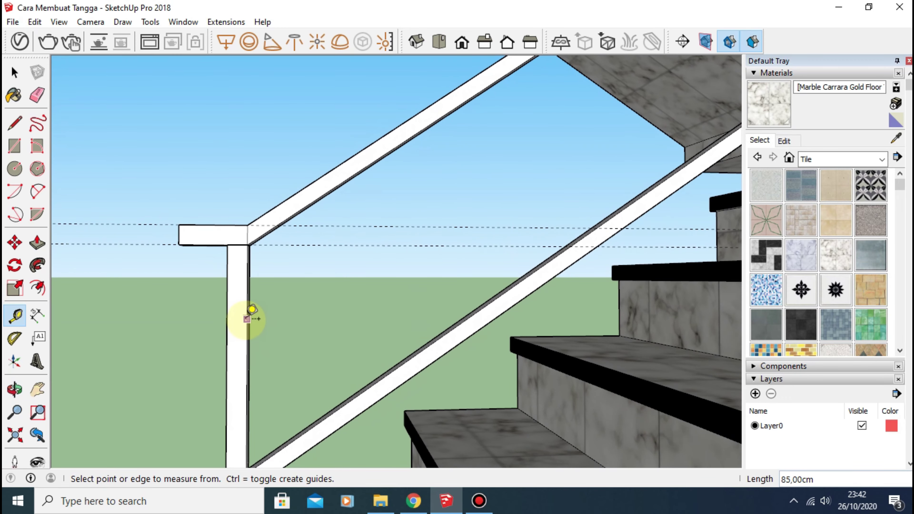
pyautogui.click(246, 325)
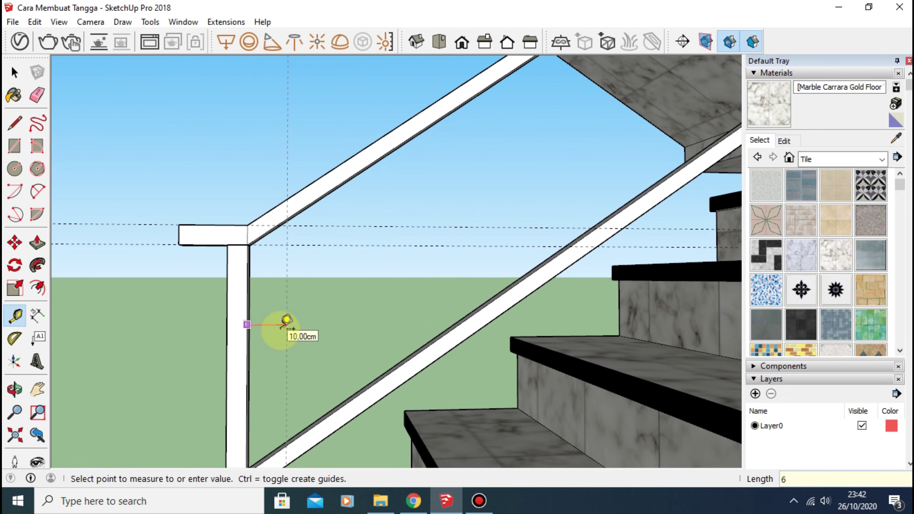
pyautogui.moveTo(286, 319)
pyautogui.mouseDown(button='middle')
pyautogui.moveTo(292, 362)
pyautogui.moveTo(228, 375)
pyautogui.moveTo(253, 348)
pyautogui.mouseUp(button='middle')
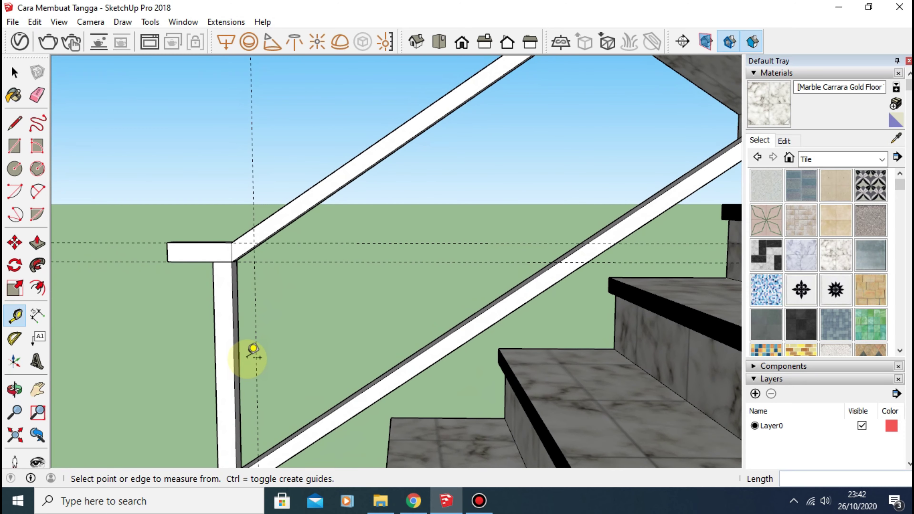
pyautogui.press('l')
pyautogui.click(255, 330)
pyautogui.write('5')
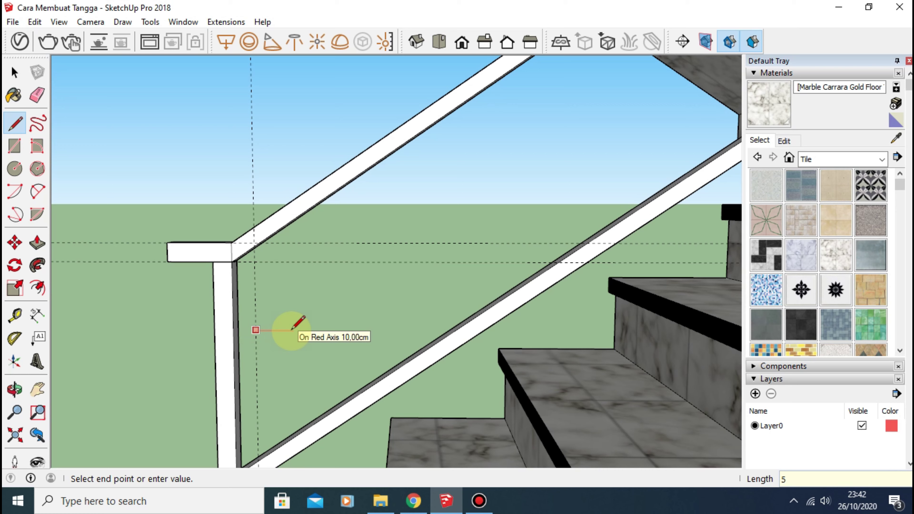
pyautogui.press('Escape')
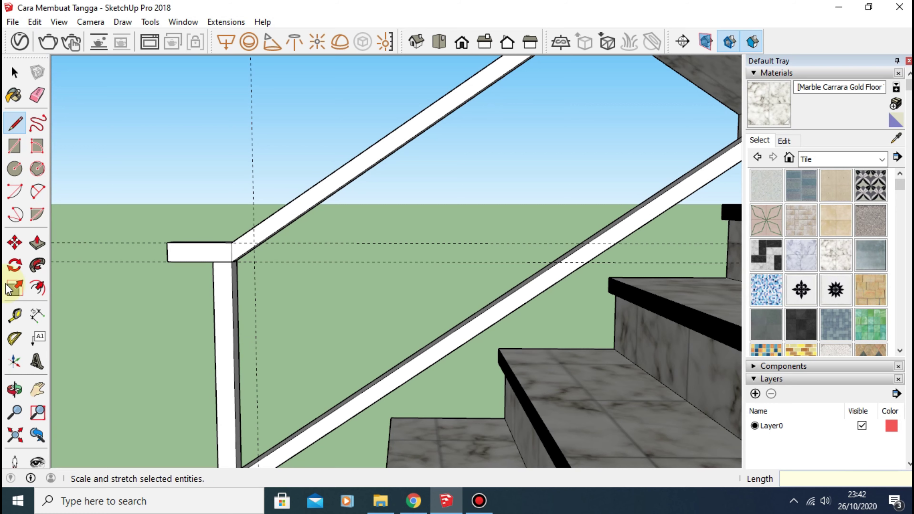
pyautogui.click(16, 316)
pyautogui.click(255, 308)
pyautogui.write('5')
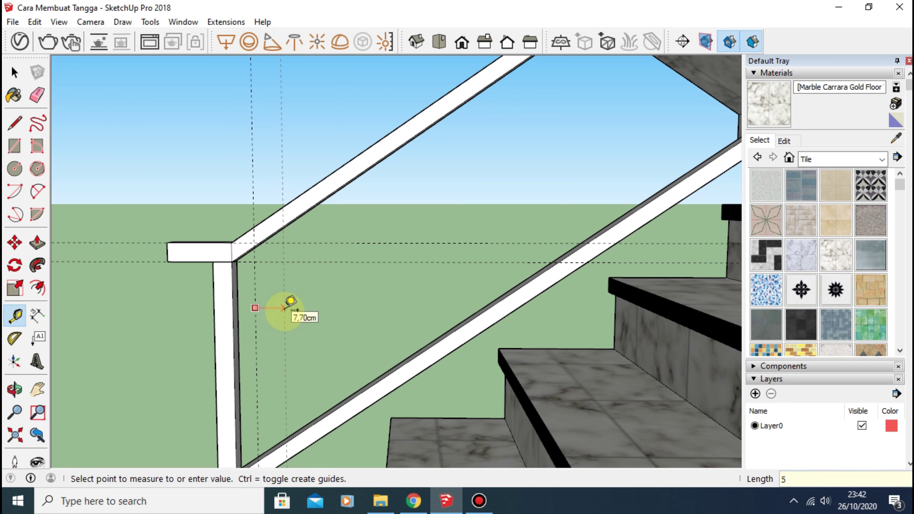
pyautogui.press('Return')
# - Draw the baluster outline between the two rails along the guides
pyautogui.press('l')
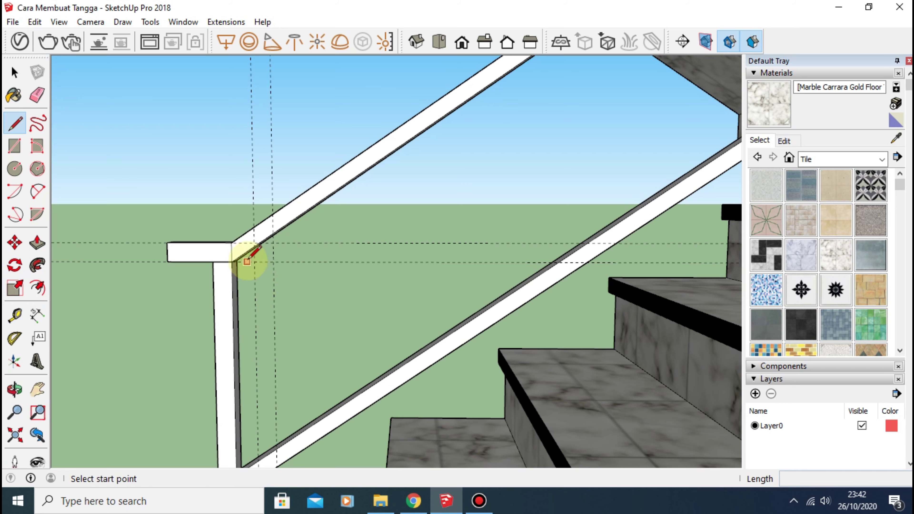
pyautogui.click(253, 246)
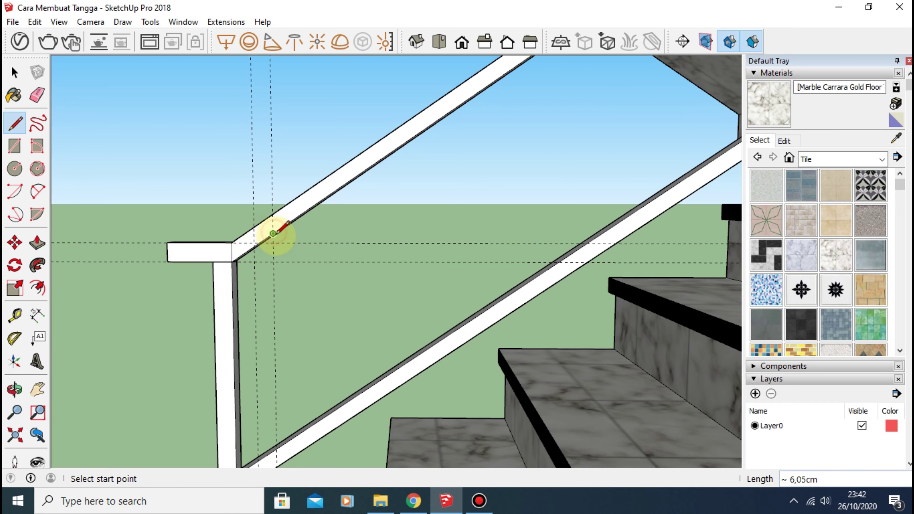
pyautogui.click(273, 233)
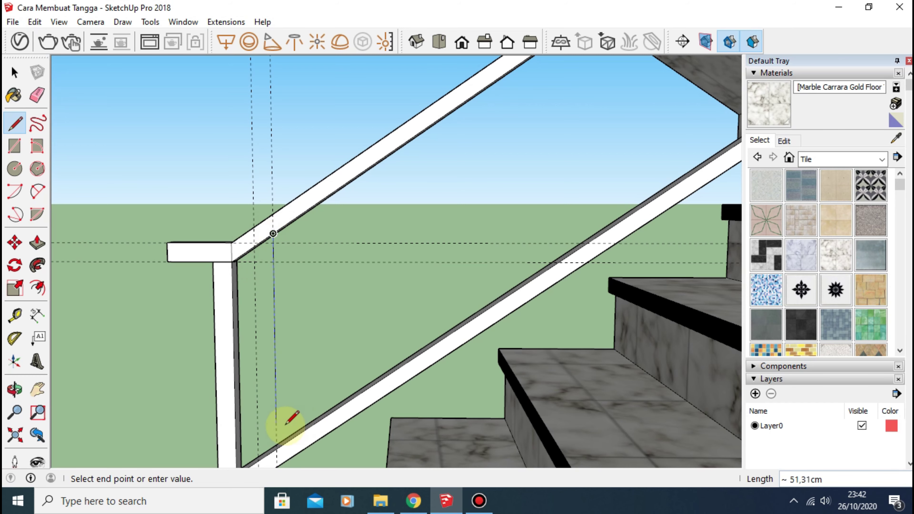
pyautogui.click(276, 448)
pyautogui.keyDown('shift'); pyautogui.moveTo(276, 449); pyautogui.dragTo(297, 403, button='middle'); pyautogui.keyUp('shift')
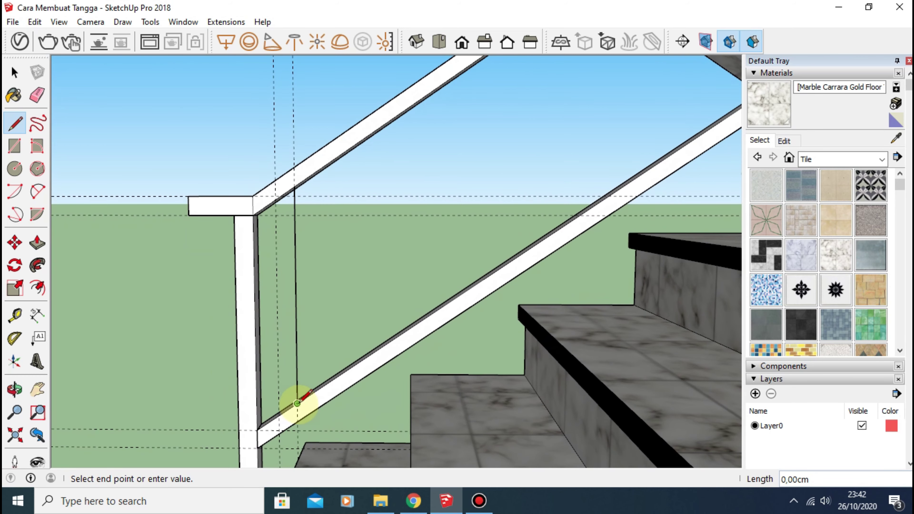
pyautogui.click(278, 415)
pyautogui.click(273, 201)
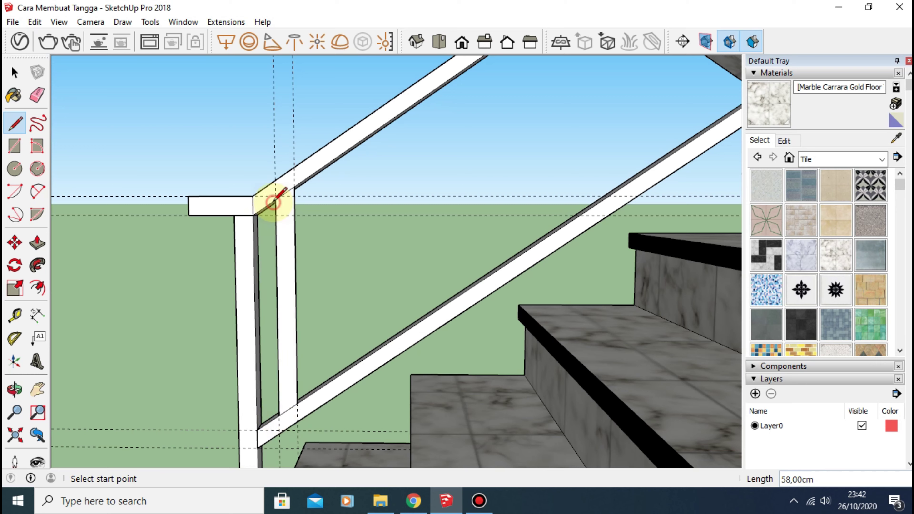
# - Group the baluster face and extrude it 5 cm thick
pyautogui.click(14, 72)
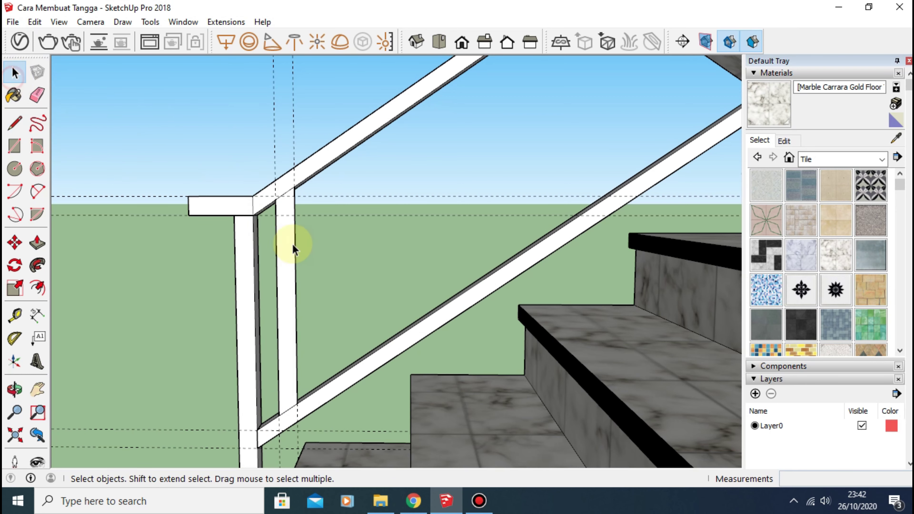
pyautogui.rightClick(284, 246)
pyautogui.click(349, 359)
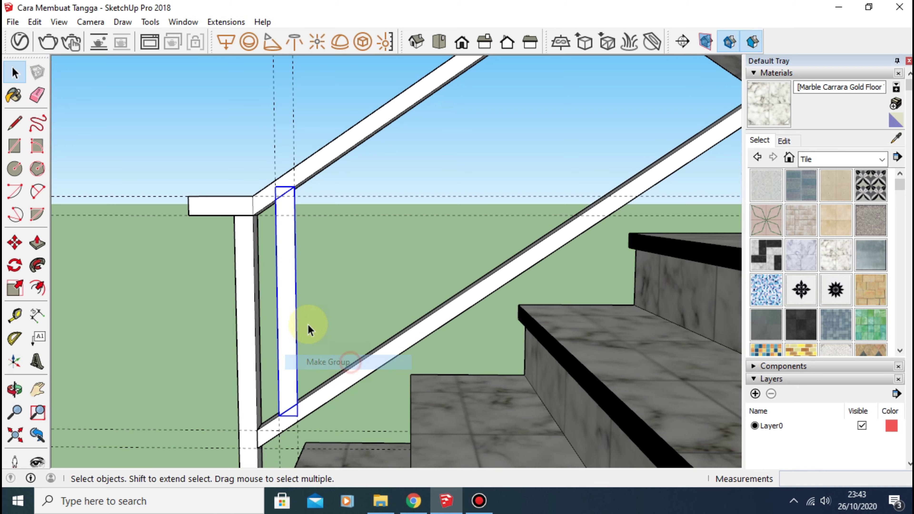
pyautogui.doubleClick(287, 308)
pyautogui.press('p')
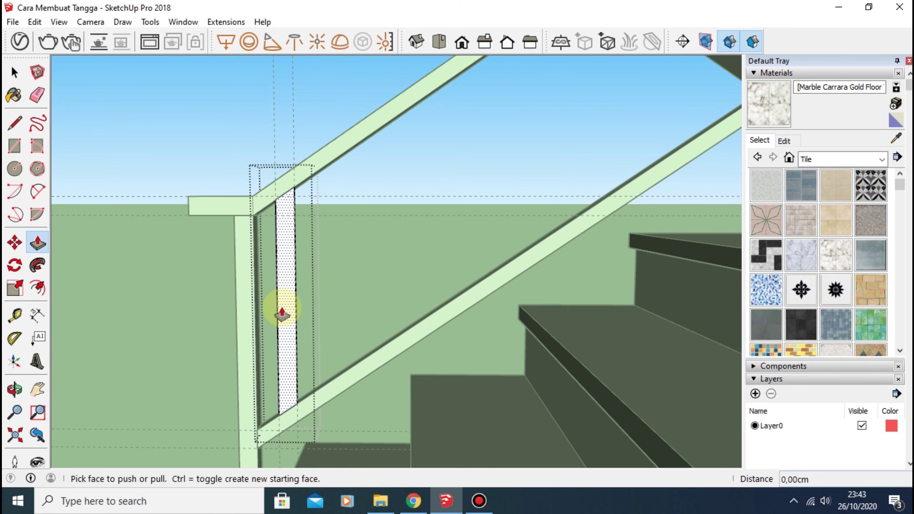
pyautogui.click(284, 307)
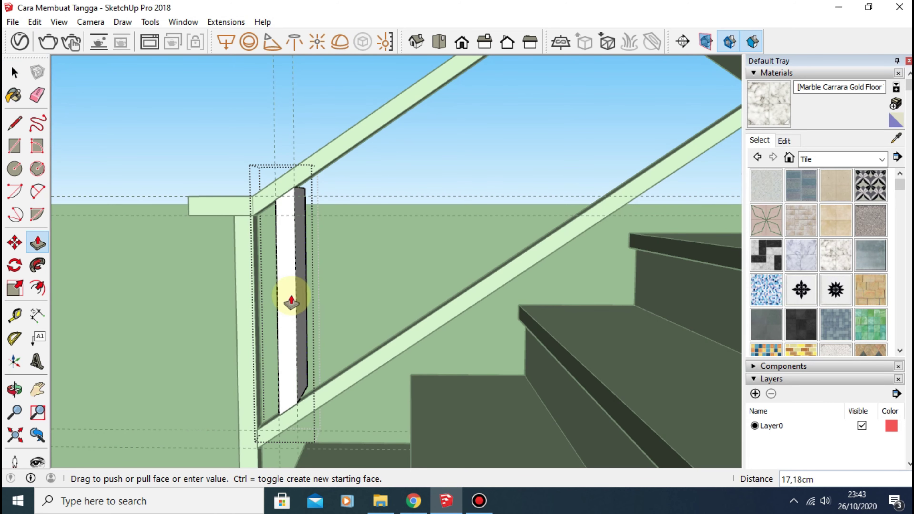
pyautogui.write('5')
pyautogui.press('Return')
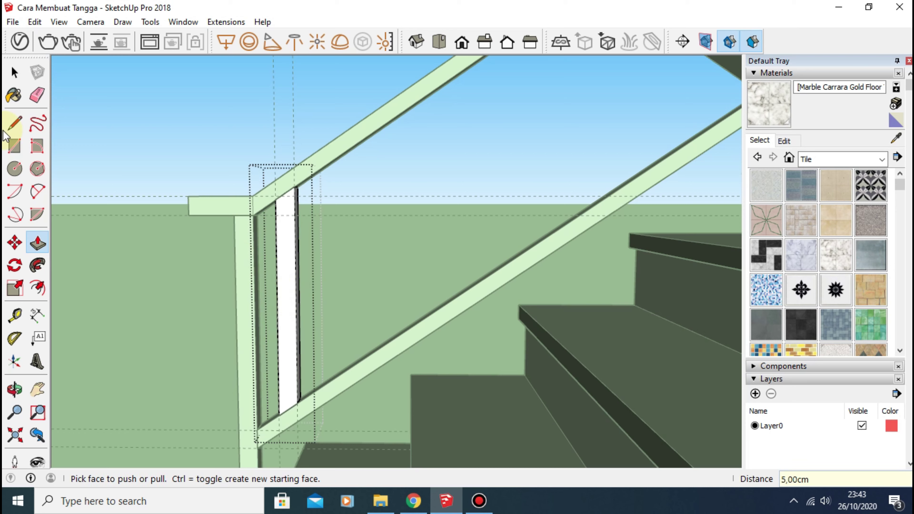
pyautogui.click(14, 72)
# - Paint the new baluster with the black swatch from the Colors library and exit its group
pyautogui.click(286, 253)
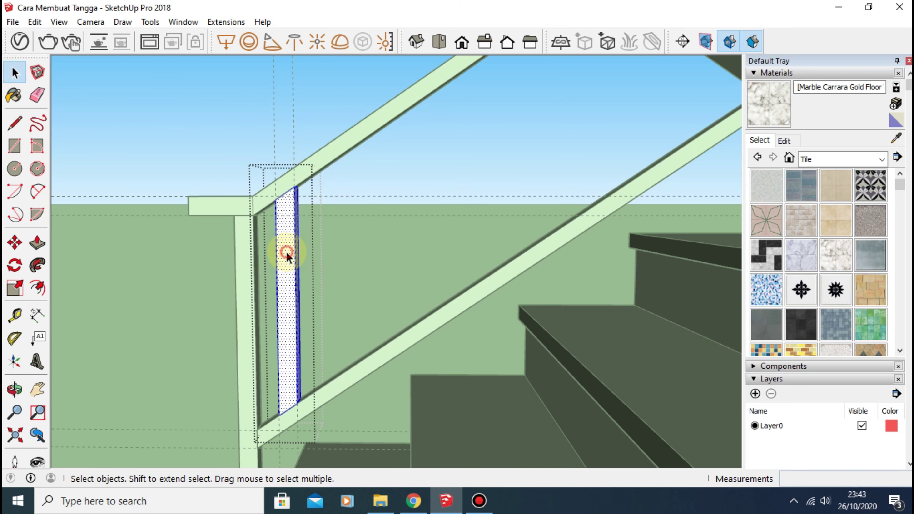
pyautogui.scroll(-5, 859, 207)
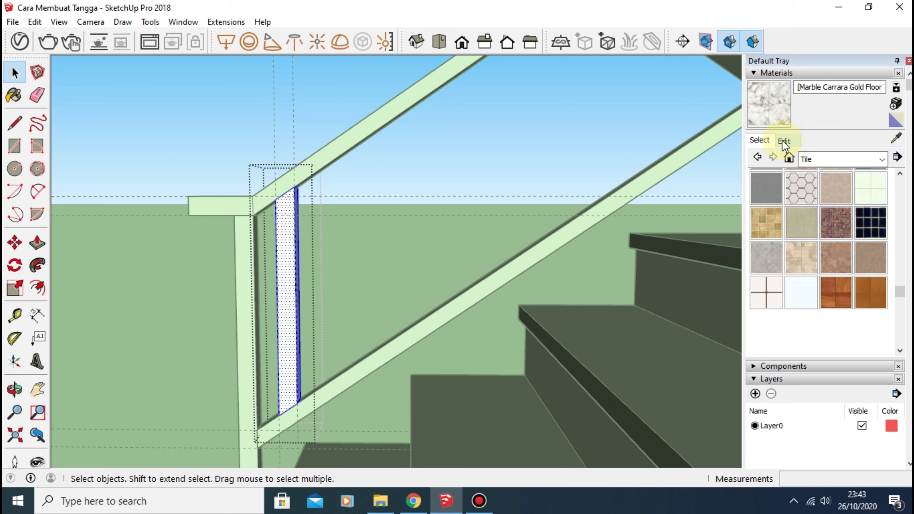
pyautogui.click(808, 161)
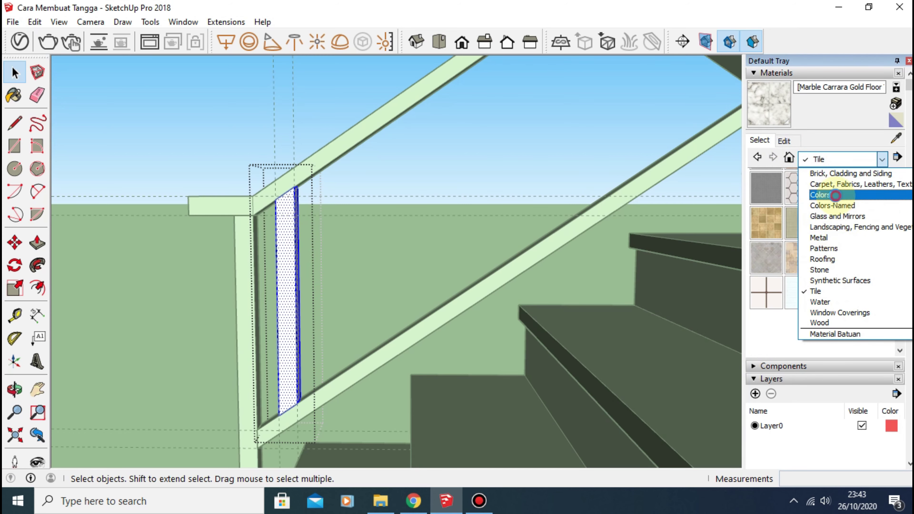
pyautogui.click(827, 194)
pyautogui.scroll(-3, 856, 252)
pyautogui.scroll(-10, 827, 266)
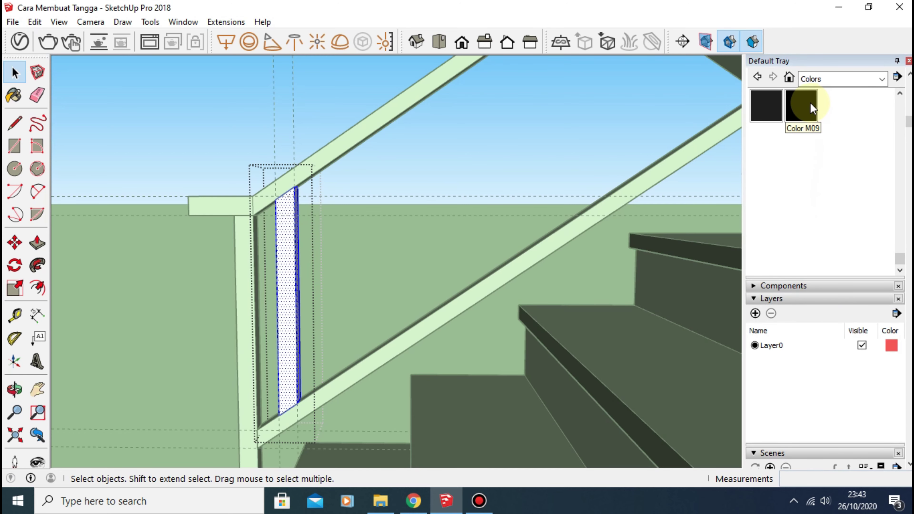
pyautogui.click(812, 108)
pyautogui.click(286, 252)
pyautogui.click(15, 73)
pyautogui.click(122, 92)
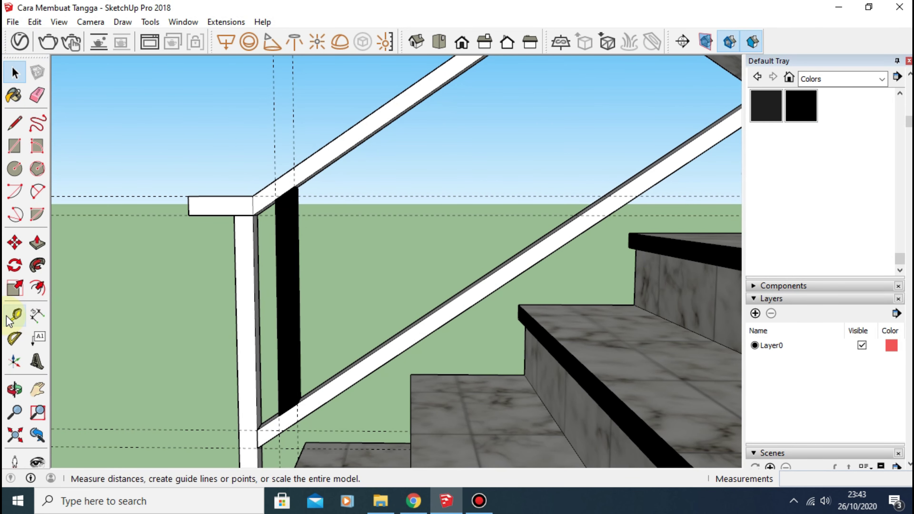
pyautogui.click(14, 315)
# - Place two Tape Measure guides offset from the baluster's edge along the rail
pyautogui.click(296, 276)
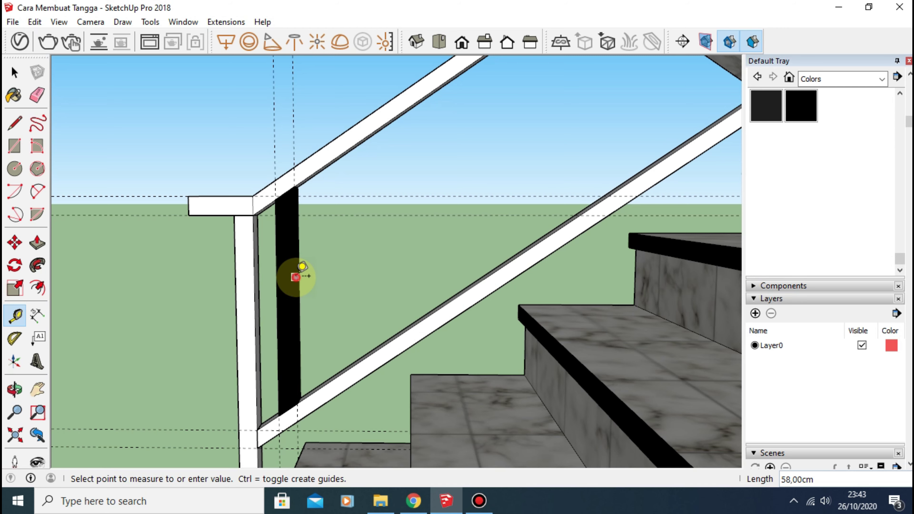
pyautogui.write('6')
pyautogui.press('Return')
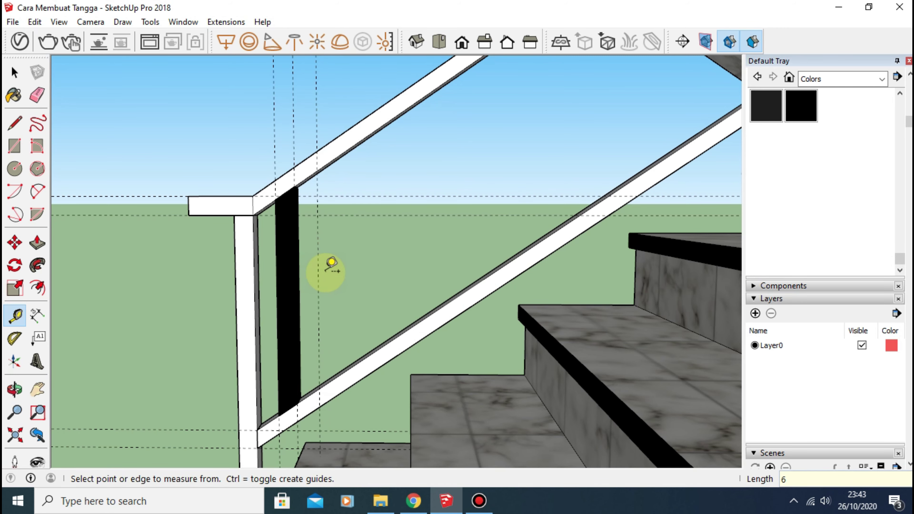
pyautogui.moveTo(322, 270); pyautogui.dragTo(384, 296, button='middle')
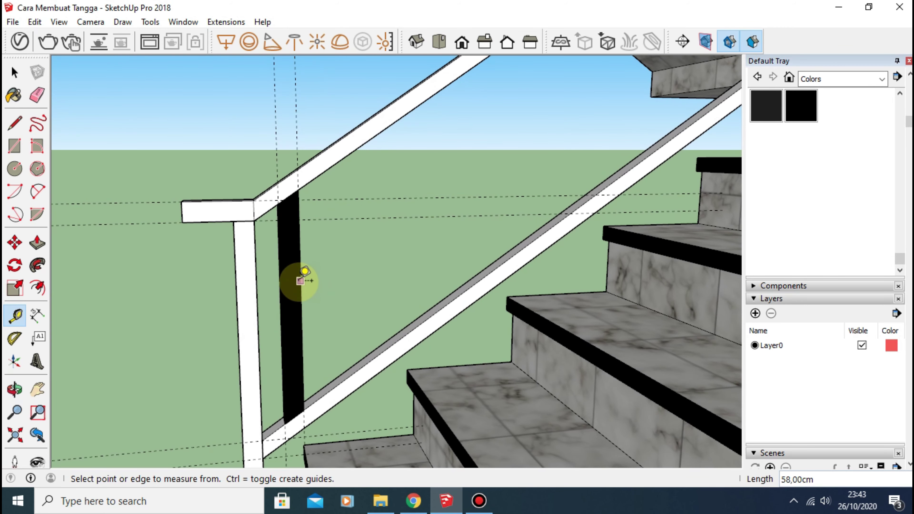
pyautogui.click(300, 280)
pyautogui.write('6')
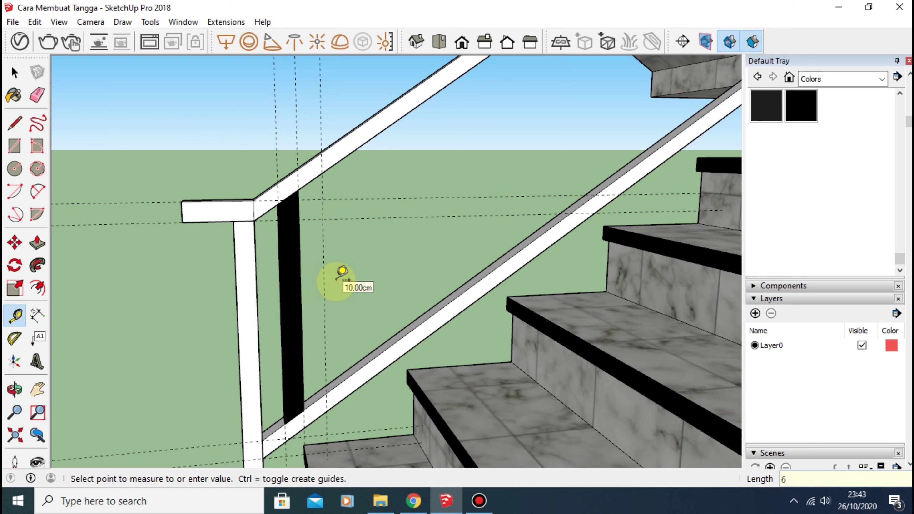
pyautogui.press('Return')
# - Copy the black baluster to the guide crossing and array it x17 along the handrail
pyautogui.click(14, 73)
pyautogui.click(293, 252)
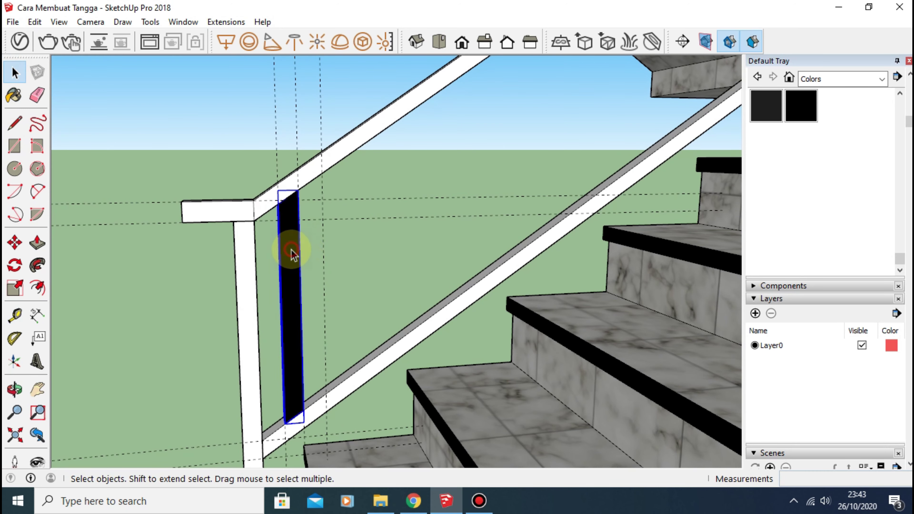
pyautogui.press('m')
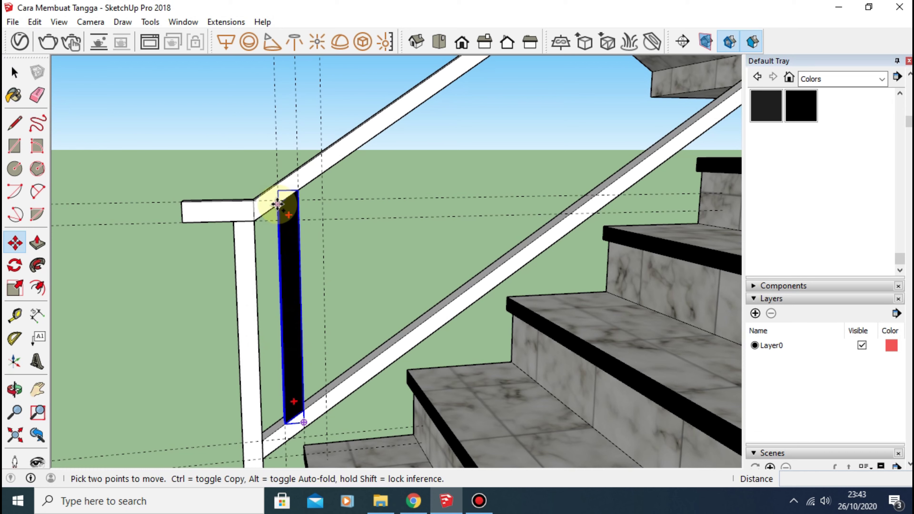
pyautogui.click(278, 204)
pyautogui.press('ctrl')
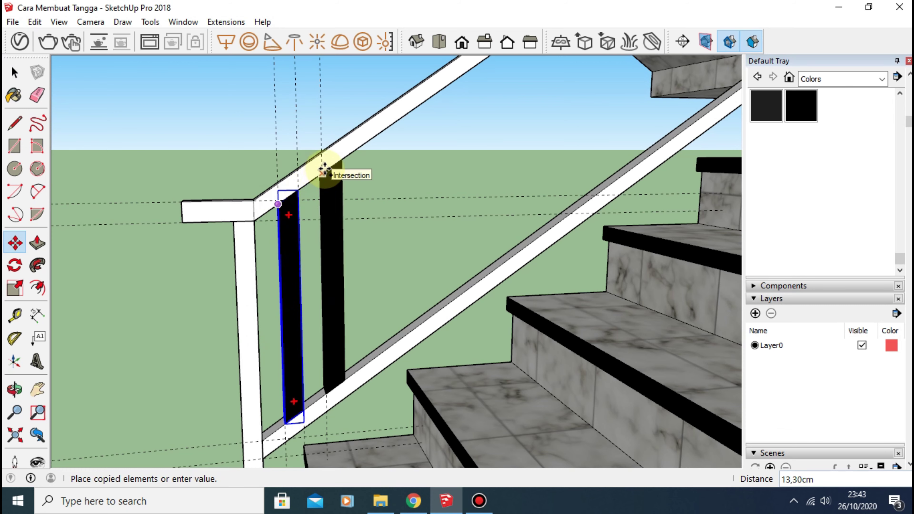
pyautogui.click(324, 169)
pyautogui.write('x17')
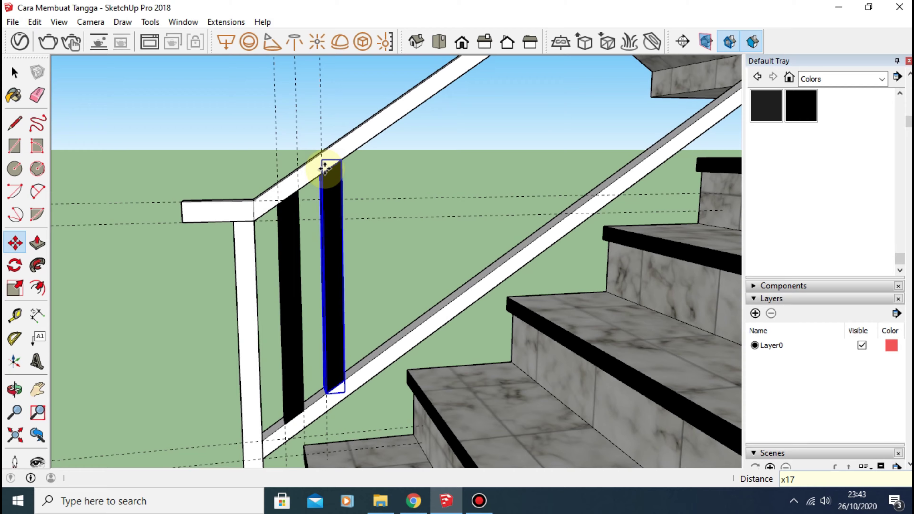
pyautogui.press('Return')
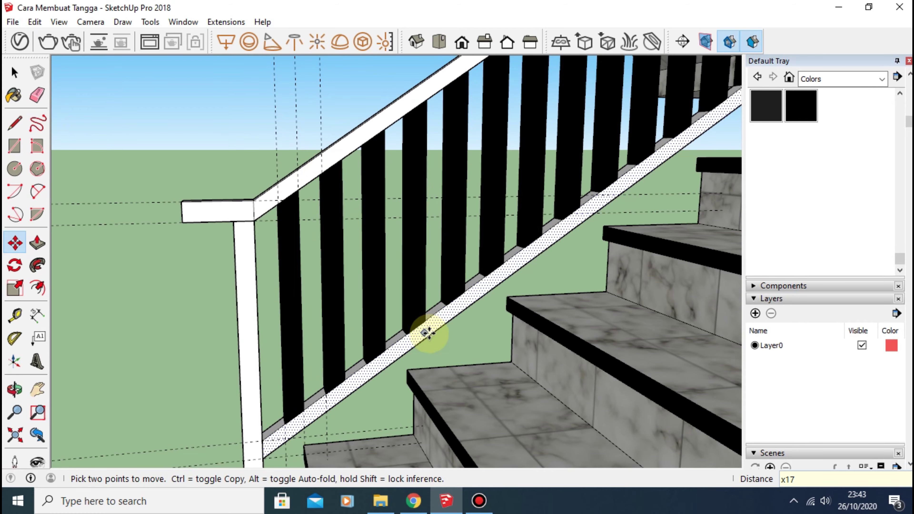
pyautogui.scroll(-3, 424, 331)
pyautogui.click(14, 73)
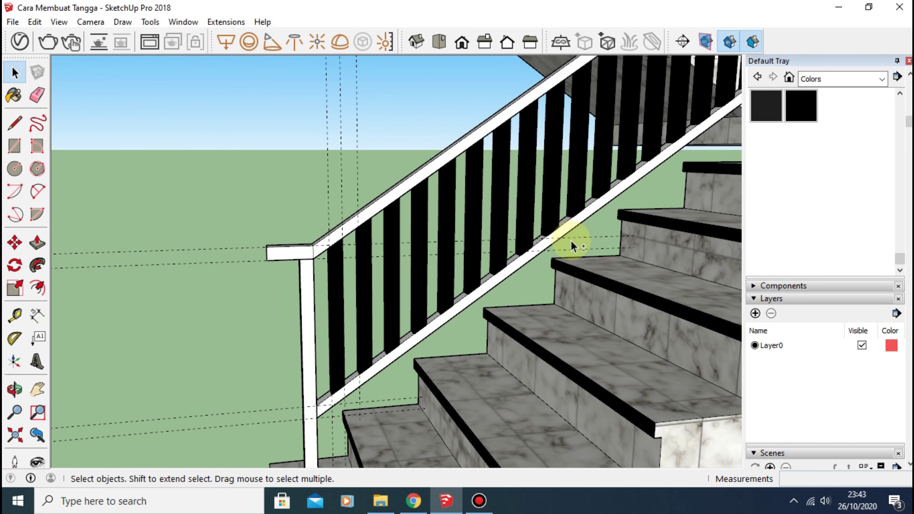
pyautogui.moveTo(571, 240)
pyautogui.mouseDown(button='middle')
pyautogui.moveTo(296, 401)
pyautogui.moveTo(512, 185)
pyautogui.moveTo(343, 296)
pyautogui.moveTo(310, 266)
pyautogui.moveTo(331, 229)
pyautogui.moveTo(347, 237)
pyautogui.mouseUp(button='middle')
# - Move the last baluster into position at the top end of the handrail
pyautogui.scroll(2, 361, 229)
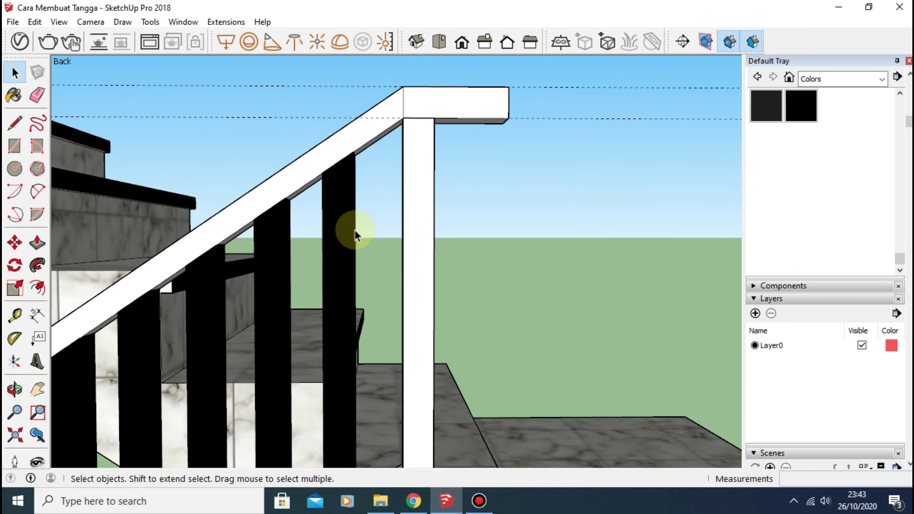
pyautogui.click(350, 219)
pyautogui.press('m')
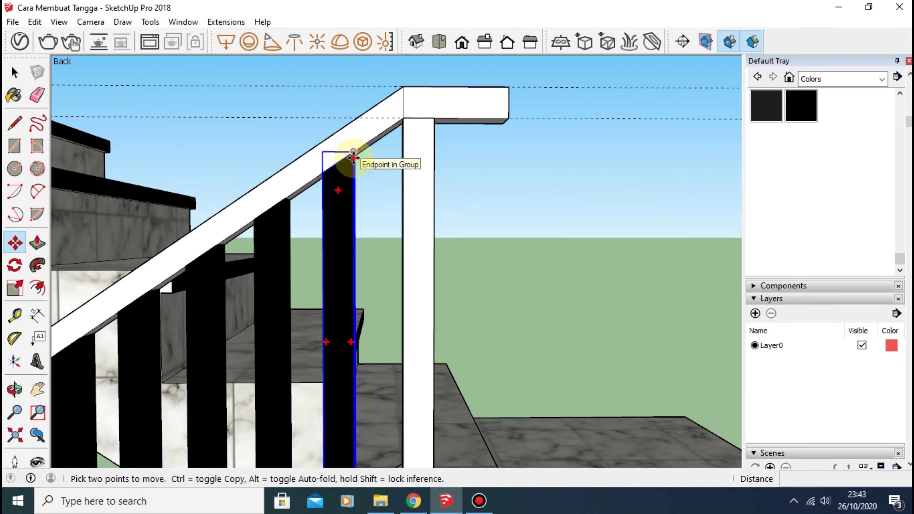
pyautogui.click(352, 157)
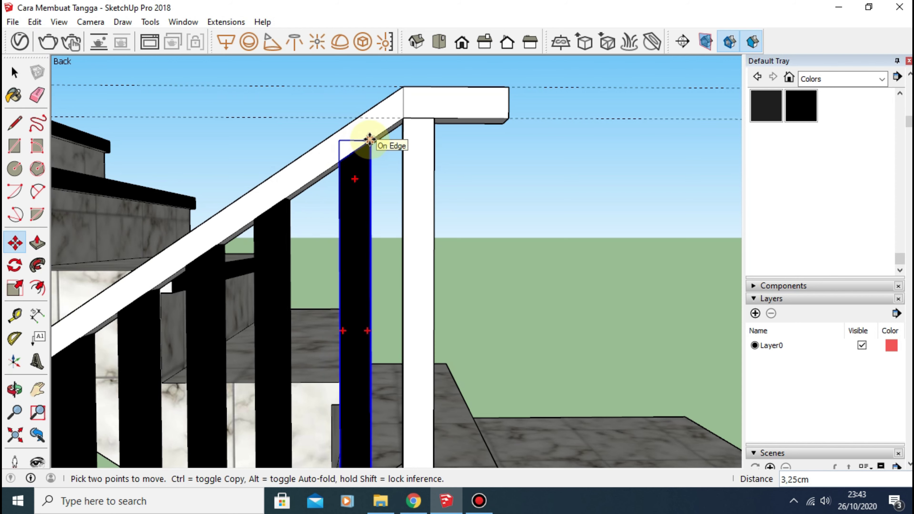
pyautogui.write('2')
pyautogui.write('1,5')
pyautogui.press('Return')
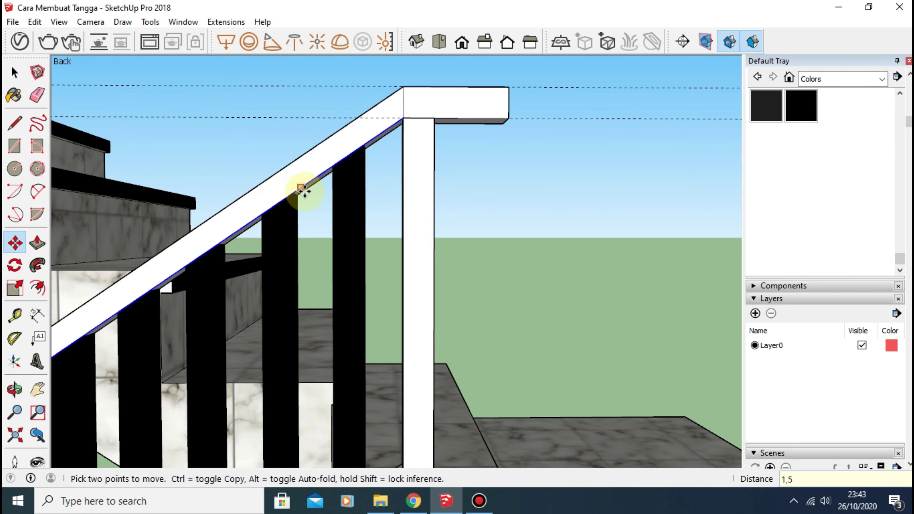
# - Orbit and zoom around the stair and landing to check the railing's top end
pyautogui.moveTo(304, 191); pyautogui.dragTo(424, 180, button='middle')
pyautogui.moveTo(444, 216)
pyautogui.mouseDown(button='middle')
pyautogui.moveTo(530, 277)
pyautogui.moveTo(444, 277)
pyautogui.mouseUp(button='middle')
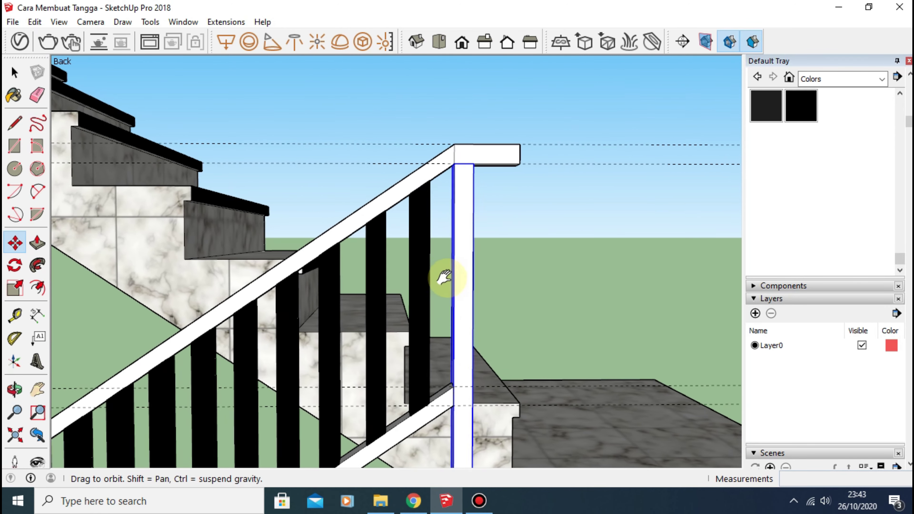
pyautogui.scroll(-3, 388, 288)
pyautogui.moveTo(326, 316)
pyautogui.mouseDown(button='middle')
pyautogui.moveTo(332, 265)
pyautogui.moveTo(484, 245)
pyautogui.moveTo(659, 153)
pyautogui.moveTo(346, 307)
pyautogui.mouseUp(button='middle')
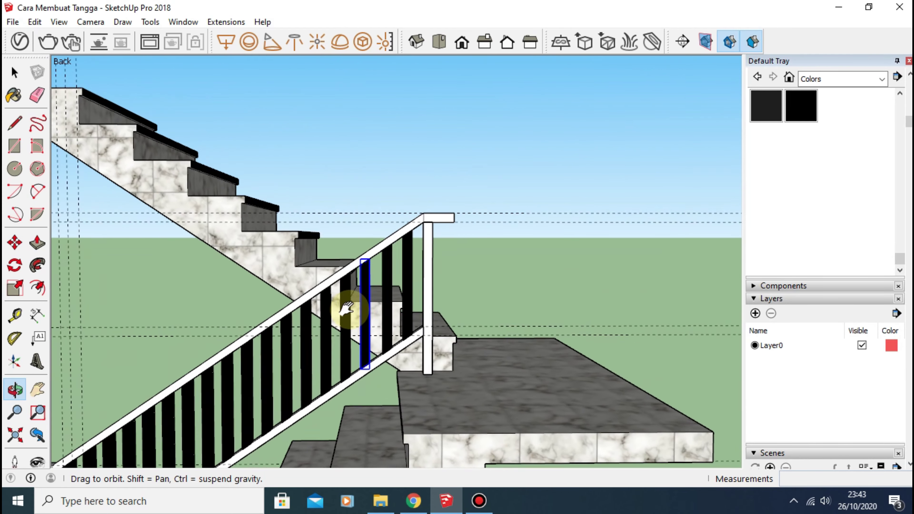
pyautogui.press('m')
pyautogui.scroll(2, 387, 266)
pyautogui.scroll(2, 422, 266)
pyautogui.scroll(1, 427, 265)
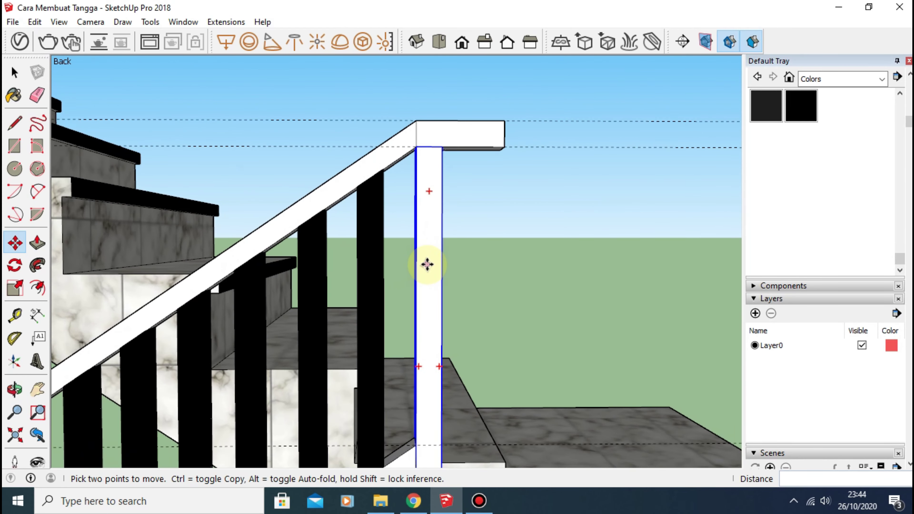
pyautogui.scroll(-3, 427, 265)
pyautogui.scroll(-2, 435, 281)
pyautogui.moveTo(320, 363)
pyautogui.mouseDown(button='middle')
pyautogui.moveTo(473, 255)
pyautogui.moveTo(499, 280)
pyautogui.mouseUp(button='middle')
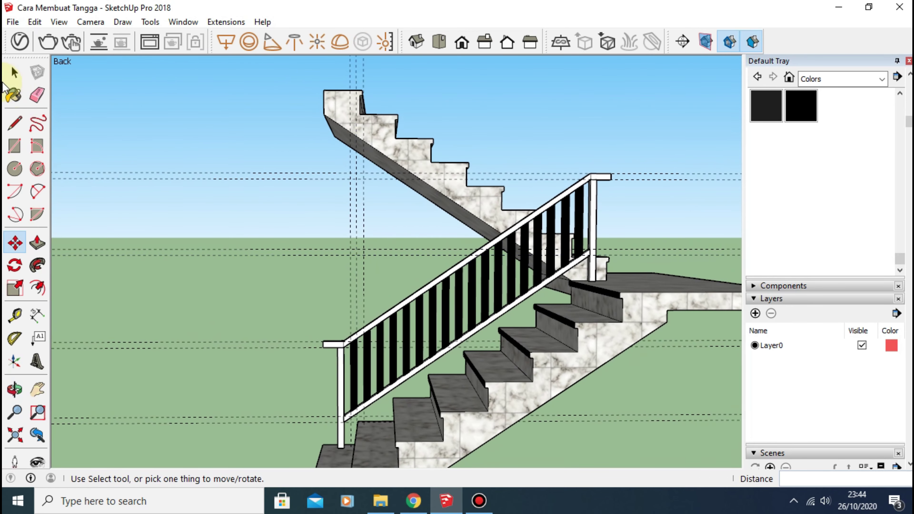
# - Erase the dashed construction guide lines around the staircase
pyautogui.click(18, 73)
pyautogui.moveTo(653, 367); pyautogui.dragTo(448, 173, button='middle')
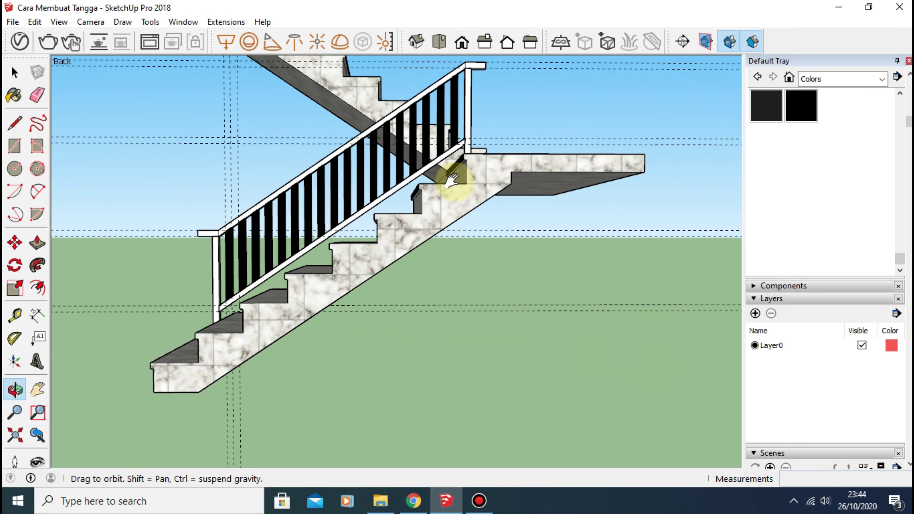
pyautogui.scroll(-2, 424, 210)
pyautogui.scroll(-2, 420, 223)
pyautogui.press('e')
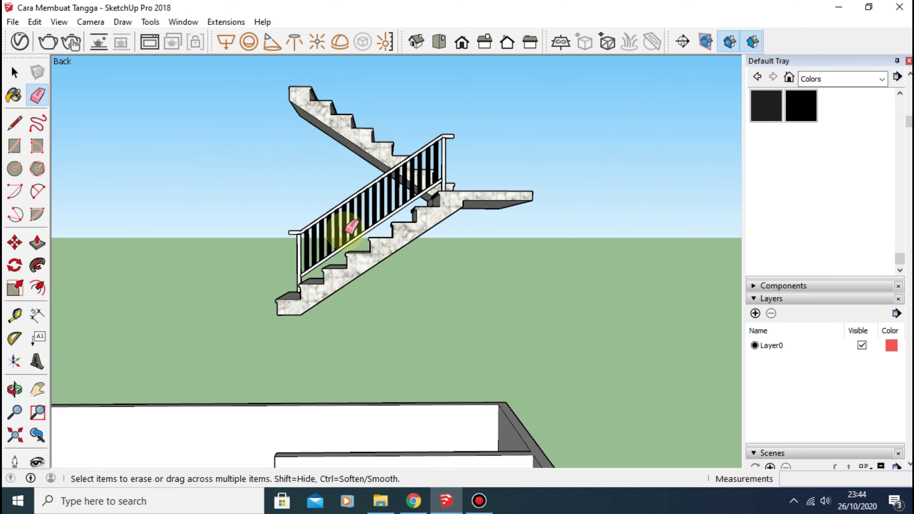
pyautogui.scroll(3, 347, 229)
pyautogui.click(17, 72)
pyautogui.scroll(2, 291, 194)
# - Paint the top handrail with the light yellow Wood Board Cork texture from the Wood library
pyautogui.scroll(3, 316, 210)
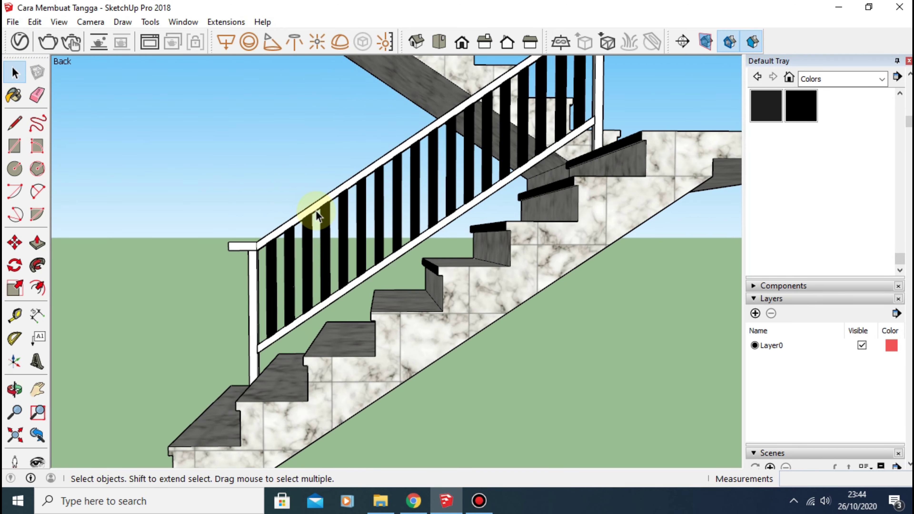
pyautogui.scroll(2, 316, 209)
pyautogui.click(313, 207)
pyautogui.scroll(-3, 313, 209)
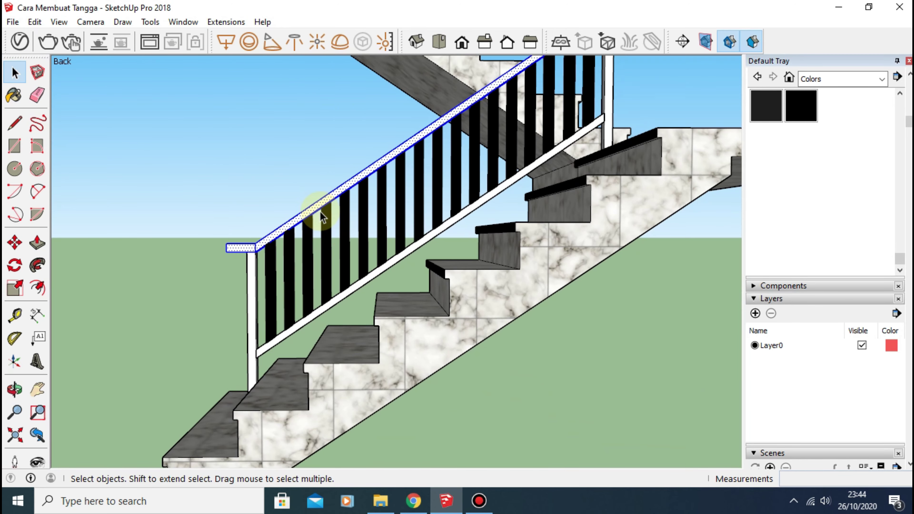
pyautogui.scroll(-3, 408, 231)
pyautogui.click(840, 80)
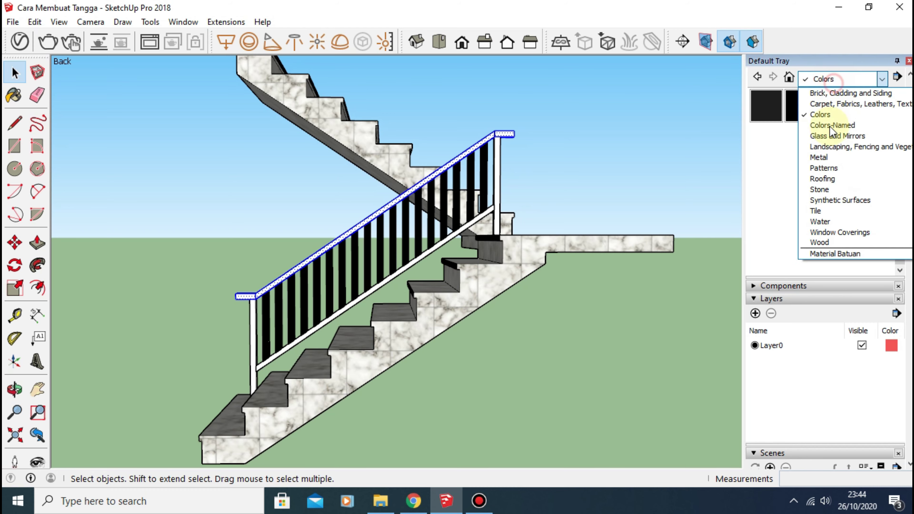
pyautogui.click(821, 240)
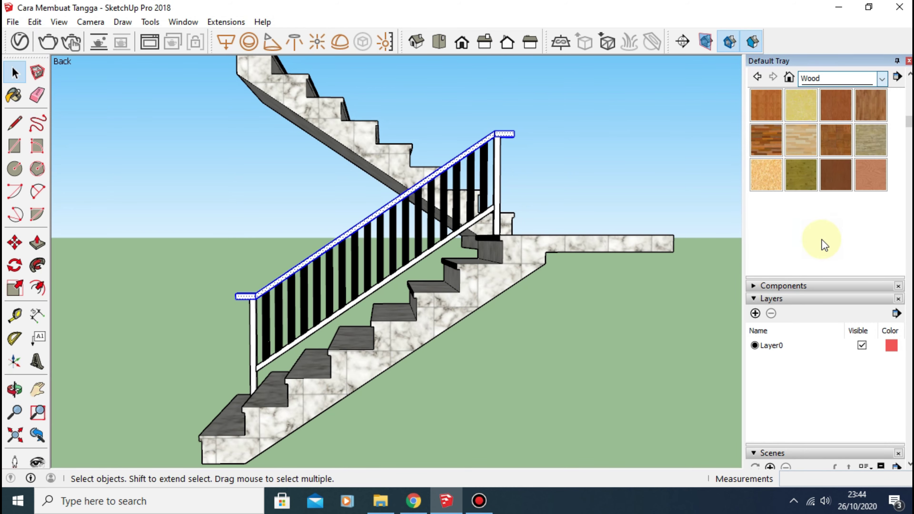
pyautogui.click(801, 108)
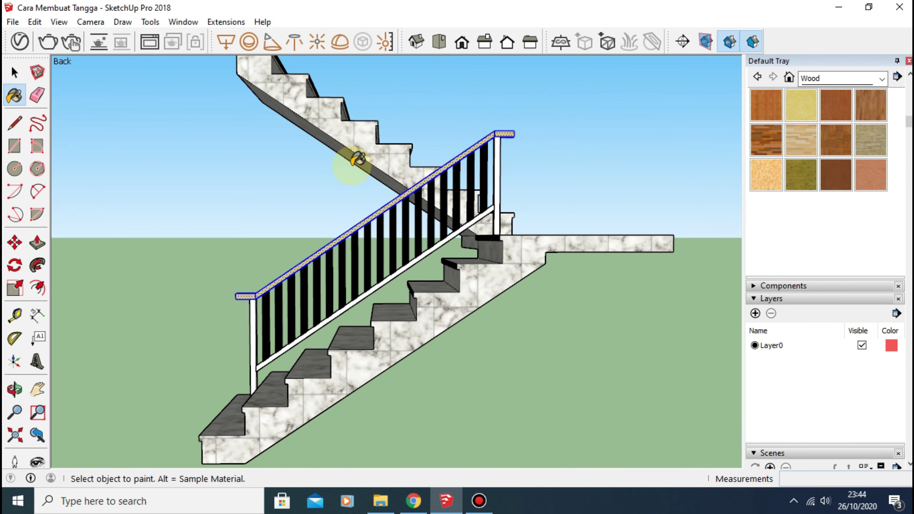
pyautogui.moveTo(356, 159)
pyautogui.mouseDown(button='middle')
pyautogui.moveTo(336, 200)
pyautogui.moveTo(345, 195)
pyautogui.mouseUp(button='middle')
# - Paint the lower rail with Wood Board Cork too, then open the railing group
pyautogui.click(14, 72)
pyautogui.scroll(2, 260, 288)
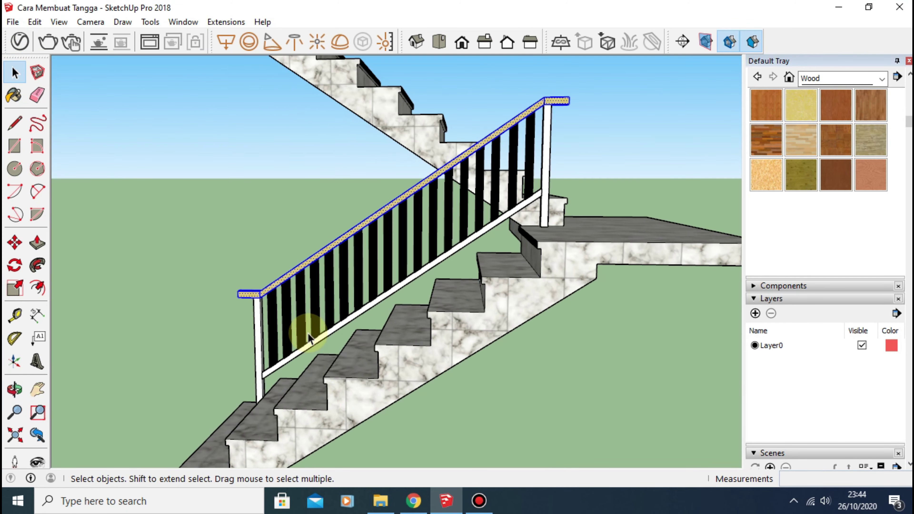
pyautogui.scroll(1, 334, 332)
pyautogui.click(336, 328)
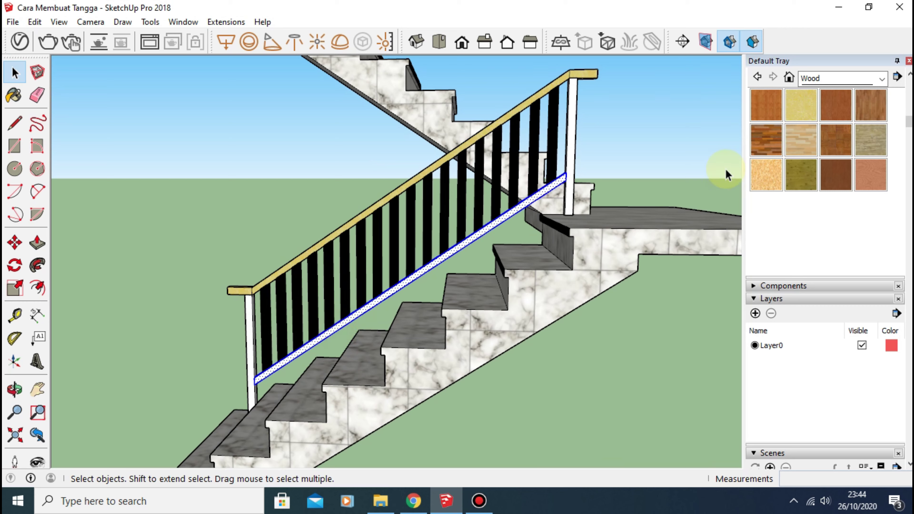
pyautogui.click(786, 112)
pyautogui.click(444, 254)
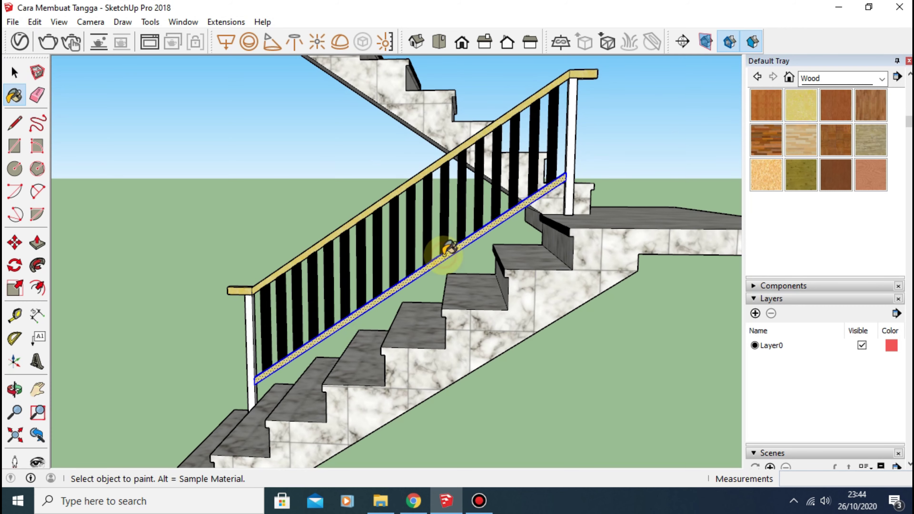
pyautogui.click(15, 73)
pyautogui.click(239, 185)
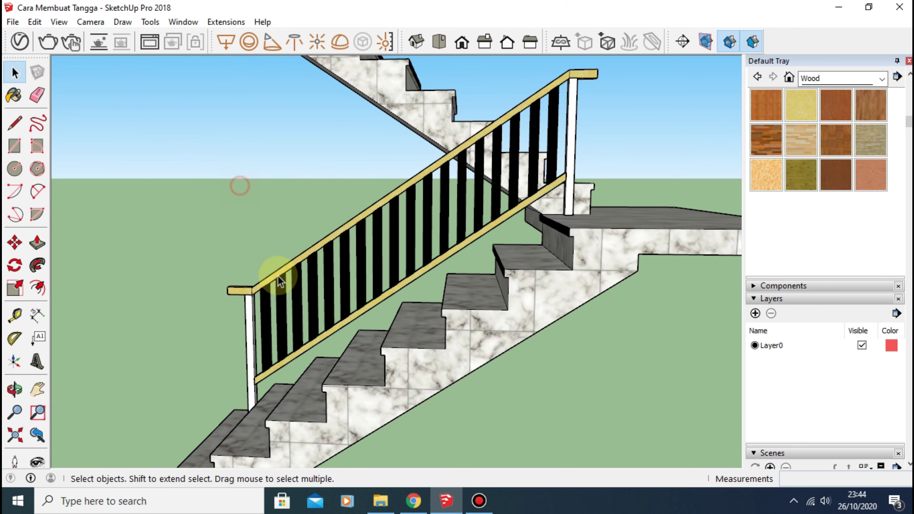
pyautogui.doubleClick(250, 305)
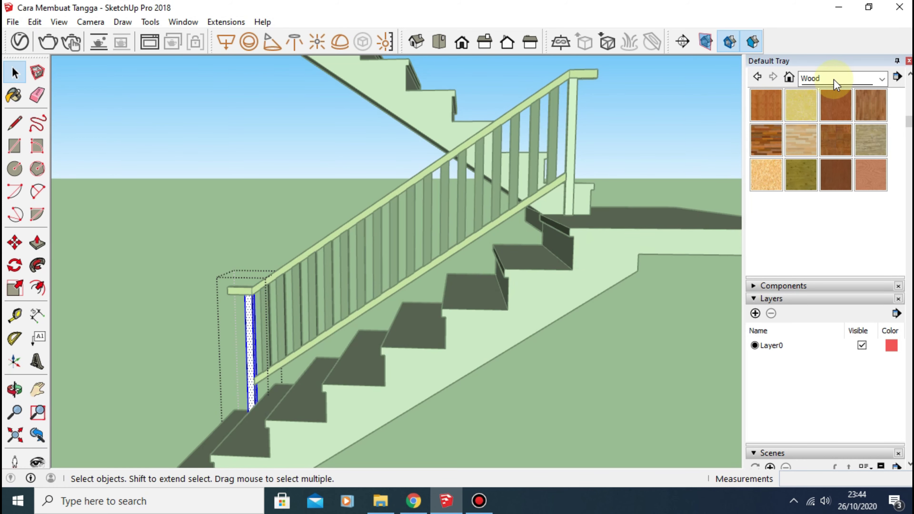
# - Sample the balusters' black Color M09 and paint the railing end posts with it
pyautogui.scroll(3, 903, 87)
pyautogui.click(895, 138)
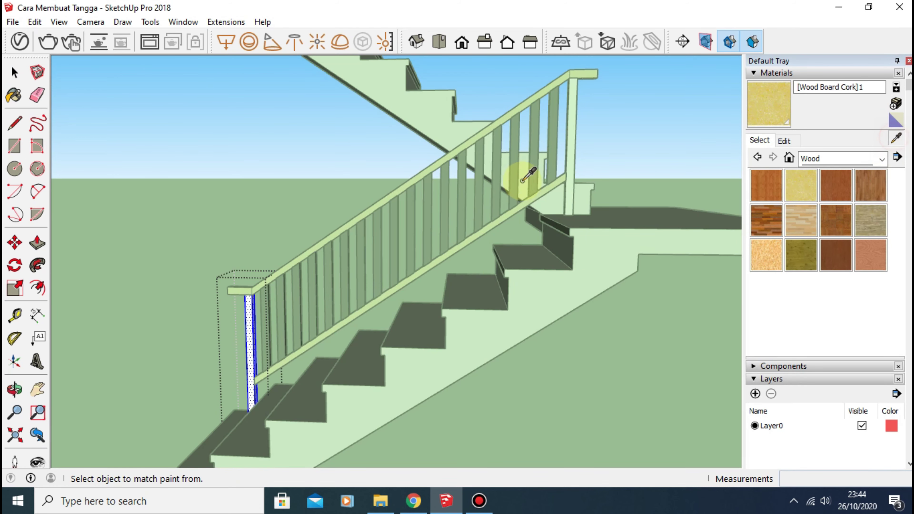
pyautogui.click(552, 165)
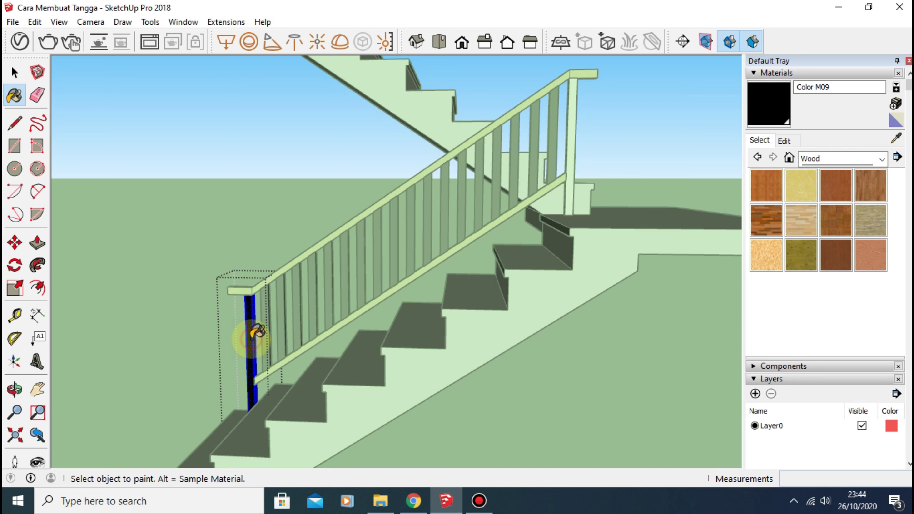
pyautogui.click(575, 97)
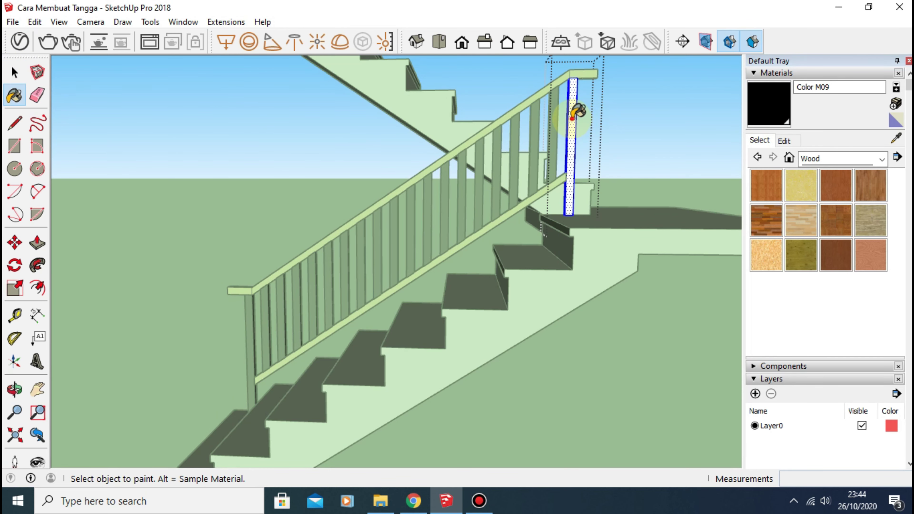
pyautogui.click(20, 76)
# - Orbit around the finished railing, then crossing-select its handrail and balusters
pyautogui.moveTo(290, 173); pyautogui.dragTo(856, 67, button='middle')
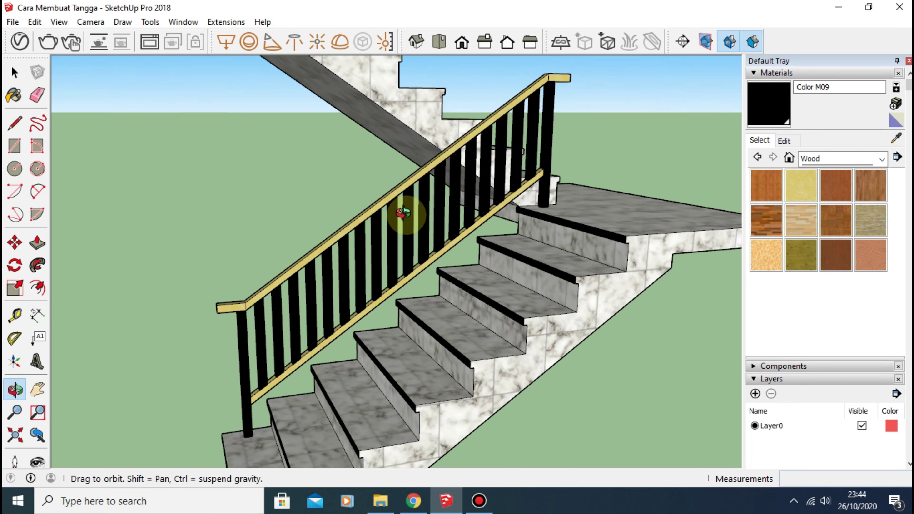
pyautogui.moveTo(856, 67); pyautogui.dragTo(567, 138)
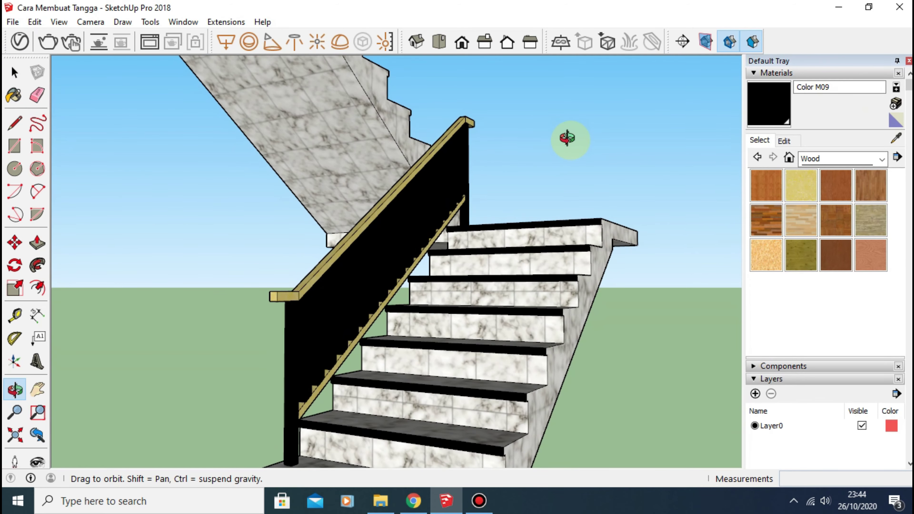
pyautogui.moveTo(567, 137)
pyautogui.mouseDown(button='middle')
pyautogui.moveTo(291, 214)
pyautogui.moveTo(316, 224)
pyautogui.mouseUp(button='middle')
pyautogui.scroll(-3, 449, 224)
pyautogui.moveTo(448, 223); pyautogui.dragTo(426, 266, button='middle')
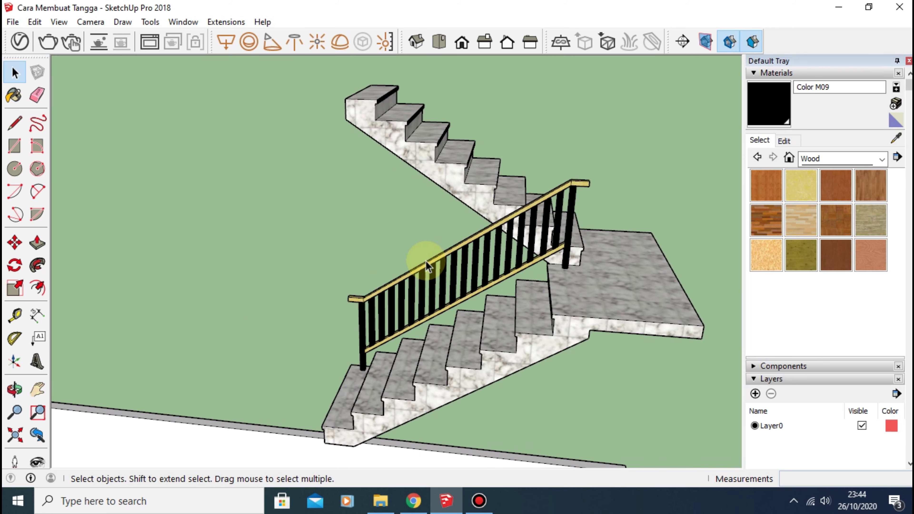
pyautogui.scroll(1, 401, 247)
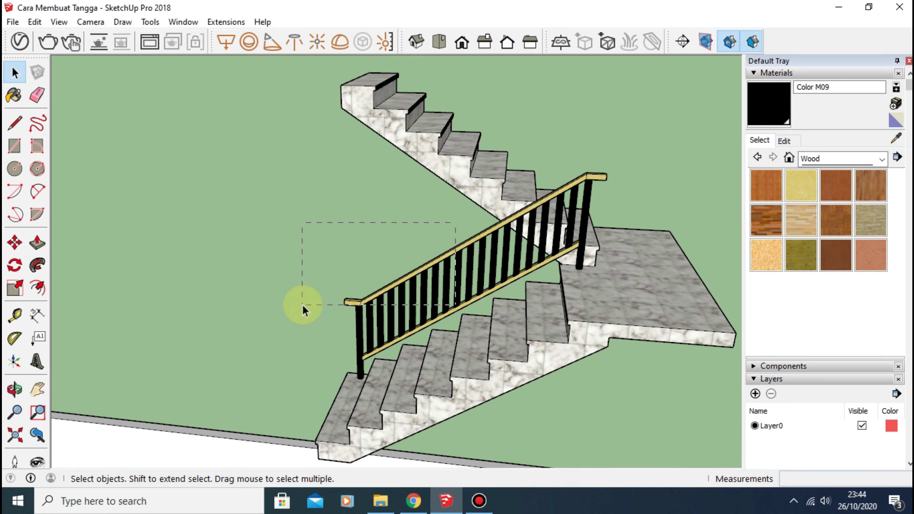
pyautogui.moveTo(455, 222); pyautogui.dragTo(303, 306)
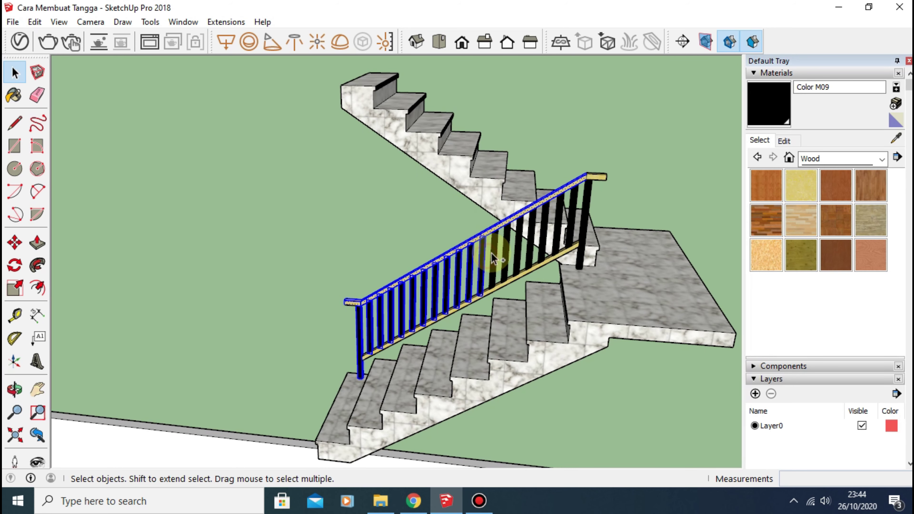
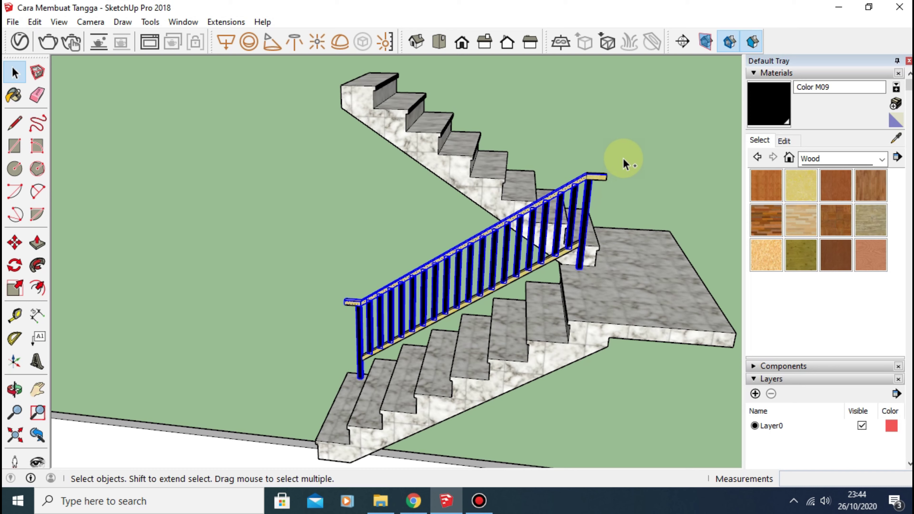
# - Add the handrail's top end cap to the selection and group all railing parts together
pyautogui.keyDown('ctrl'); pyautogui.moveTo(622, 158); pyautogui.dragTo(580, 188); pyautogui.keyUp('ctrl')
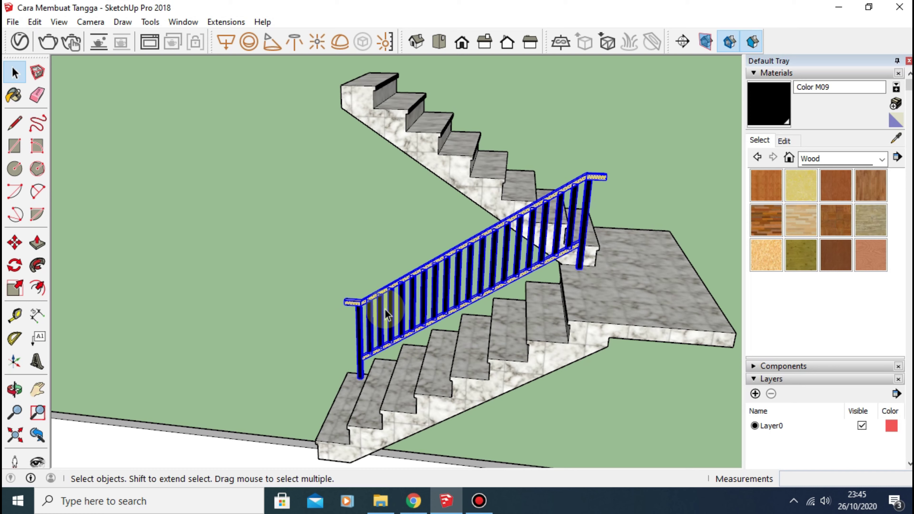
pyautogui.rightClick(390, 296)
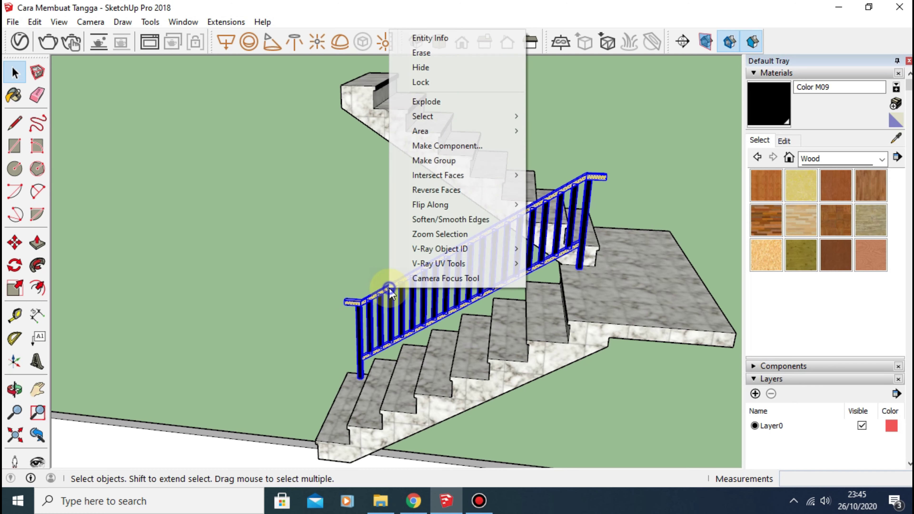
pyautogui.click(440, 164)
# - Copy the railing group from its top corner and place the copy beside the landing
pyautogui.press('m')
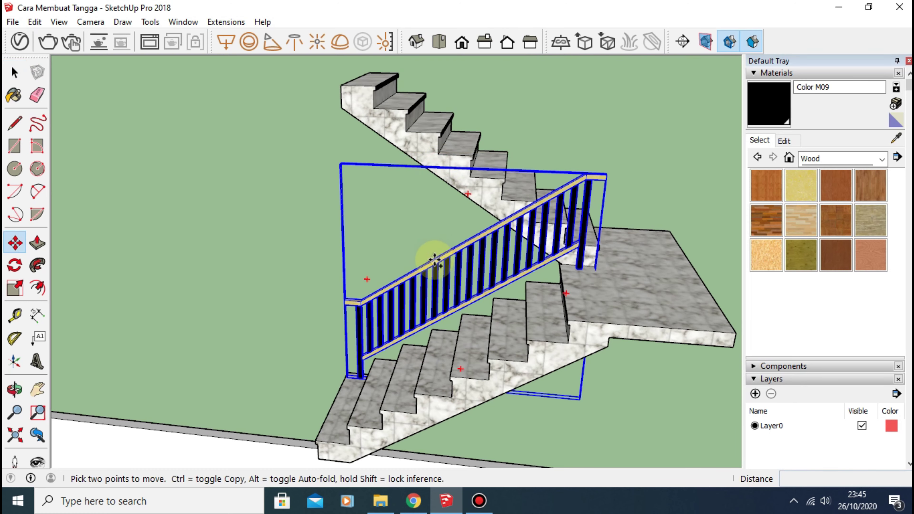
pyautogui.keyDown('ctrl'); pyautogui.moveTo(434, 261); pyautogui.dragTo(630, 260); pyautogui.keyUp('ctrl')
pyautogui.press('Escape')
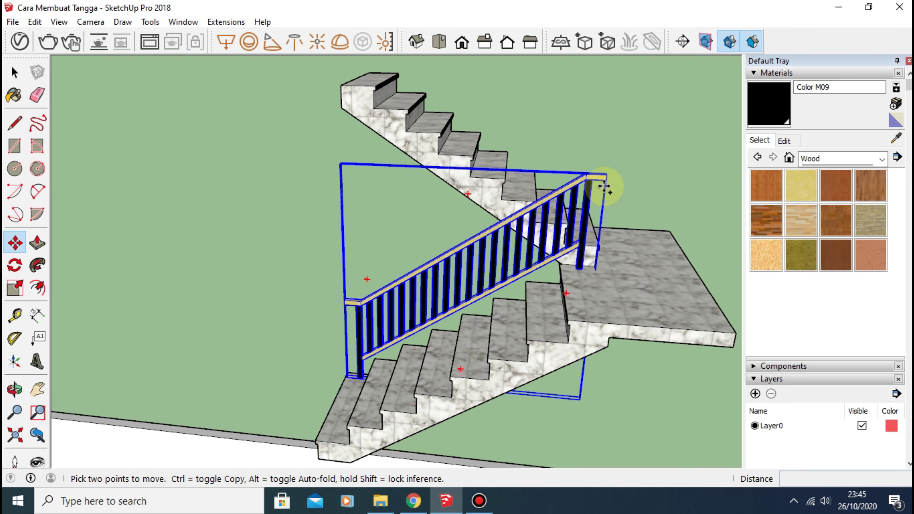
pyautogui.keyDown('ctrl'); pyautogui.click(605, 187); pyautogui.keyUp('ctrl')
pyautogui.moveTo(638, 186); pyautogui.dragTo(540, 225, button='middle')
pyautogui.scroll(5, 338, 306)
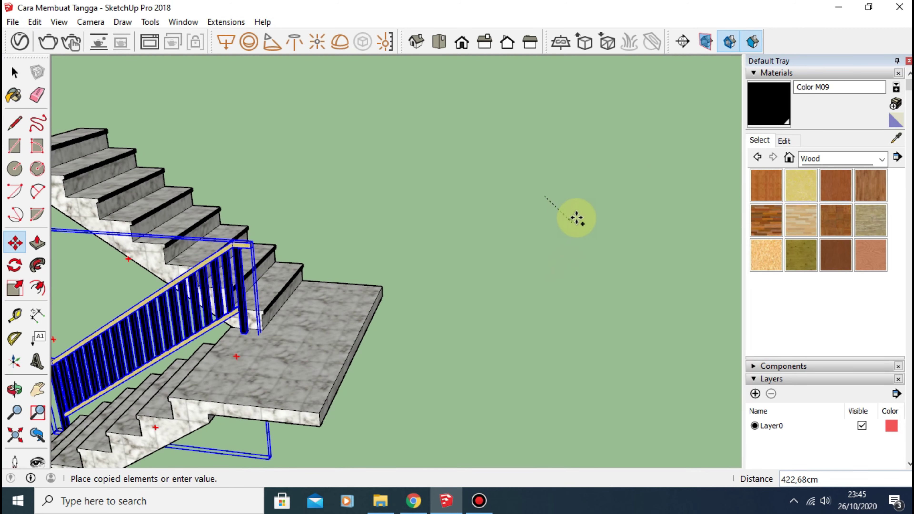
pyautogui.scroll(-3, 204, 296)
pyautogui.moveTo(204, 296); pyautogui.dragTo(409, 254, button='middle')
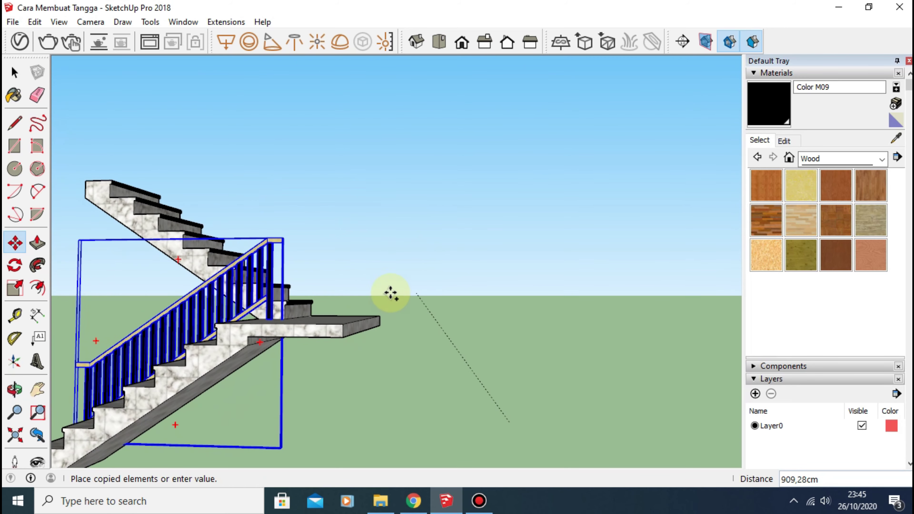
pyautogui.press('Escape')
pyautogui.keyDown('ctrl'); pyautogui.click(271, 242); pyautogui.keyUp('ctrl')
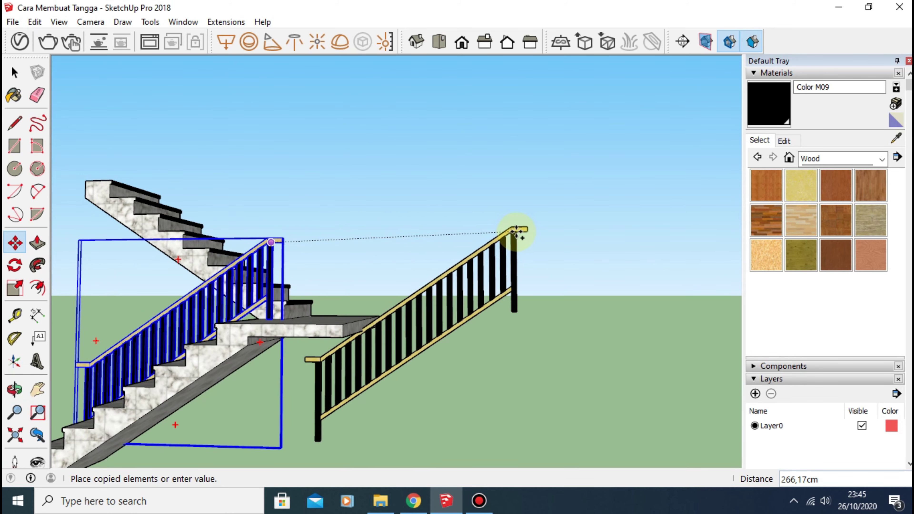
pyautogui.click(494, 239)
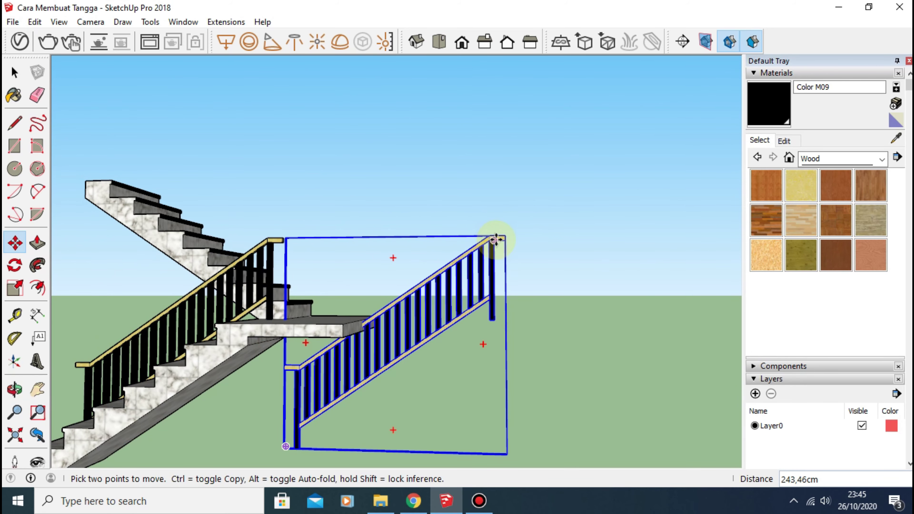
# - Mirror the railing copy along its red axis and carry it toward the upper flight
pyautogui.rightClick(502, 238)
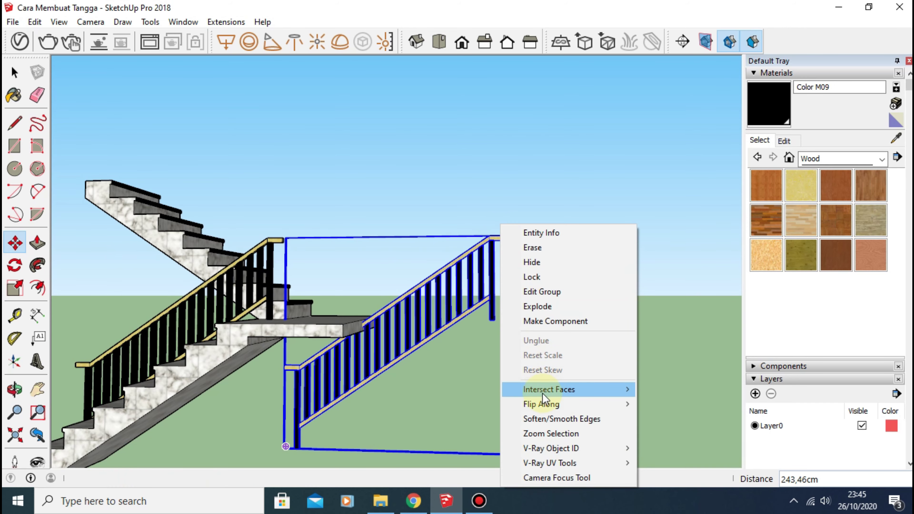
pyautogui.moveTo(541, 404)
pyautogui.click(681, 402)
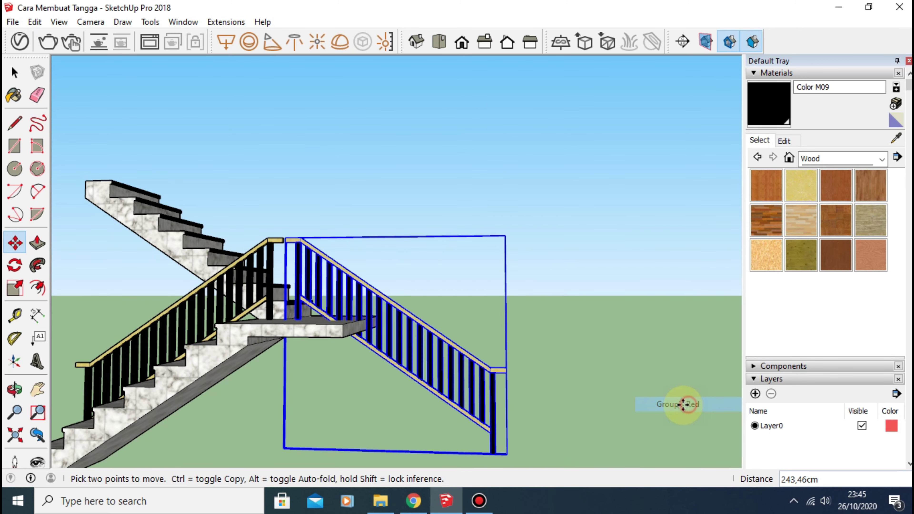
pyautogui.click(496, 455)
pyautogui.moveTo(439, 306); pyautogui.dragTo(367, 306, button='middle')
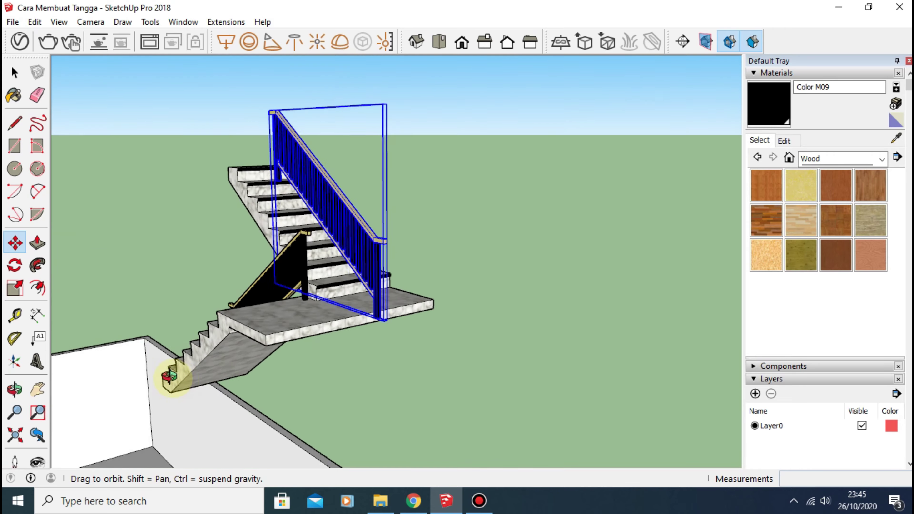
pyautogui.moveTo(338, 279)
pyautogui.mouseDown(button='middle')
pyautogui.moveTo(306, 266)
pyautogui.moveTo(435, 302)
pyautogui.moveTo(575, 316)
pyautogui.mouseUp(button='middle')
pyautogui.scroll(3, 326, 235)
pyautogui.scroll(3, 297, 267)
pyautogui.write('5')
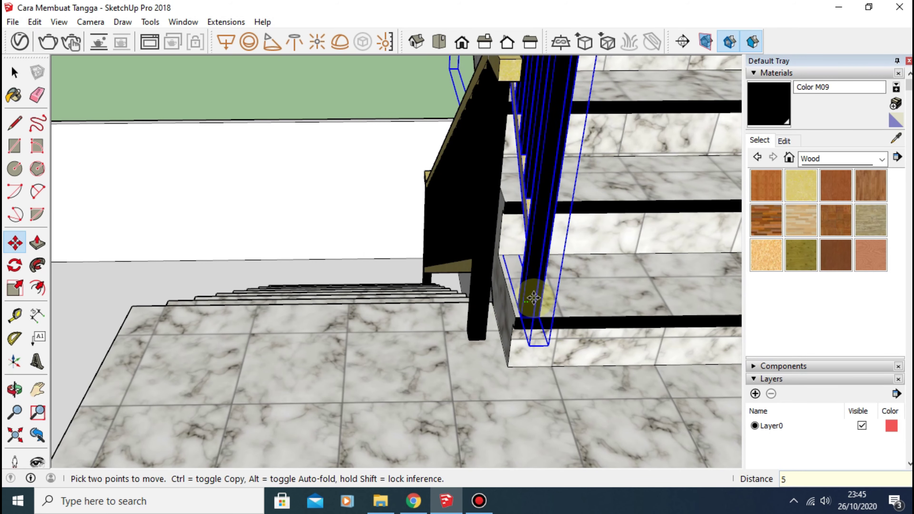
# - Fit the mirrored railing along the upper flight, offset 5 cm from the step edge
pyautogui.press('Return')
pyautogui.scroll(1, 533, 297)
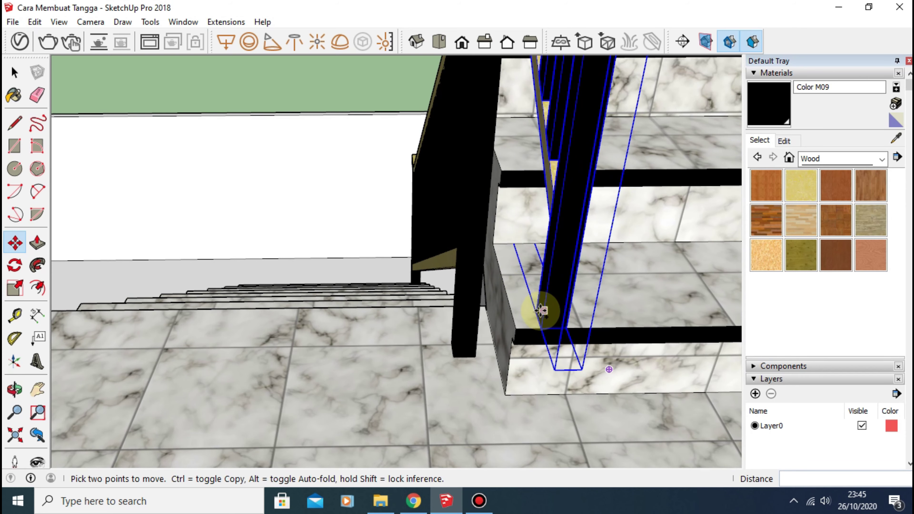
pyautogui.click(541, 311)
pyautogui.scroll(1, 513, 321)
pyautogui.scroll(1, 512, 320)
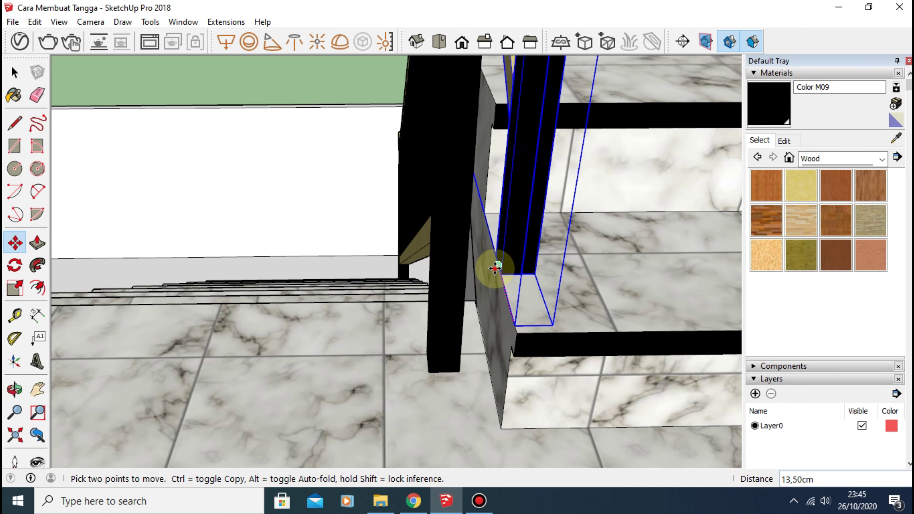
pyautogui.click(519, 260)
pyautogui.write('5')
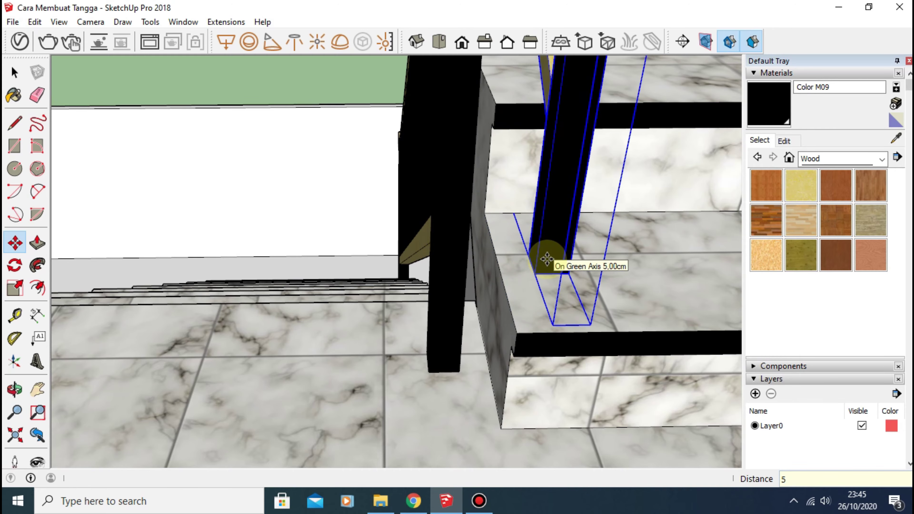
pyautogui.press('Return')
pyautogui.scroll(-3, 546, 255)
pyautogui.scroll(-3, 527, 300)
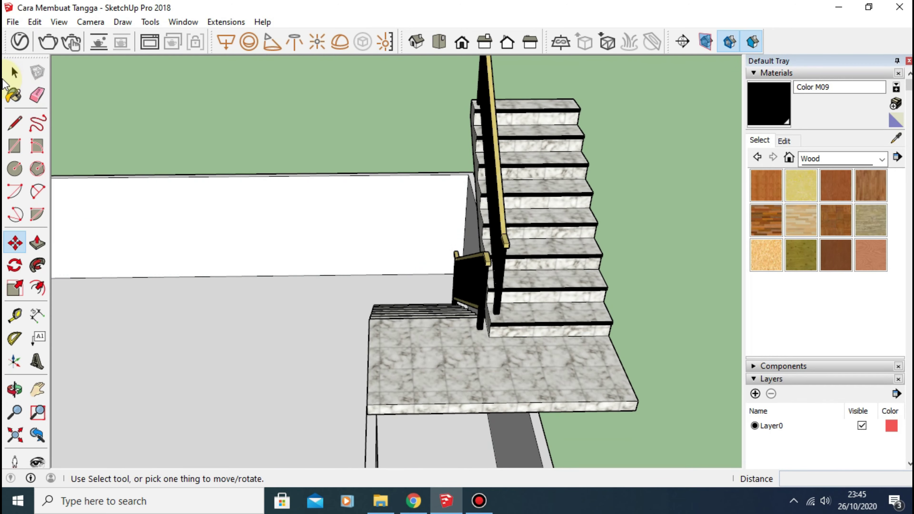
pyautogui.click(14, 74)
# - Window-select the whole L-shaped staircase with its railings and make it one group
pyautogui.moveTo(292, 113)
pyautogui.mouseDown(button='middle')
pyautogui.moveTo(642, 262)
pyautogui.moveTo(308, 183)
pyautogui.moveTo(587, 186)
pyautogui.moveTo(598, 245)
pyautogui.moveTo(549, 251)
pyautogui.moveTo(275, 174)
pyautogui.moveTo(494, 275)
pyautogui.moveTo(218, 249)
pyautogui.moveTo(365, 248)
pyautogui.moveTo(443, 266)
pyautogui.moveTo(360, 310)
pyautogui.mouseUp(button='middle')
pyautogui.moveTo(344, 313); pyautogui.dragTo(554, 164)
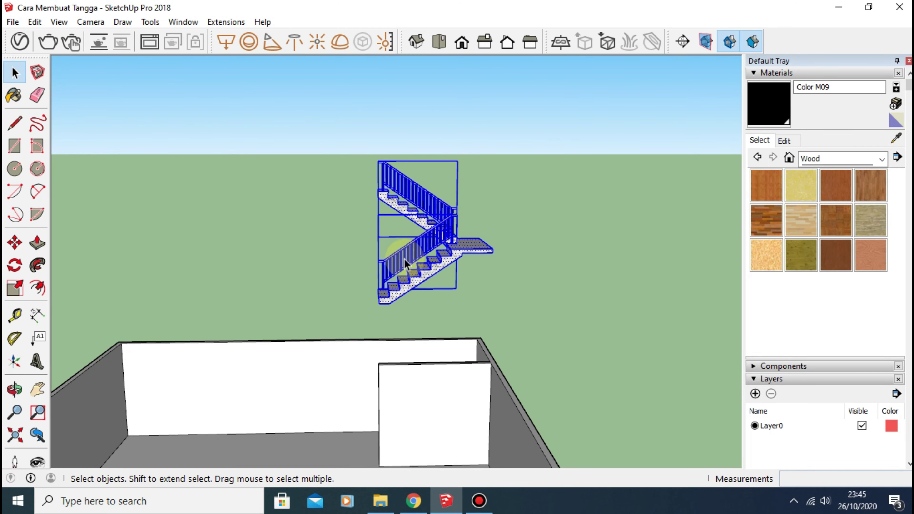
pyautogui.rightClick(462, 257)
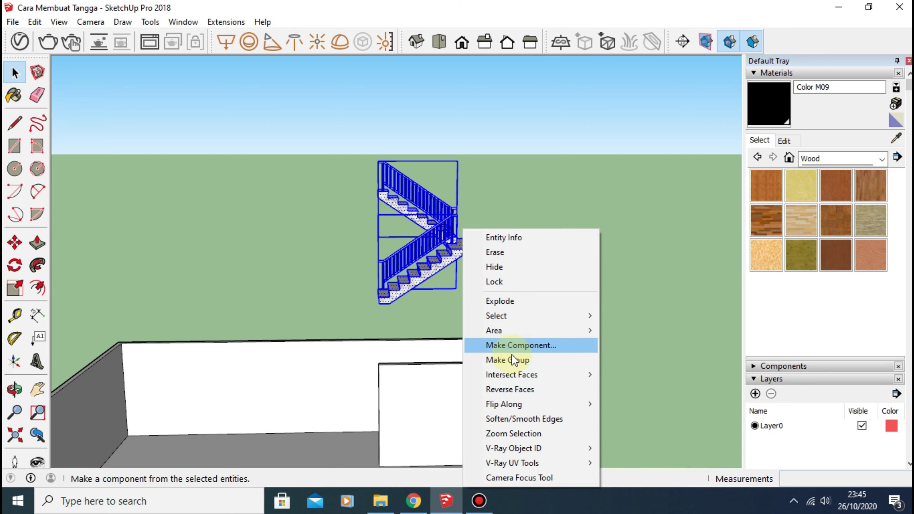
pyautogui.click(515, 362)
pyautogui.click(538, 268)
# - Move the staircase group 50 cm down into the walled building, against the wall
pyautogui.moveTo(449, 276)
pyautogui.mouseDown(button='middle')
pyautogui.moveTo(720, 276)
pyautogui.moveTo(526, 315)
pyautogui.moveTo(431, 258)
pyautogui.mouseUp(button='middle')
pyautogui.scroll(2, 481, 269)
pyautogui.click(468, 271)
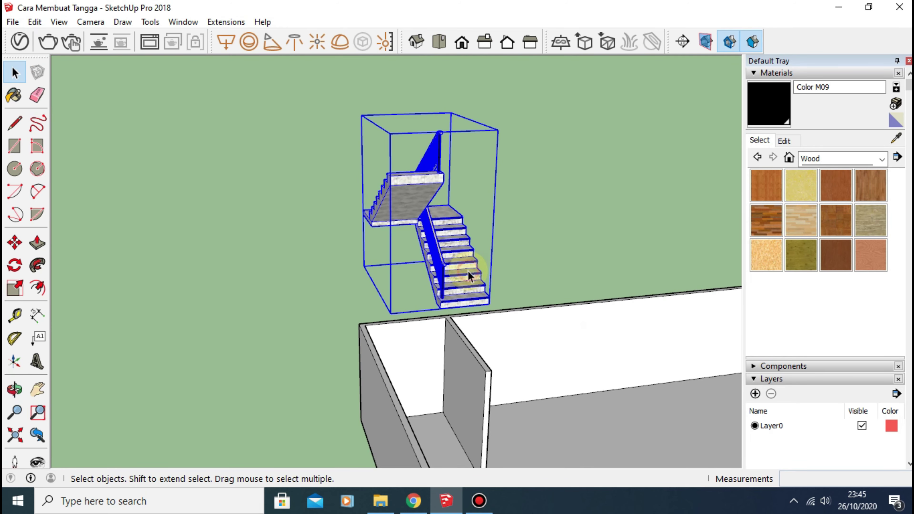
pyautogui.press('m')
pyautogui.moveTo(468, 273)
pyautogui.mouseDown()
pyautogui.moveTo(468, 387)
pyautogui.moveTo(483, 408)
pyautogui.mouseUp()
pyautogui.write('5')
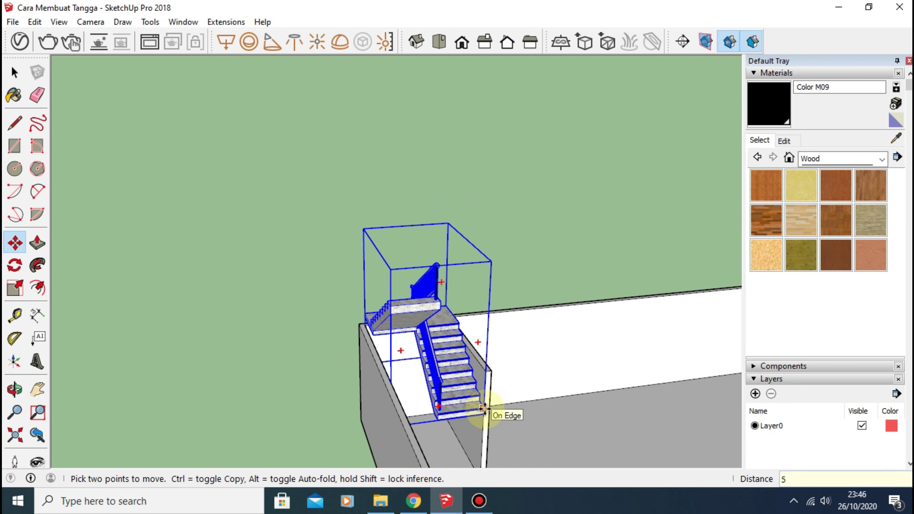
pyautogui.write('0')
pyautogui.press('Return')
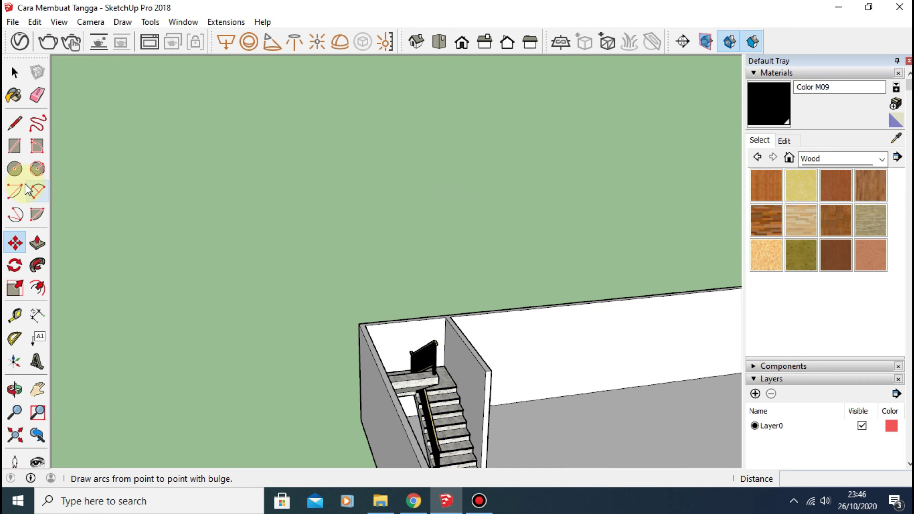
pyautogui.click(15, 72)
pyautogui.moveTo(548, 256)
pyautogui.mouseDown(button='middle')
pyautogui.moveTo(402, 374)
pyautogui.moveTo(363, 259)
pyautogui.moveTo(363, 292)
pyautogui.mouseUp(button='middle')
pyautogui.scroll(5, 363, 293)
pyautogui.moveTo(374, 333)
pyautogui.mouseDown(button='middle')
pyautogui.moveTo(380, 349)
pyautogui.moveTo(596, 296)
pyautogui.moveTo(513, 341)
pyautogui.mouseUp(button='middle')
pyautogui.scroll(-3, 408, 373)
pyautogui.scroll(-3, 392, 357)
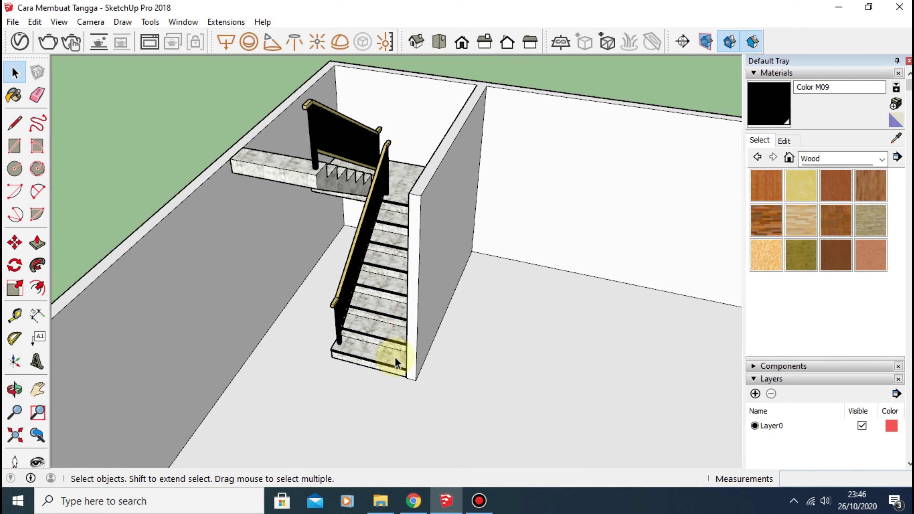
pyautogui.moveTo(392, 357)
pyautogui.mouseDown(button='middle')
pyautogui.moveTo(373, 255)
pyautogui.moveTo(252, 172)
pyautogui.mouseUp(button='middle')
pyautogui.scroll(3, 367, 214)
pyautogui.moveTo(367, 214)
pyautogui.mouseDown(button='middle')
pyautogui.moveTo(323, 144)
pyautogui.moveTo(408, 302)
pyautogui.moveTo(393, 336)
pyautogui.moveTo(424, 331)
pyautogui.moveTo(388, 343)
pyautogui.mouseUp(button='middle')
pyautogui.scroll(-3, 442, 328)
pyautogui.scroll(3, 361, 386)
pyautogui.scroll(-3, 361, 386)
pyautogui.moveTo(577, 341)
pyautogui.mouseDown(button='middle')
pyautogui.moveTo(438, 424)
pyautogui.moveTo(453, 361)
pyautogui.moveTo(557, 352)
pyautogui.moveTo(525, 299)
pyautogui.mouseUp(button='middle')
pyautogui.scroll(2, 557, 351)
pyautogui.scroll(3, 525, 299)
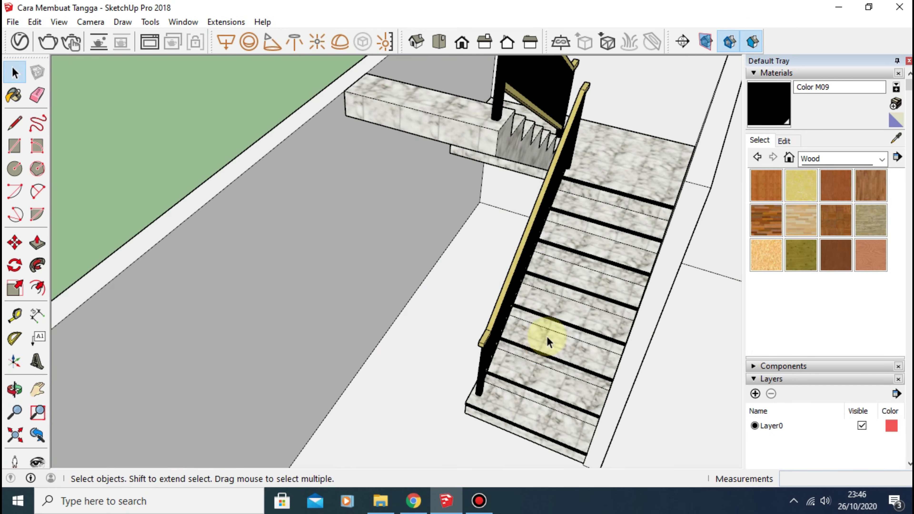
pyautogui.scroll(2, 541, 336)
pyautogui.moveTo(520, 255)
pyautogui.mouseDown(button='middle')
pyautogui.moveTo(444, 254)
pyautogui.moveTo(484, 249)
pyautogui.moveTo(338, 194)
pyautogui.moveTo(430, 258)
pyautogui.moveTo(261, 224)
pyautogui.mouseUp(button='middle')
pyautogui.scroll(-3, 445, 253)
pyautogui.scroll(3, 428, 276)
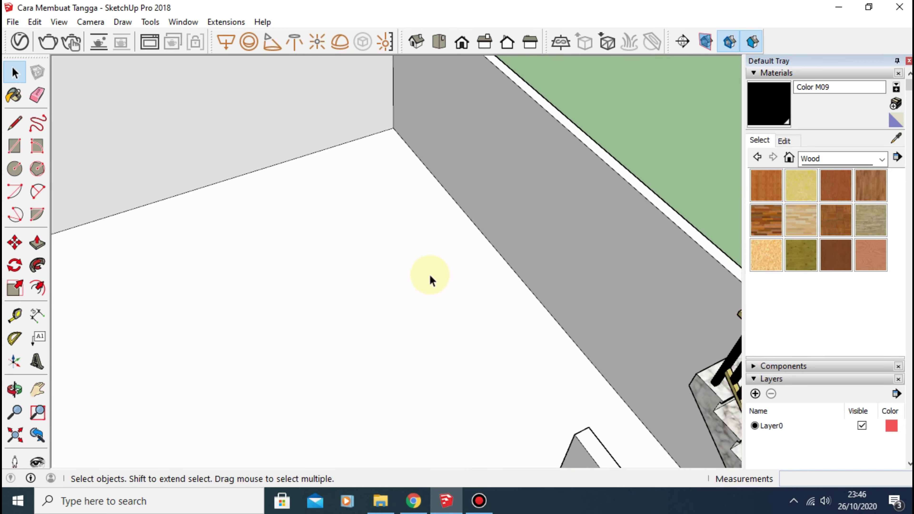
pyautogui.scroll(-1, 410, 279)
pyautogui.scroll(-2, 365, 286)
pyautogui.moveTo(365, 286)
pyautogui.mouseDown(button='middle')
pyautogui.moveTo(384, 163)
pyautogui.moveTo(357, 235)
pyautogui.mouseUp(button='middle')
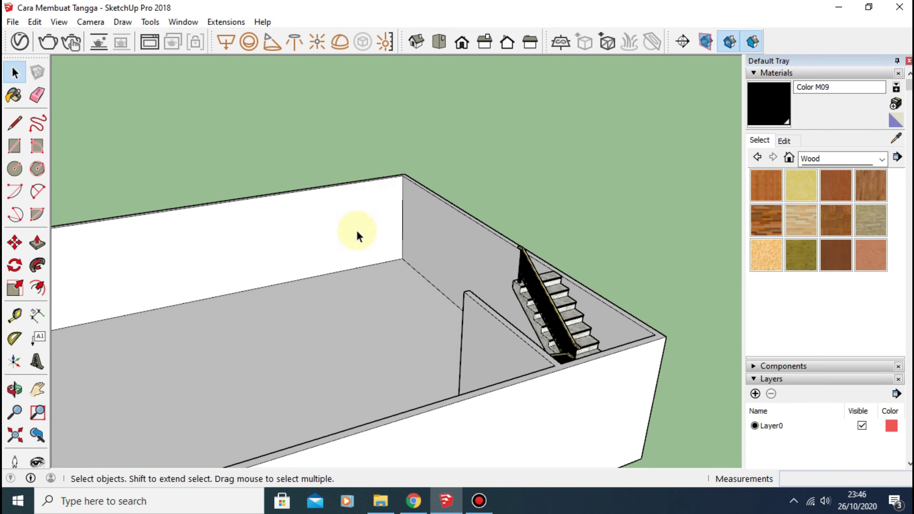
pyautogui.scroll(2, 333, 326)
# - Turn the building's floor face into a group
pyautogui.click(333, 332)
pyautogui.rightClick(334, 328)
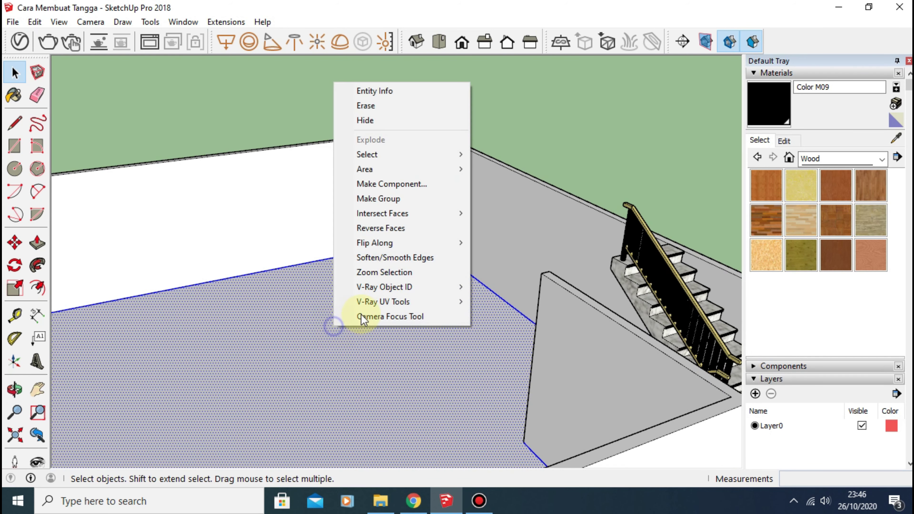
pyautogui.click(407, 199)
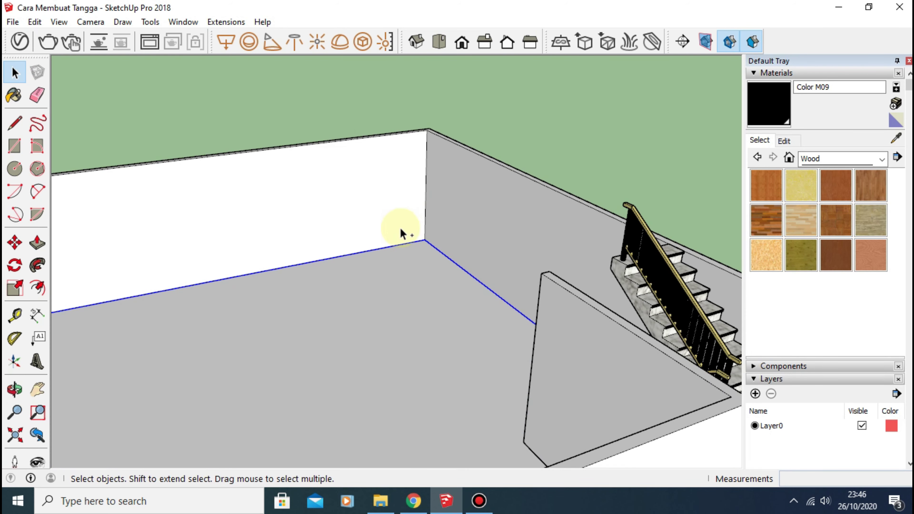
# - Copy the floor 500 cm upward and make the copy its own group
pyautogui.click(368, 303)
pyautogui.doubleClick(369, 305)
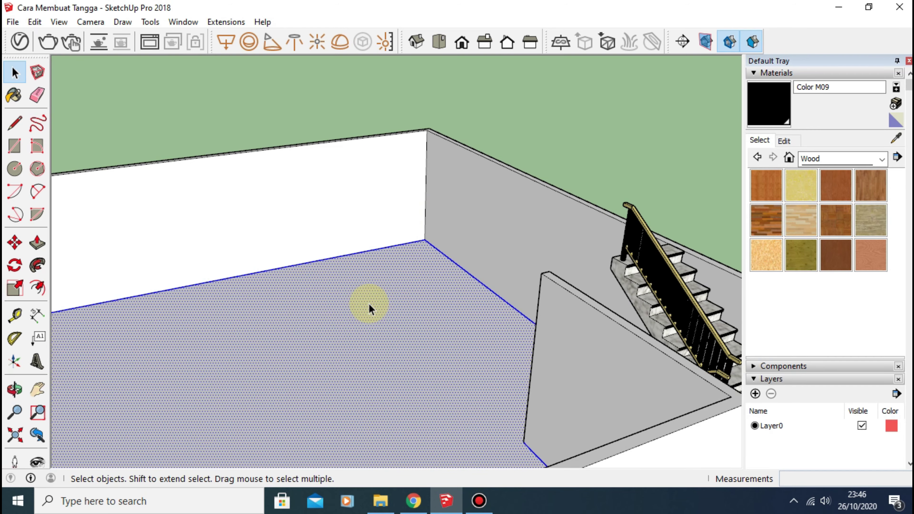
pyautogui.press('m')
pyautogui.click(365, 295)
pyautogui.press('ctrl')
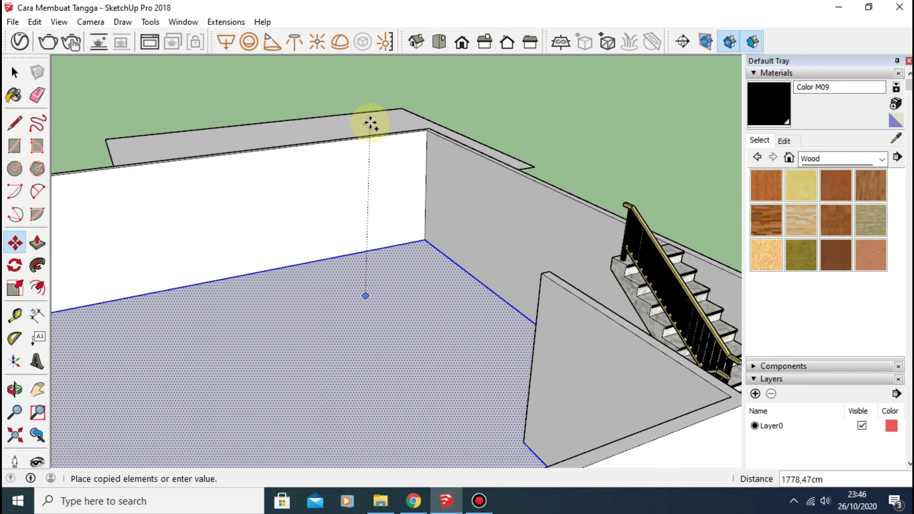
pyautogui.moveTo(408, 241); pyautogui.dragTo(352, 133, button='middle')
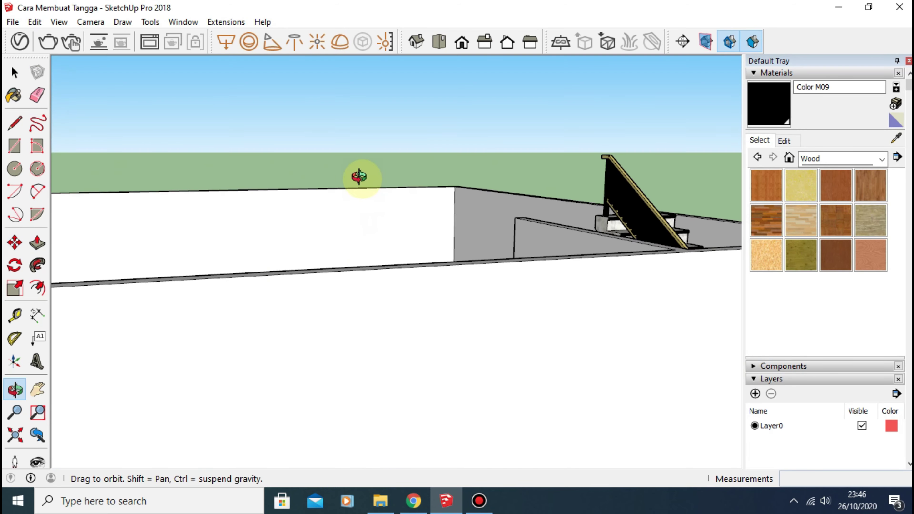
pyautogui.write('500')
pyautogui.press('Return')
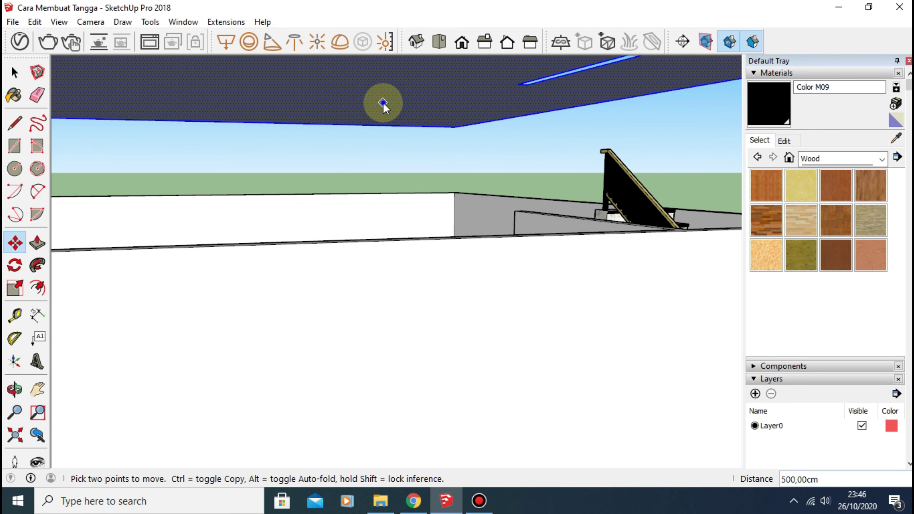
pyautogui.rightClick(383, 103)
pyautogui.click(428, 219)
# - Inside the upper slab group, push/pull the face up to a 12 cm thickness
pyautogui.moveTo(432, 216); pyautogui.dragTo(402, 229, button='middle')
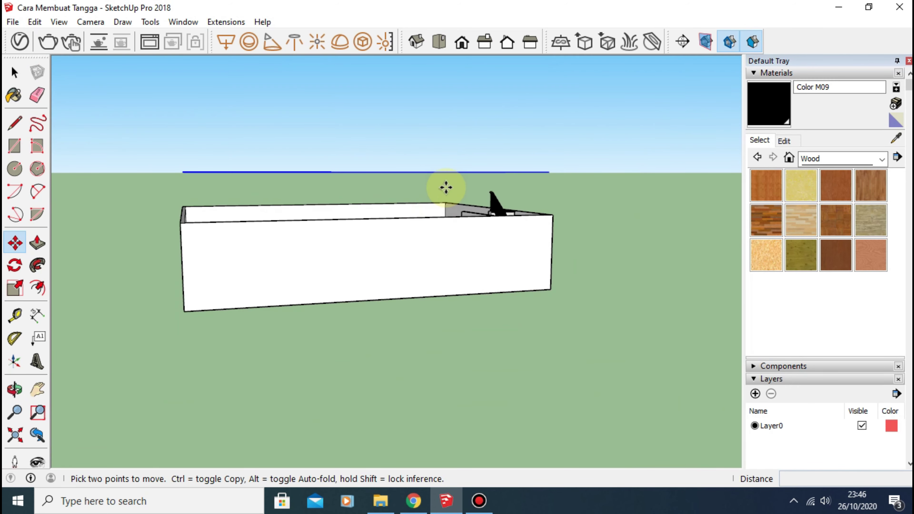
pyautogui.moveTo(401, 229); pyautogui.dragTo(327, 206)
pyautogui.click(15, 72)
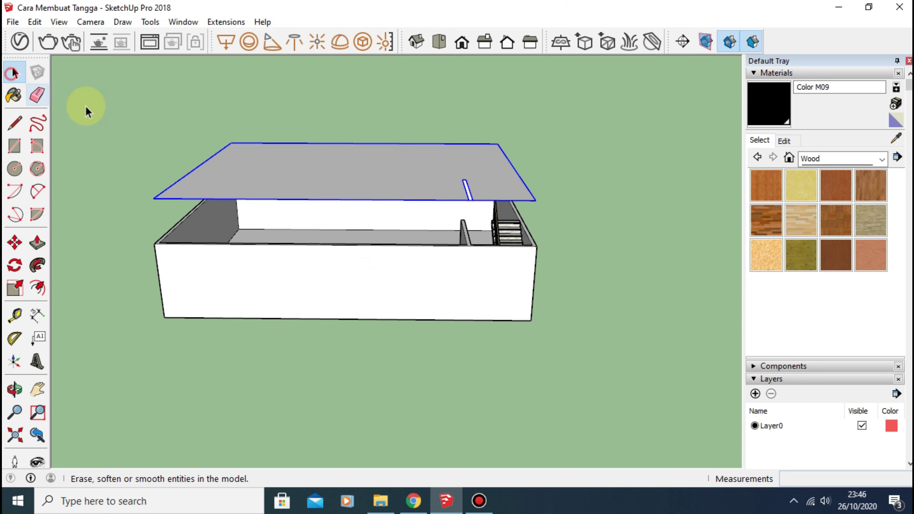
pyautogui.doubleClick(364, 161)
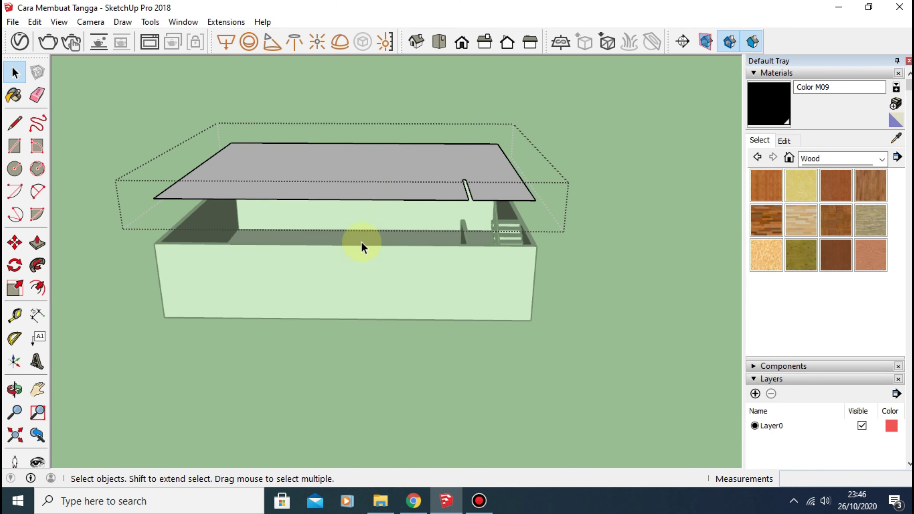
pyautogui.scroll(3, 360, 173)
pyautogui.press('p')
pyautogui.moveTo(367, 198); pyautogui.dragTo(377, 180)
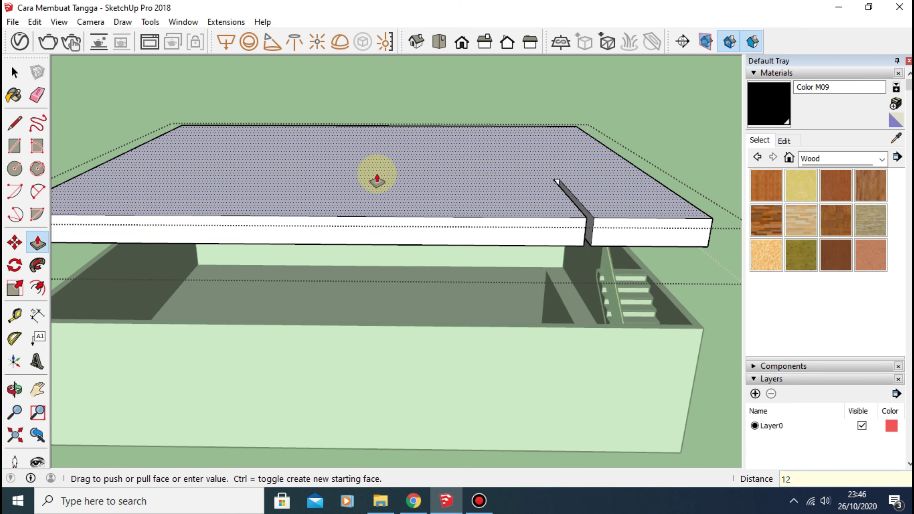
pyautogui.press('Return')
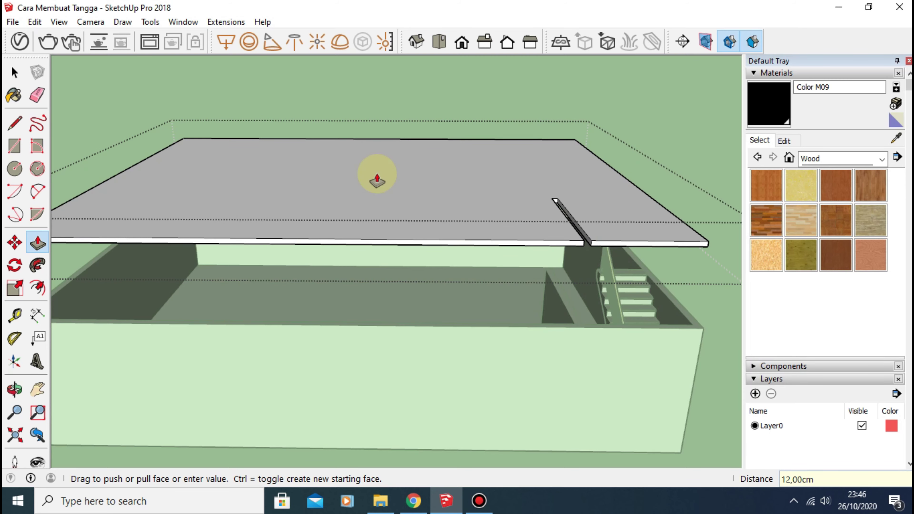
pyautogui.click(14, 71)
pyautogui.moveTo(504, 136)
pyautogui.mouseDown(button='middle')
pyautogui.moveTo(534, 200)
pyautogui.moveTo(445, 225)
pyautogui.mouseUp(button='middle')
pyautogui.scroll(3, 445, 252)
pyautogui.moveTo(445, 265)
pyautogui.mouseDown(button='middle')
pyautogui.moveTo(554, 255)
pyautogui.moveTo(606, 214)
pyautogui.moveTo(591, 212)
pyautogui.moveTo(583, 245)
pyautogui.moveTo(546, 249)
pyautogui.moveTo(511, 173)
pyautogui.mouseUp(button='middle')
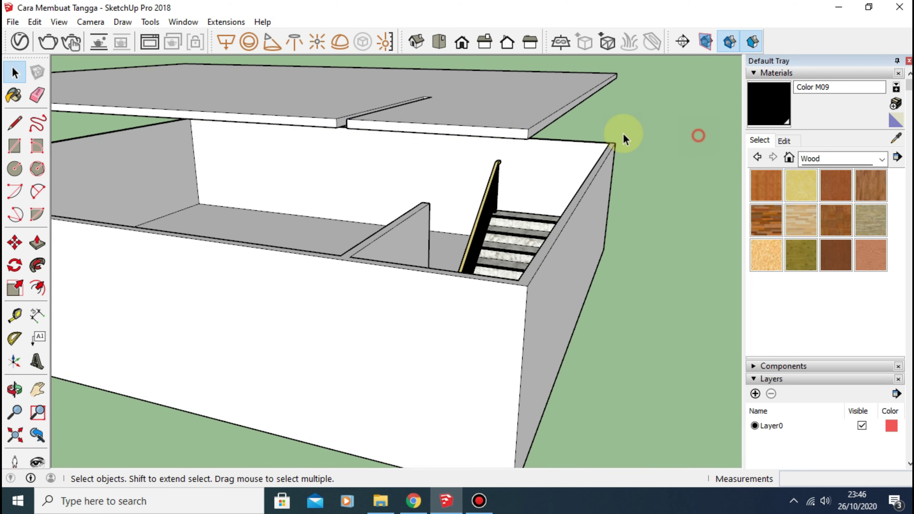
# - Move the upper slab by its corner and snap it onto the wall's top corner
pyautogui.click(511, 121)
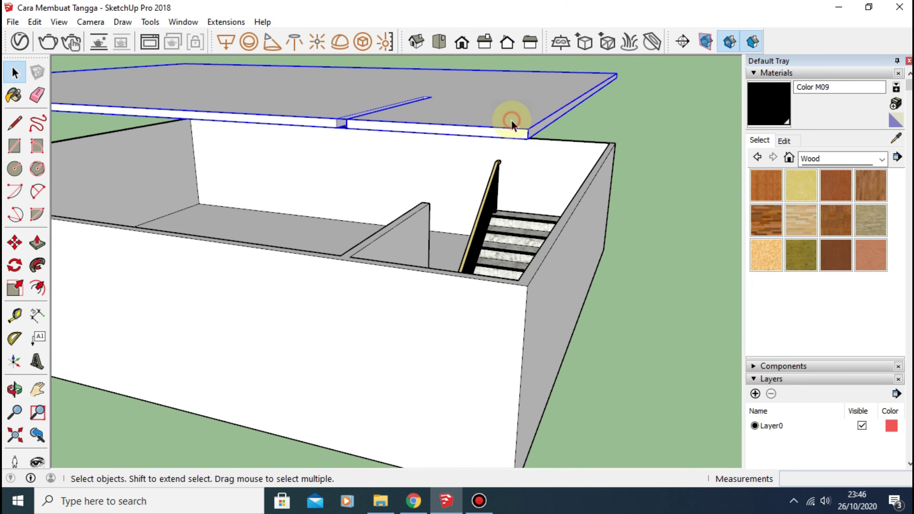
pyautogui.press('m')
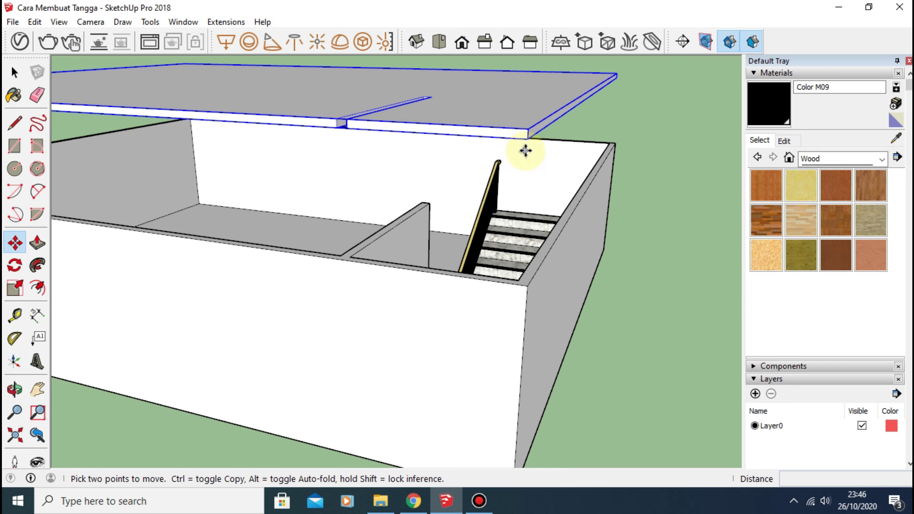
pyautogui.click(525, 141)
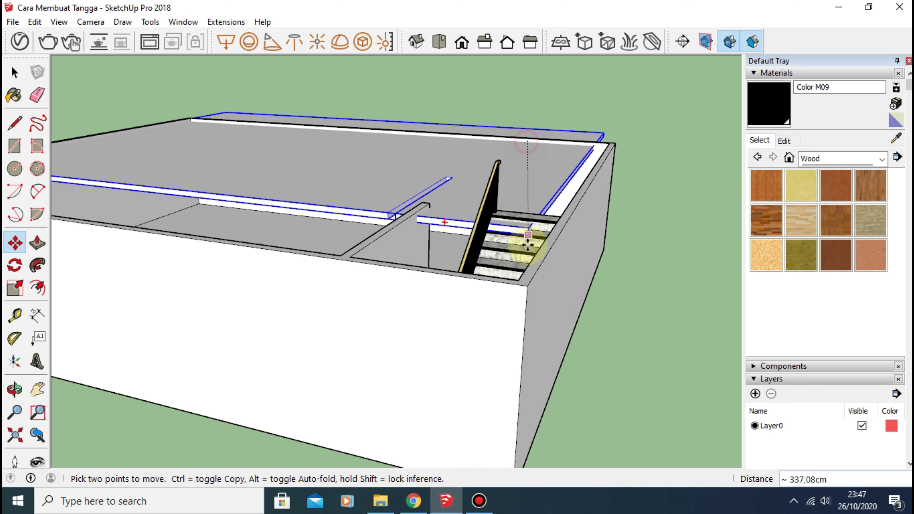
pyautogui.click(519, 283)
pyautogui.moveTo(473, 261); pyautogui.dragTo(617, 336, button='middle')
pyautogui.scroll(3, 394, 233)
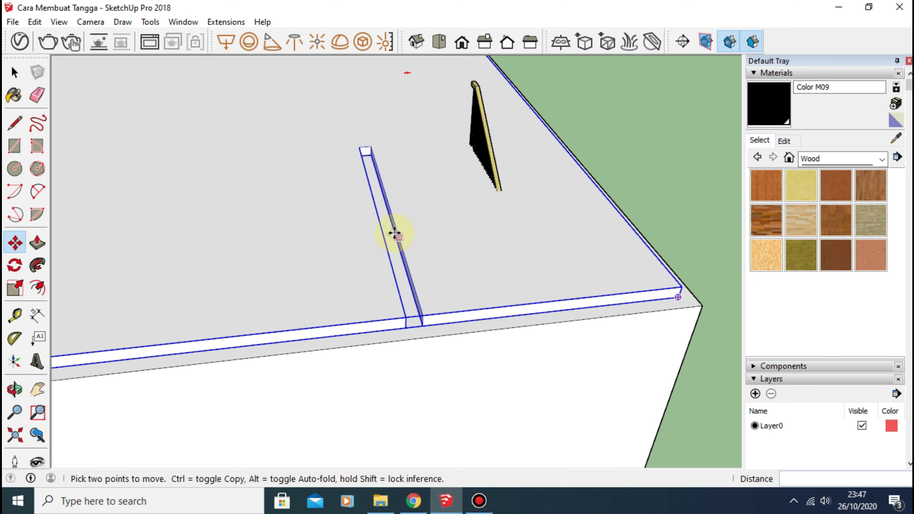
pyautogui.scroll(1, 393, 232)
pyautogui.press('b')
pyautogui.press('space')
pyautogui.moveTo(373, 184)
pyautogui.mouseDown(button='middle')
pyautogui.moveTo(357, 149)
pyautogui.moveTo(369, 126)
pyautogui.moveTo(363, 136)
pyautogui.mouseUp(button='middle')
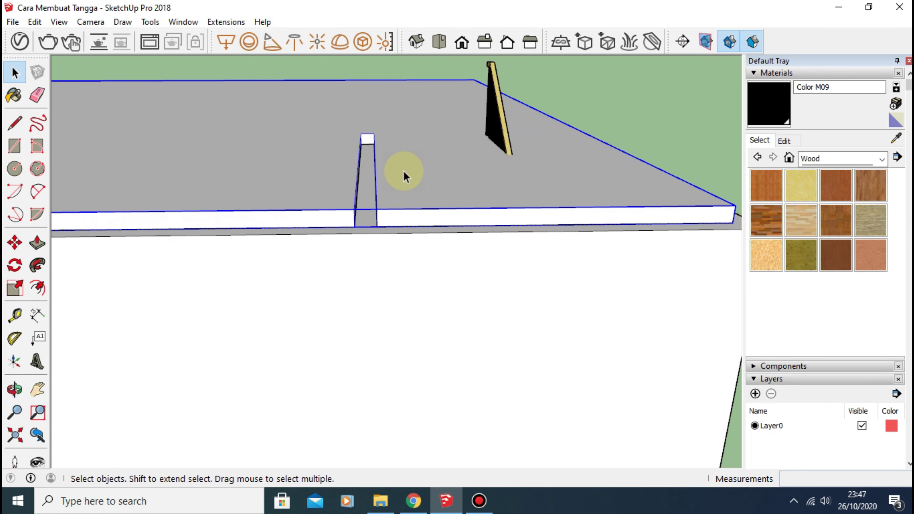
# - Push the slab strip beside the stairs back about 332 cm to open the stairwell
pyautogui.press('p')
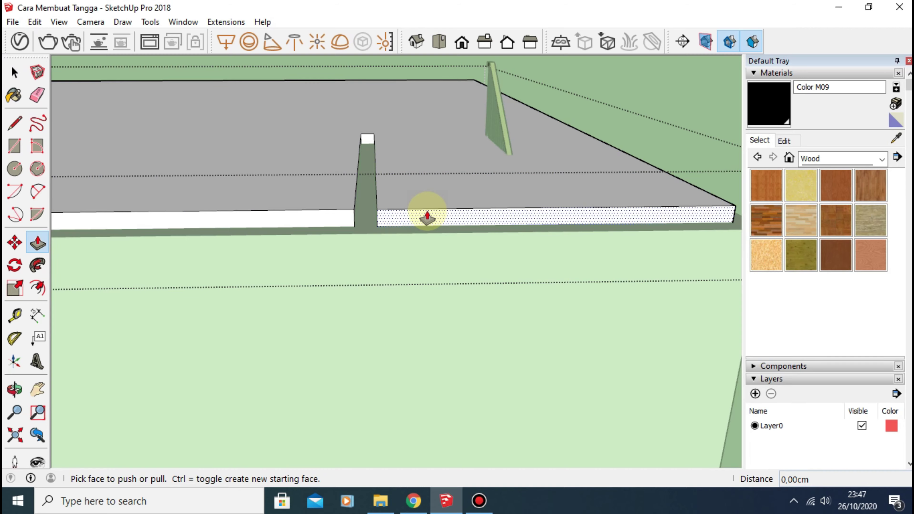
pyautogui.click(426, 218)
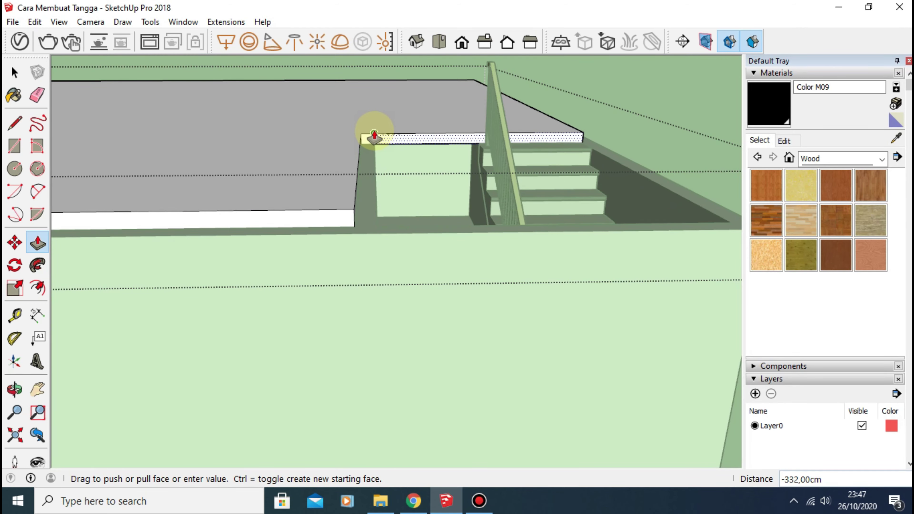
pyautogui.moveTo(482, 139); pyautogui.dragTo(407, 271, button='middle')
pyautogui.moveTo(490, 228)
pyautogui.mouseDown(button='middle')
pyautogui.moveTo(438, 280)
pyautogui.moveTo(494, 233)
pyautogui.moveTo(453, 234)
pyautogui.moveTo(472, 204)
pyautogui.moveTo(438, 246)
pyautogui.mouseUp(button='middle')
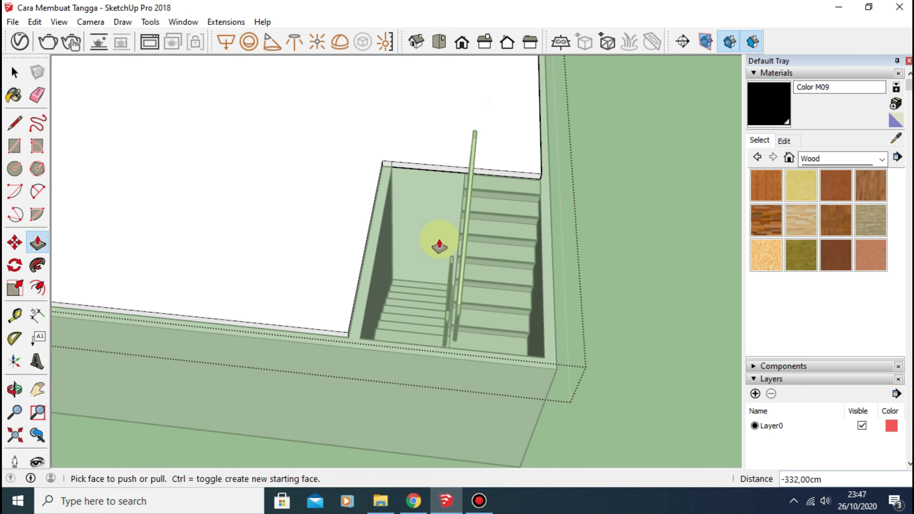
pyautogui.hotkey('ctrl', 'z')
pyautogui.hotkey('ctrl', 'y')
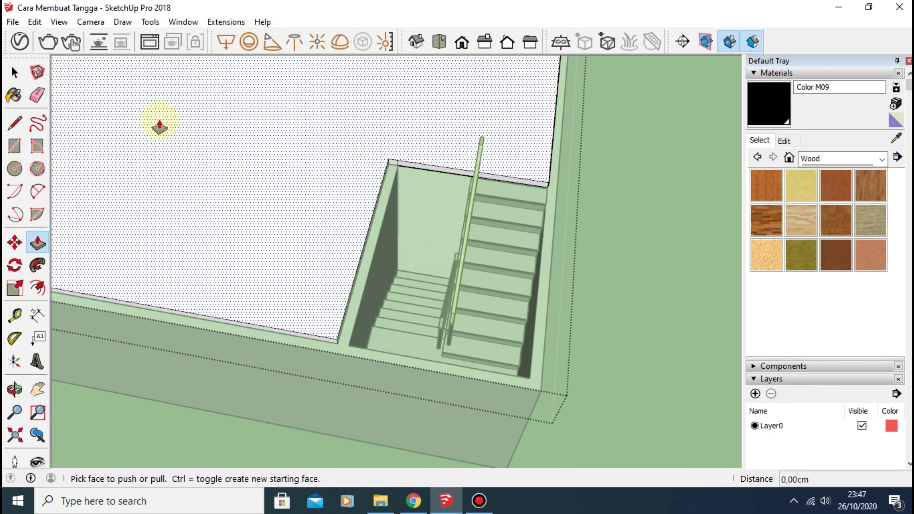
pyautogui.click(14, 72)
# - Try pulling the wall's top edge face, cancel it, and view the stairwell from above
pyautogui.scroll(2, 393, 209)
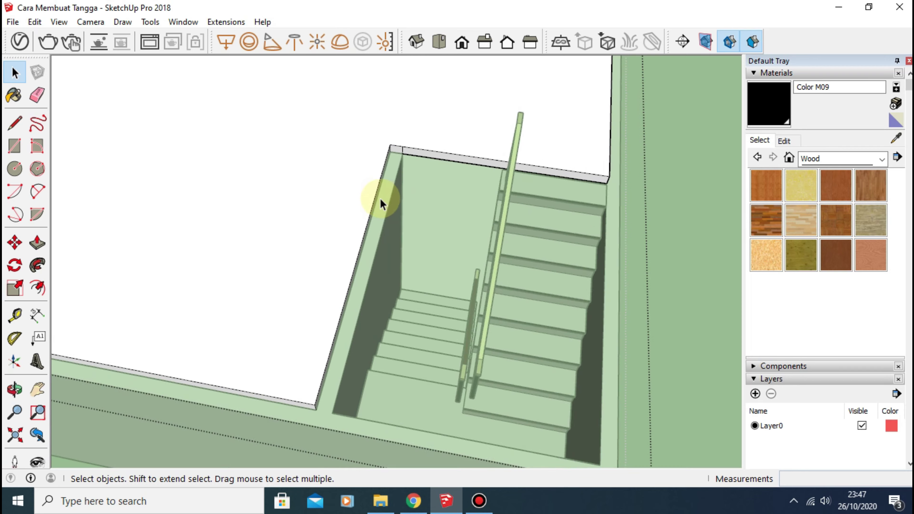
pyautogui.moveTo(379, 196)
pyautogui.mouseDown(button='middle')
pyautogui.moveTo(305, 146)
pyautogui.moveTo(310, 137)
pyautogui.mouseUp(button='middle')
pyautogui.press('p')
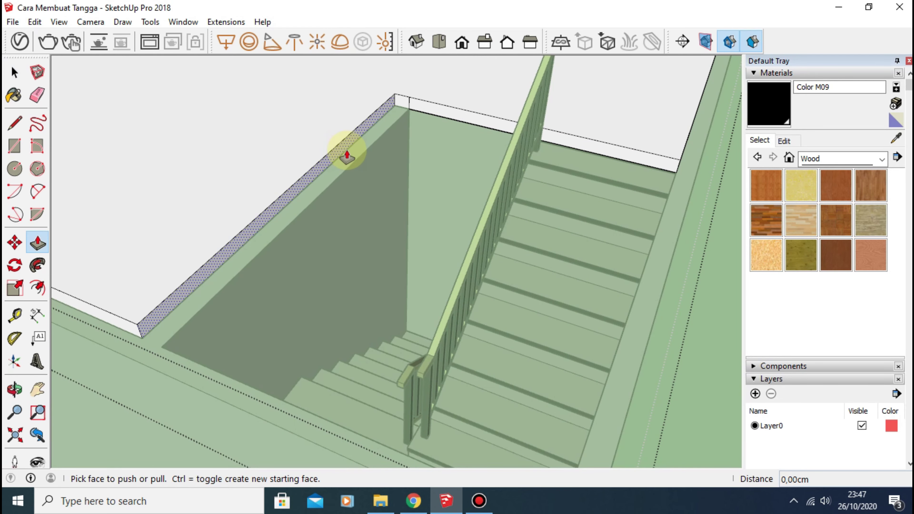
pyautogui.click(343, 149)
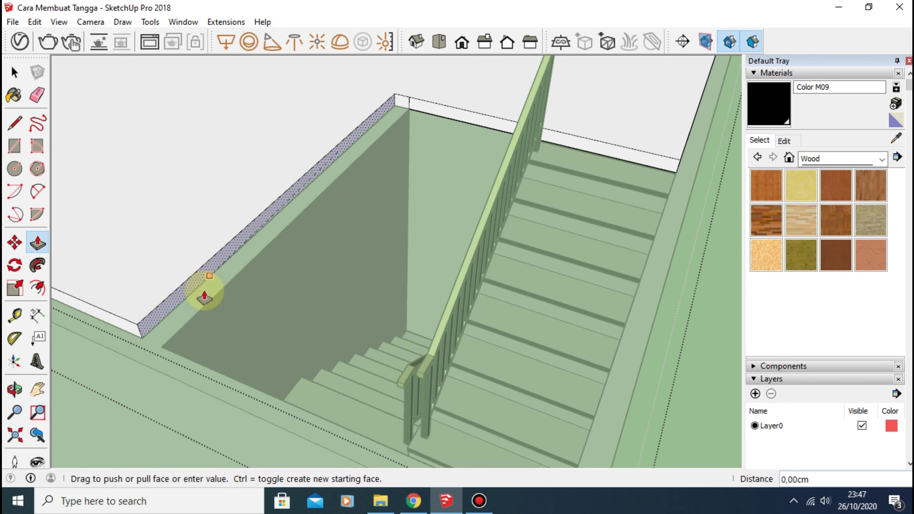
pyautogui.press('Escape')
pyautogui.scroll(-1, 222, 317)
pyautogui.scroll(-2, 234, 306)
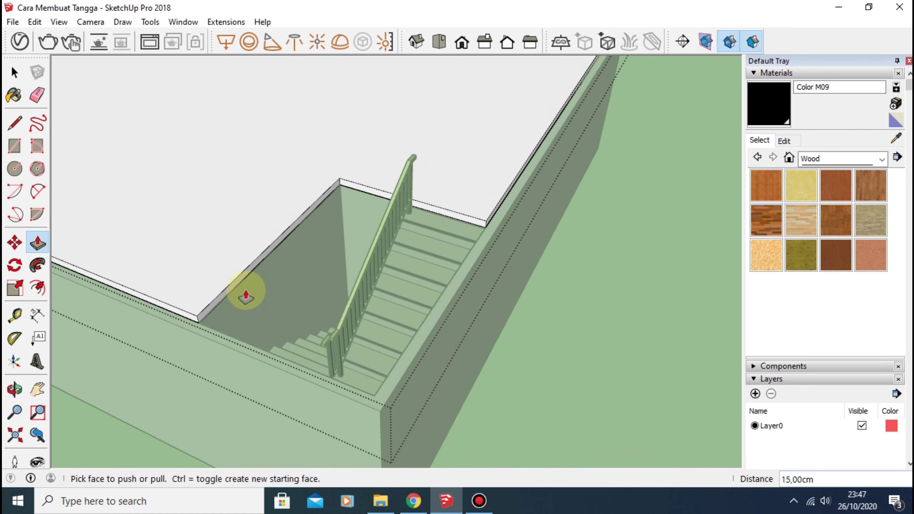
pyautogui.click(14, 69)
pyautogui.moveTo(616, 238)
pyautogui.mouseDown(button='middle')
pyautogui.moveTo(473, 247)
pyautogui.moveTo(673, 206)
pyautogui.moveTo(490, 180)
pyautogui.mouseUp(button='middle')
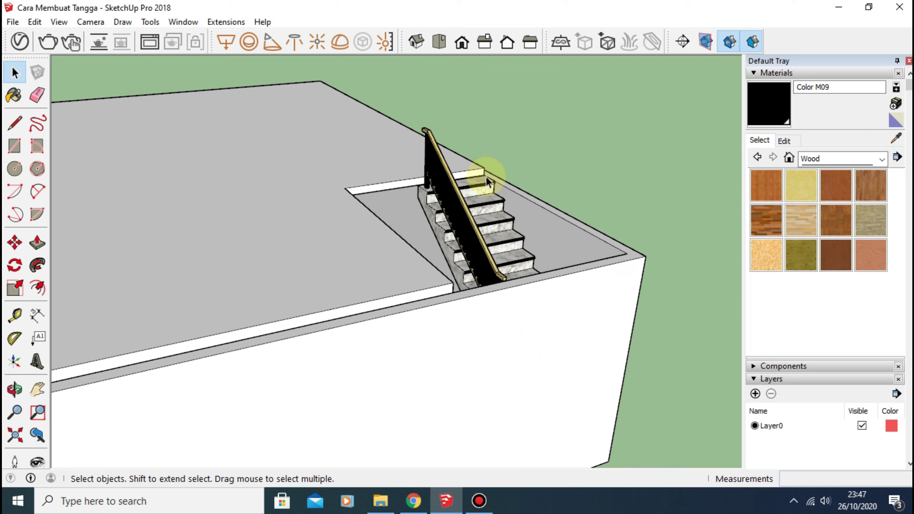
pyautogui.scroll(3, 483, 208)
pyautogui.scroll(2, 428, 204)
pyautogui.moveTo(428, 204)
pyautogui.mouseDown(button='middle')
pyautogui.moveTo(503, 203)
pyautogui.moveTo(398, 188)
pyautogui.moveTo(518, 204)
pyautogui.moveTo(326, 189)
pyautogui.mouseUp(button='middle')
pyautogui.click(268, 183)
pyautogui.scroll(2, 331, 198)
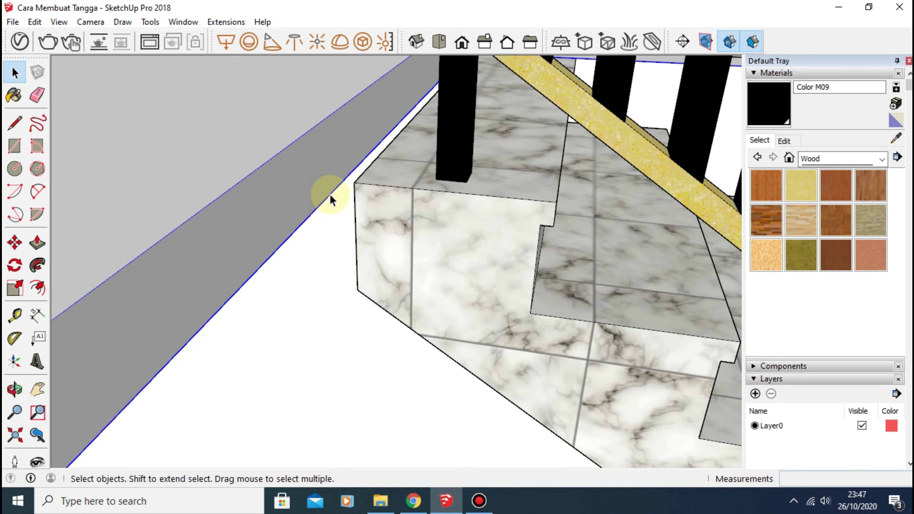
pyautogui.press('m')
pyautogui.click(343, 181)
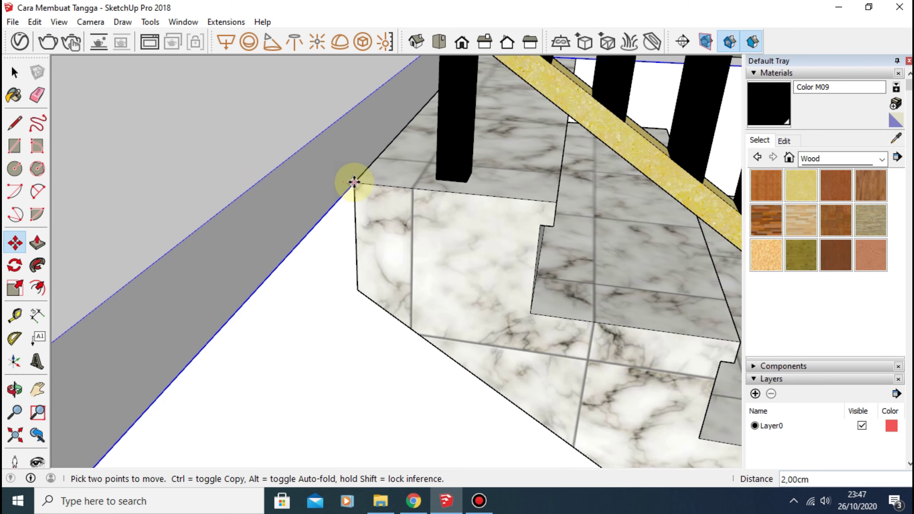
pyautogui.moveTo(346, 194)
pyautogui.mouseDown(button='middle')
pyautogui.moveTo(416, 159)
pyautogui.moveTo(399, 162)
pyautogui.mouseUp(button='middle')
pyautogui.scroll(-5, 425, 156)
pyautogui.scroll(4, 439, 151)
pyautogui.scroll(2, 433, 169)
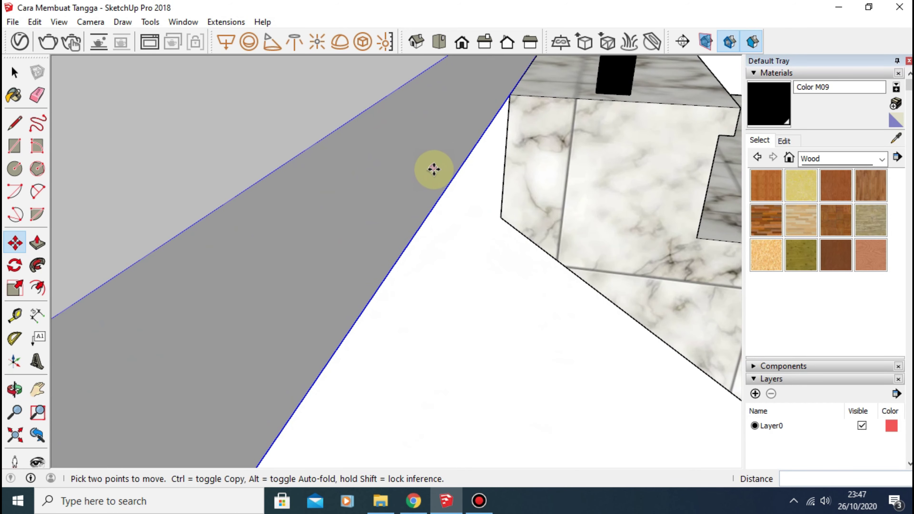
pyautogui.scroll(3, 486, 180)
pyautogui.moveTo(557, 190)
pyautogui.mouseDown(button='middle')
pyautogui.moveTo(608, 206)
pyautogui.moveTo(371, 236)
pyautogui.mouseUp(button='middle')
pyautogui.click(17, 80)
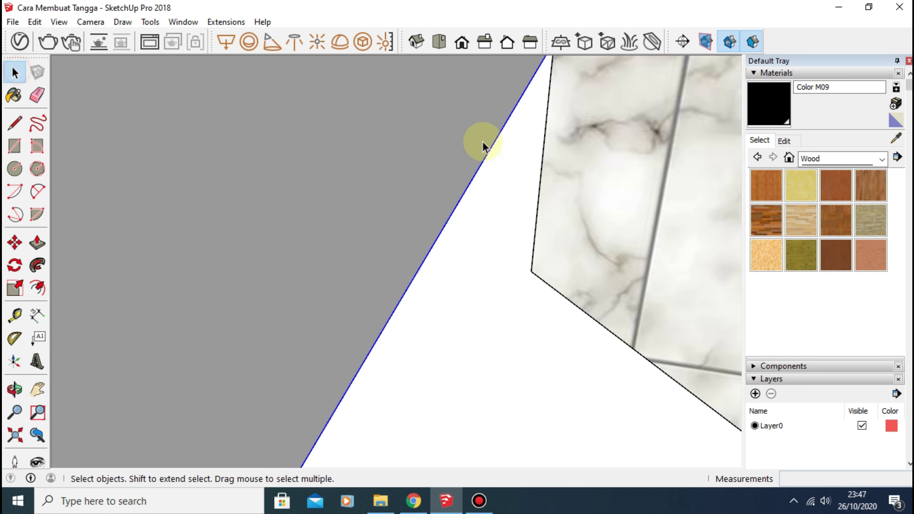
pyautogui.moveTo(615, 156)
pyautogui.mouseDown(button='middle')
pyautogui.moveTo(597, 174)
pyautogui.moveTo(569, 107)
pyautogui.moveTo(658, 81)
pyautogui.mouseUp(button='middle')
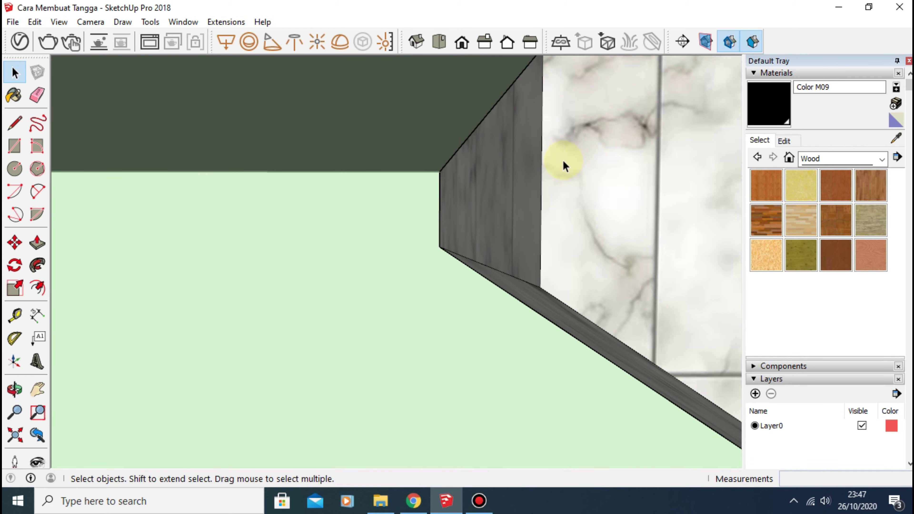
# - Draw a line from the step's corner to close the first grey triangular face
pyautogui.press('l')
pyautogui.click(540, 287)
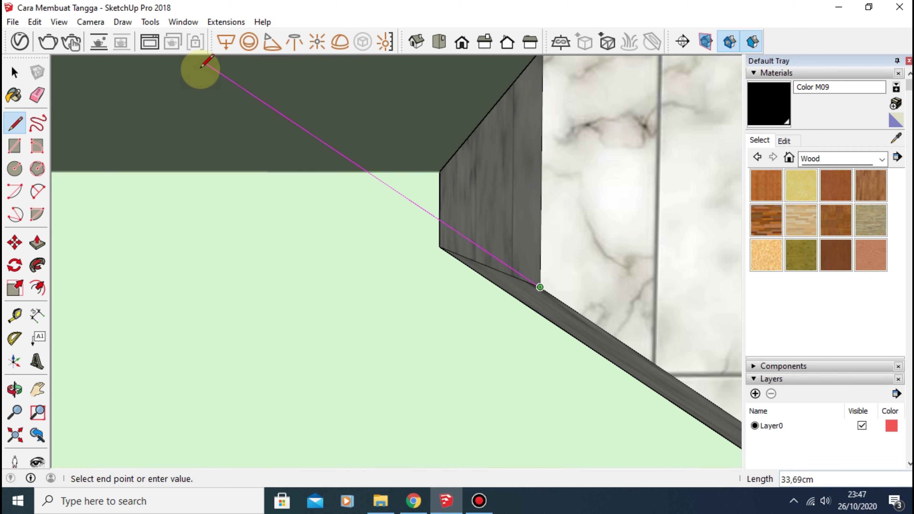
pyautogui.moveTo(201, 67)
pyautogui.mouseDown(button='middle')
pyautogui.moveTo(272, 127)
pyautogui.moveTo(204, 86)
pyautogui.mouseUp(button='middle')
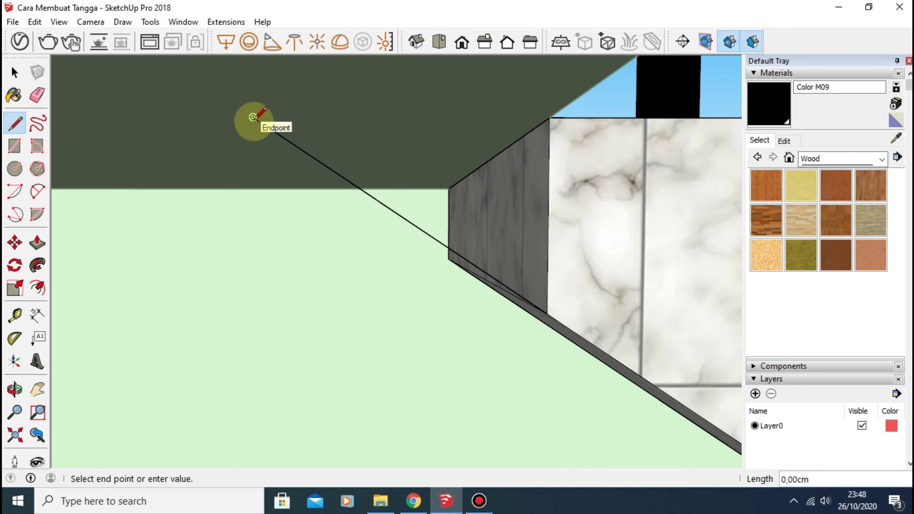
pyautogui.moveTo(298, 182)
pyautogui.mouseDown(button='middle')
pyautogui.moveTo(357, 180)
pyautogui.moveTo(383, 162)
pyautogui.mouseUp(button='middle')
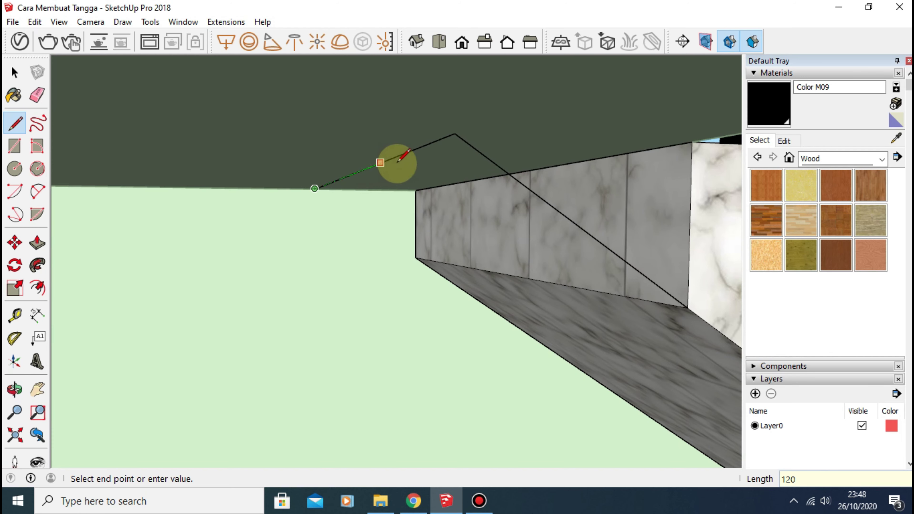
pyautogui.click(415, 258)
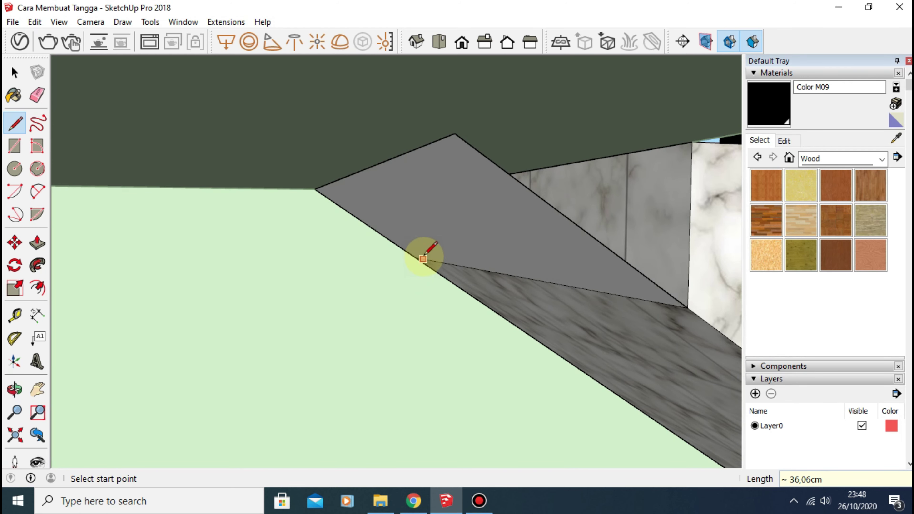
# - Draw lines from the triangle's apex and the wedge corner to close the remaining faces
pyautogui.moveTo(454, 134); pyautogui.dragTo(332, 122, button='middle')
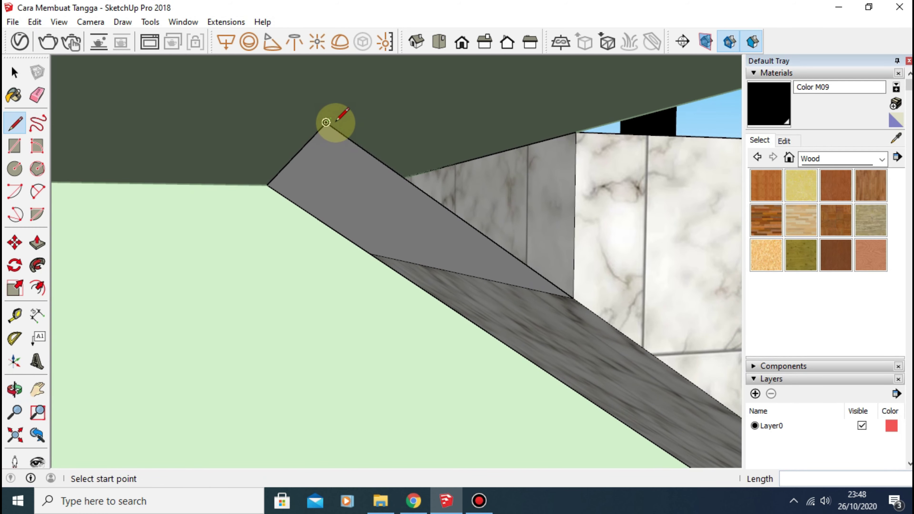
pyautogui.click(325, 122)
pyautogui.moveTo(582, 119); pyautogui.dragTo(417, 149, button='middle')
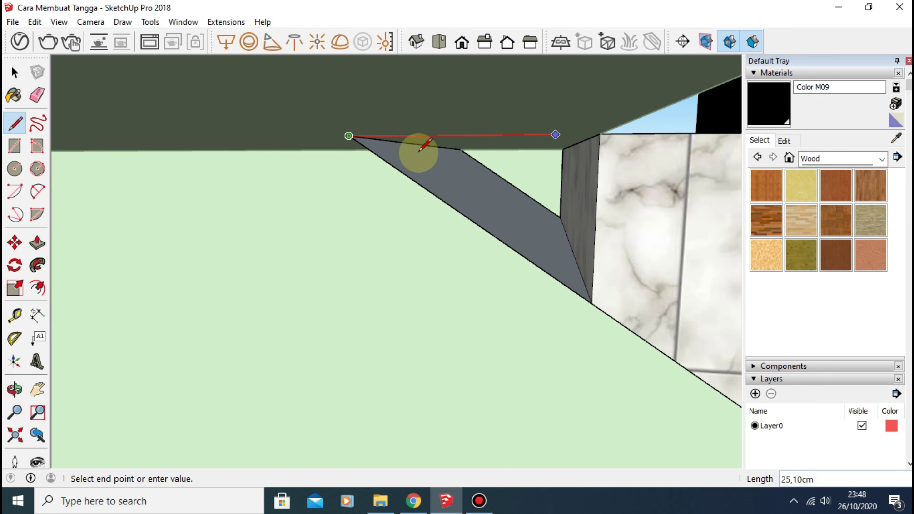
pyautogui.click(471, 143)
pyautogui.click(561, 149)
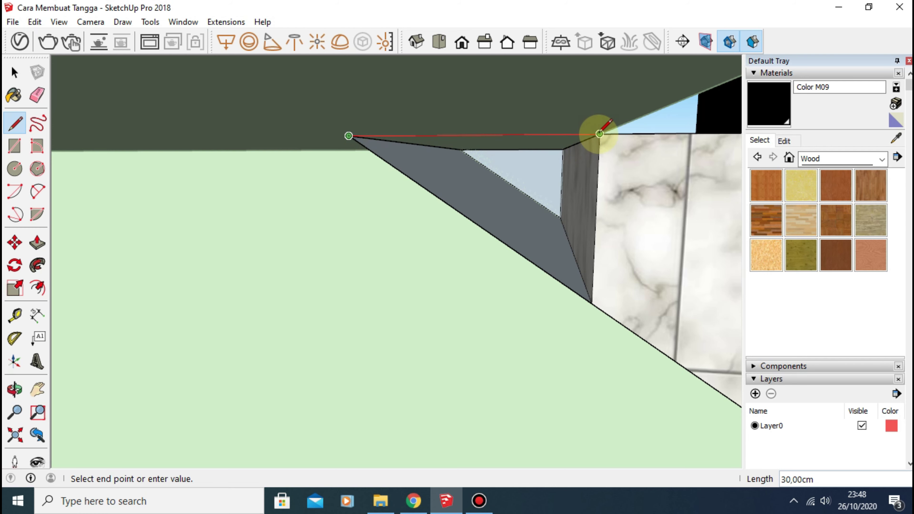
pyautogui.click(349, 136)
pyautogui.click(599, 134)
pyautogui.moveTo(604, 139)
pyautogui.mouseDown(button='middle')
pyautogui.moveTo(603, 147)
pyautogui.moveTo(841, 147)
pyautogui.mouseUp(button='middle')
# - Sample the stair's Marble Carrara Gold Floor and paint the white, grey and remaining wedge faces
pyautogui.click(895, 138)
pyautogui.click(597, 337)
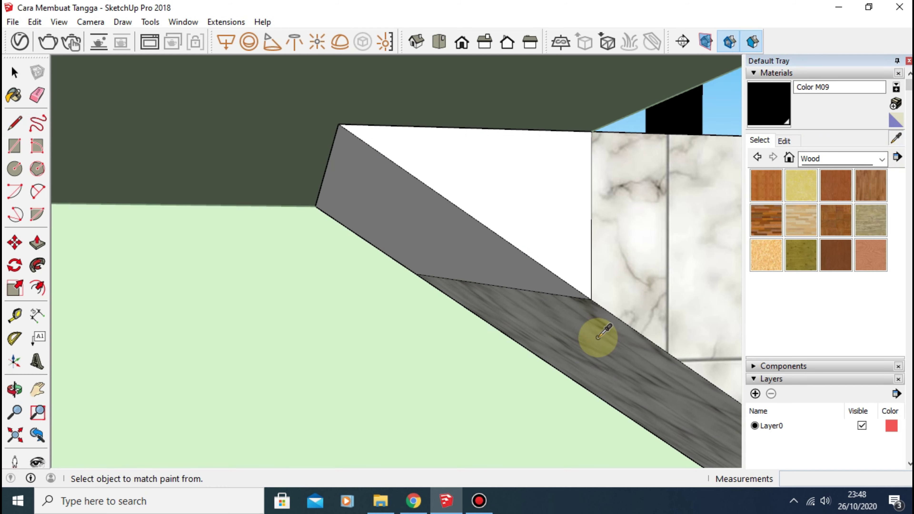
pyautogui.click(543, 193)
pyautogui.click(478, 262)
pyautogui.moveTo(572, 268); pyautogui.dragTo(559, 276, button='middle')
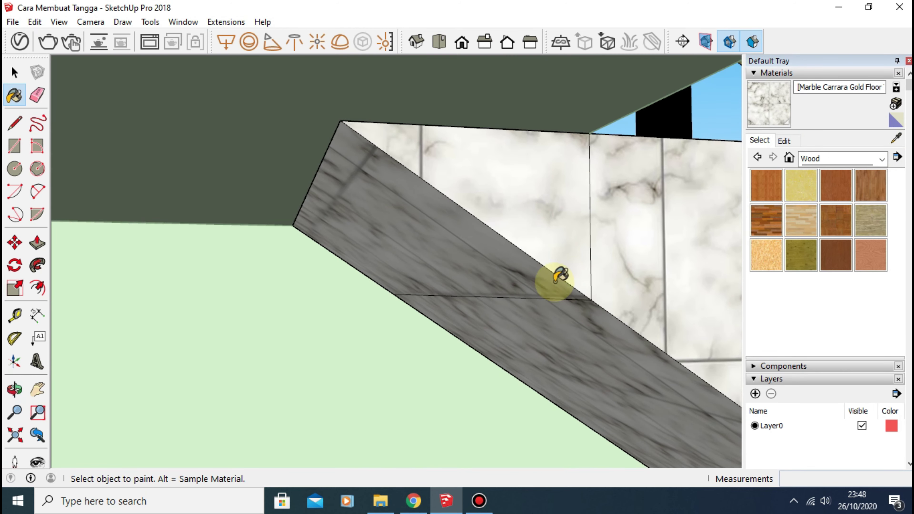
pyautogui.press('e')
pyautogui.moveTo(569, 235)
pyautogui.mouseDown(button='middle')
pyautogui.moveTo(465, 257)
pyautogui.moveTo(575, 194)
pyautogui.moveTo(498, 251)
pyautogui.moveTo(151, 90)
pyautogui.mouseUp(button='middle')
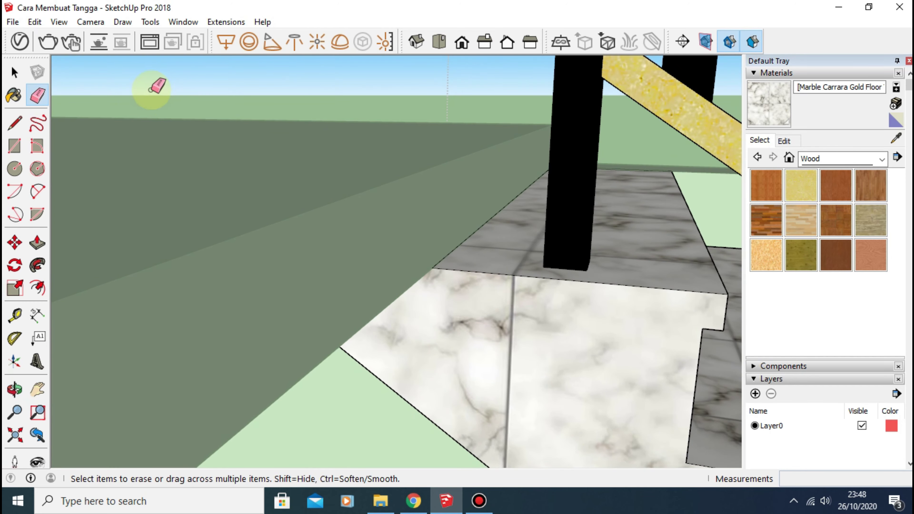
pyautogui.moveTo(215, 74)
pyautogui.mouseDown(button='middle')
pyautogui.moveTo(398, 204)
pyautogui.moveTo(435, 76)
pyautogui.moveTo(493, 182)
pyautogui.mouseUp(button='middle')
pyautogui.moveTo(438, 154)
pyautogui.mouseDown(button='middle')
pyautogui.moveTo(465, 151)
pyautogui.moveTo(465, 166)
pyautogui.mouseUp(button='middle')
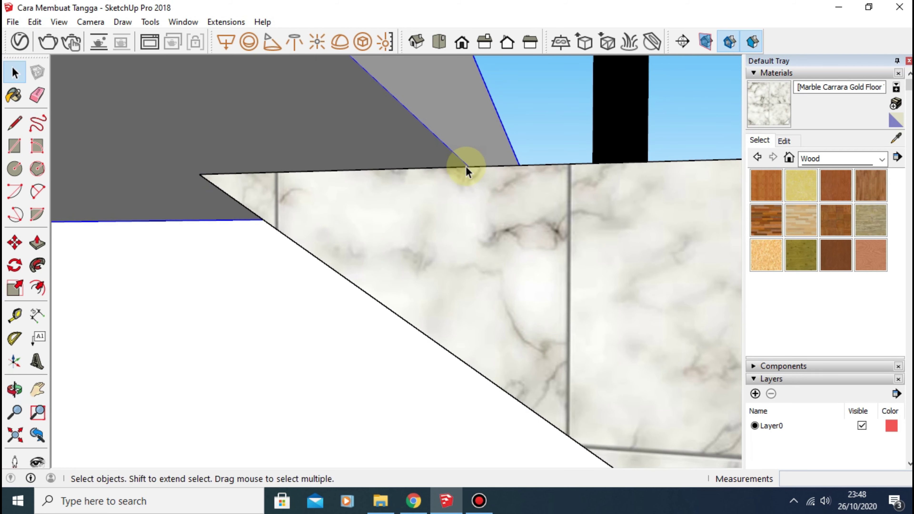
# - Start the notch outline on the wedge's edge, then abandon the first push attempt
pyautogui.press('l')
pyautogui.click(468, 166)
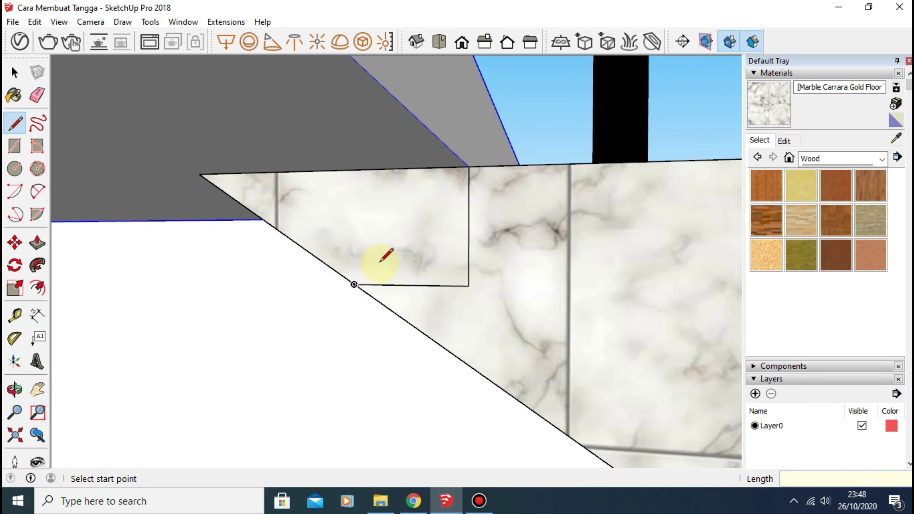
pyautogui.press('p')
pyautogui.click(408, 249)
pyautogui.press('Escape')
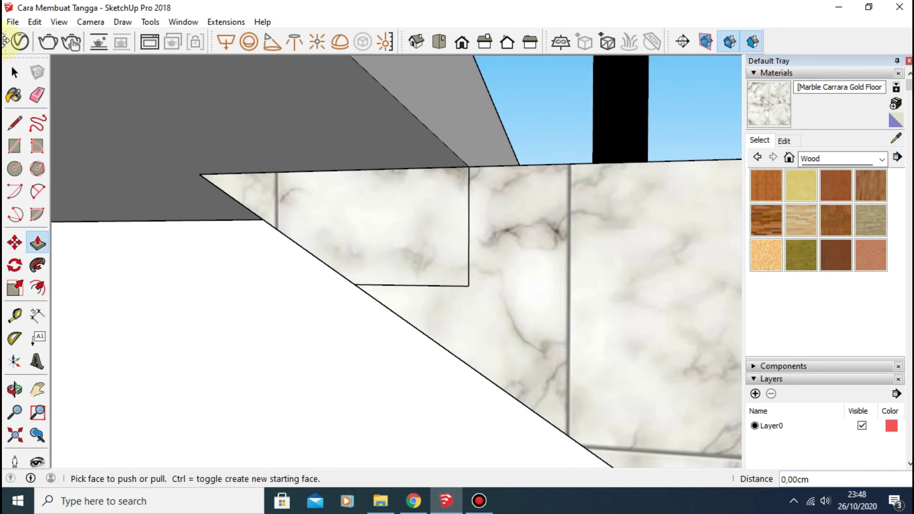
pyautogui.click(15, 73)
# - Inside the marble group, outline the notch and push/pull it out of the wedge
pyautogui.doubleClick(546, 268)
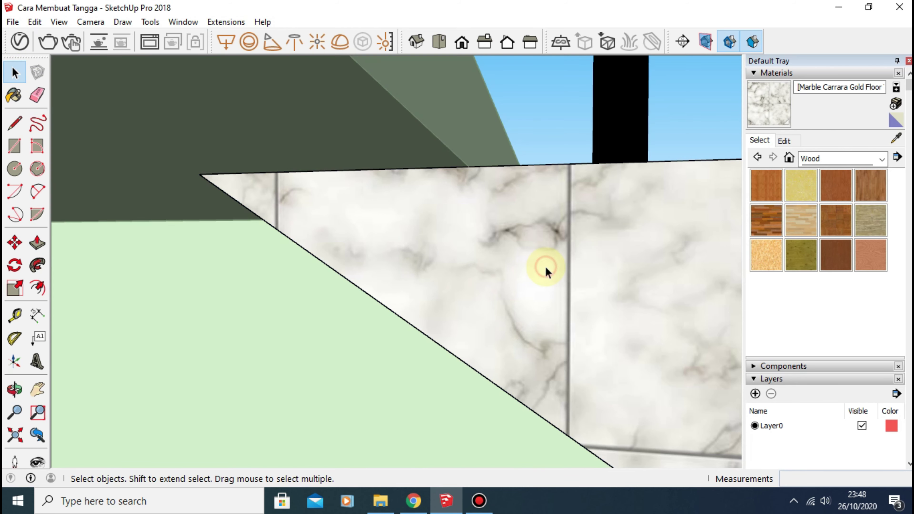
pyautogui.press('l')
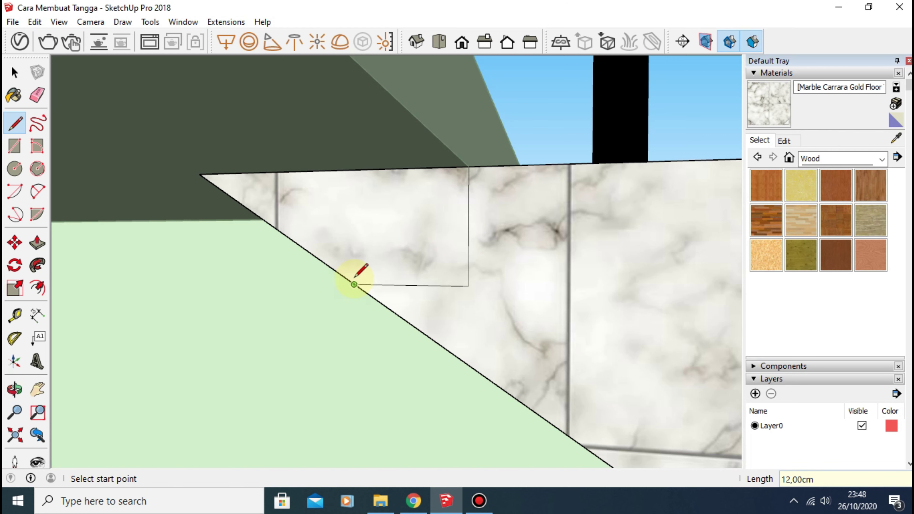
pyautogui.press('p')
pyautogui.click(398, 253)
pyautogui.write('500')
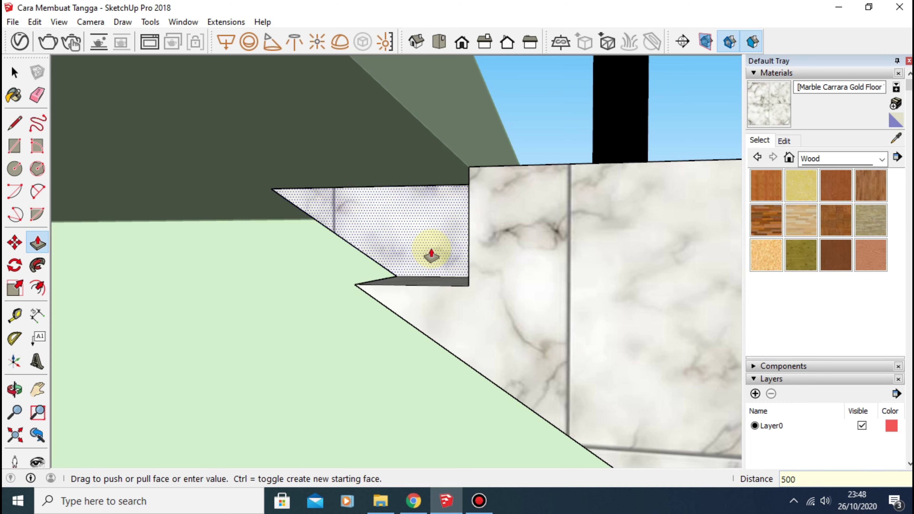
pyautogui.press('Return')
pyautogui.moveTo(376, 227)
pyautogui.mouseDown(button='middle')
pyautogui.moveTo(438, 220)
pyautogui.moveTo(374, 212)
pyautogui.mouseUp(button='middle')
pyautogui.click(21, 75)
pyautogui.click(505, 80)
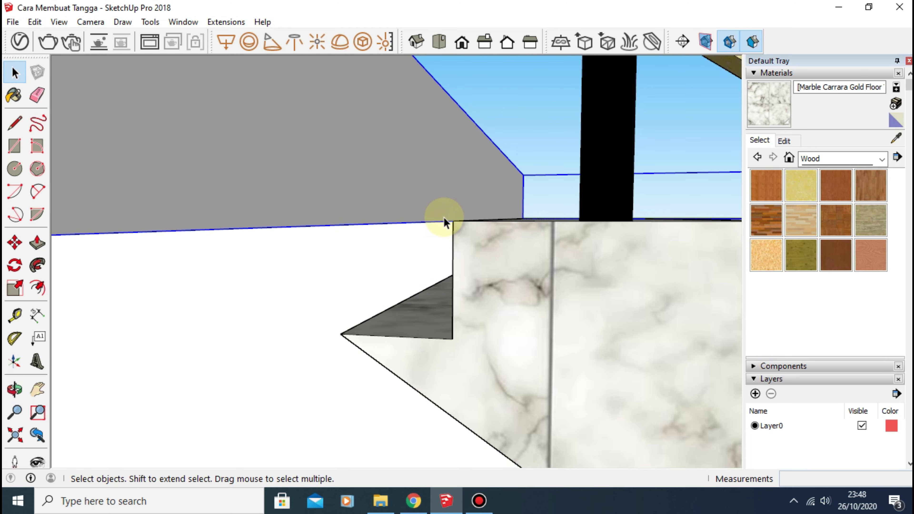
# - Move the grey wall down 12 cm from its corner so it meets the stair
pyautogui.press('m')
pyautogui.click(454, 222)
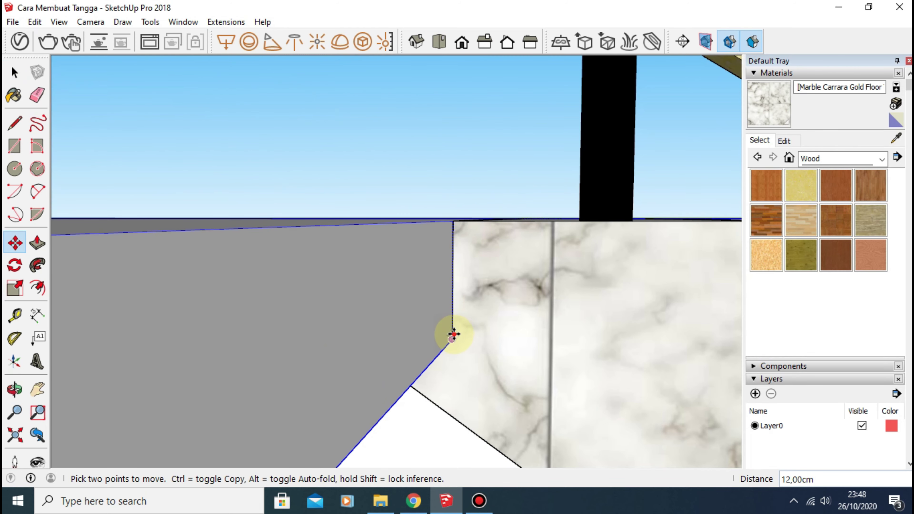
pyautogui.moveTo(410, 174)
pyautogui.mouseDown(button='middle')
pyautogui.moveTo(428, 214)
pyautogui.moveTo(394, 219)
pyautogui.mouseUp(button='middle')
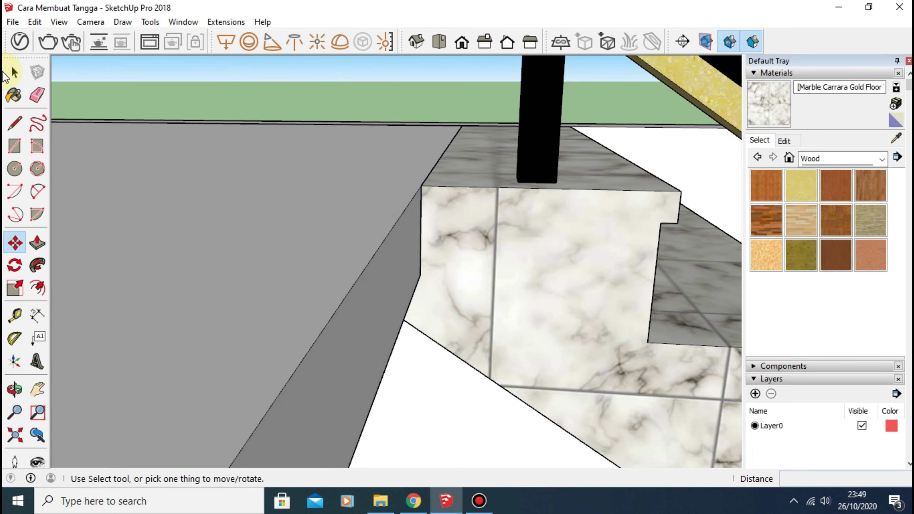
pyautogui.click(13, 73)
pyautogui.moveTo(565, 173)
pyautogui.mouseDown(button='middle')
pyautogui.moveTo(500, 190)
pyautogui.moveTo(500, 204)
pyautogui.moveTo(493, 177)
pyautogui.moveTo(495, 241)
pyautogui.mouseUp(button='middle')
pyautogui.scroll(-3, 495, 241)
pyautogui.scroll(-2, 513, 248)
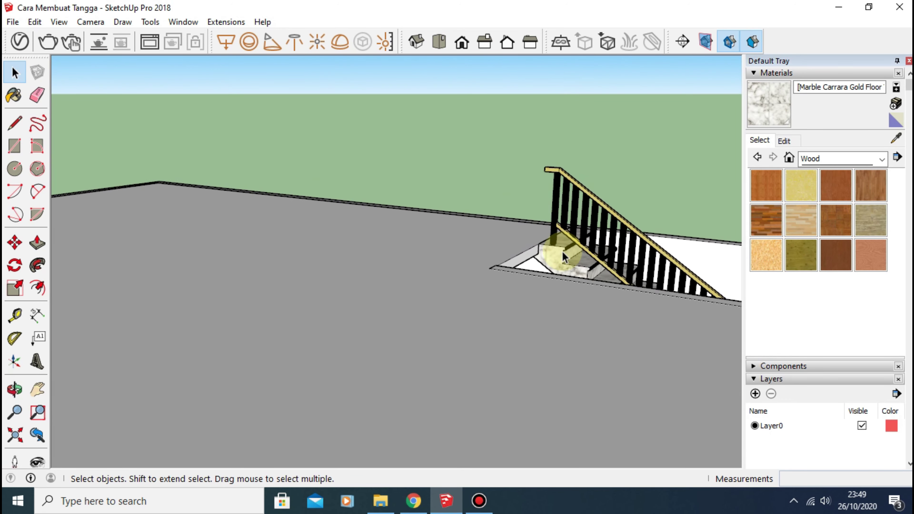
pyautogui.moveTo(555, 255)
pyautogui.mouseDown(button='middle')
pyautogui.moveTo(446, 310)
pyautogui.moveTo(362, 302)
pyautogui.moveTo(445, 241)
pyautogui.moveTo(285, 322)
pyautogui.moveTo(479, 266)
pyautogui.moveTo(461, 286)
pyautogui.moveTo(534, 317)
pyautogui.mouseUp(button='middle')
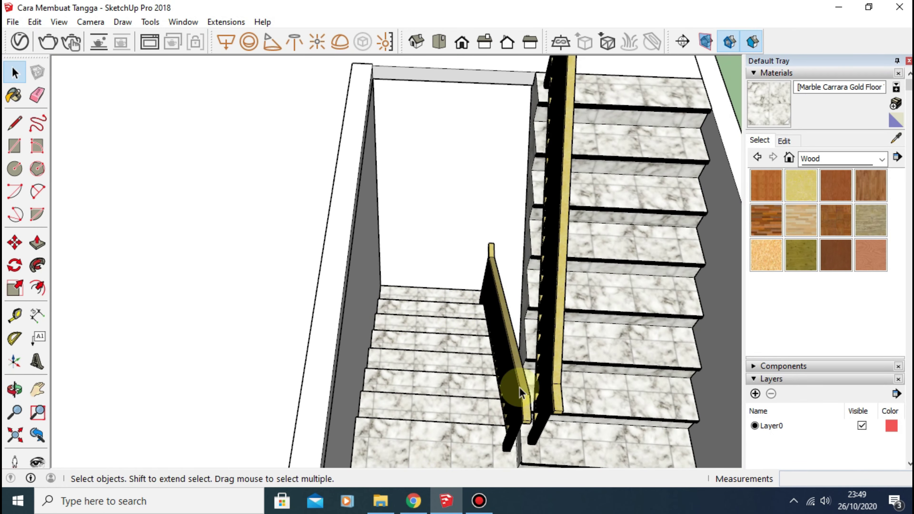
pyautogui.moveTo(527, 388); pyautogui.dragTo(493, 226, button='middle')
pyautogui.moveTo(561, 121)
pyautogui.mouseDown(button='middle')
pyautogui.moveTo(506, 204)
pyautogui.moveTo(408, 255)
pyautogui.moveTo(499, 180)
pyautogui.moveTo(482, 188)
pyautogui.moveTo(418, 286)
pyautogui.moveTo(579, 247)
pyautogui.moveTo(367, 210)
pyautogui.moveTo(373, 238)
pyautogui.moveTo(267, 174)
pyautogui.mouseUp(button='middle')
pyautogui.scroll(3, 367, 214)
pyautogui.scroll(-5, 267, 174)
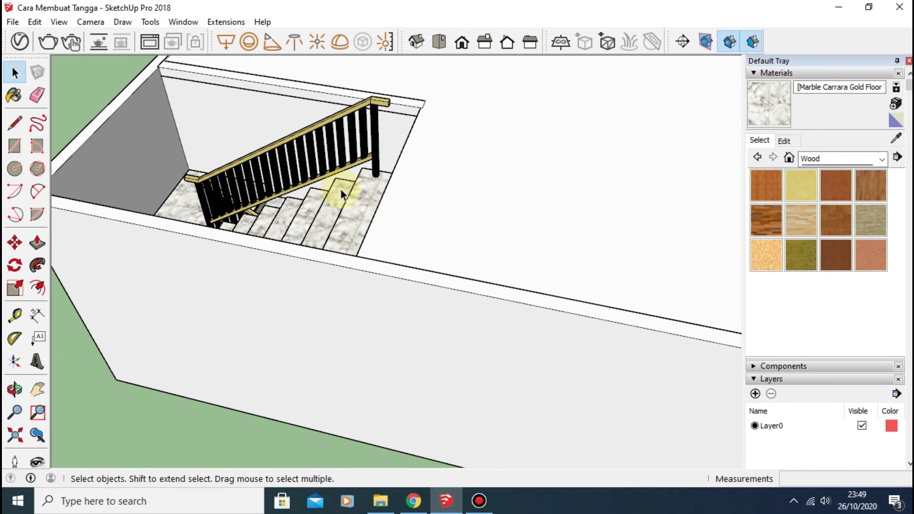
pyautogui.scroll(-3, 324, 162)
pyautogui.moveTo(327, 153)
pyautogui.mouseDown(button='middle')
pyautogui.moveTo(397, 228)
pyautogui.moveTo(516, 217)
pyautogui.moveTo(318, 179)
pyautogui.moveTo(241, 208)
pyautogui.moveTo(211, 173)
pyautogui.moveTo(249, 114)
pyautogui.moveTo(299, 238)
pyautogui.moveTo(362, 222)
pyautogui.moveTo(311, 206)
pyautogui.mouseUp(button='middle')
pyautogui.scroll(3, 281, 190)
pyautogui.scroll(3, 243, 189)
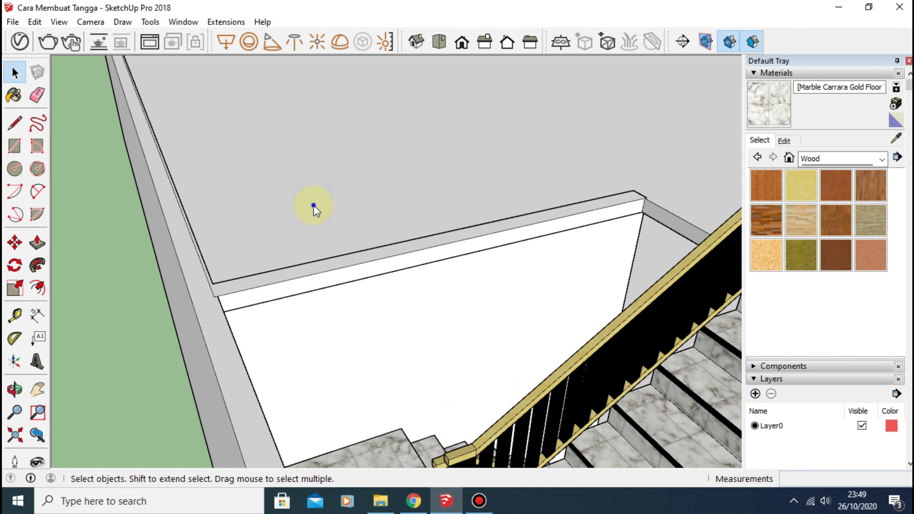
# - Bring up and dismiss the stairwell wall group's context menu, then re-orbit the staircase view
pyautogui.rightClick(311, 206)
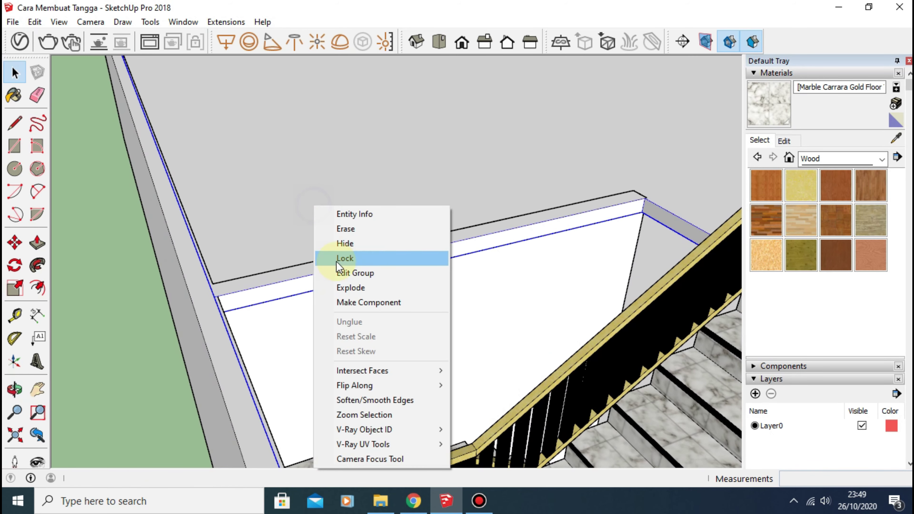
pyautogui.click(212, 244)
pyautogui.scroll(-3, 434, 269)
pyautogui.moveTo(434, 269)
pyautogui.mouseDown(button='middle')
pyautogui.moveTo(410, 238)
pyautogui.moveTo(434, 268)
pyautogui.mouseUp(button='middle')
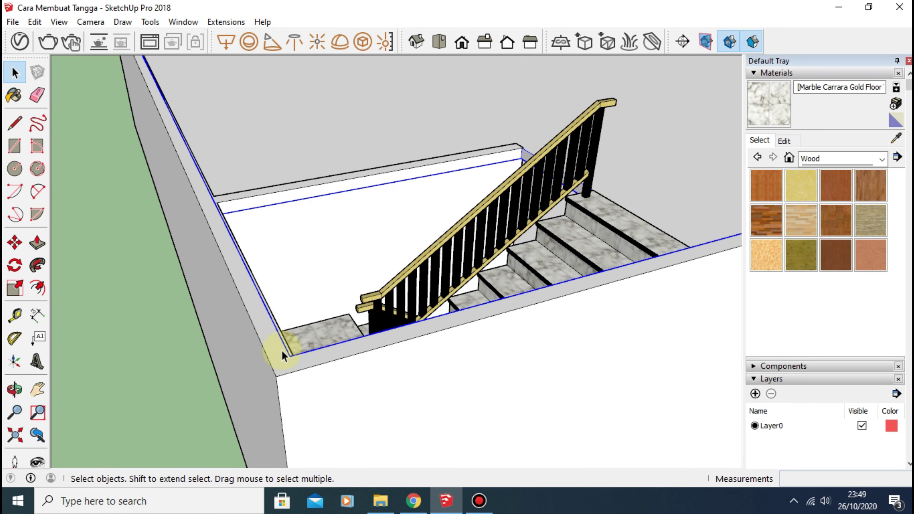
pyautogui.scroll(1, 292, 353)
# - Move the selected slab rim edges at the stairwell opening toward the staircase
pyautogui.press('m')
pyautogui.click(250, 280)
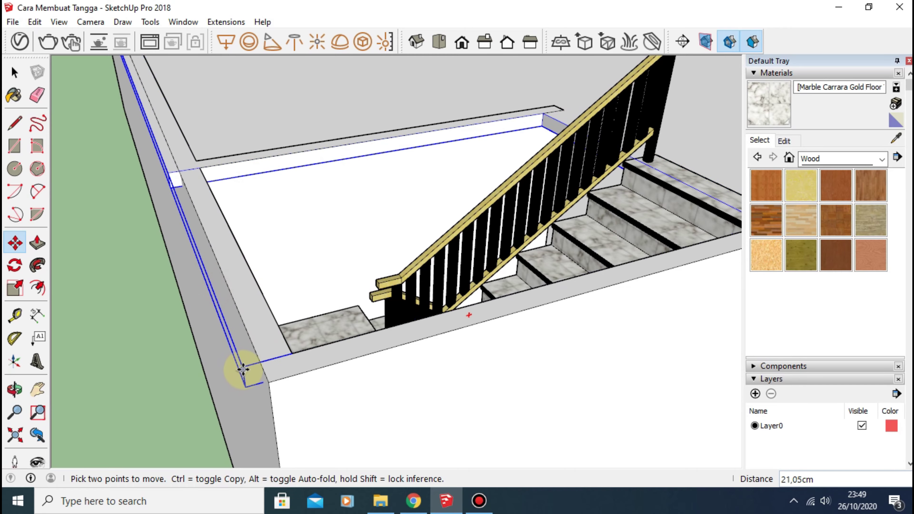
pyautogui.moveTo(277, 352)
pyautogui.mouseDown(button='middle')
pyautogui.moveTo(190, 189)
pyautogui.moveTo(435, 179)
pyautogui.mouseUp(button='middle')
pyautogui.scroll(3, 418, 149)
pyautogui.scroll(-2, 418, 148)
pyautogui.moveTo(418, 149)
pyautogui.mouseDown(button='middle')
pyautogui.moveTo(573, 298)
pyautogui.moveTo(434, 302)
pyautogui.mouseUp(button='middle')
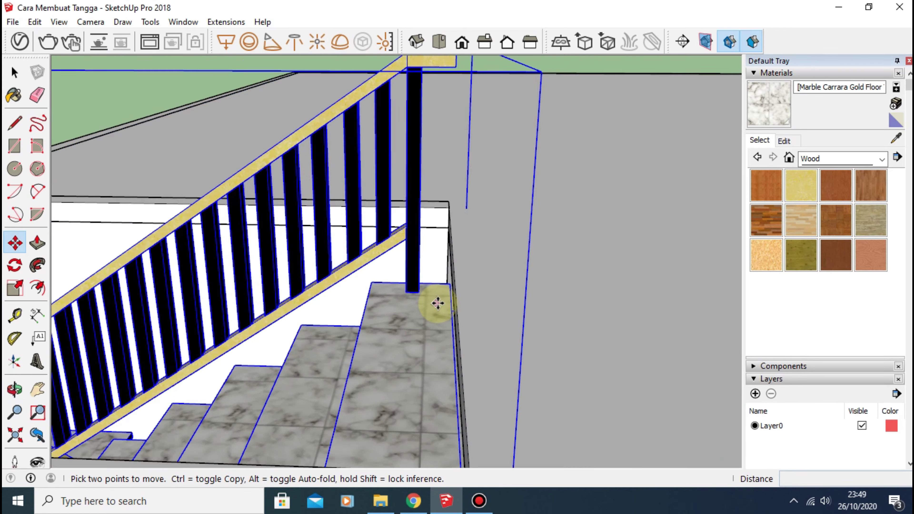
pyautogui.scroll(2, 434, 302)
pyautogui.click(13, 74)
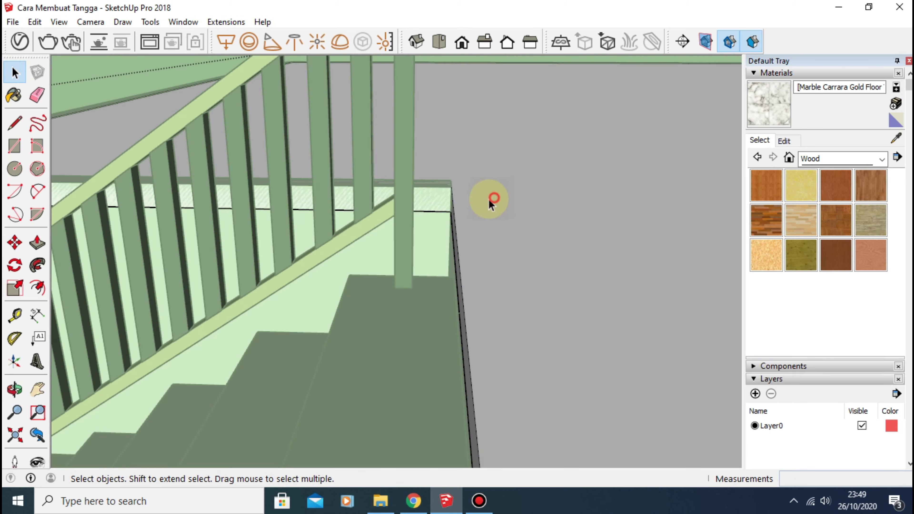
pyautogui.moveTo(490, 198)
pyautogui.mouseDown(button='middle')
pyautogui.moveTo(453, 212)
pyautogui.moveTo(462, 224)
pyautogui.mouseUp(button='middle')
# - Push the stair stringer's side face out 2 cm, then return to the Select tool
pyautogui.press('p')
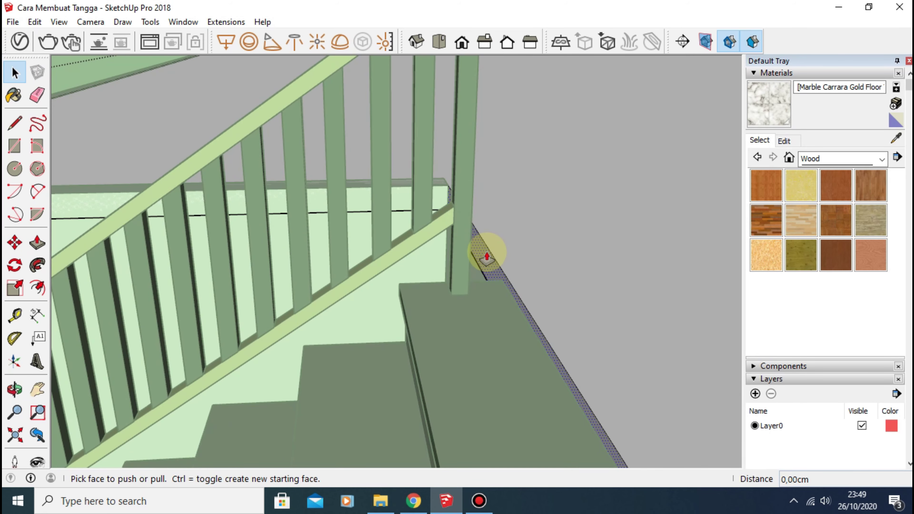
pyautogui.click(489, 263)
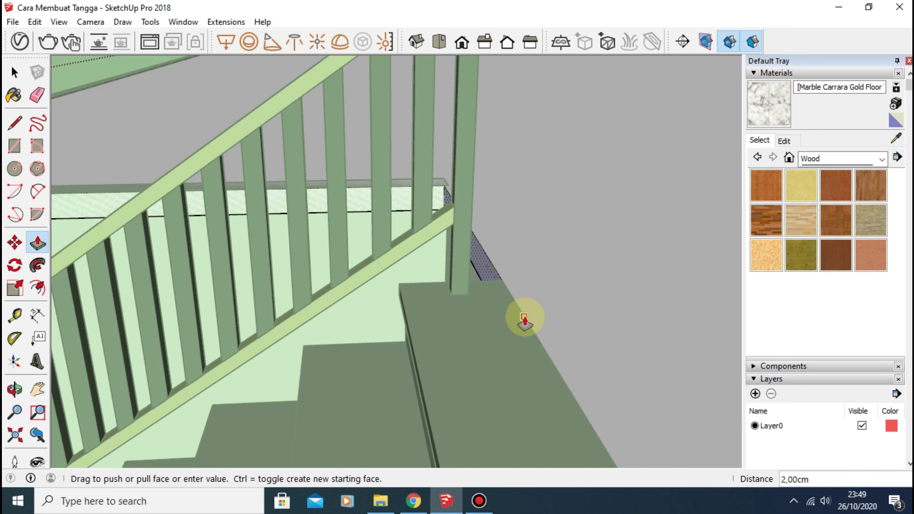
pyautogui.click(475, 297)
pyautogui.scroll(-5, 470, 257)
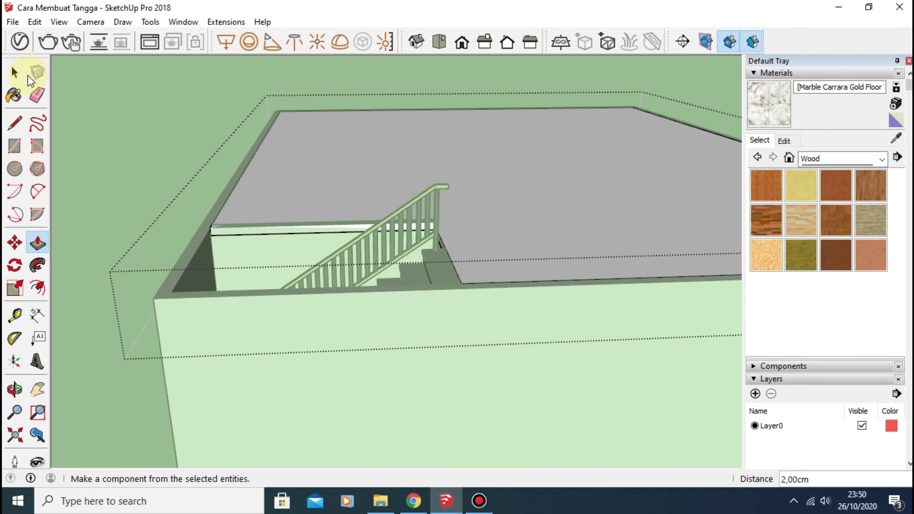
pyautogui.click(15, 73)
pyautogui.moveTo(174, 108); pyautogui.dragTo(218, 132, button='middle')
pyautogui.scroll(3, 300, 177)
# - Open the upper floor slab group for editing and pick the Eraser (E)
pyautogui.rightClick(300, 175)
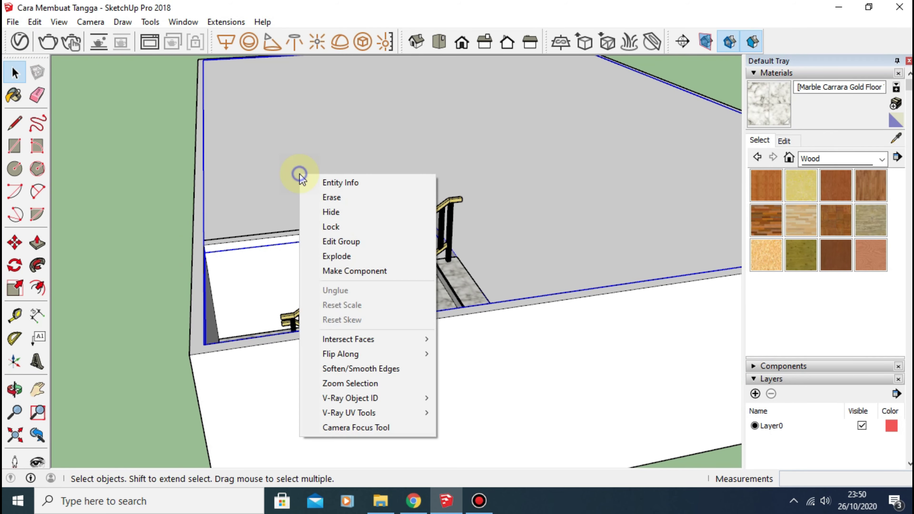
pyautogui.click(364, 241)
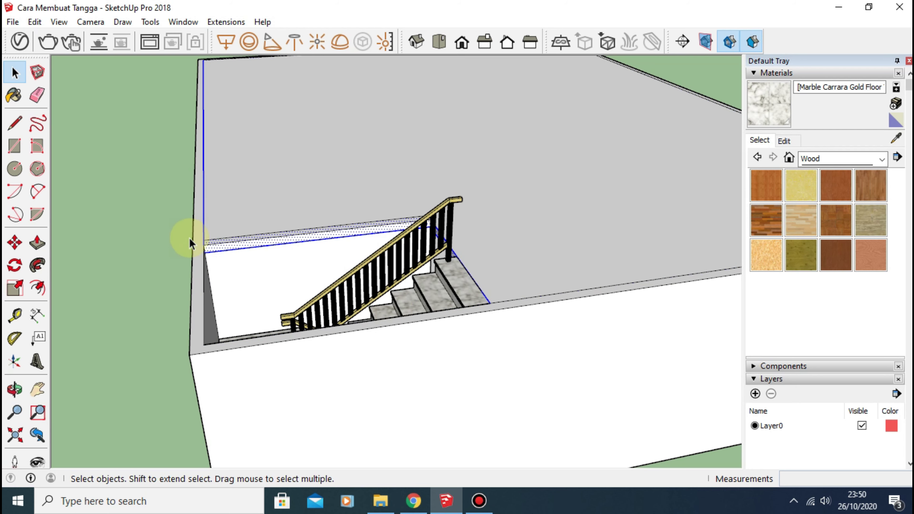
pyautogui.scroll(1, 190, 242)
pyautogui.press('e')
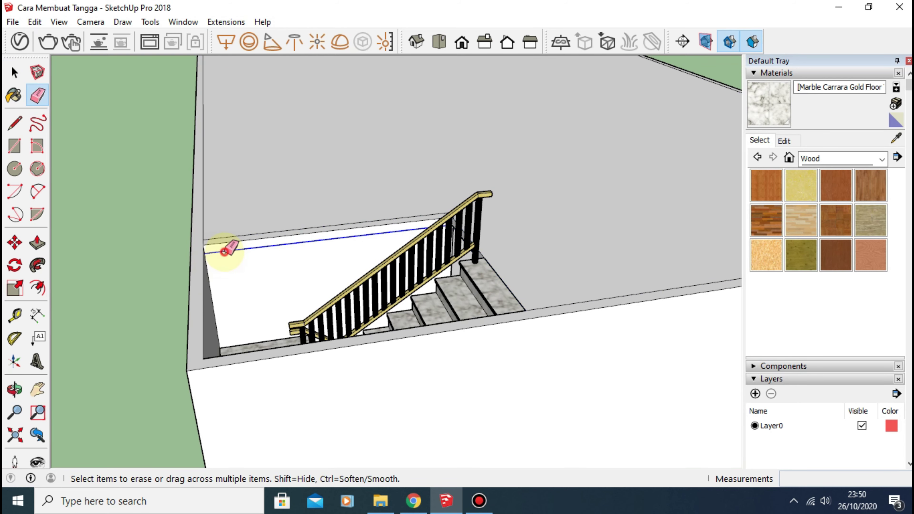
# - Erase the stray edge along the stairwell opening's wall on the upper slab
pyautogui.scroll(1, 224, 251)
pyautogui.scroll(2, 212, 246)
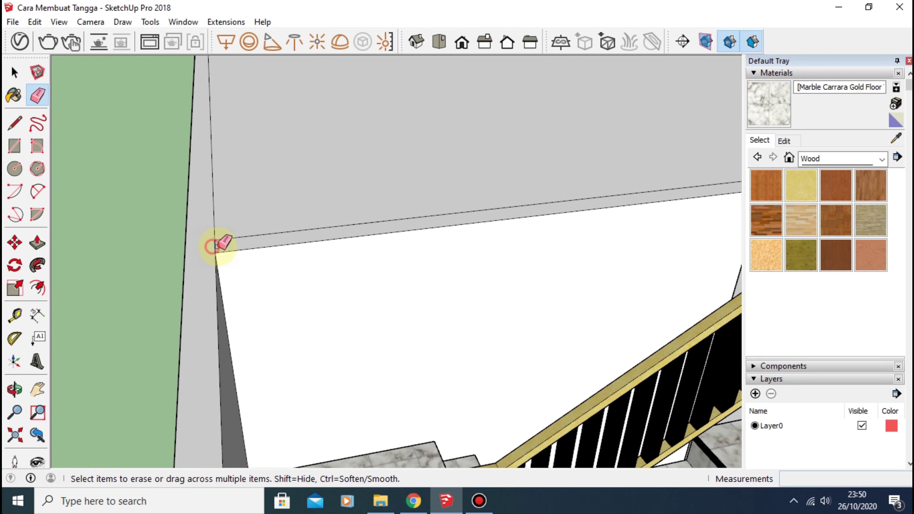
pyautogui.scroll(-3, 215, 246)
pyautogui.moveTo(225, 245); pyautogui.dragTo(274, 252, button='middle')
pyautogui.scroll(3, 434, 312)
pyautogui.moveTo(434, 312)
pyautogui.mouseDown(button='middle')
pyautogui.moveTo(409, 297)
pyautogui.moveTo(512, 310)
pyautogui.mouseUp(button='middle')
pyautogui.scroll(-2, 469, 285)
pyautogui.scroll(-2, 435, 286)
pyautogui.scroll(-3, 435, 288)
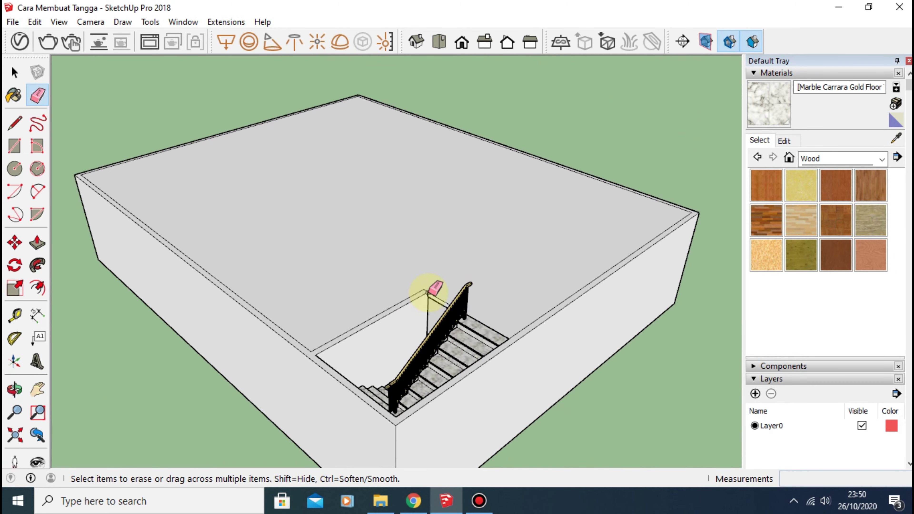
pyautogui.moveTo(428, 292)
pyautogui.mouseDown(button='middle')
pyautogui.moveTo(402, 272)
pyautogui.moveTo(527, 351)
pyautogui.mouseUp(button='middle')
pyautogui.scroll(3, 503, 322)
pyautogui.scroll(3, 528, 374)
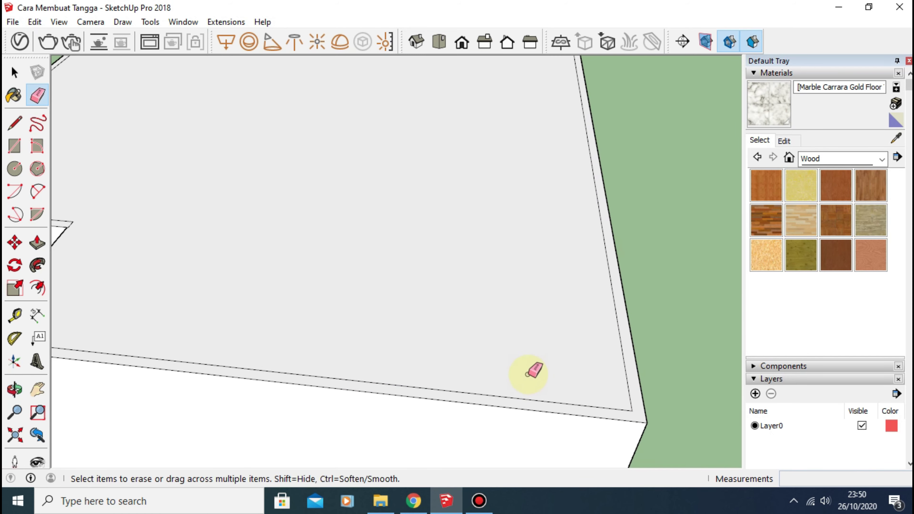
pyautogui.scroll(-2, 634, 383)
pyautogui.scroll(-2, 598, 374)
pyautogui.scroll(-3, 432, 235)
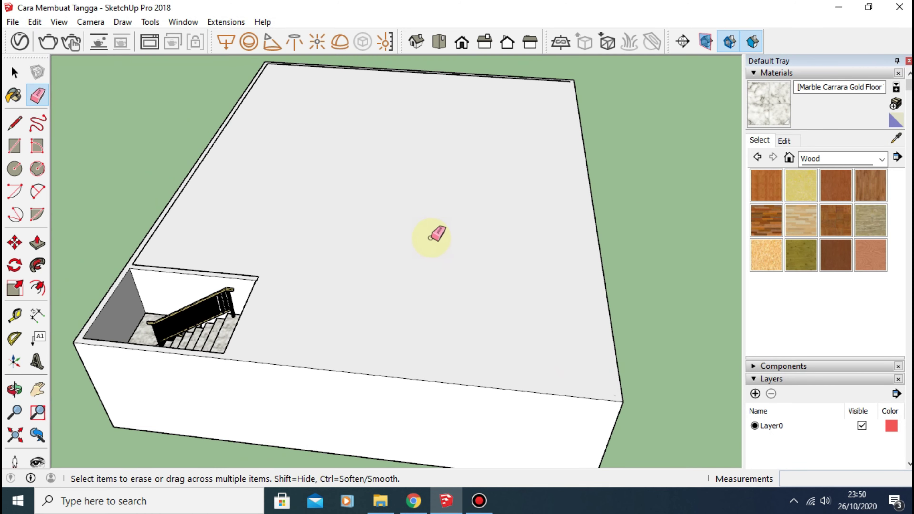
pyautogui.scroll(3, 361, 154)
pyautogui.moveTo(361, 153); pyautogui.dragTo(367, 195, button='middle')
pyautogui.scroll(3, 343, 198)
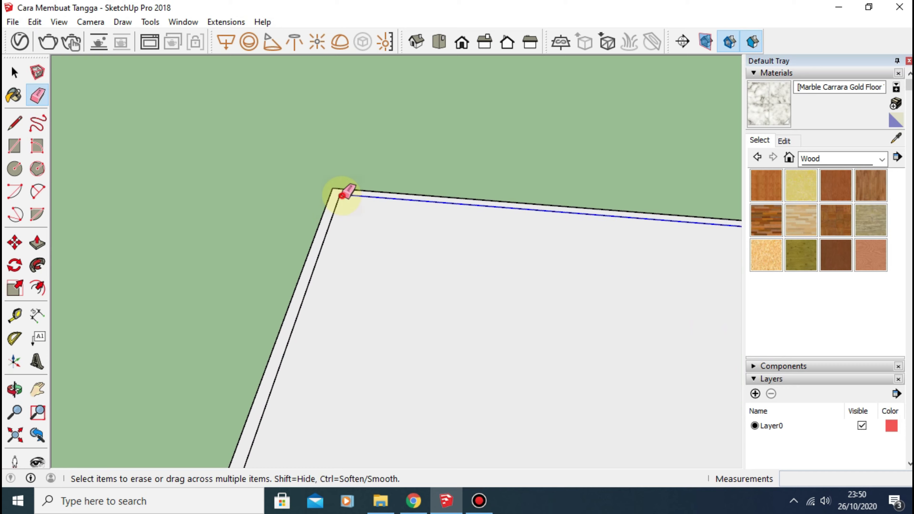
pyautogui.moveTo(361, 228)
pyautogui.mouseDown(button='middle')
pyautogui.moveTo(411, 298)
pyautogui.moveTo(422, 189)
pyautogui.moveTo(255, 235)
pyautogui.mouseUp(button='middle')
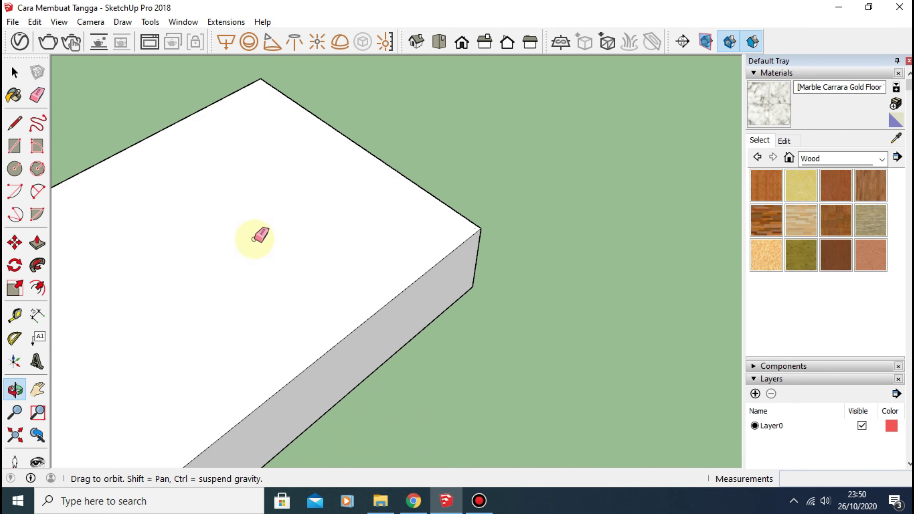
pyautogui.scroll(-3, 468, 89)
pyautogui.moveTo(468, 88); pyautogui.dragTo(469, 261, button='middle')
pyautogui.scroll(3, 245, 134)
pyautogui.moveTo(244, 135)
pyautogui.mouseDown(button='middle')
pyautogui.moveTo(393, 161)
pyautogui.moveTo(254, 204)
pyautogui.mouseUp(button='middle')
pyautogui.scroll(3, 254, 204)
pyautogui.scroll(1, 253, 205)
pyautogui.click(250, 215)
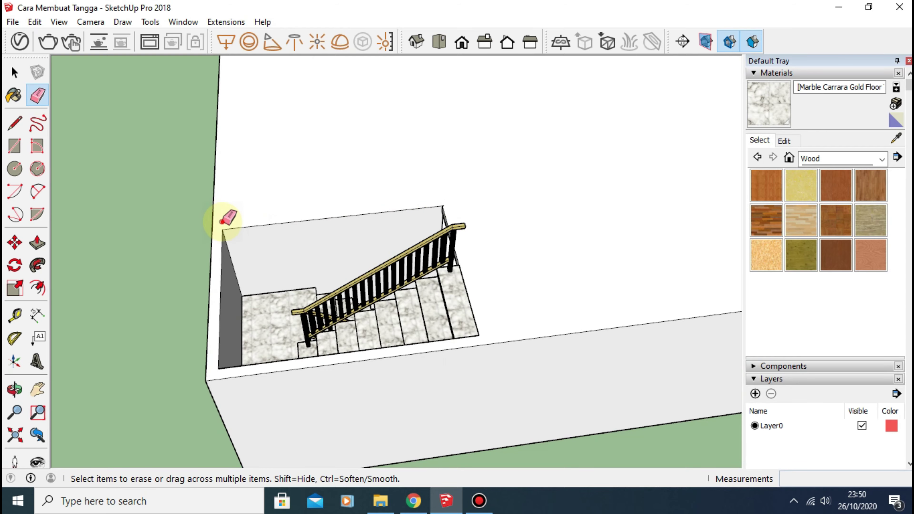
pyautogui.moveTo(222, 220)
pyautogui.mouseDown(button='middle')
pyautogui.moveTo(383, 194)
pyautogui.moveTo(418, 134)
pyautogui.moveTo(455, 239)
pyautogui.moveTo(575, 382)
pyautogui.mouseUp(button='middle')
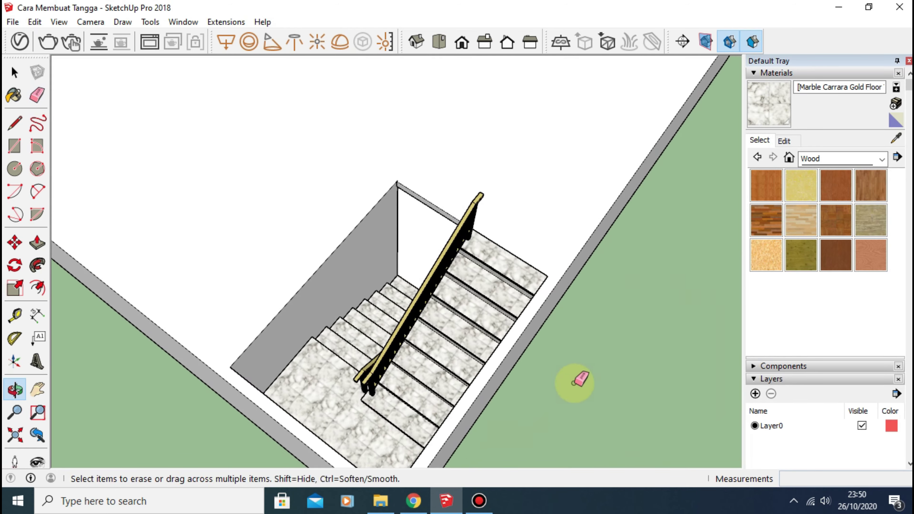
pyautogui.scroll(3, 399, 265)
pyautogui.moveTo(400, 266)
pyautogui.mouseDown(button='middle')
pyautogui.moveTo(448, 180)
pyautogui.moveTo(453, 384)
pyautogui.moveTo(452, 240)
pyautogui.mouseUp(button='middle')
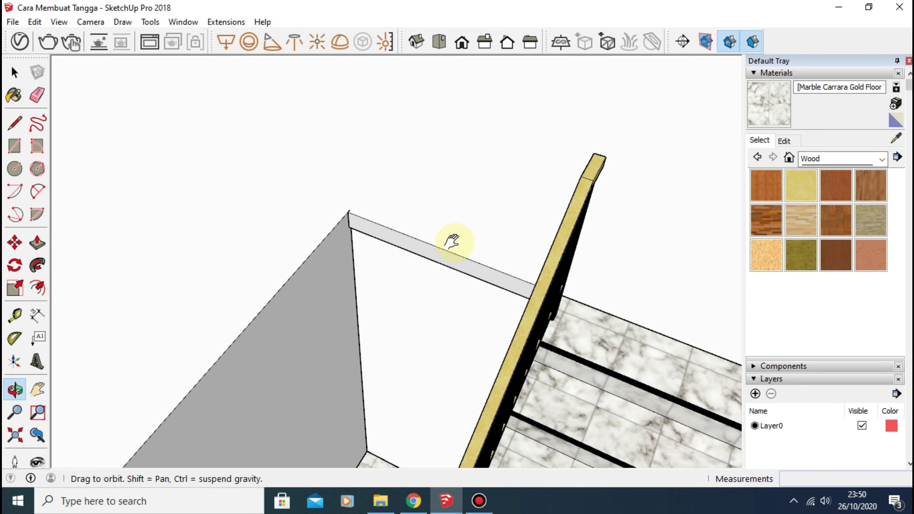
pyautogui.scroll(3, 407, 306)
pyautogui.scroll(-3, 434, 204)
pyautogui.moveTo(434, 204)
pyautogui.mouseDown(button='middle')
pyautogui.moveTo(437, 241)
pyautogui.moveTo(452, 135)
pyautogui.moveTo(430, 269)
pyautogui.moveTo(395, 253)
pyautogui.mouseUp(button='middle')
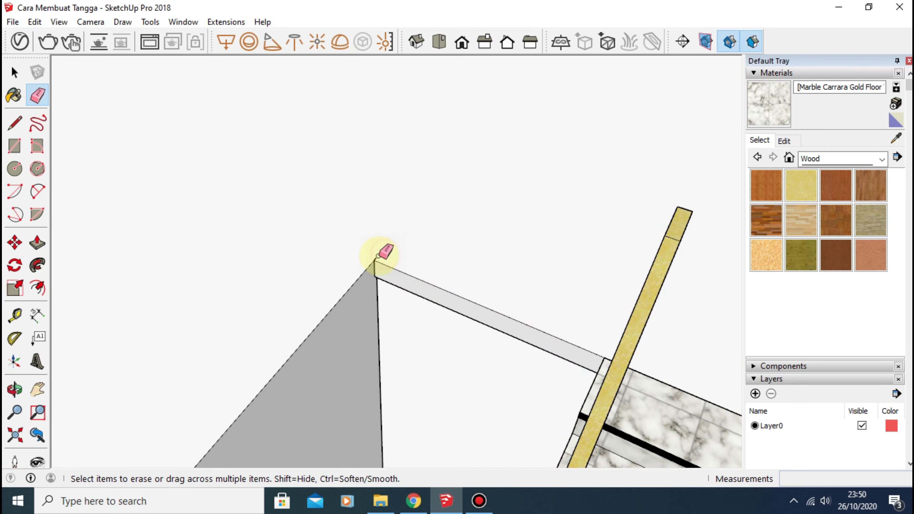
pyautogui.scroll(-2, 377, 258)
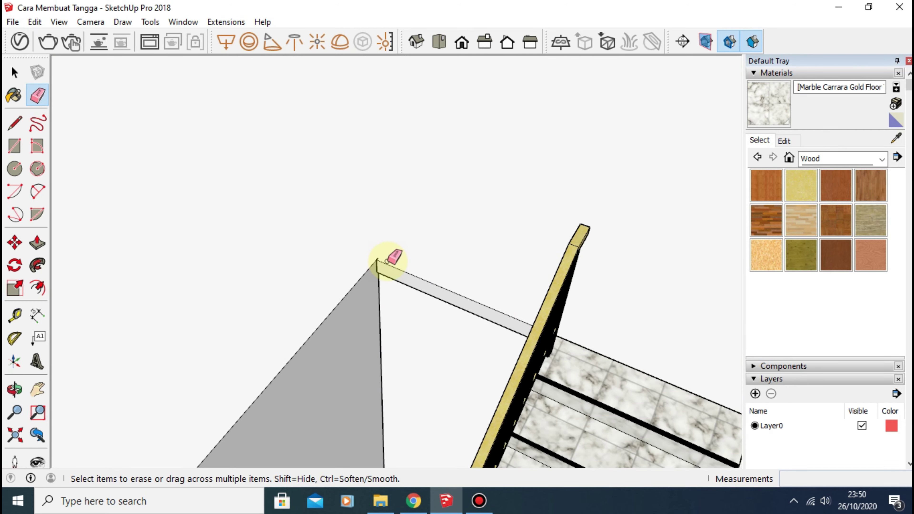
pyautogui.moveTo(378, 260)
pyautogui.mouseDown(button='middle')
pyautogui.moveTo(357, 323)
pyautogui.moveTo(378, 239)
pyautogui.mouseUp(button='middle')
pyautogui.scroll(5, 374, 231)
pyautogui.scroll(-5, 372, 226)
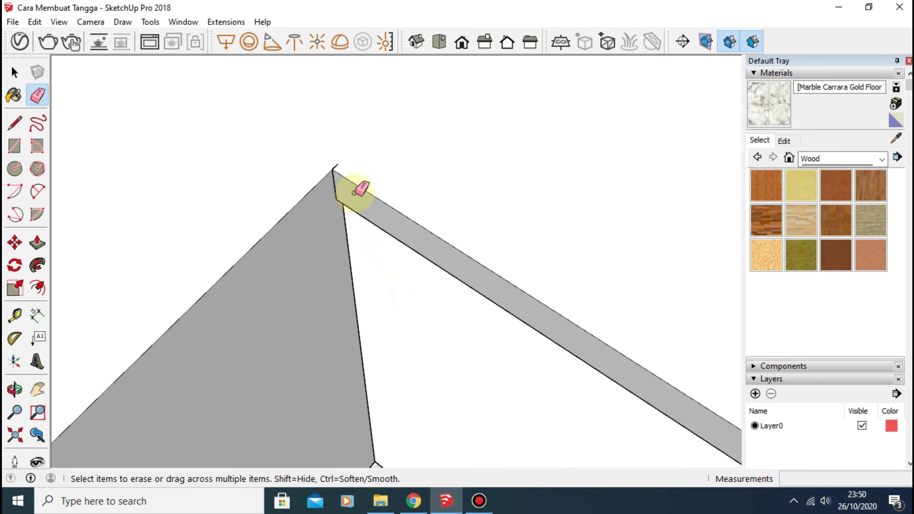
pyautogui.moveTo(357, 190)
pyautogui.mouseDown(button='middle')
pyautogui.moveTo(359, 249)
pyautogui.moveTo(351, 241)
pyautogui.moveTo(447, 273)
pyautogui.moveTo(487, 226)
pyautogui.moveTo(359, 196)
pyautogui.moveTo(400, 363)
pyautogui.mouseUp(button='middle')
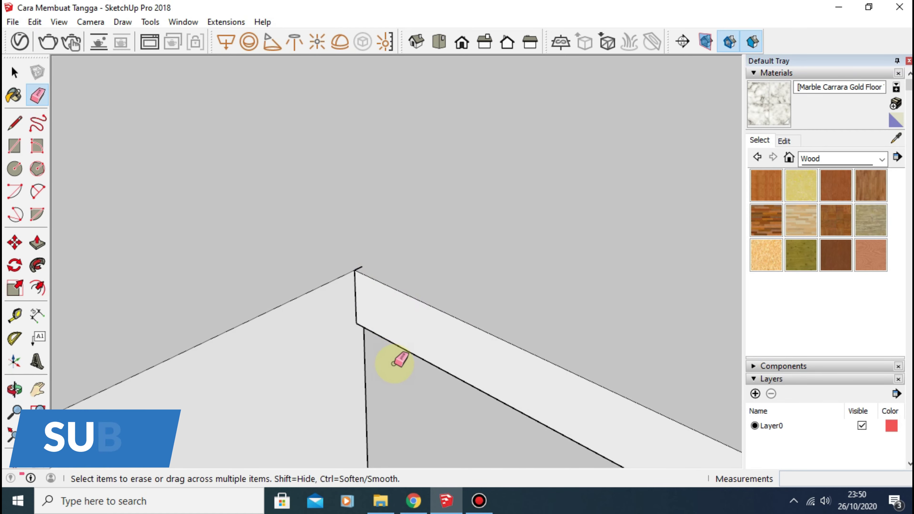
pyautogui.scroll(-5, 400, 363)
pyautogui.scroll(3, 428, 331)
pyautogui.moveTo(429, 330); pyautogui.dragTo(544, 394, button='middle')
pyautogui.scroll(-3, 538, 397)
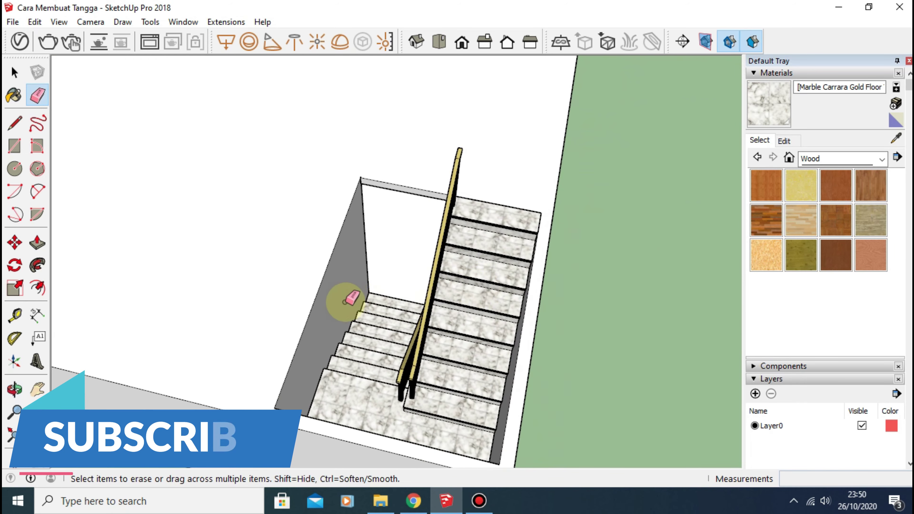
pyautogui.moveTo(347, 299); pyautogui.dragTo(565, 330, button='middle')
pyautogui.scroll(2, 507, 319)
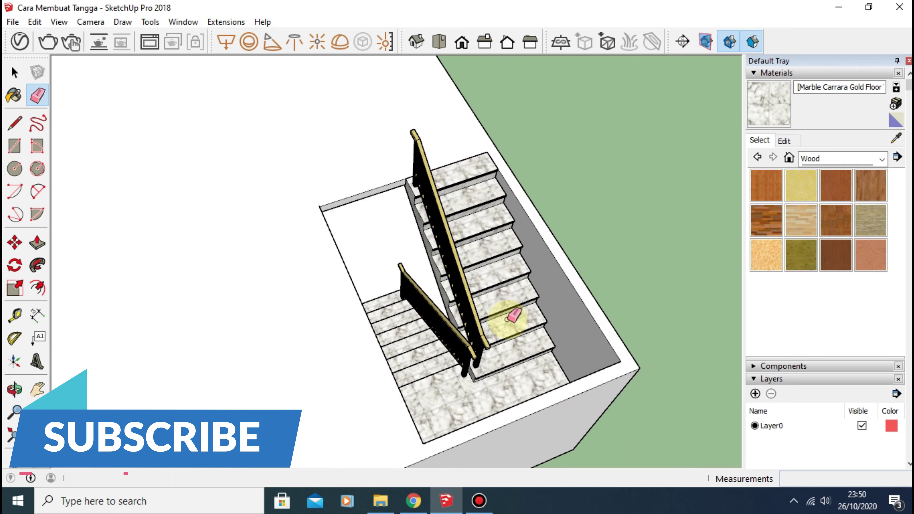
pyautogui.moveTo(392, 285)
pyautogui.mouseDown(button='middle')
pyautogui.moveTo(363, 296)
pyautogui.moveTo(230, 292)
pyautogui.moveTo(161, 244)
pyautogui.moveTo(170, 222)
pyautogui.moveTo(555, 188)
pyautogui.moveTo(516, 221)
pyautogui.moveTo(495, 209)
pyautogui.mouseUp(button='middle')
pyautogui.moveTo(494, 210)
pyautogui.mouseDown()
pyautogui.moveTo(237, 220)
pyautogui.moveTo(372, 228)
pyautogui.mouseUp()
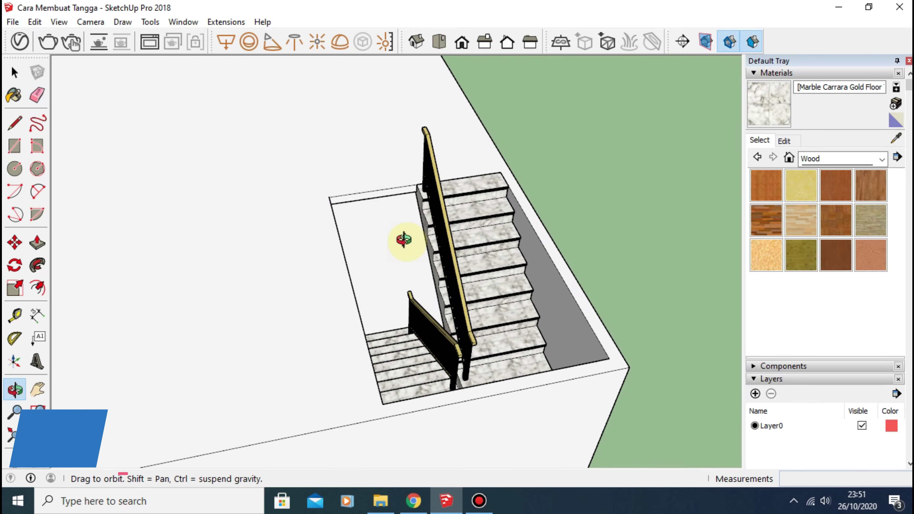